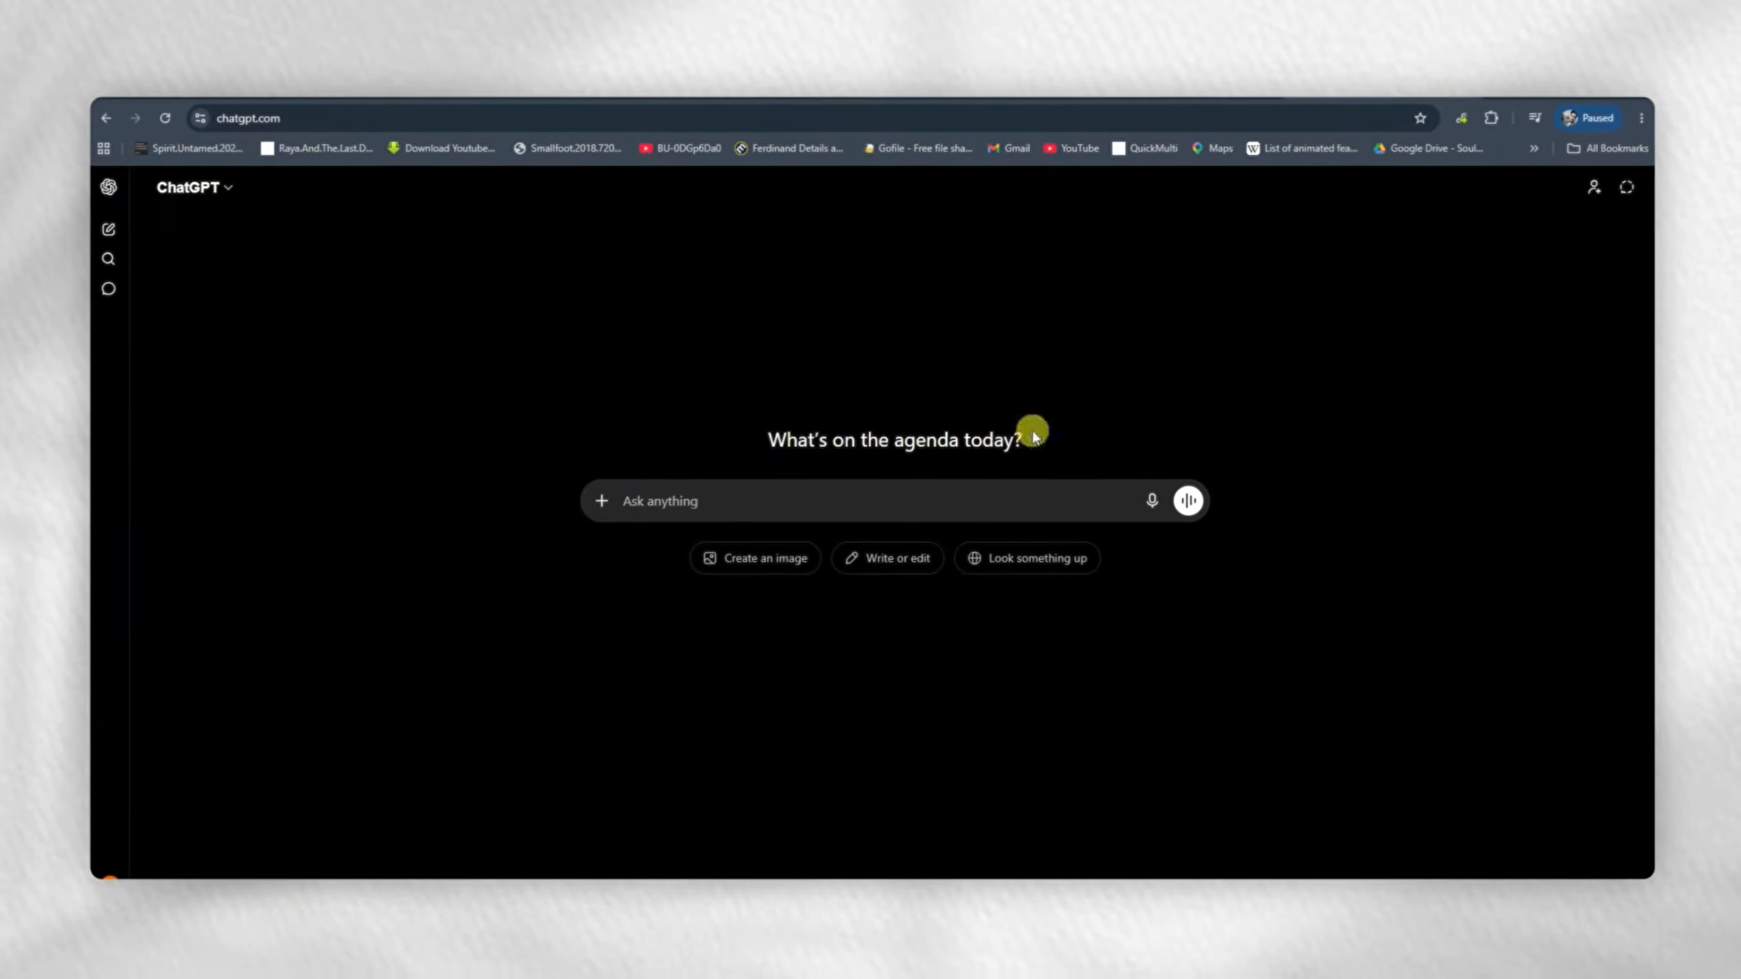
- Submit the copied prompt about planning a YouTube channel from scratch using in-depth analysis of reference scripts, titles, descriptions, hashtags and thumbnails
{"action": "key", "text": "ctrl+v"}
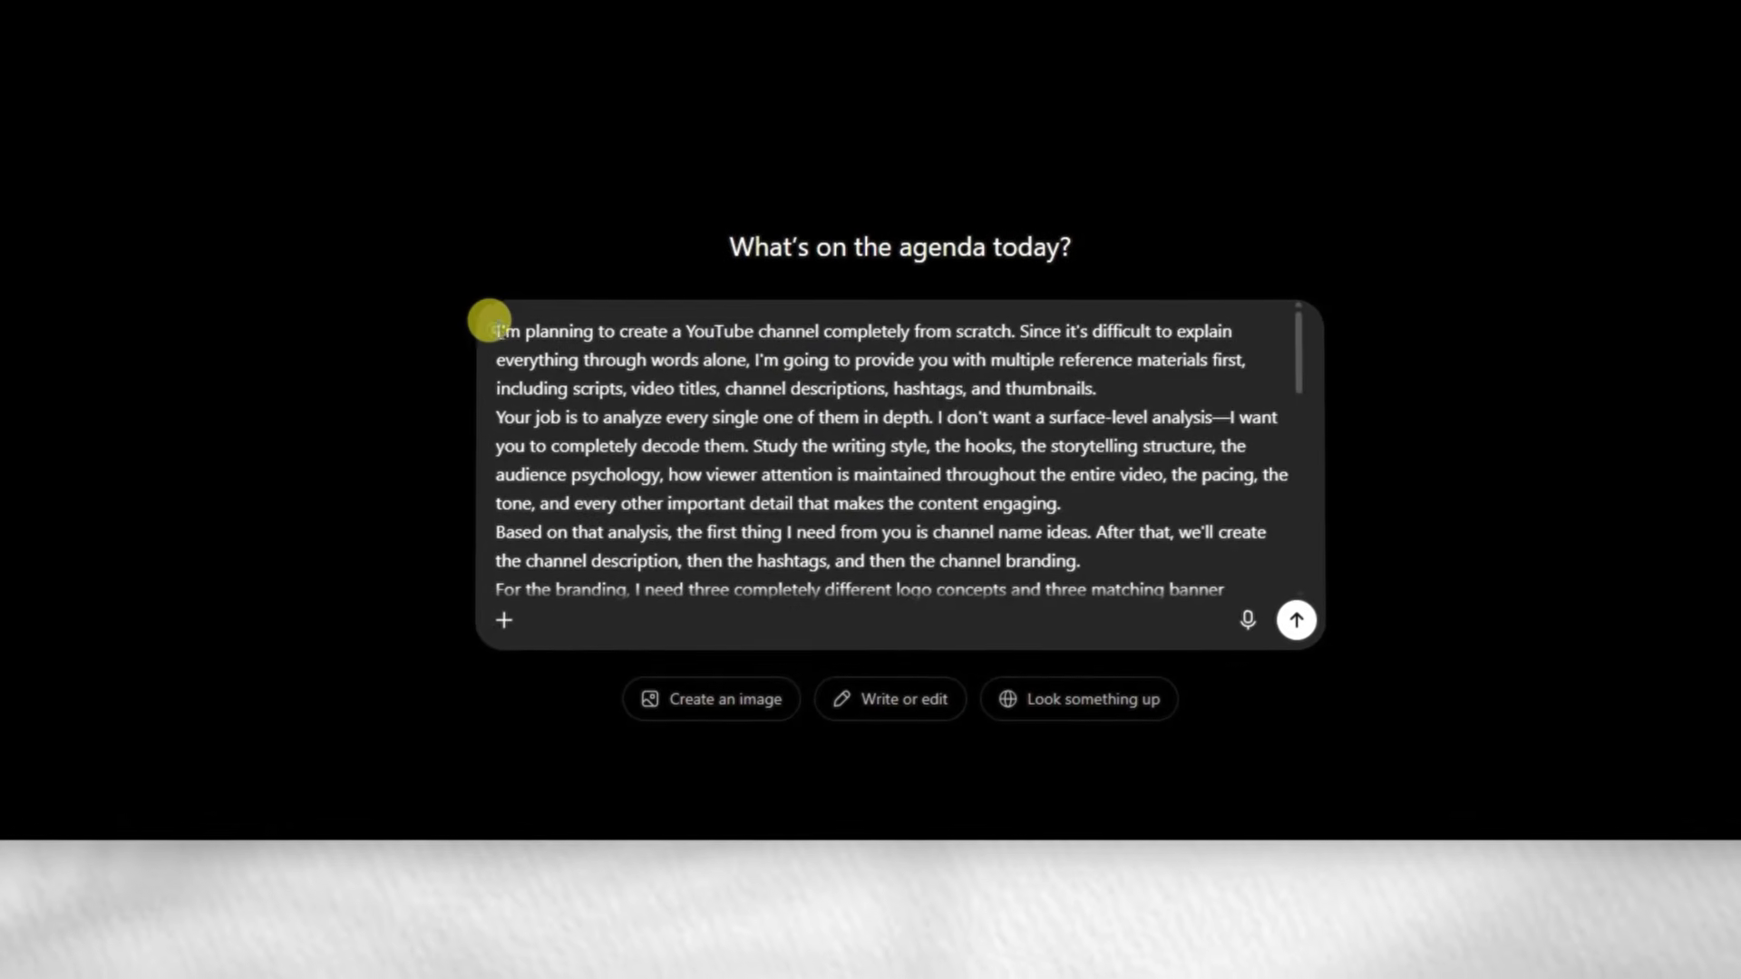
{"action": "scroll", "coordinate": [508, 381], "scroll_direction": "down", "scroll_amount": 10}
{"action": "left_click", "coordinate": [1296, 620]}
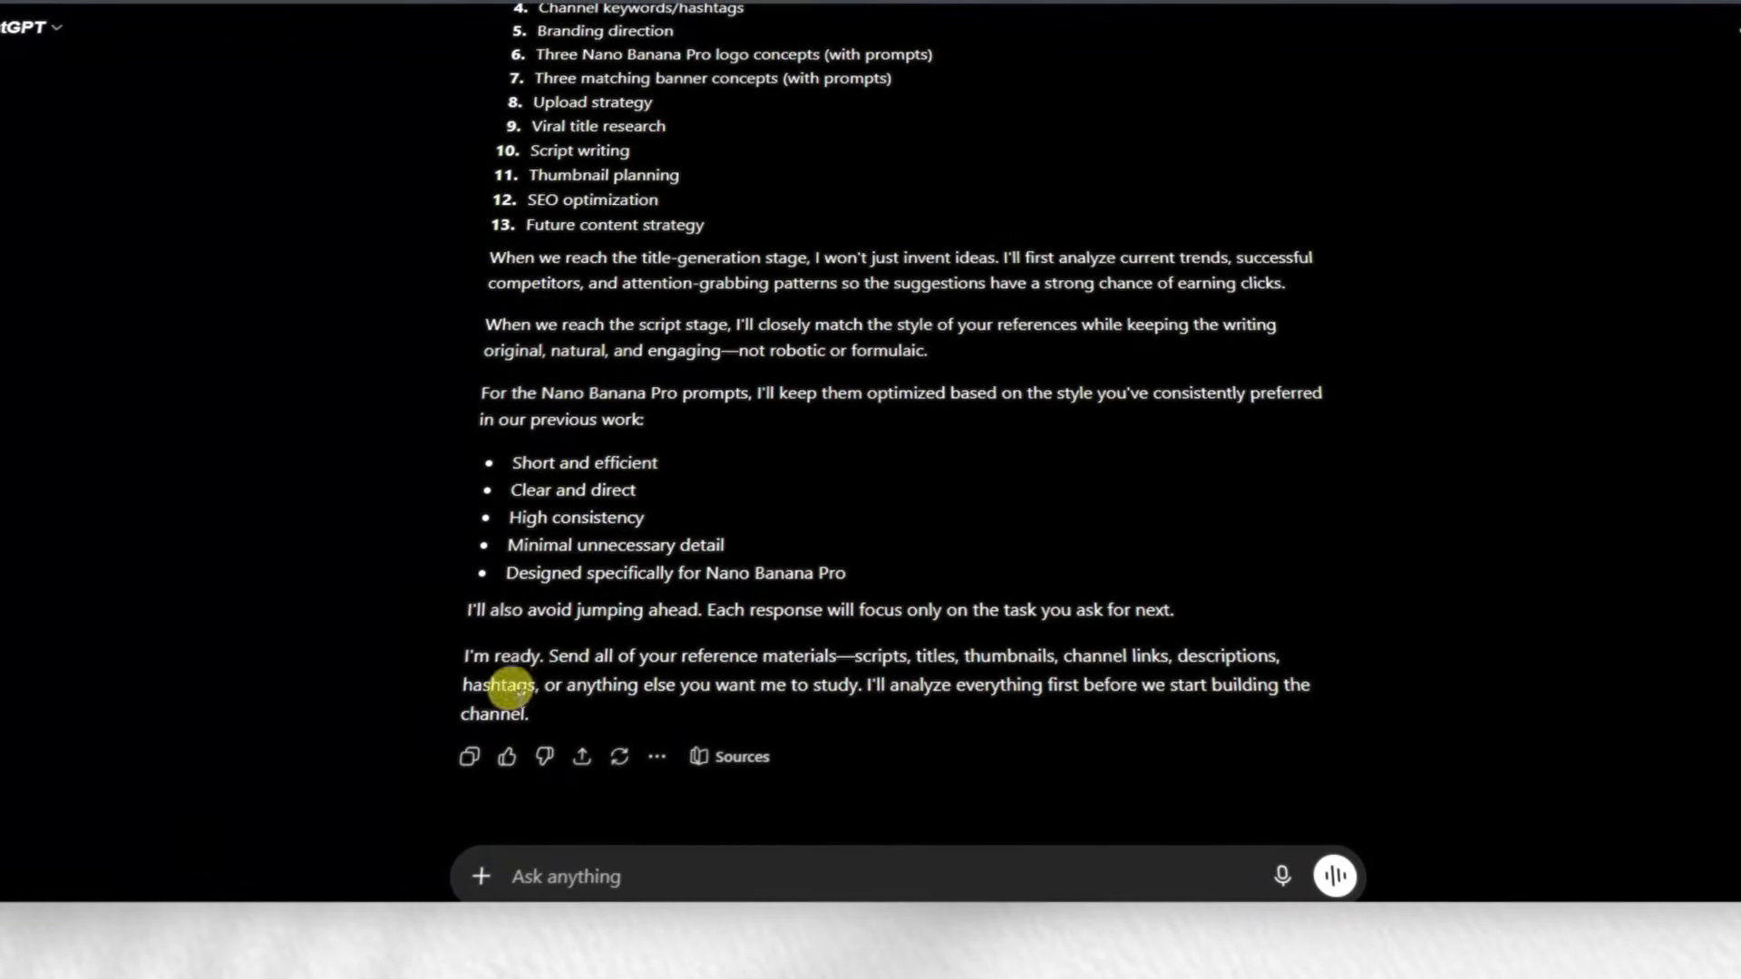
{"action": "left_click_drag", "start_coordinate": [460, 654], "coordinate": [1194, 711]}
{"action": "left_click", "coordinate": [804, 661]}
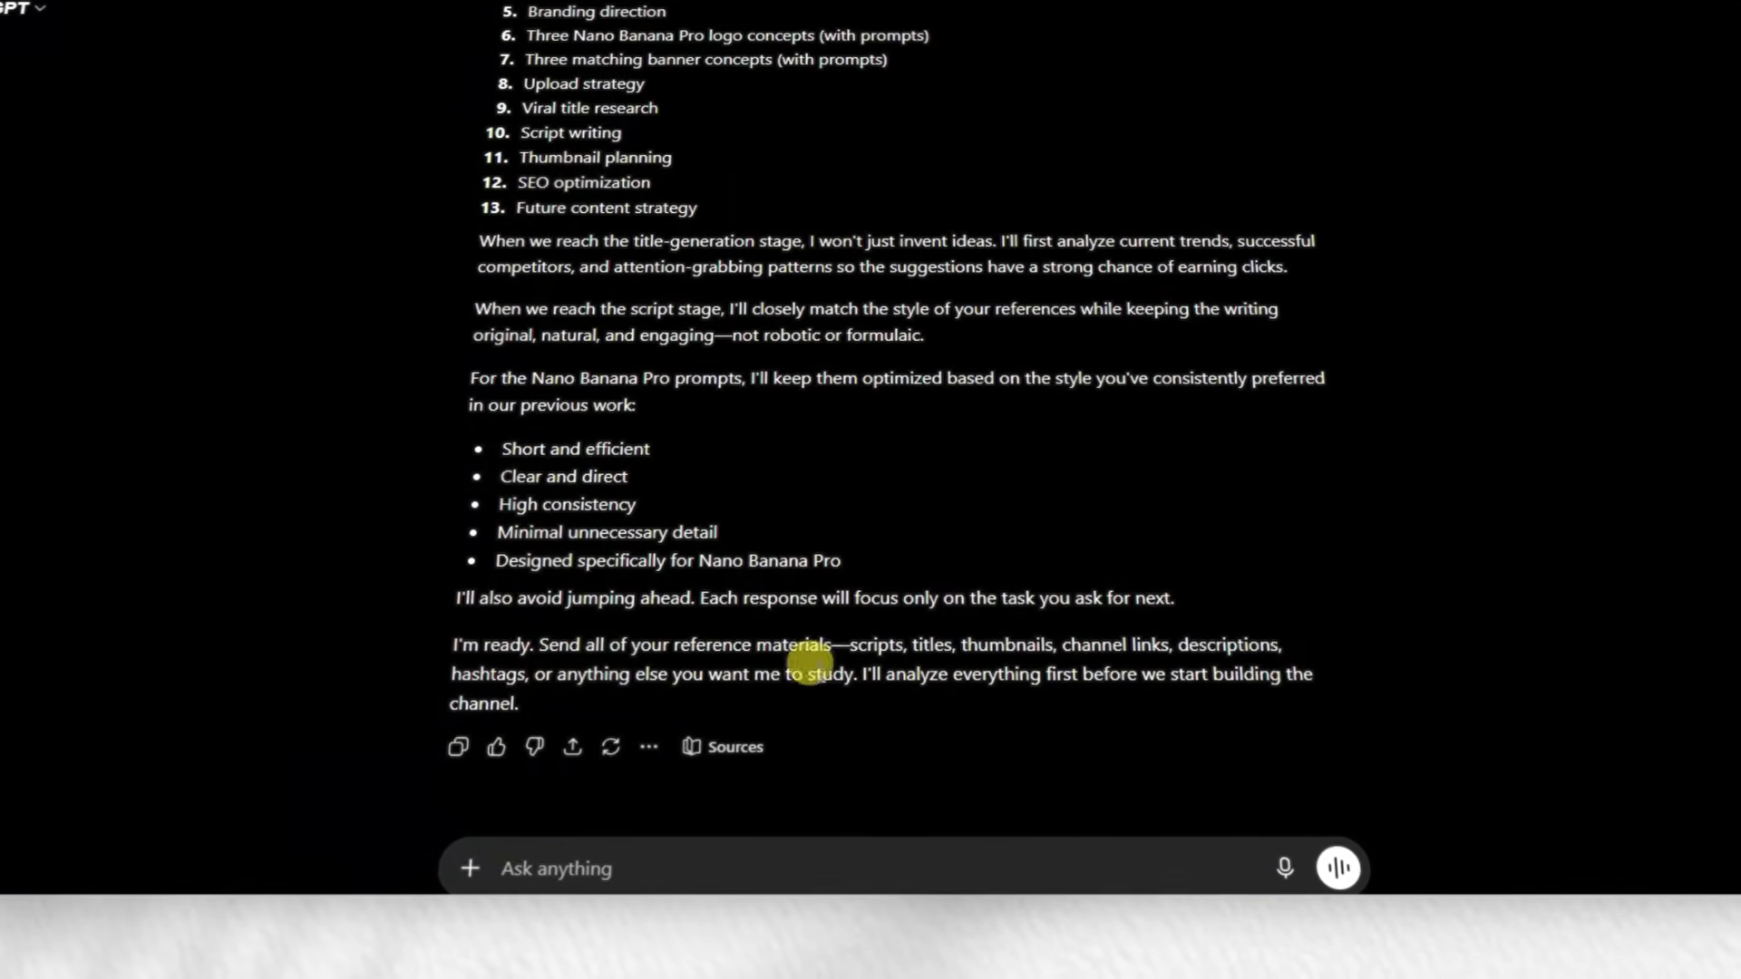
- Attach the four reference thumbnail images, with the cartoon animals and stick-figure cavemen, to the next message
{"action": "left_click", "coordinate": [475, 868]}
{"action": "left_click", "coordinate": [481, 702]}
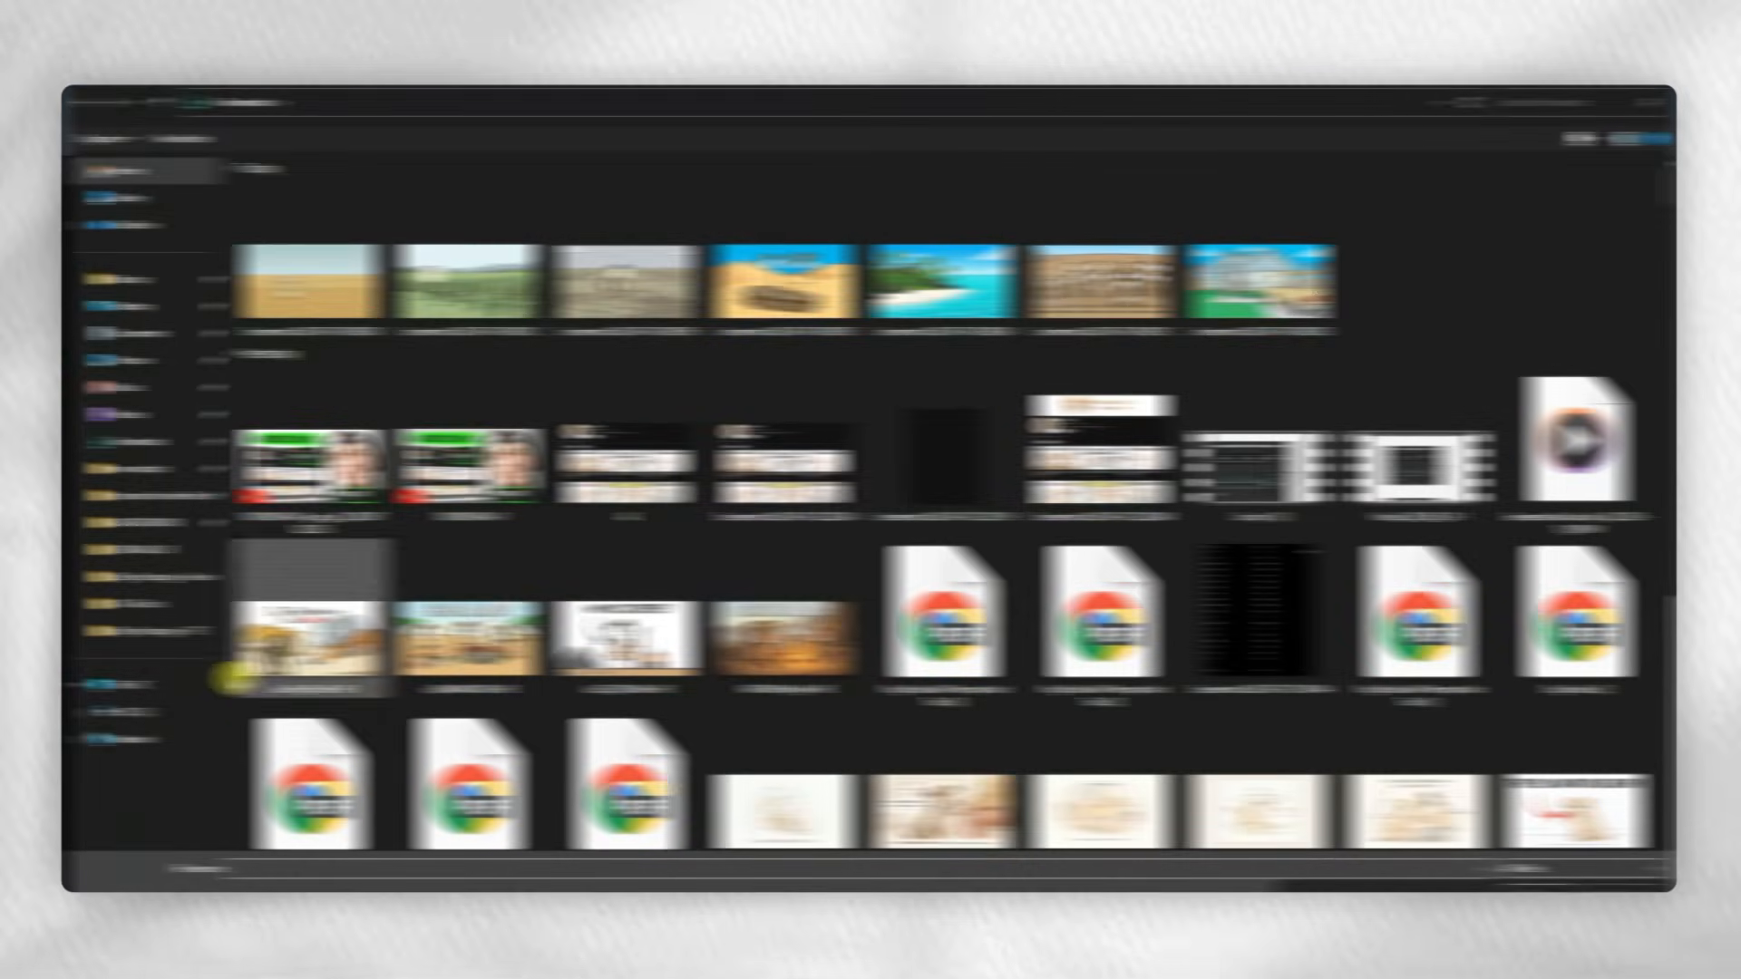
{"action": "left_click_drag", "start_coordinate": [232, 673], "coordinate": [788, 626]}
{"action": "left_click", "coordinate": [1527, 884]}
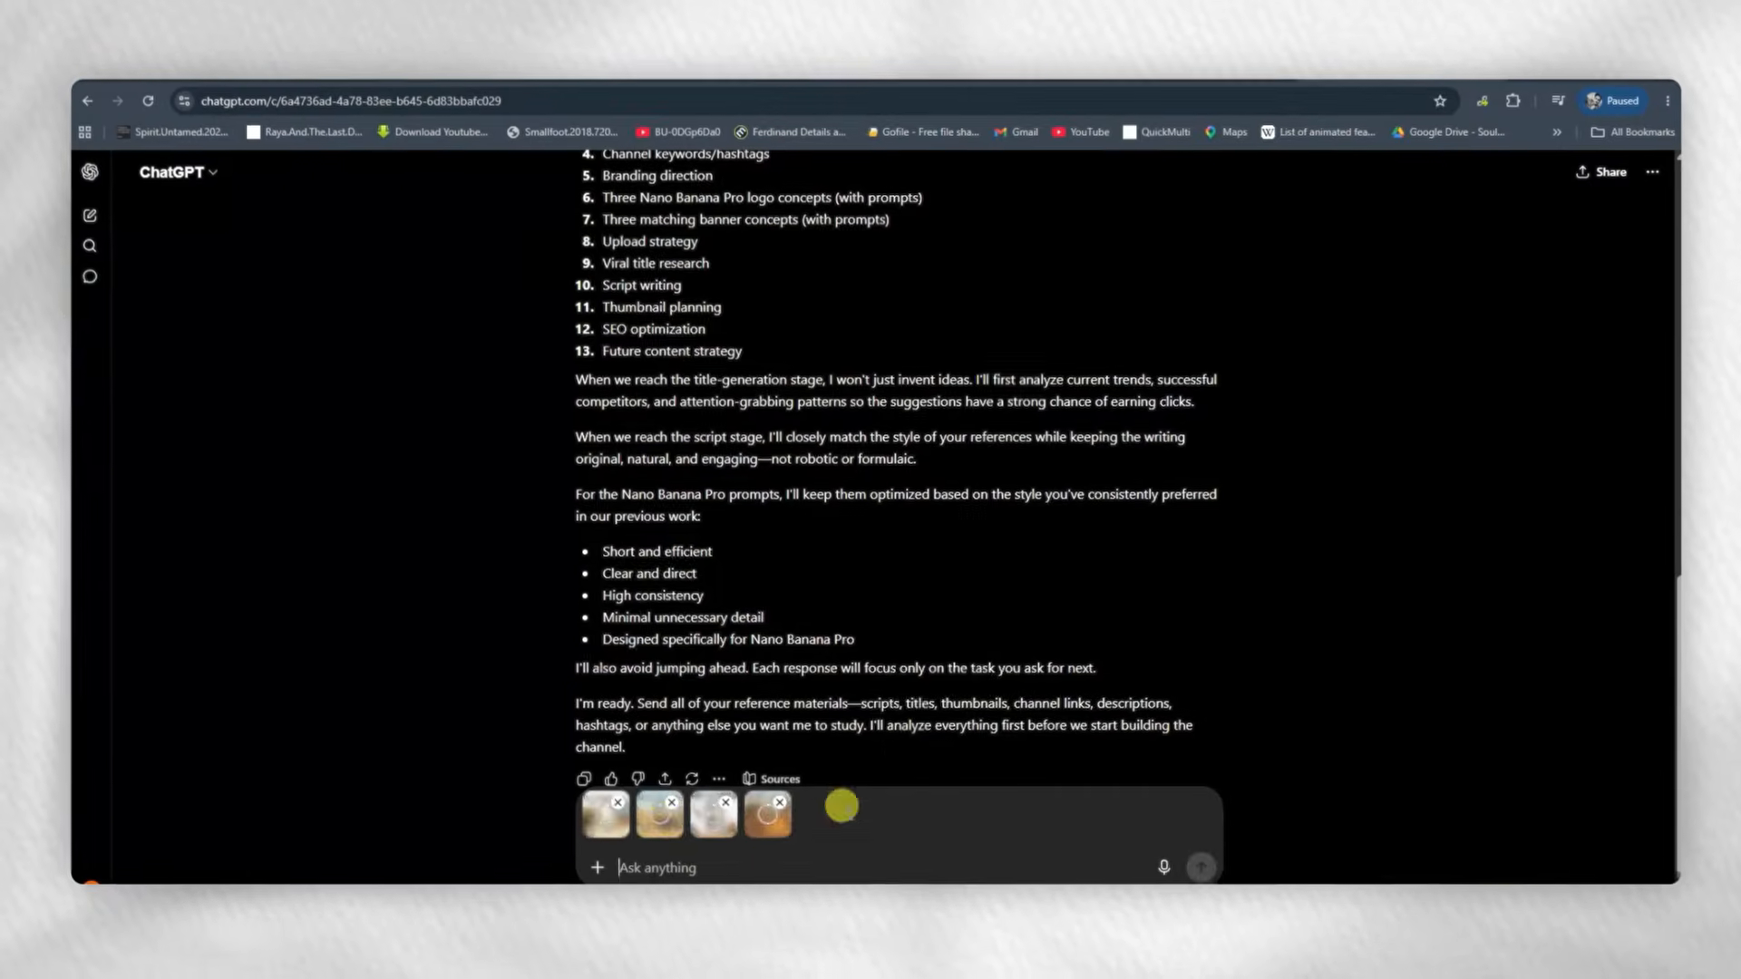
- Add the copied reference scripts text starting with "When Did Ancient Hu.." to the message and send it with the thumbnails
{"action": "left_click", "coordinate": [777, 877]}
{"action": "key", "text": "ctrl+v"}
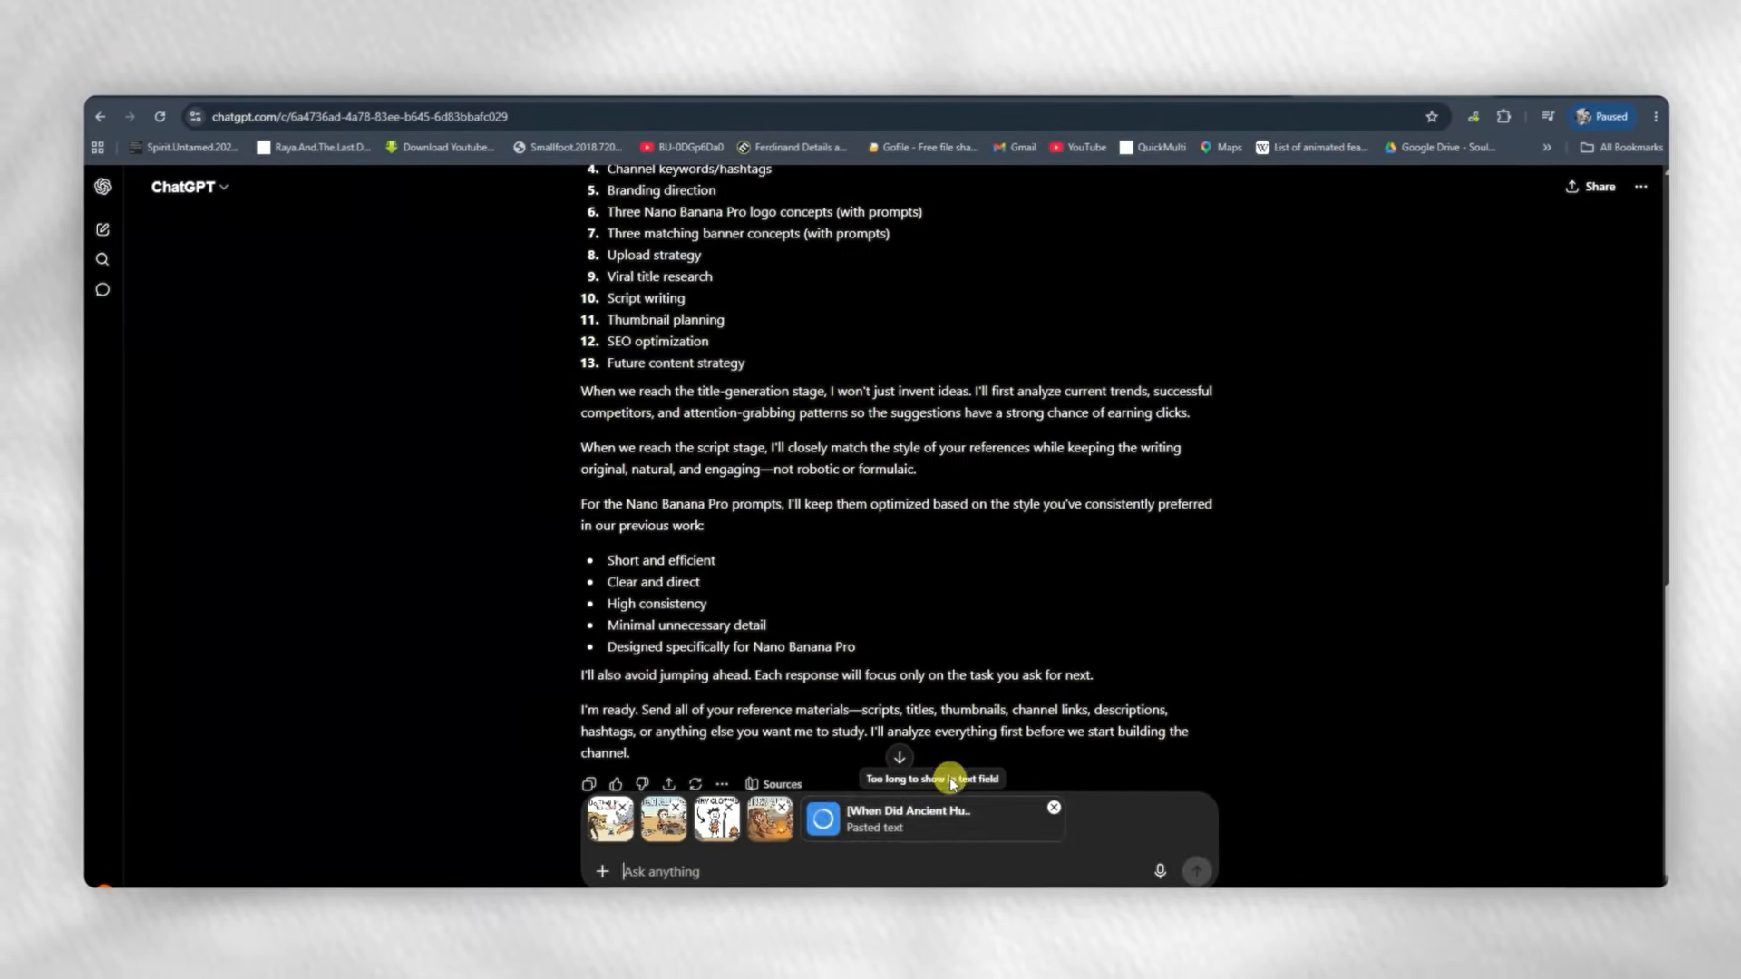
{"action": "key", "text": "Return"}
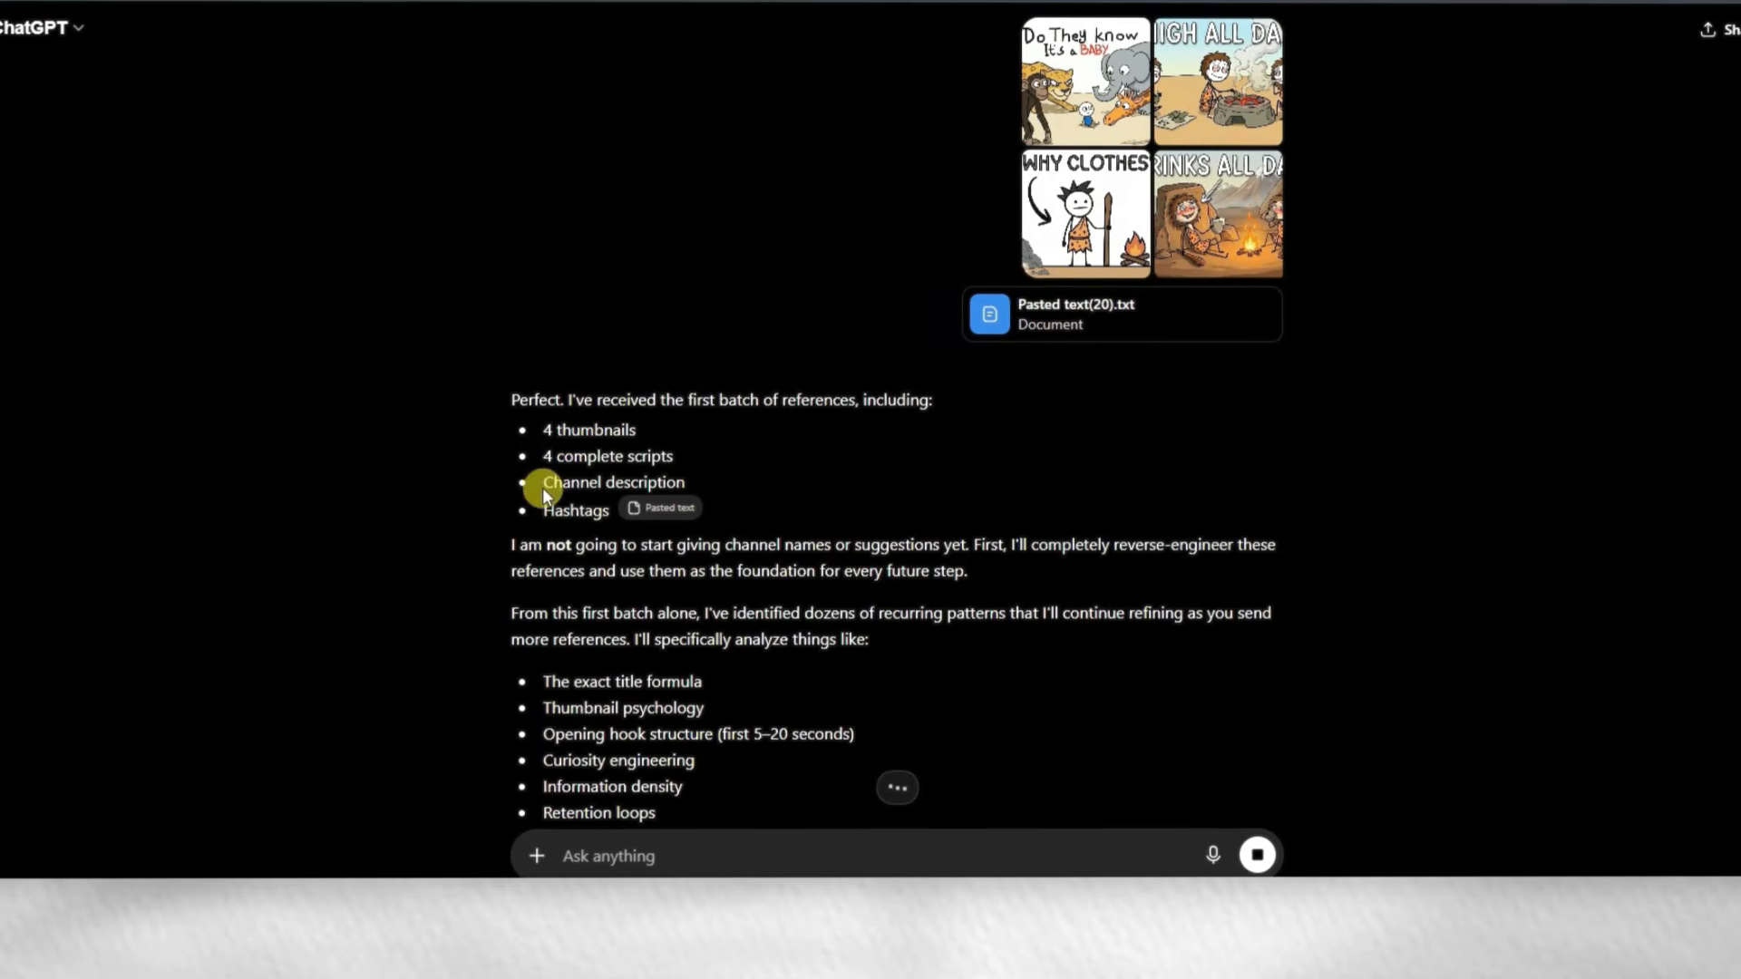
- Examine the reply to the reference batch, from the list of received materials through the planned analysis points to the closing paragraph
{"action": "left_click_drag", "start_coordinate": [542, 487], "coordinate": [700, 486]}
{"action": "double_click", "coordinate": [581, 508]}
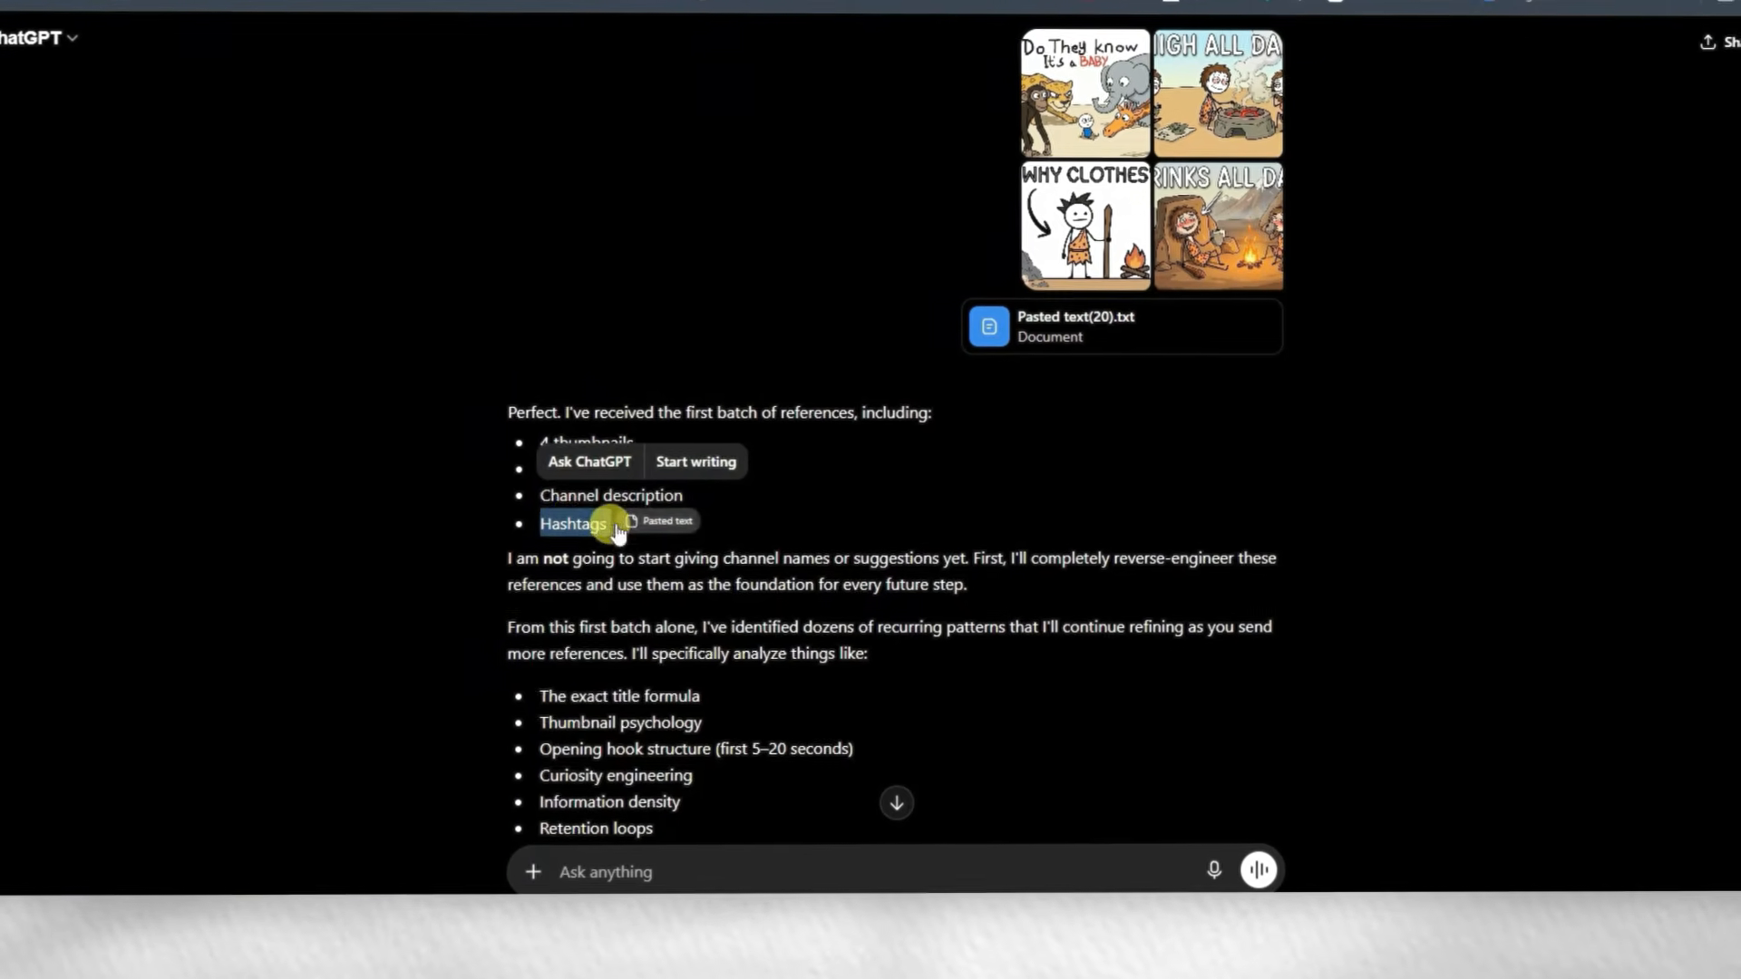
{"action": "left_click", "coordinate": [867, 515]}
{"action": "scroll", "coordinate": [738, 509], "scroll_direction": "down", "scroll_amount": 2}
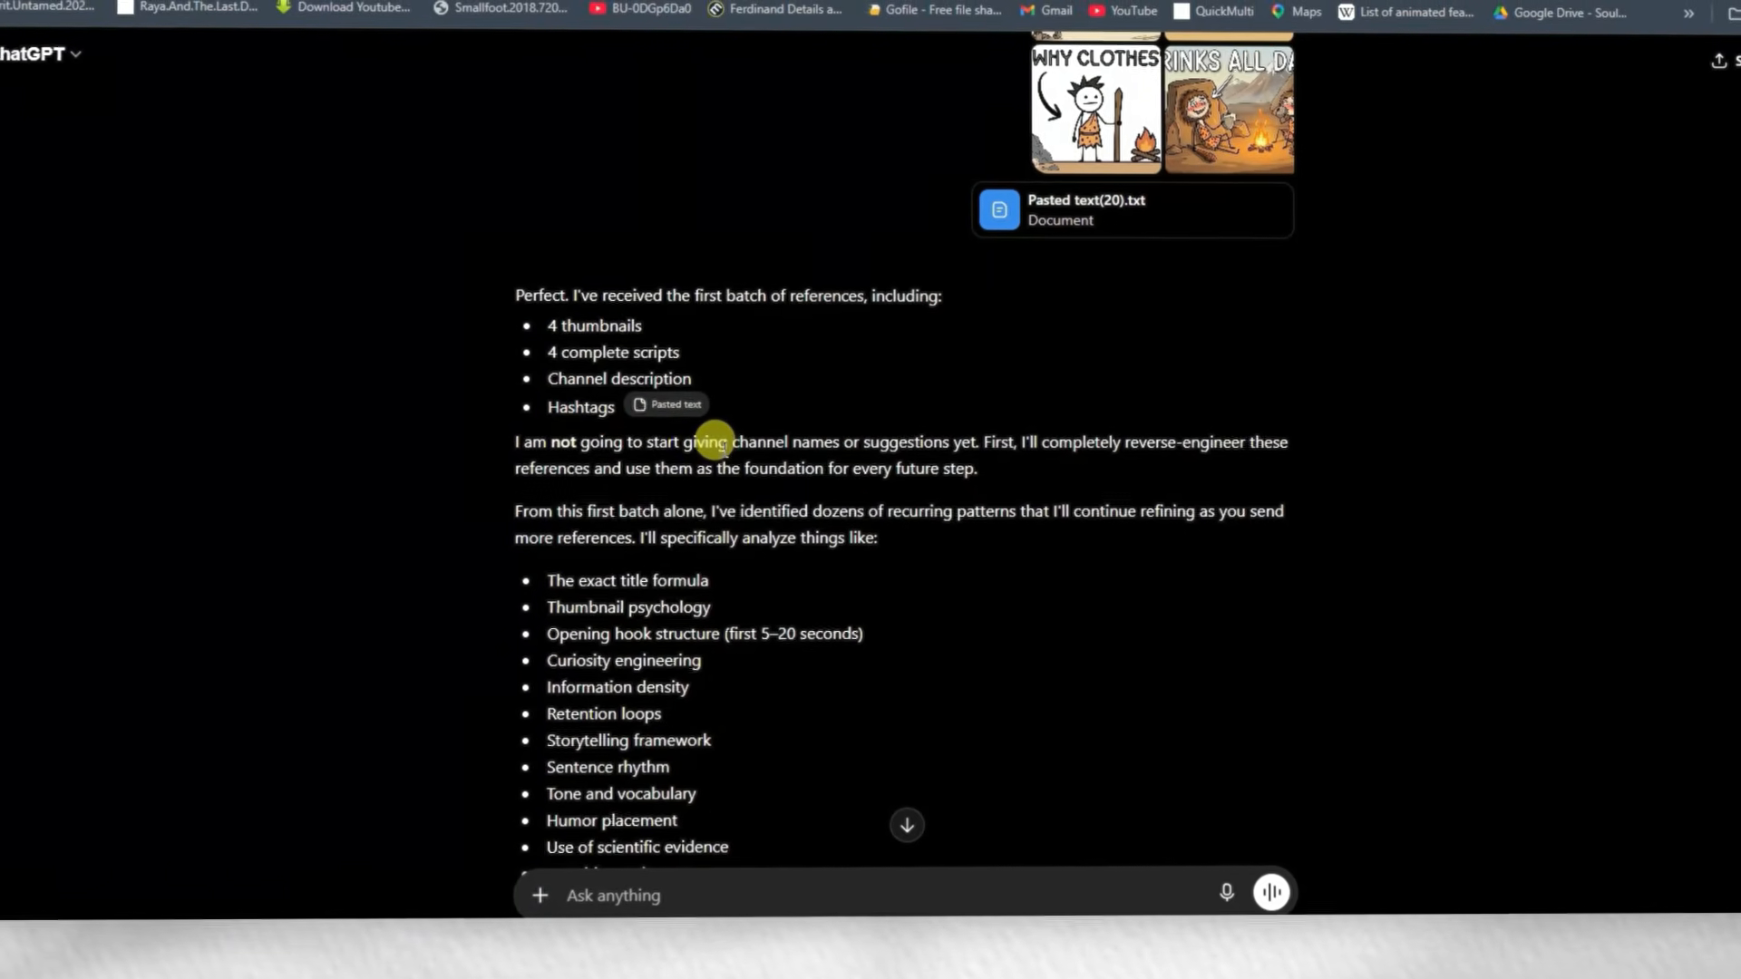
{"action": "scroll", "coordinate": [712, 437], "scroll_direction": "down", "scroll_amount": 2}
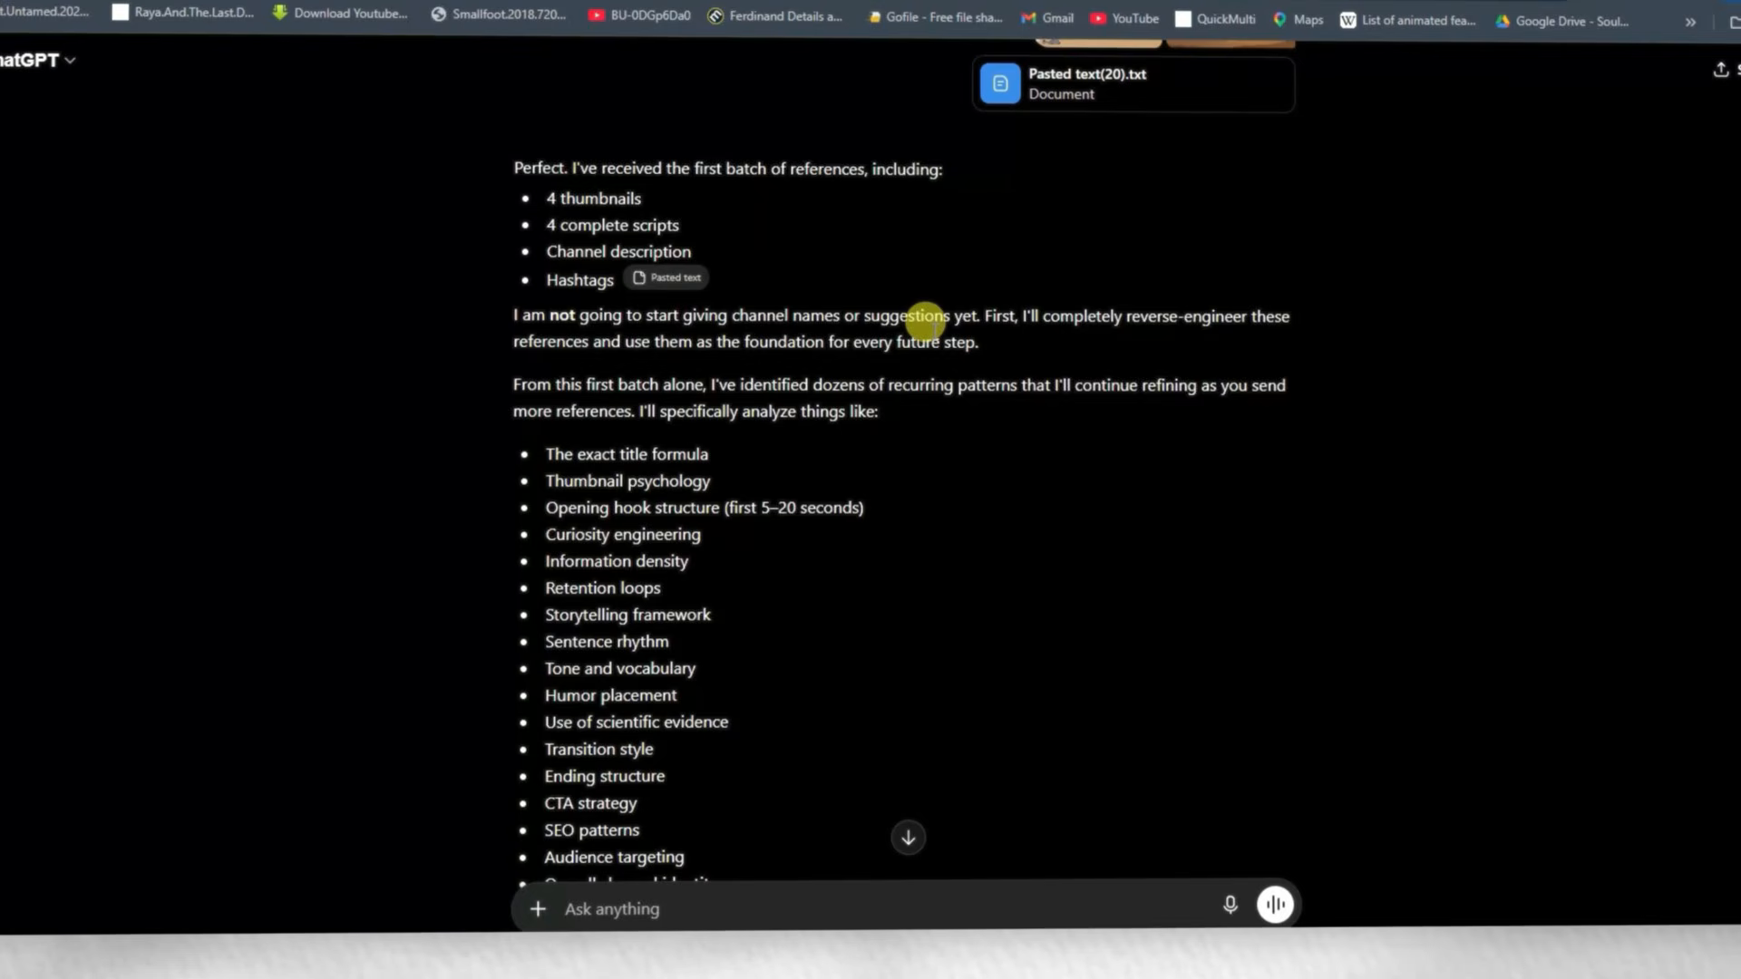
{"action": "scroll", "coordinate": [925, 319], "scroll_direction": "down", "scroll_amount": 2}
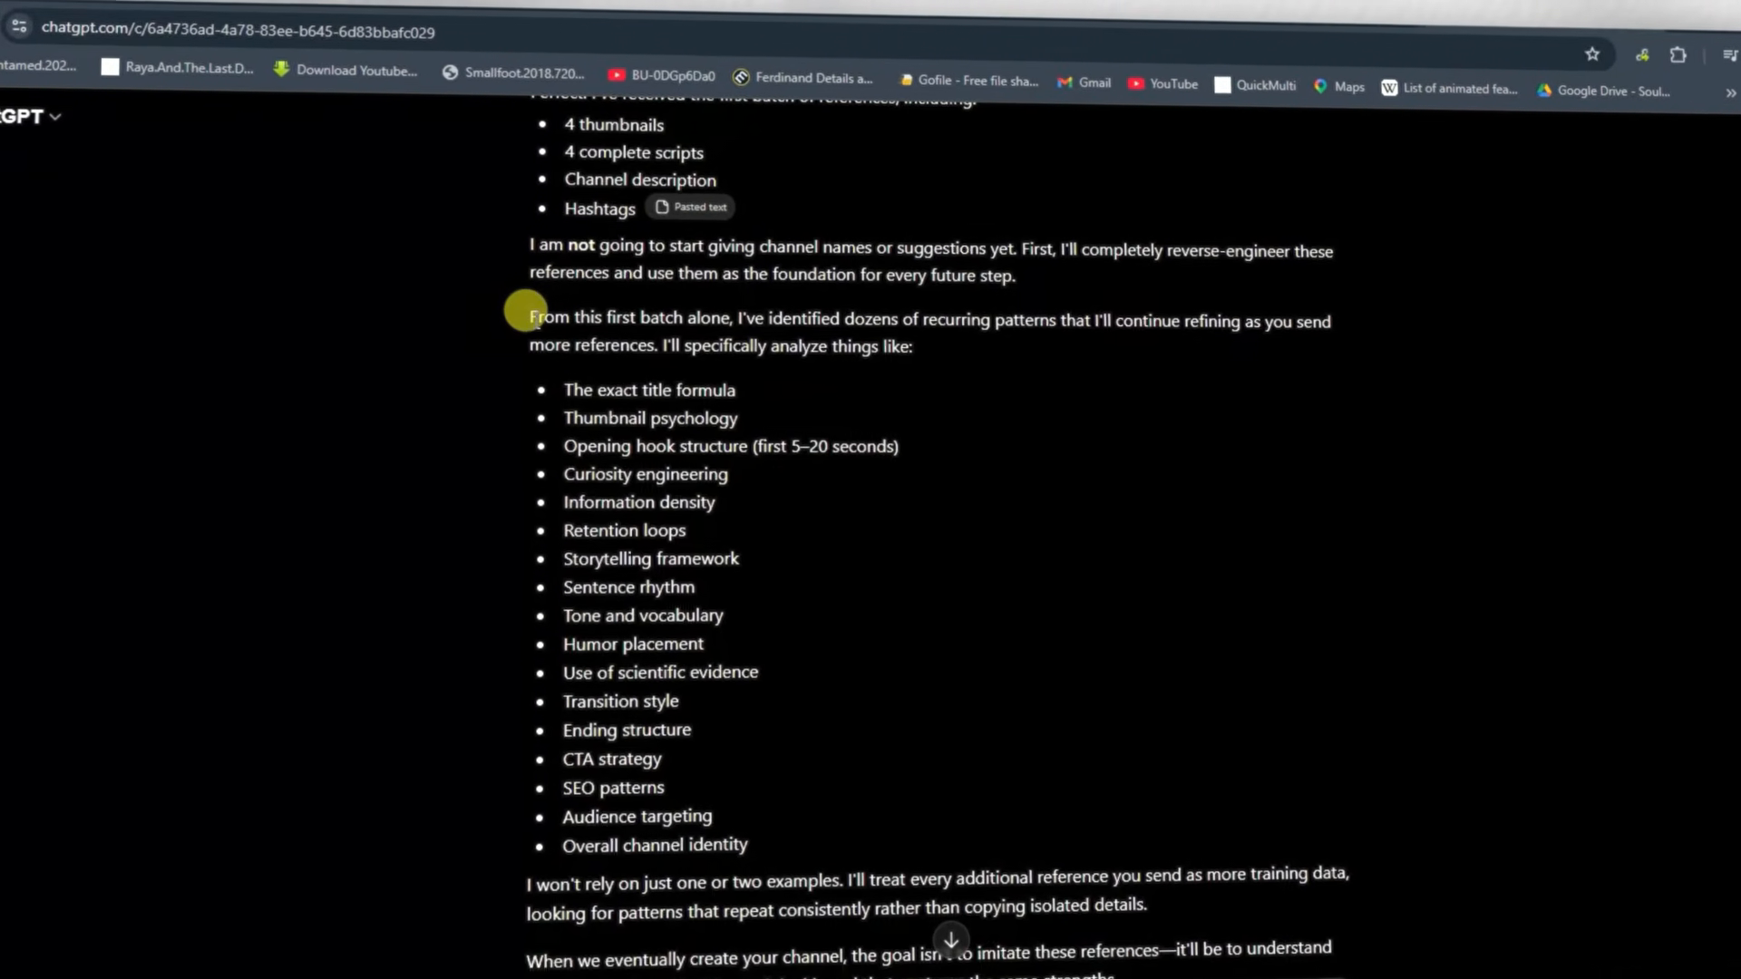
{"action": "scroll", "coordinate": [524, 317], "scroll_direction": "down", "scroll_amount": 2}
{"action": "scroll", "coordinate": [535, 345], "scroll_direction": "down", "scroll_amount": 1}
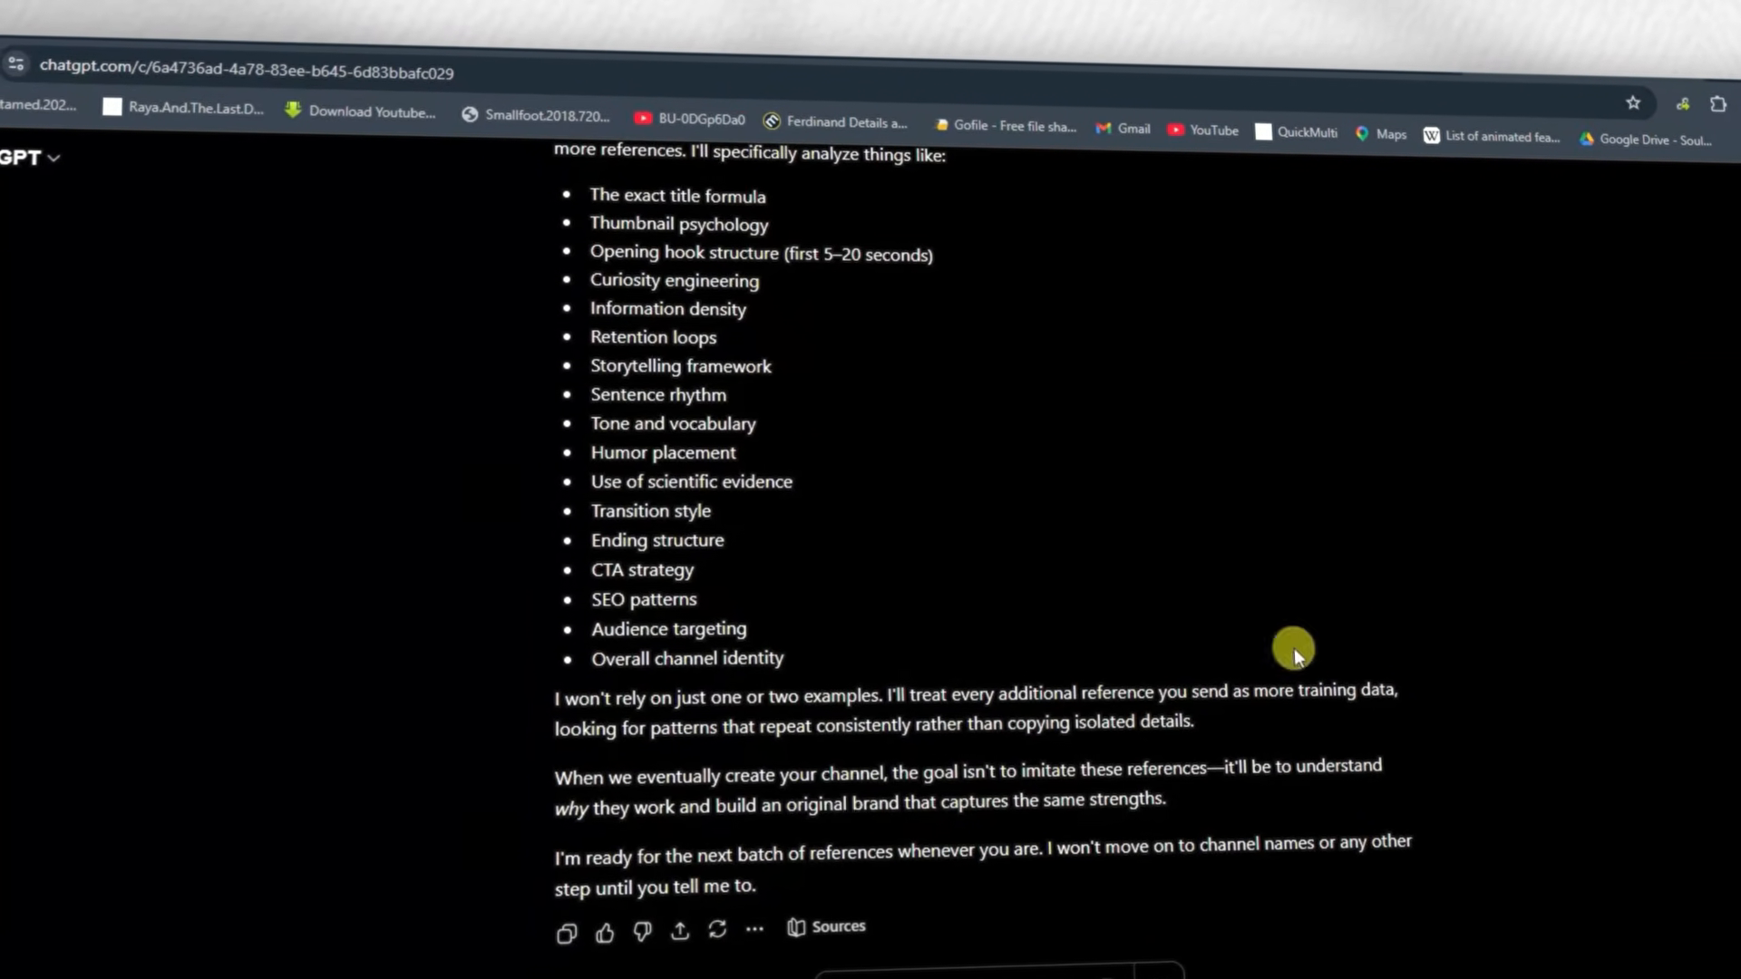
{"action": "left_click_drag", "start_coordinate": [546, 857], "coordinate": [770, 852]}
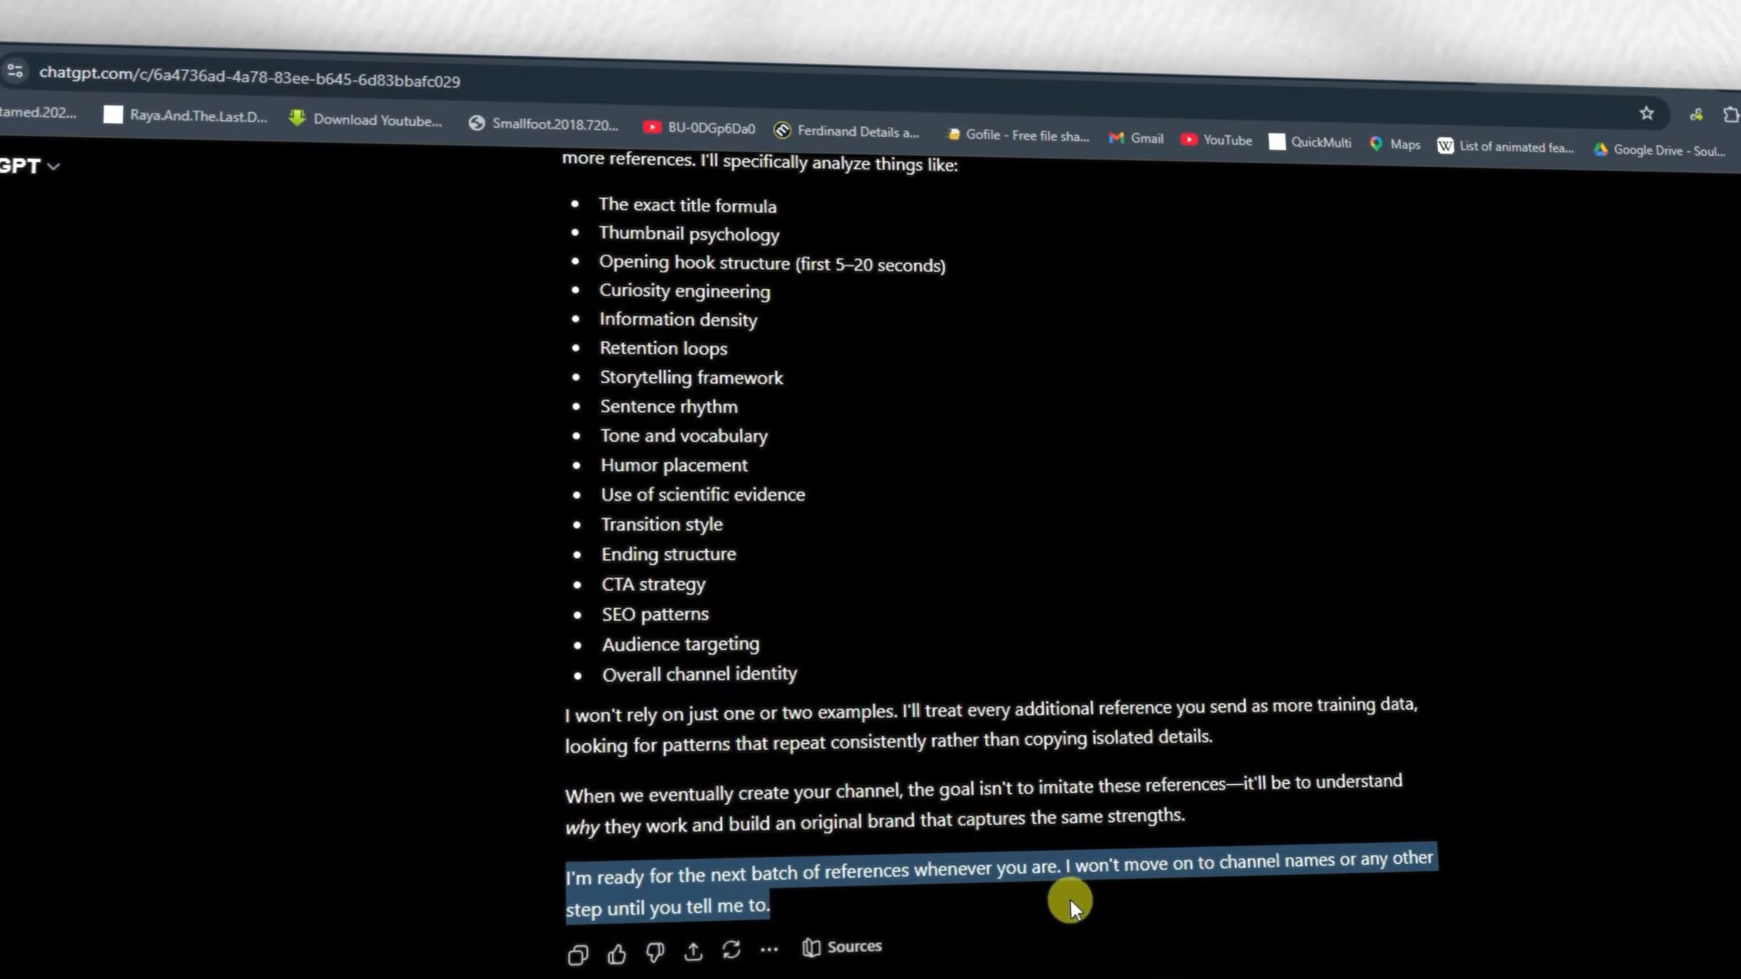
{"action": "left_click", "coordinate": [1096, 903]}
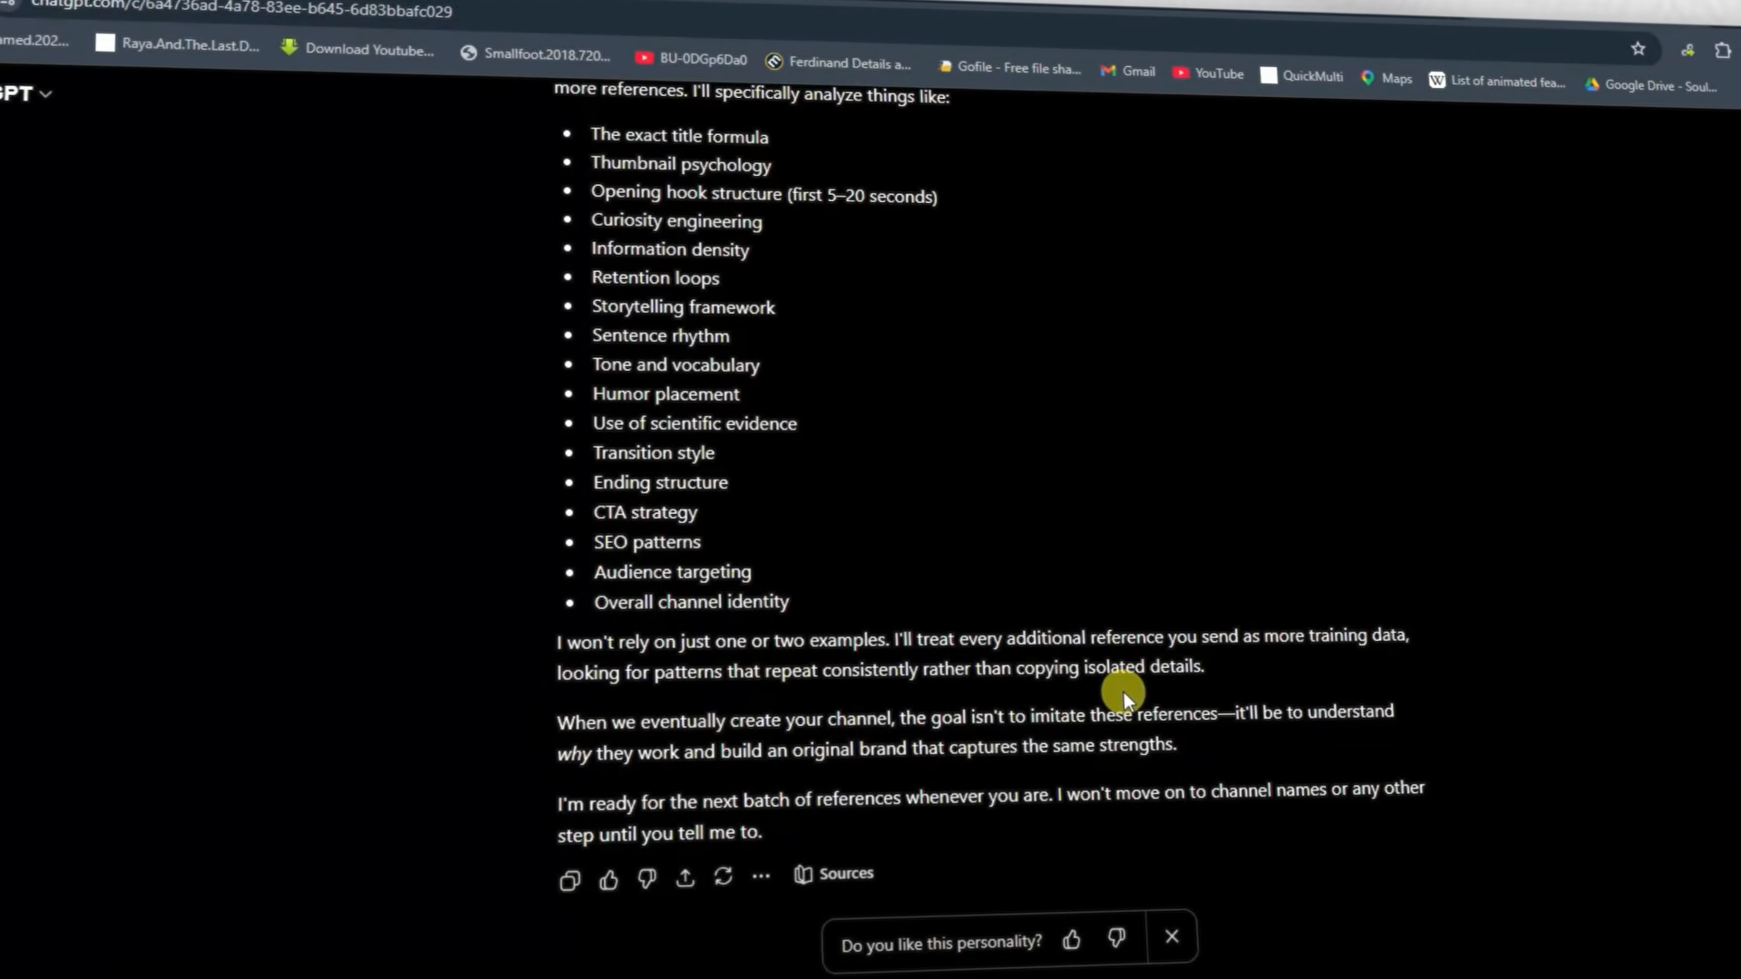
{"action": "scroll", "coordinate": [1125, 683], "scroll_direction": "up", "scroll_amount": 3}
{"action": "scroll", "coordinate": [1122, 679], "scroll_direction": "down", "scroll_amount": 3}
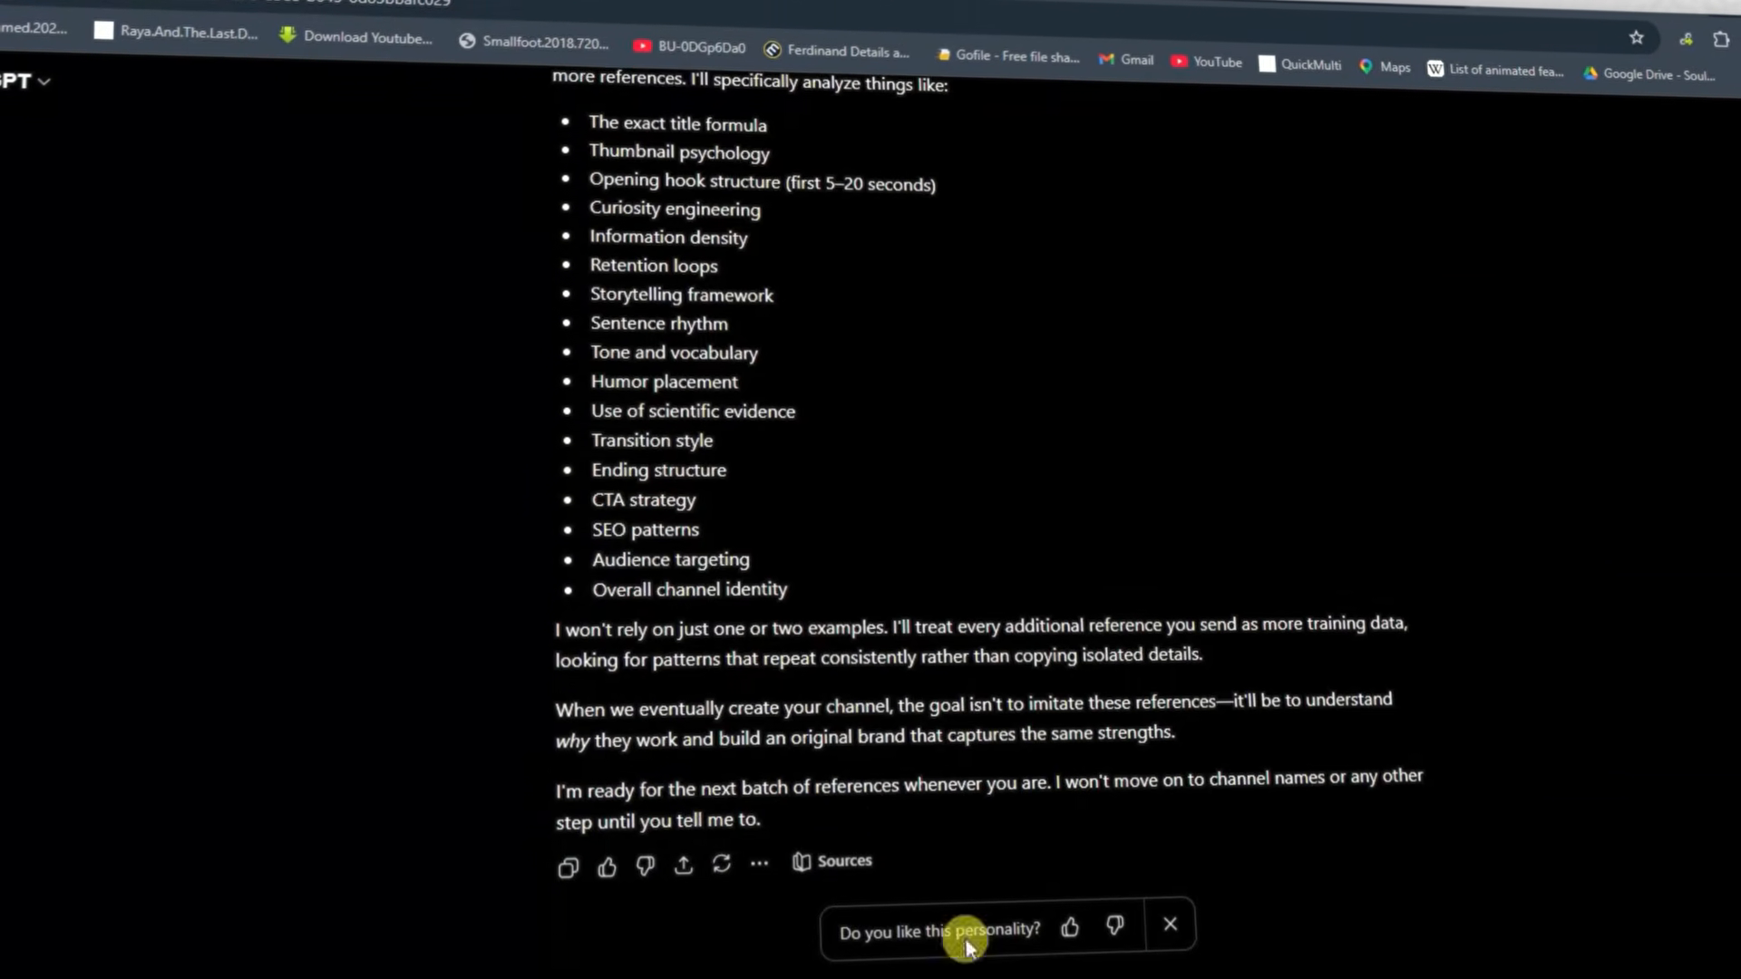
- Send the request "okay now give me 10 unique channel name ideass... accroding to this nich"
{"action": "left_click", "coordinate": [758, 886]}
{"action": "type", "text": "okay now give me 10"}
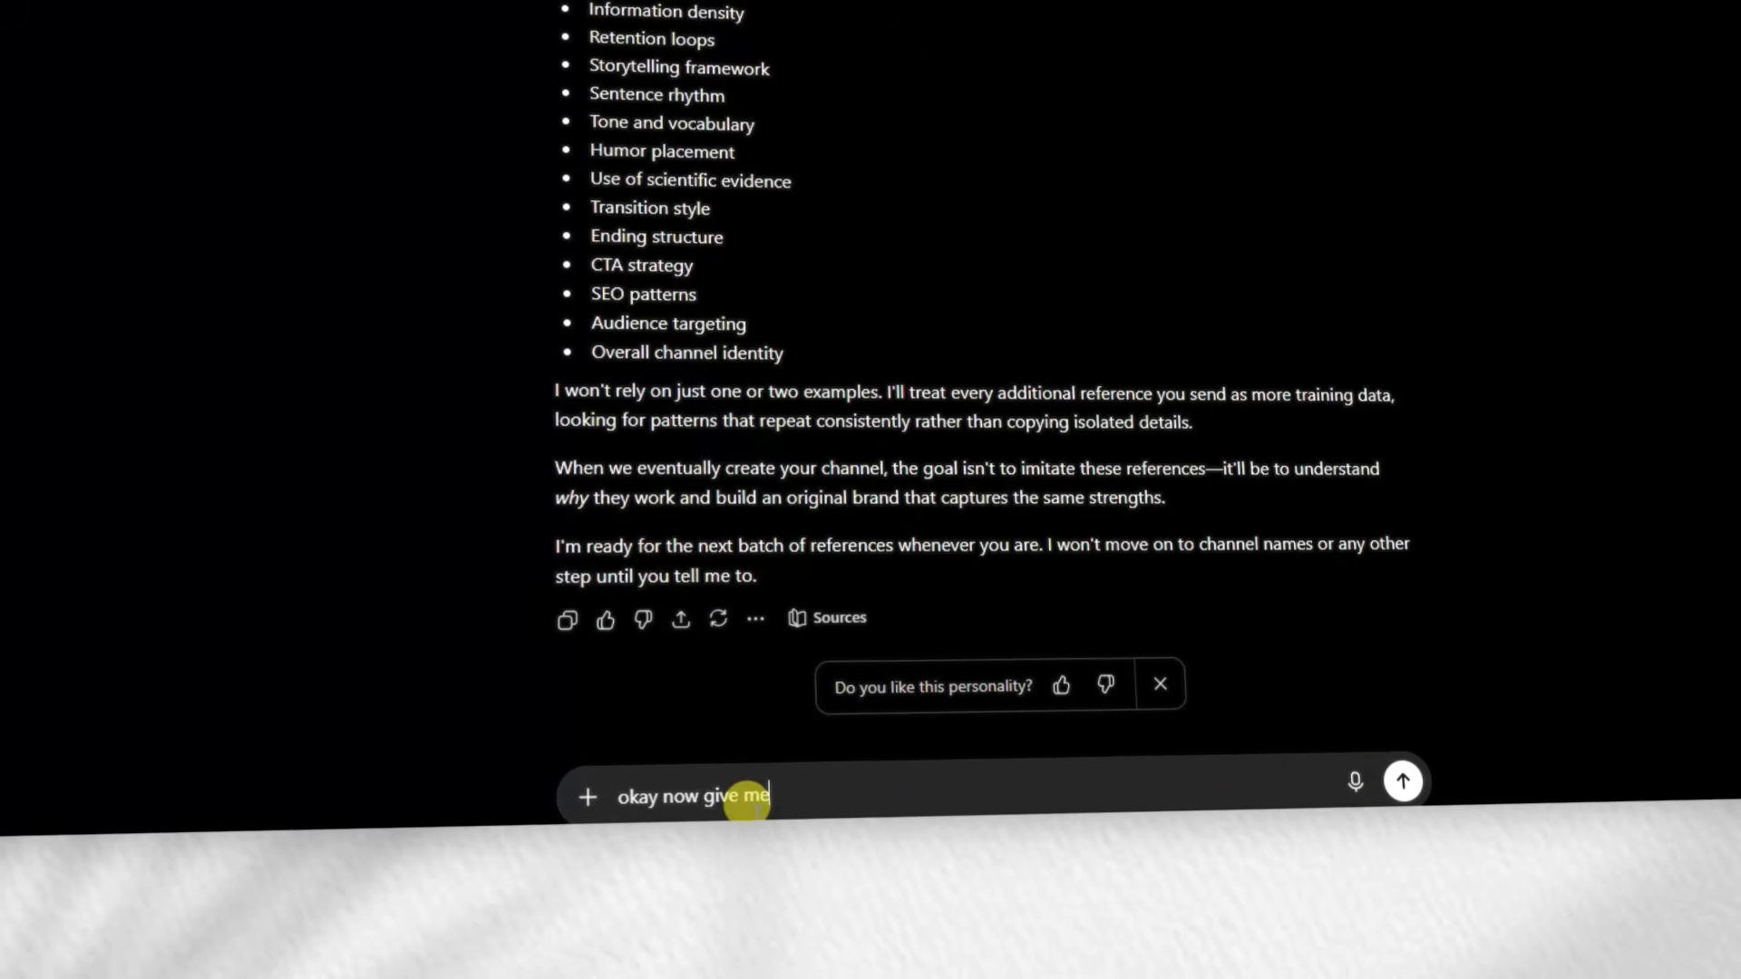
{"action": "type", "text": " unique channel name on this nic"}
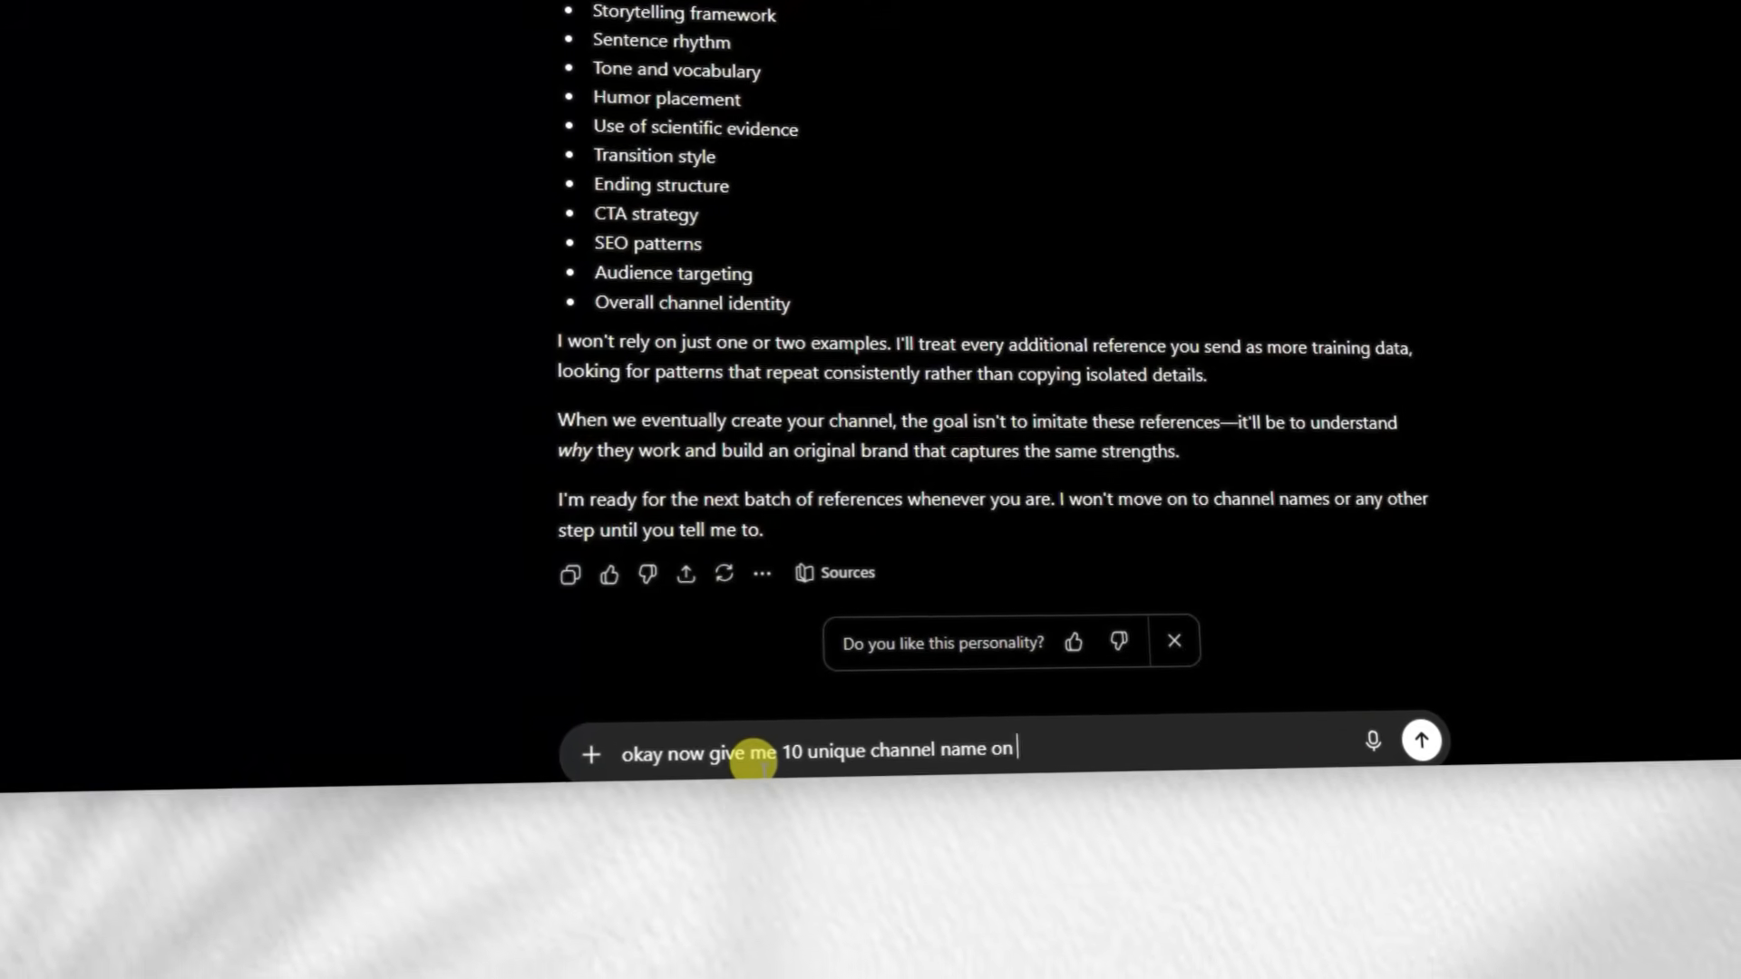
{"action": "key", "text": "BackSpace"}
{"action": "key", "text": "BackSpace"}
{"action": "key", "text": "BackSpace"}
{"action": "key", "text": "BackSpace"}
{"action": "key", "text": "BackSpace"}
{"action": "key", "text": "BackSpace"}
{"action": "key", "text": "BackSpace"}
{"action": "key", "text": "BackSpace"}
{"action": "key", "text": "BackSpace"}
{"action": "key", "text": "BackSpace"}
{"action": "key", "text": "BackSpace"}
{"action": "type", "text": "ideass"}
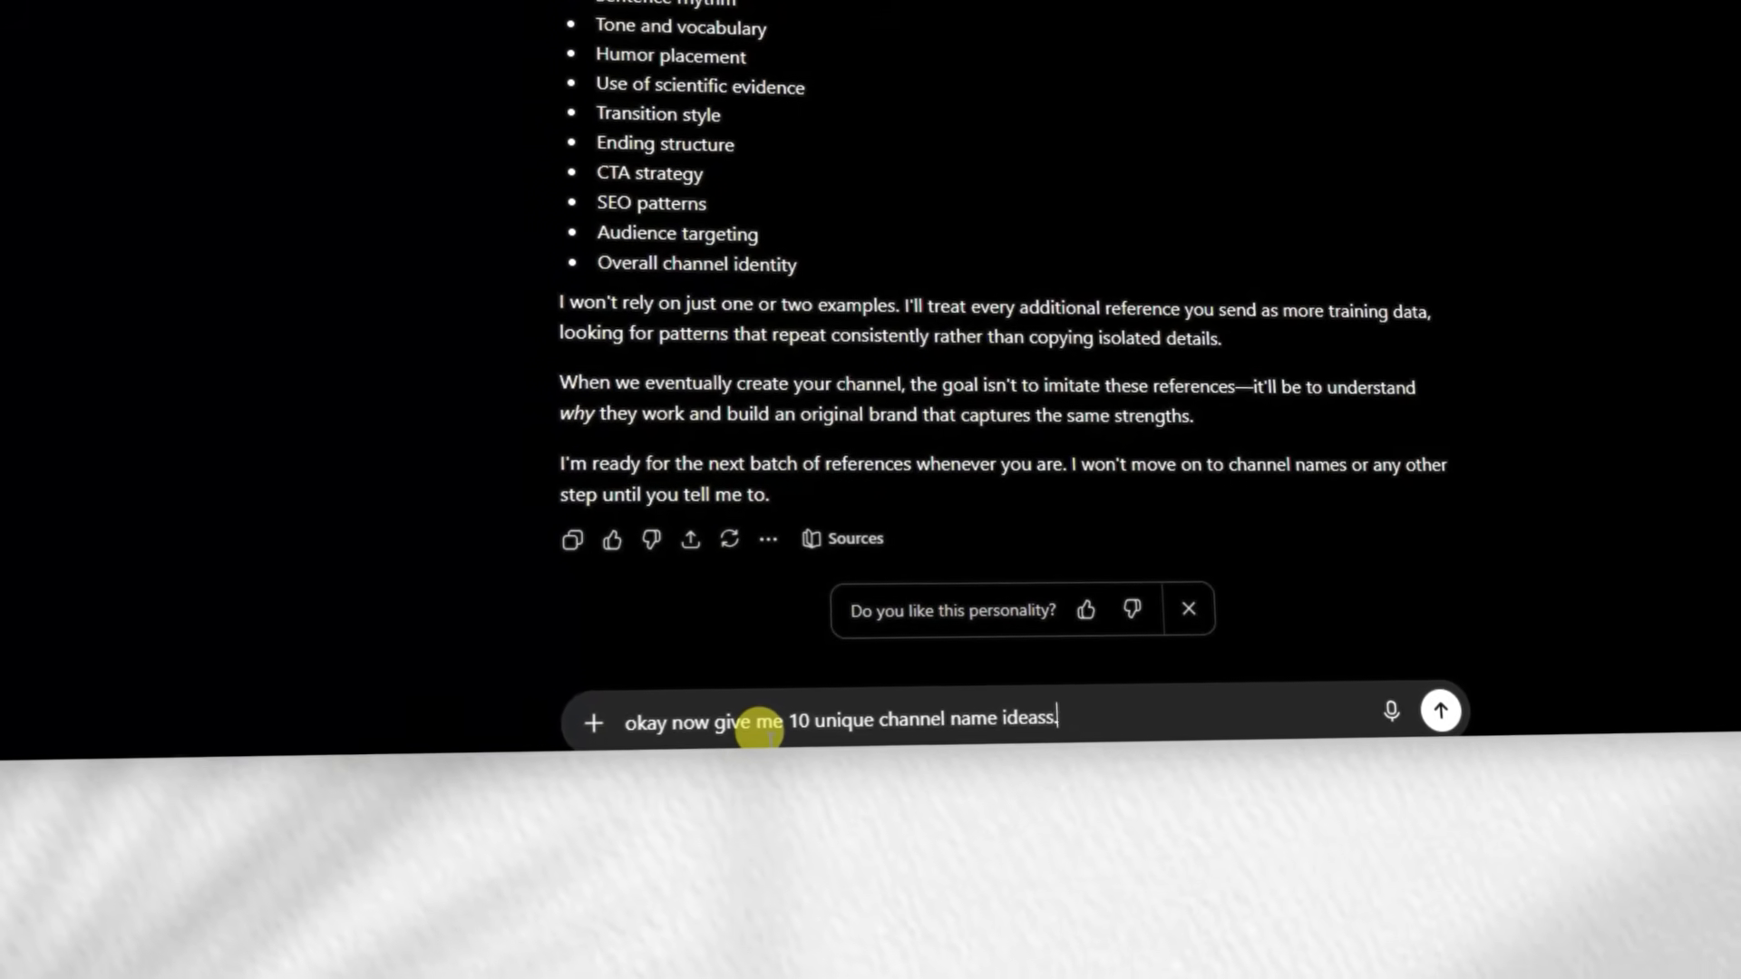
{"action": "type", "text": "... accroding to this nich"}
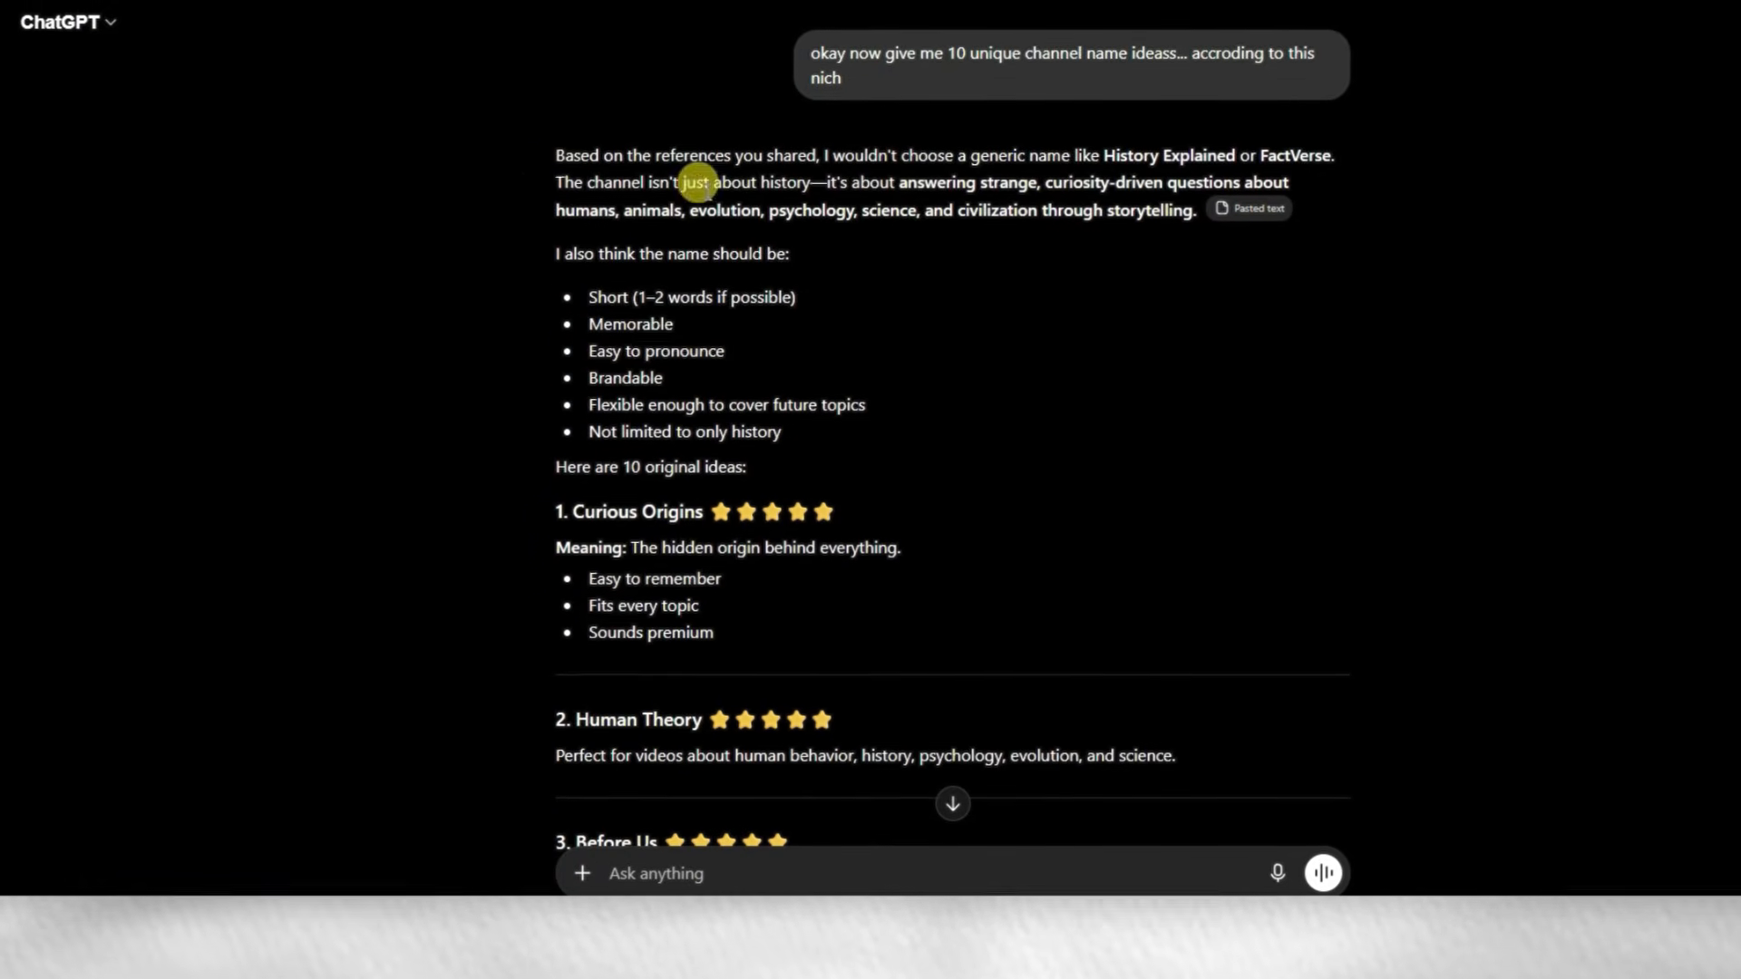
{"action": "scroll", "coordinate": [961, 157], "scroll_direction": "down", "scroll_amount": 1}
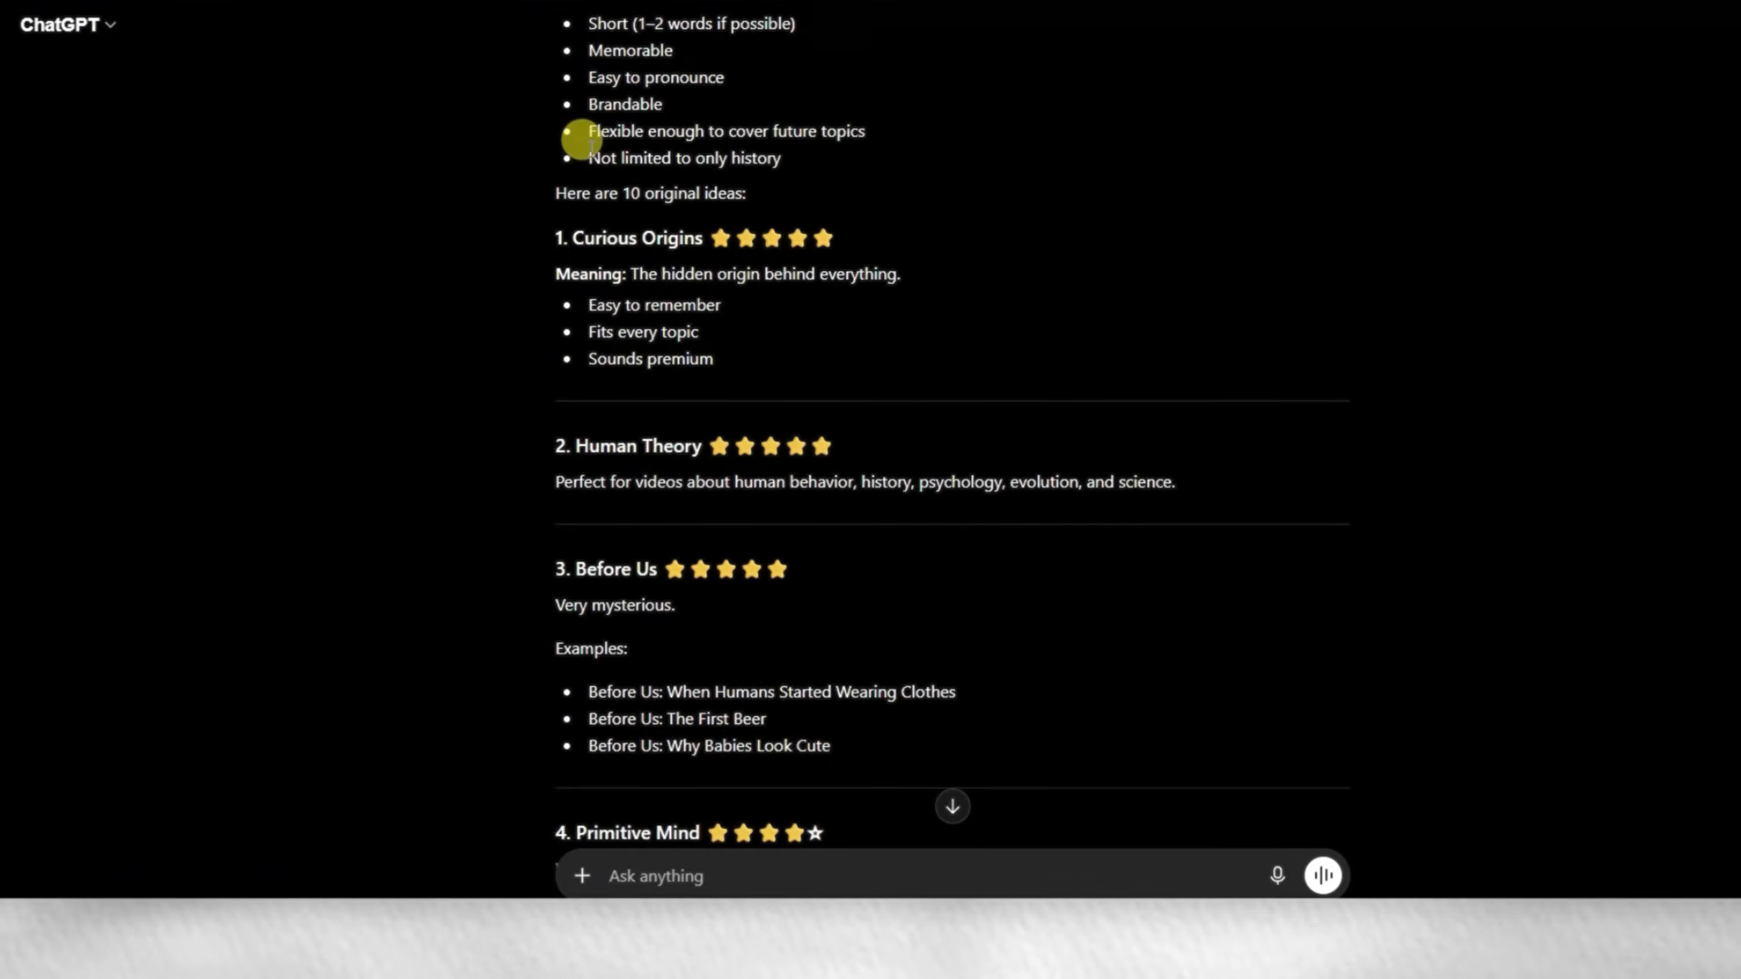
{"action": "left_click_drag", "start_coordinate": [556, 96], "coordinate": [701, 116]}
{"action": "key", "text": "ctrl+c"}
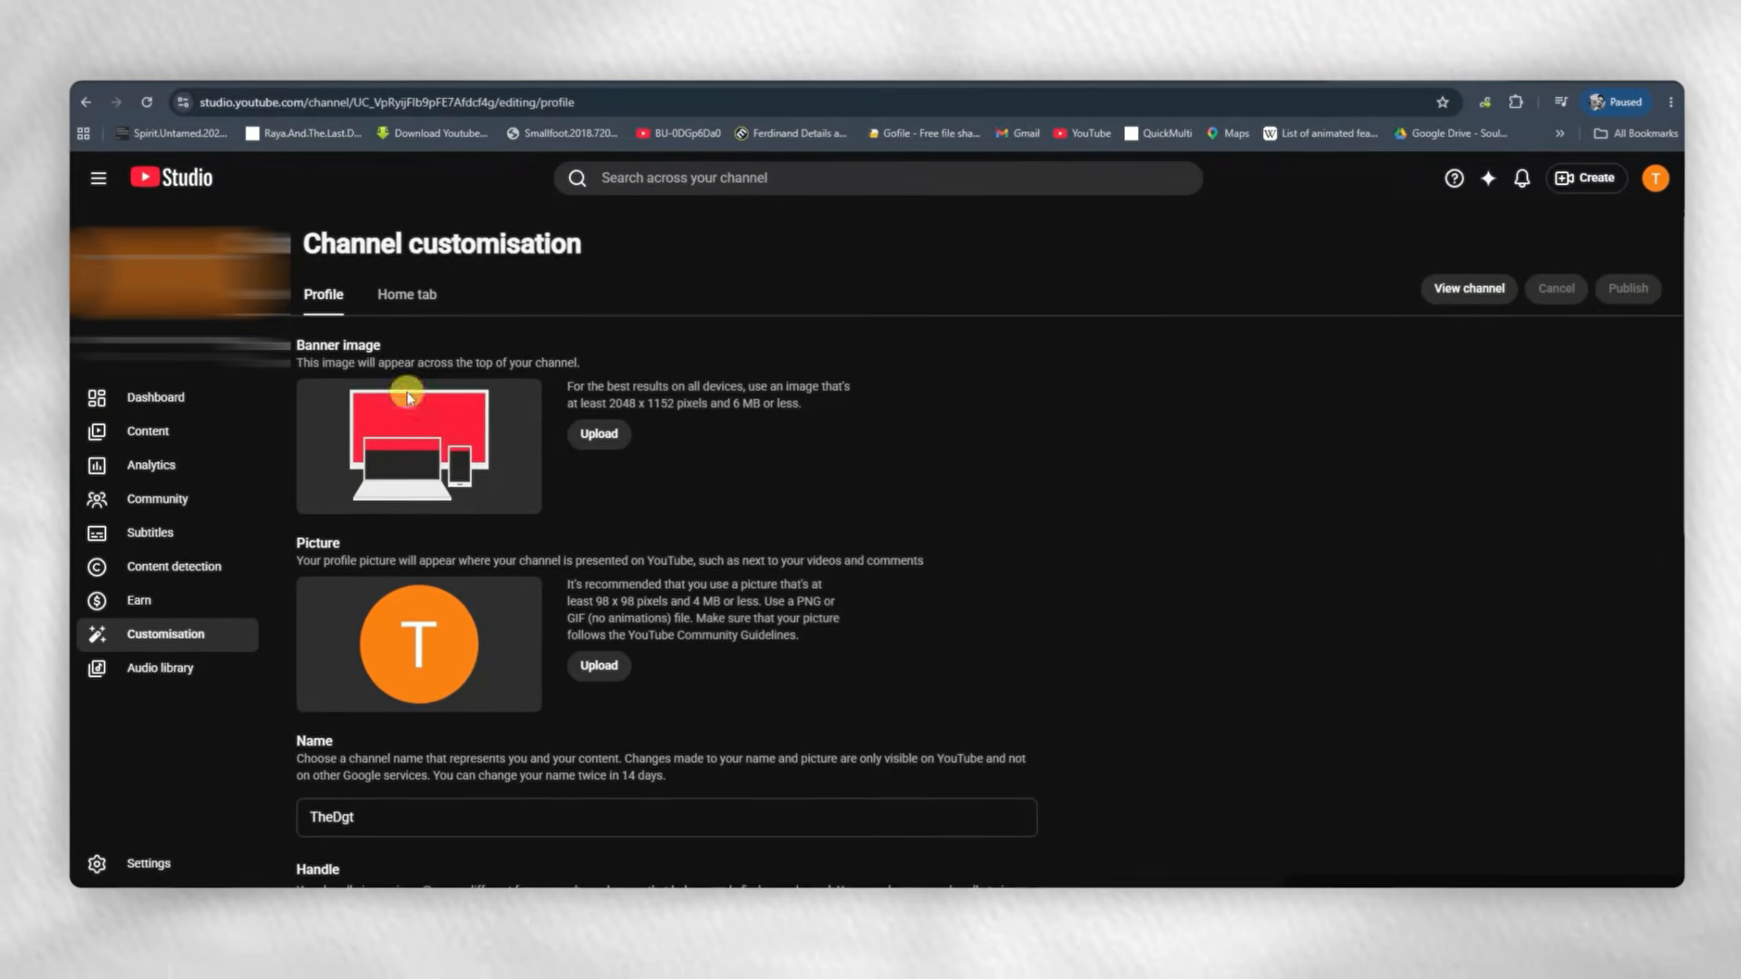
{"action": "scroll", "coordinate": [574, 485], "scroll_direction": "down", "scroll_amount": 3}
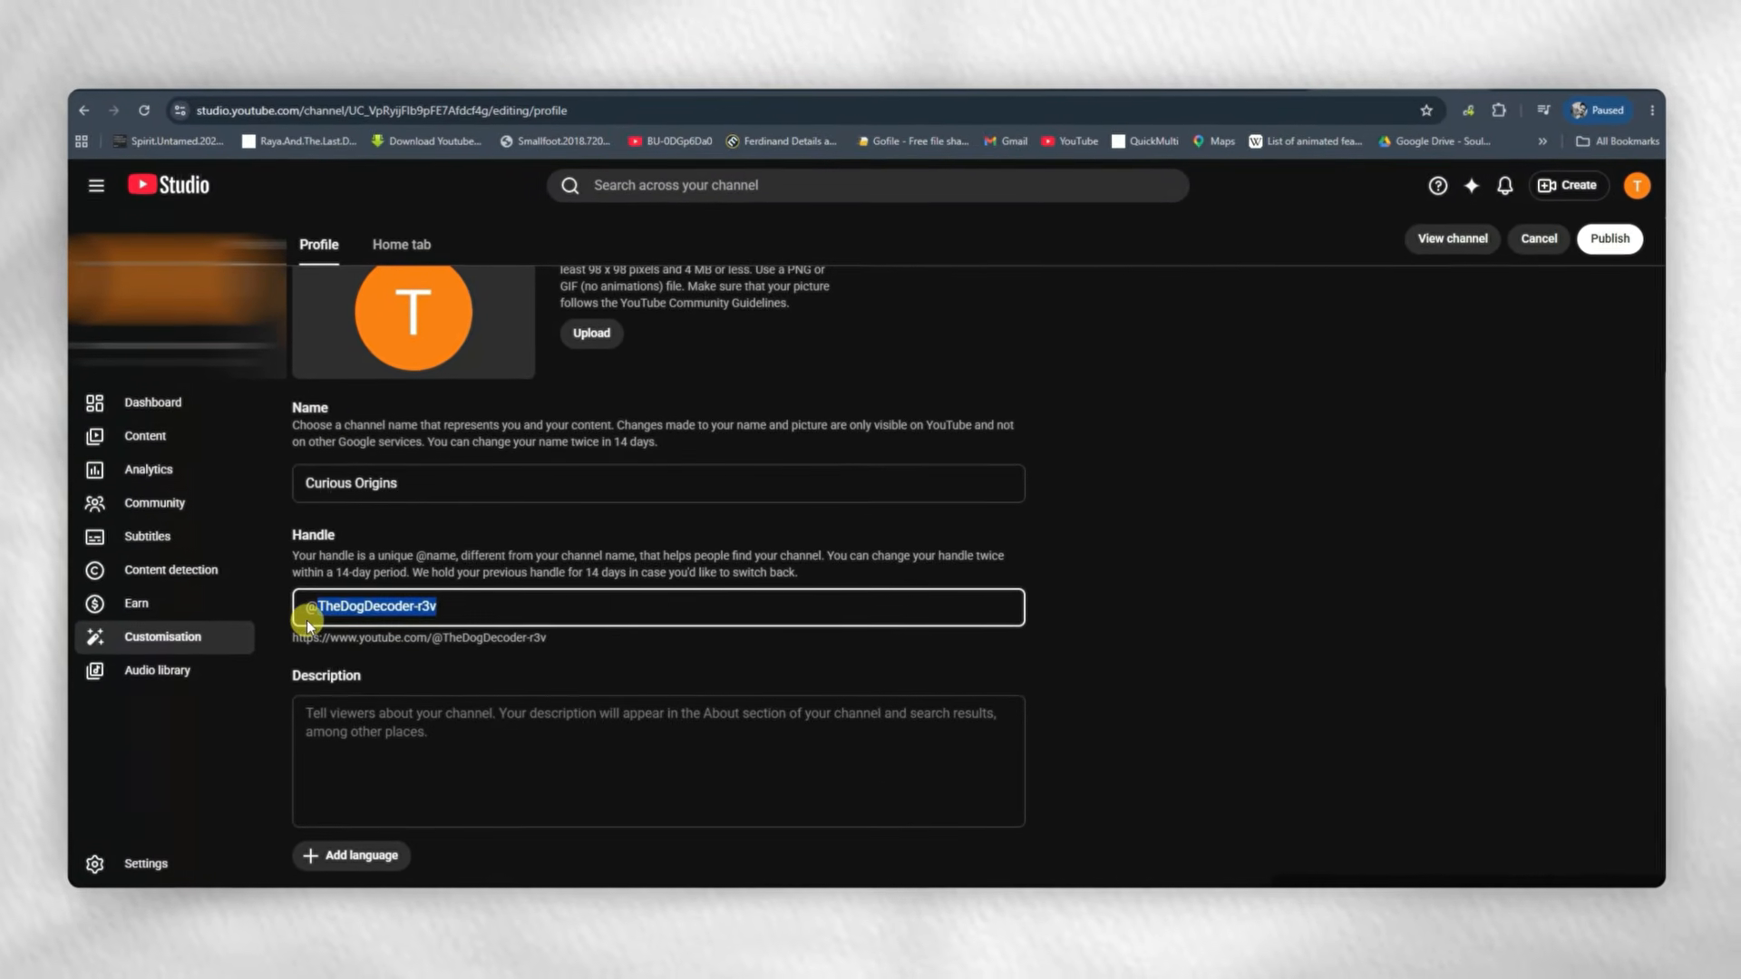
{"action": "key", "text": "ctrl+v"}
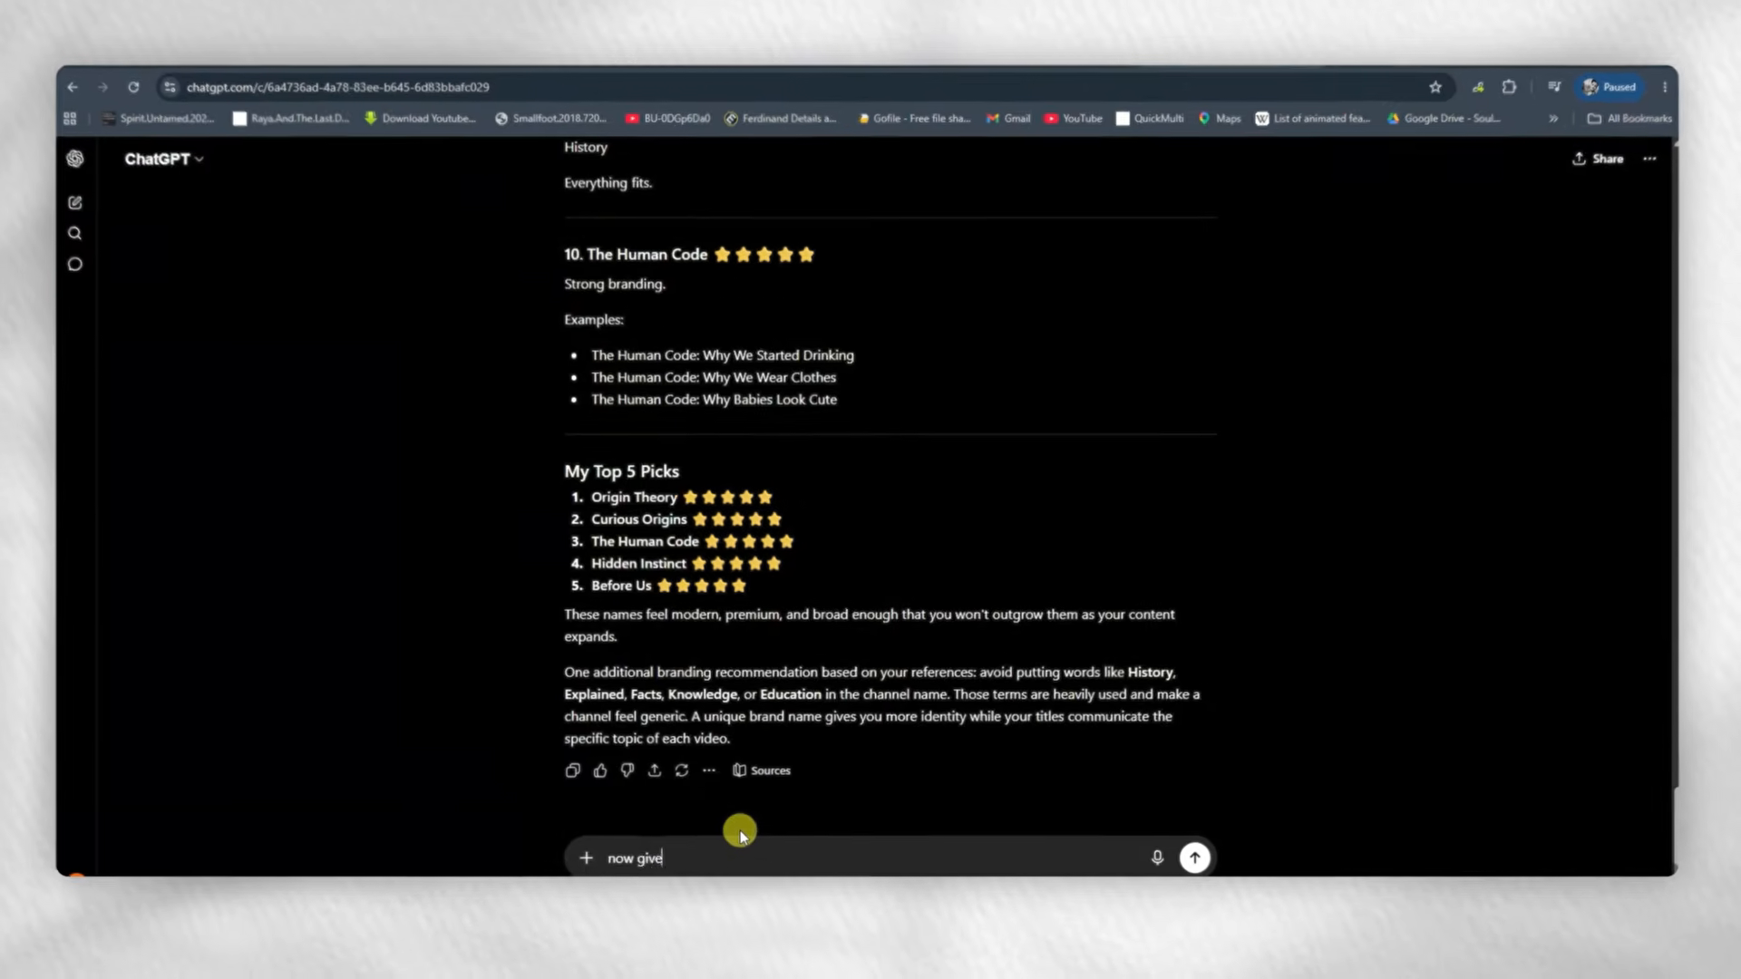
- Back in ChatGPT, request channel description ideas and copy the full text of the Mystery + Curiosity option
{"action": "type", "text": "me description ideas"}
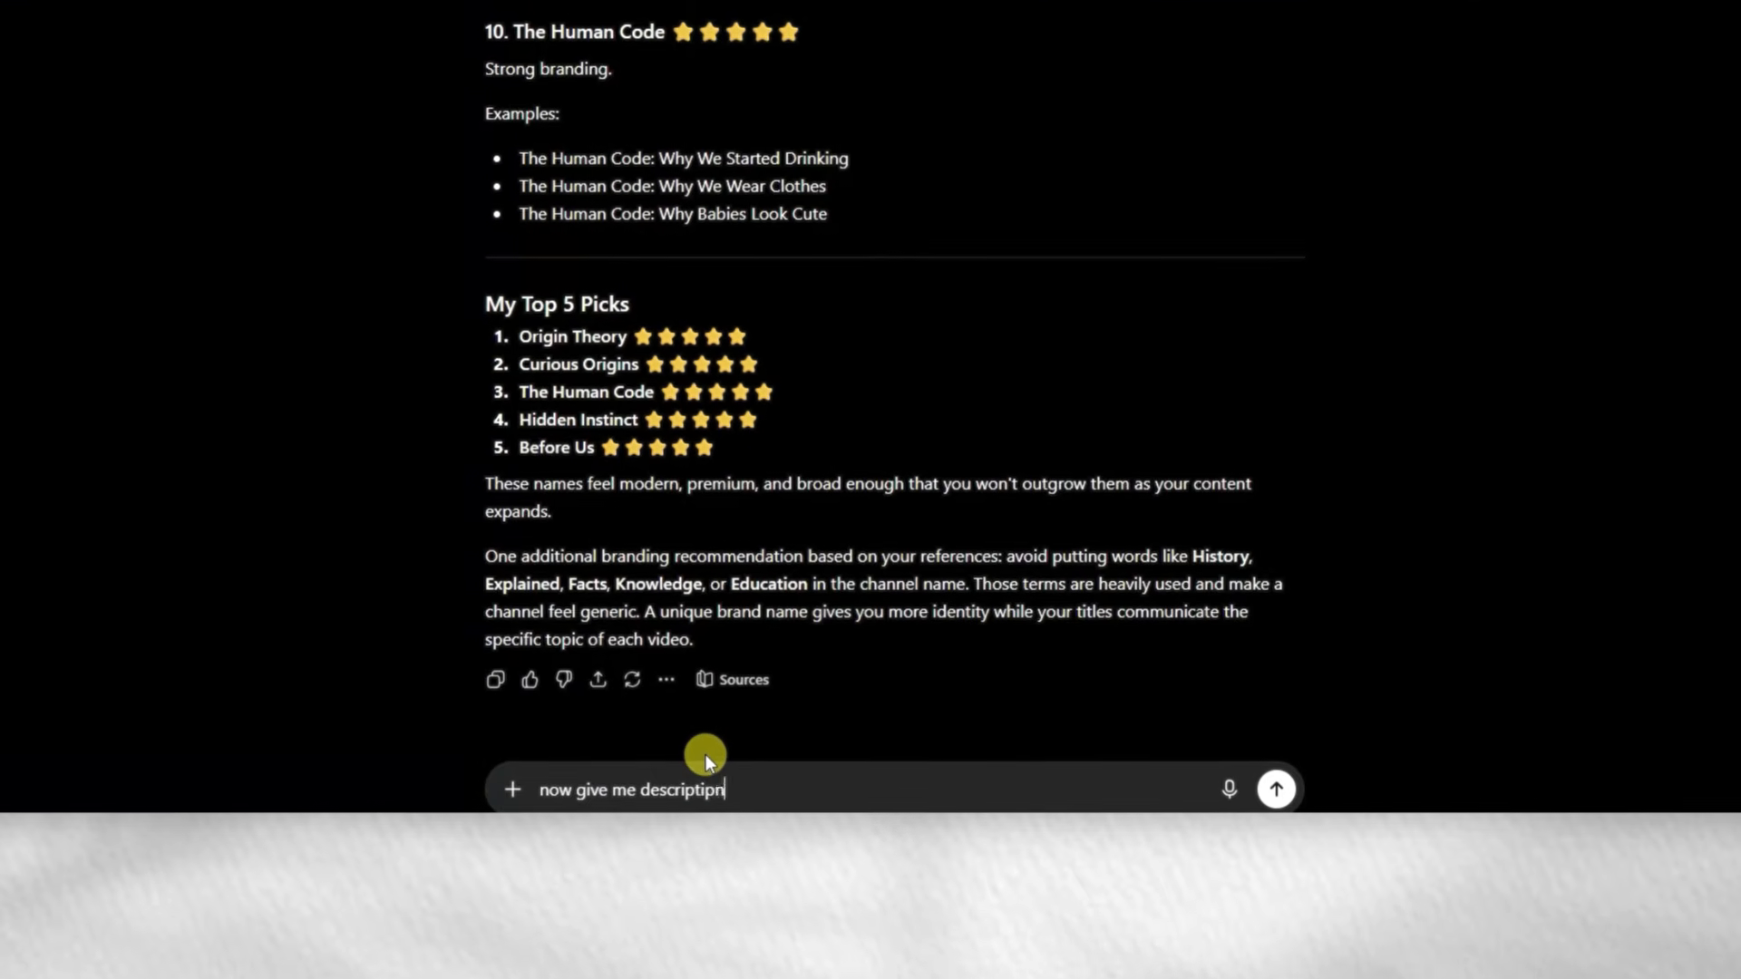
{"action": "key", "text": "Return"}
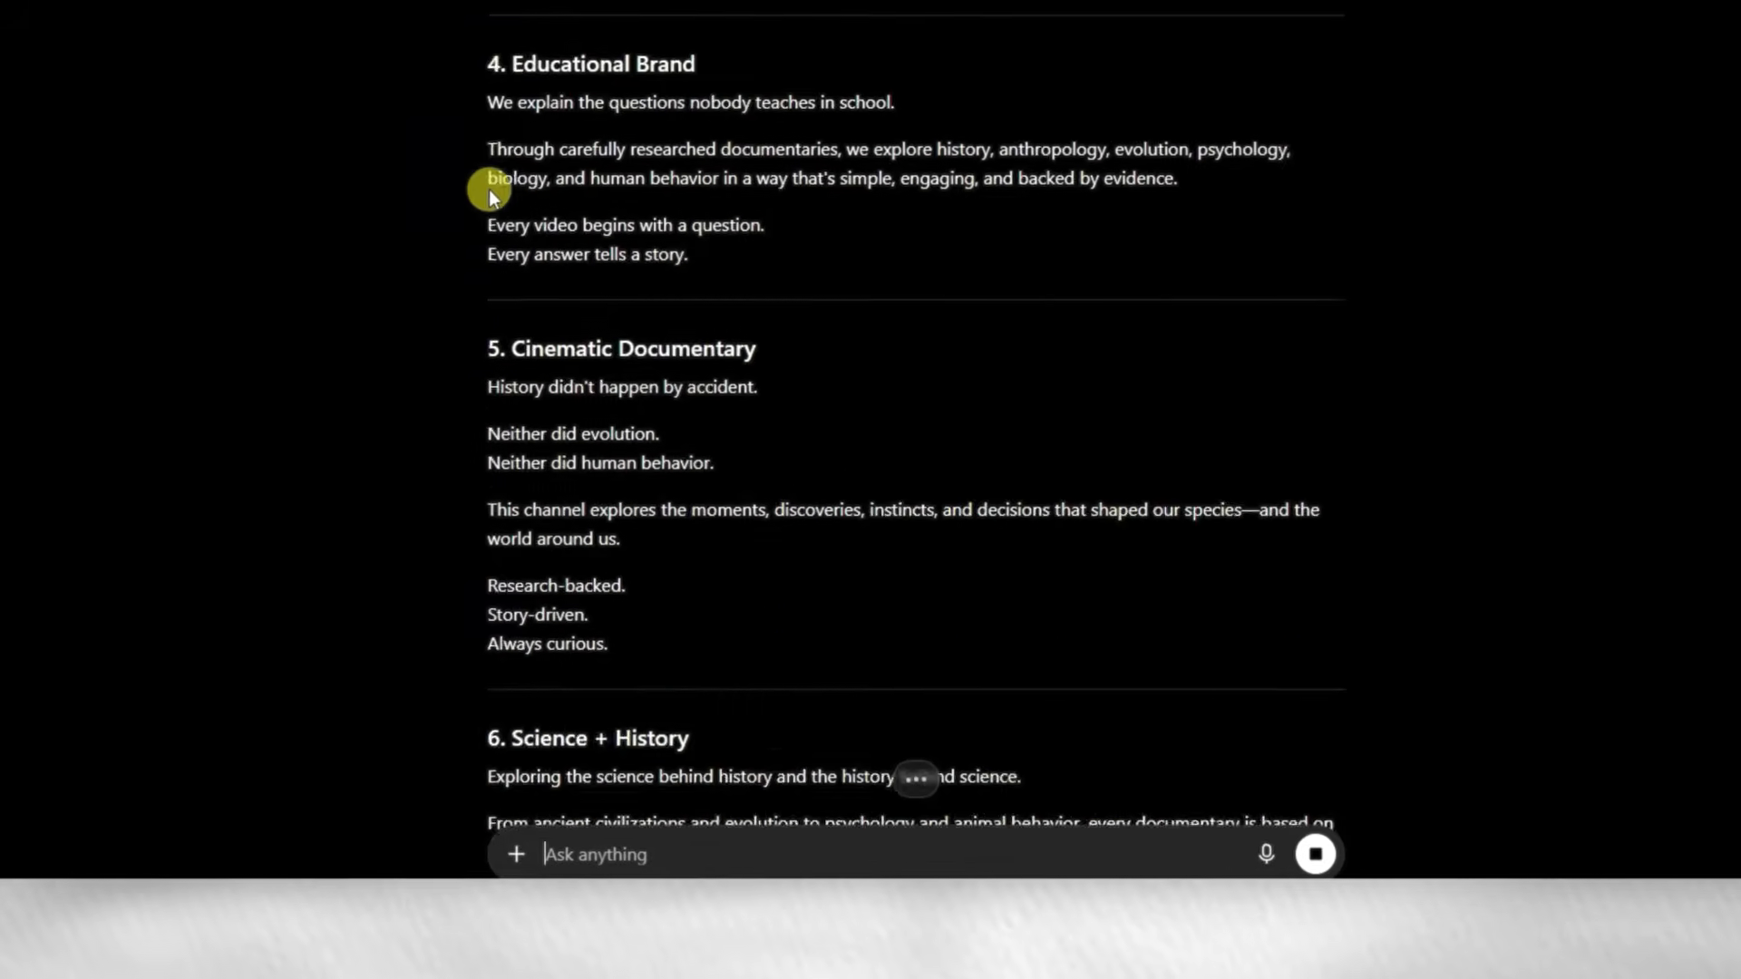
{"action": "scroll", "coordinate": [492, 181], "scroll_direction": "up", "scroll_amount": 15}
{"action": "scroll", "coordinate": [515, 259], "scroll_direction": "up", "scroll_amount": 3}
{"action": "left_click_drag", "start_coordinate": [512, 225], "coordinate": [668, 221]}
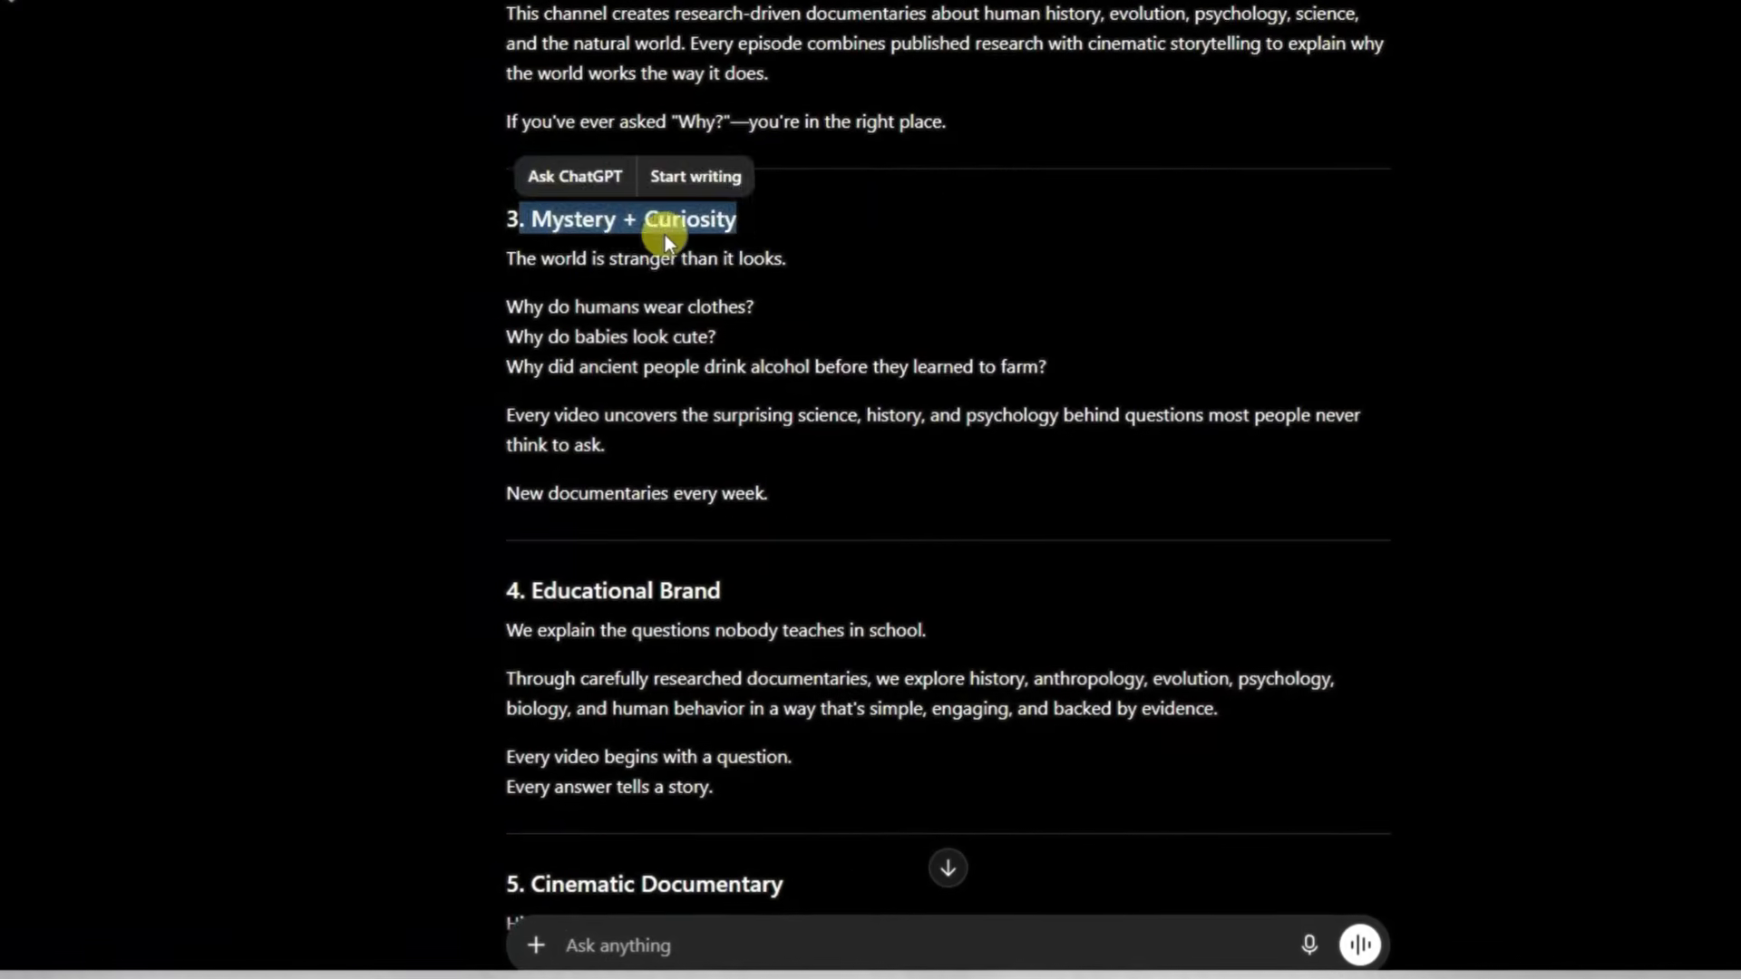
{"action": "left_click_drag", "start_coordinate": [493, 260], "coordinate": [769, 497]}
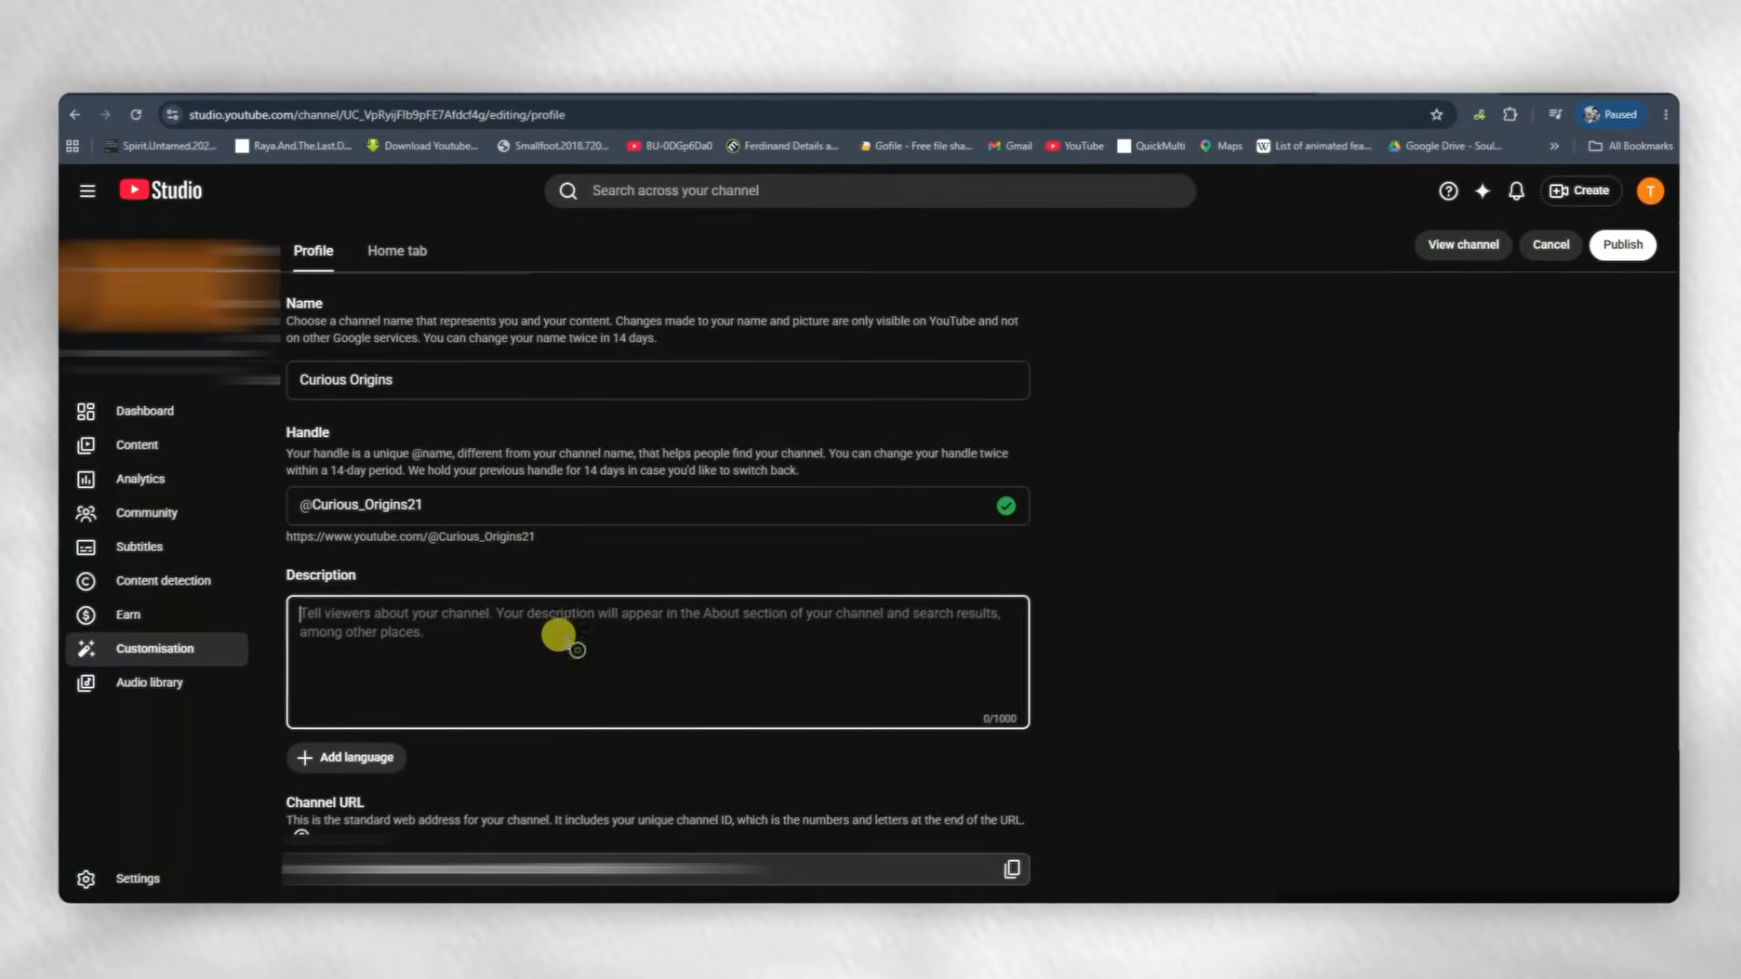
- Fill the channel description in YouTube Studio with the copied text from "The world is stranger than it looks." to "New documentaries every week."
{"action": "type", "text": "The world is stranger than it looks.  Why do humans wear clothes? Why do babies look cute? Why did ancient people drink alcohol before they learned to farm?  Every video uncovers the surprising science, history, and psychology behind questions most people never think to ask.  New documentaries every week."}
{"action": "scroll", "coordinate": [614, 635], "scroll_direction": "down", "scroll_amount": 3}
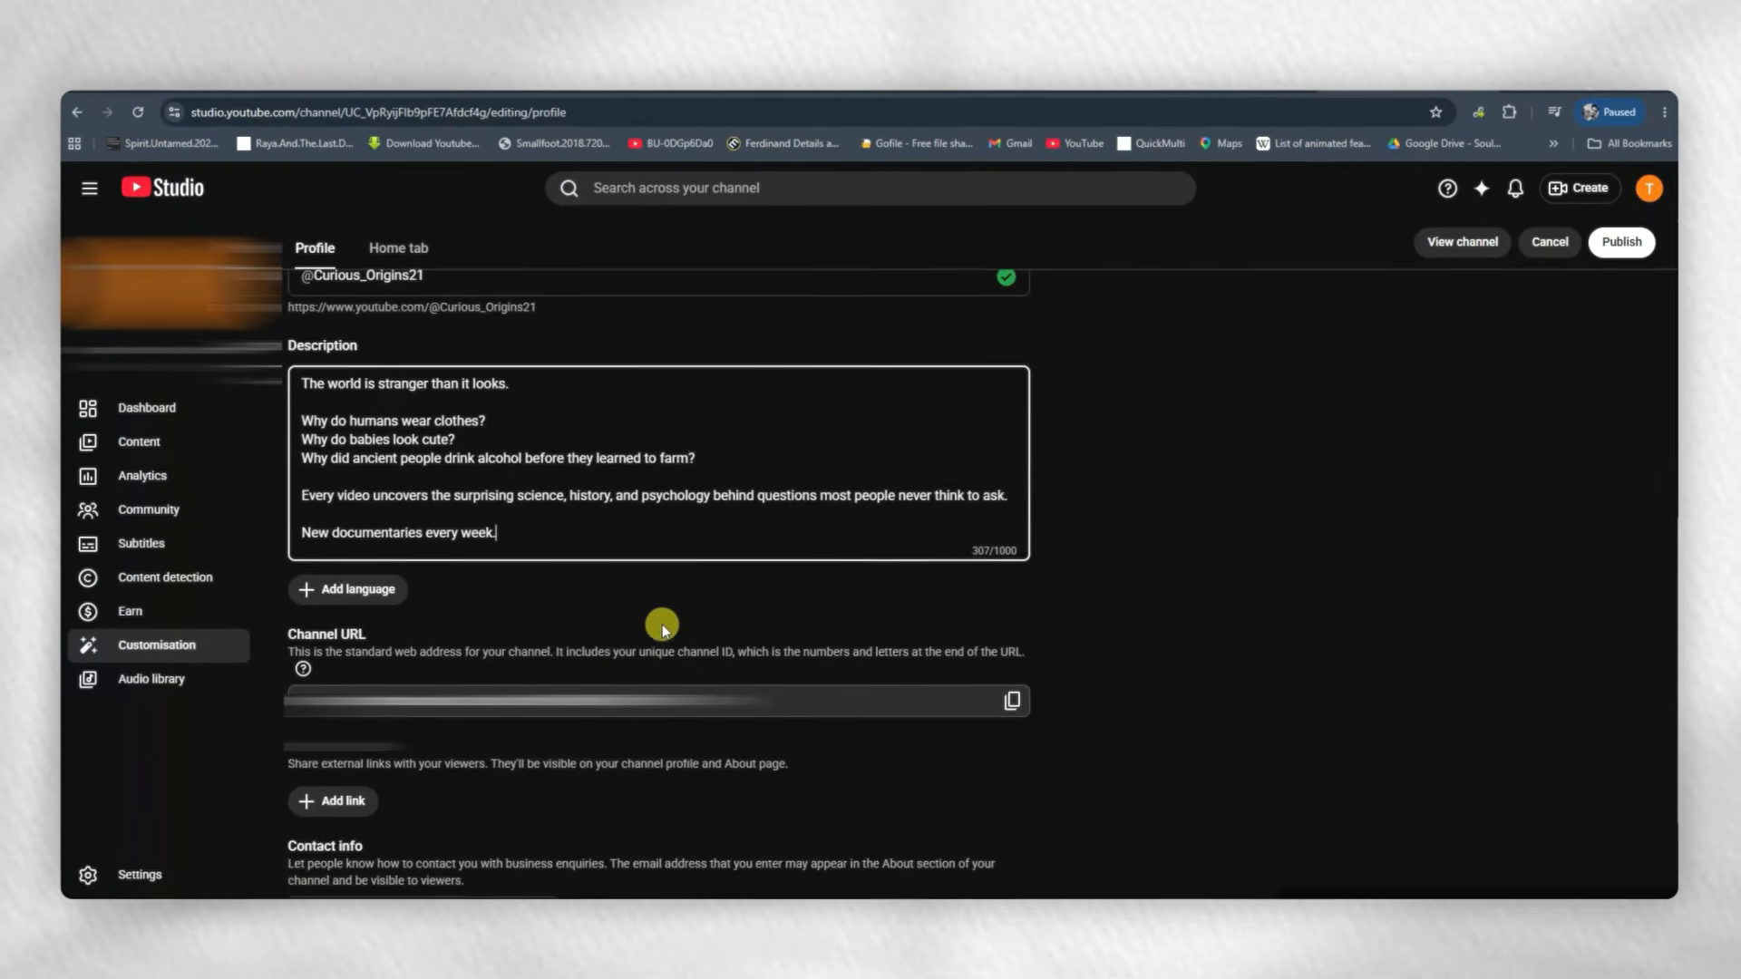
{"action": "scroll", "coordinate": [664, 622], "scroll_direction": "down", "scroll_amount": 3}
{"action": "scroll", "coordinate": [668, 617], "scroll_direction": "up", "scroll_amount": 8}
{"action": "scroll", "coordinate": [498, 668], "scroll_direction": "up", "scroll_amount": 2}
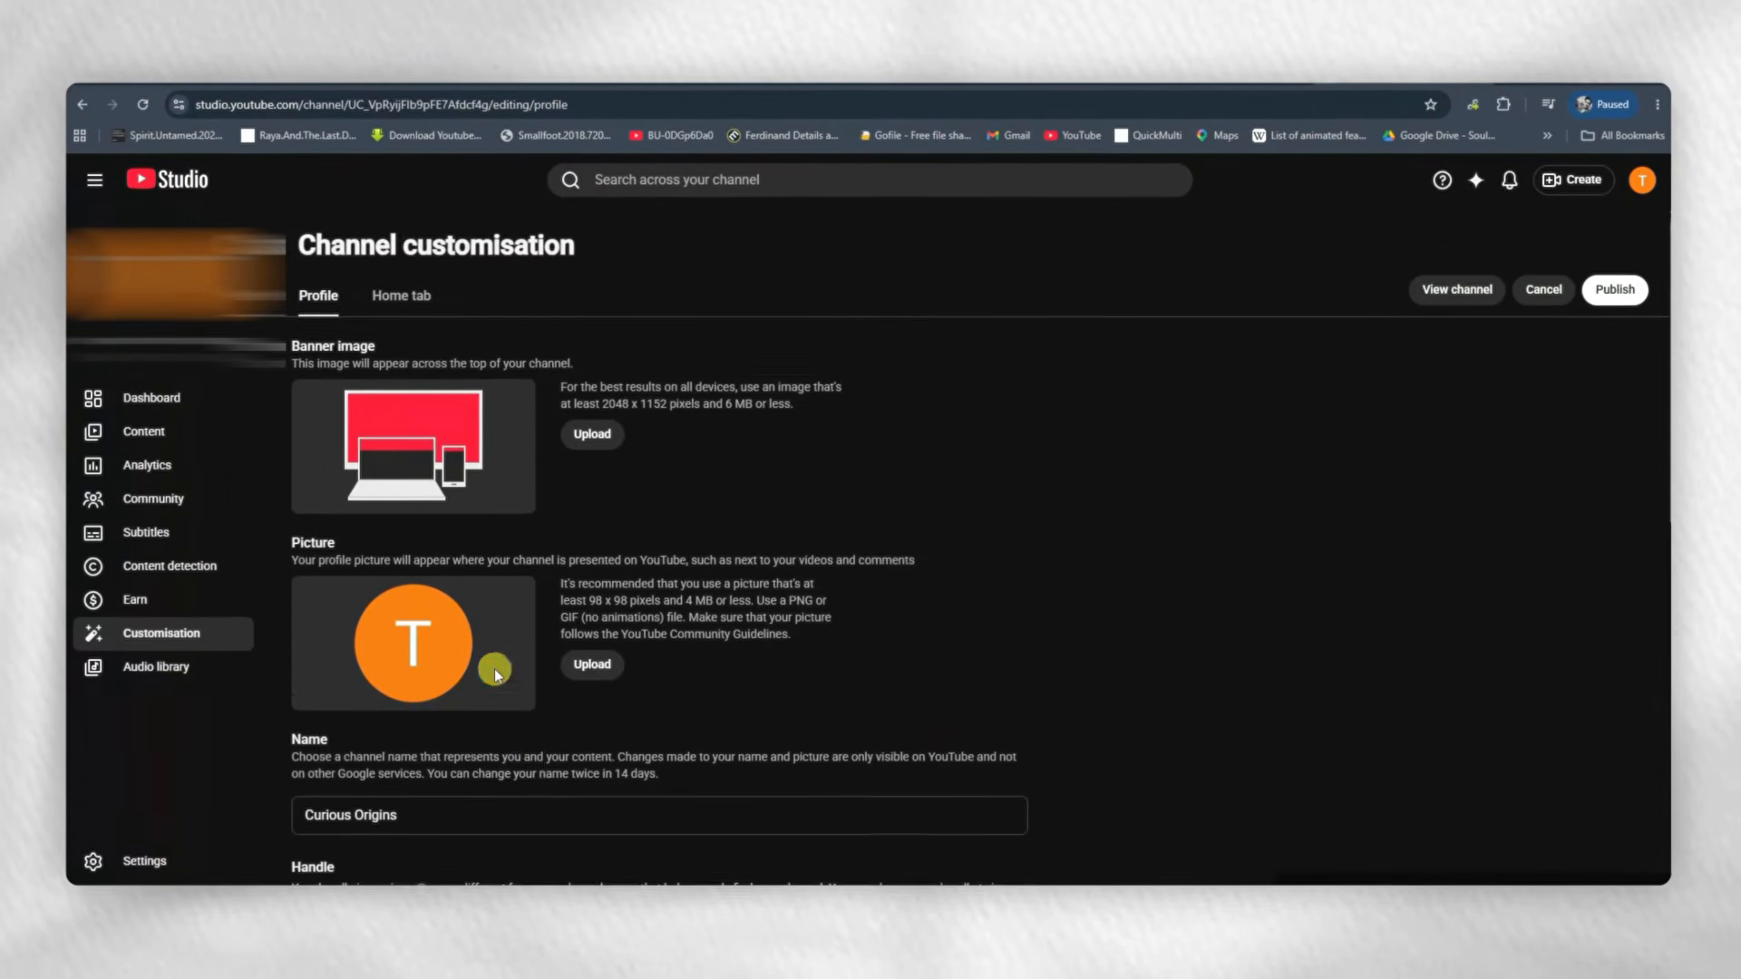
{"action": "scroll", "coordinate": [644, 691], "scroll_direction": "down", "scroll_amount": 2}
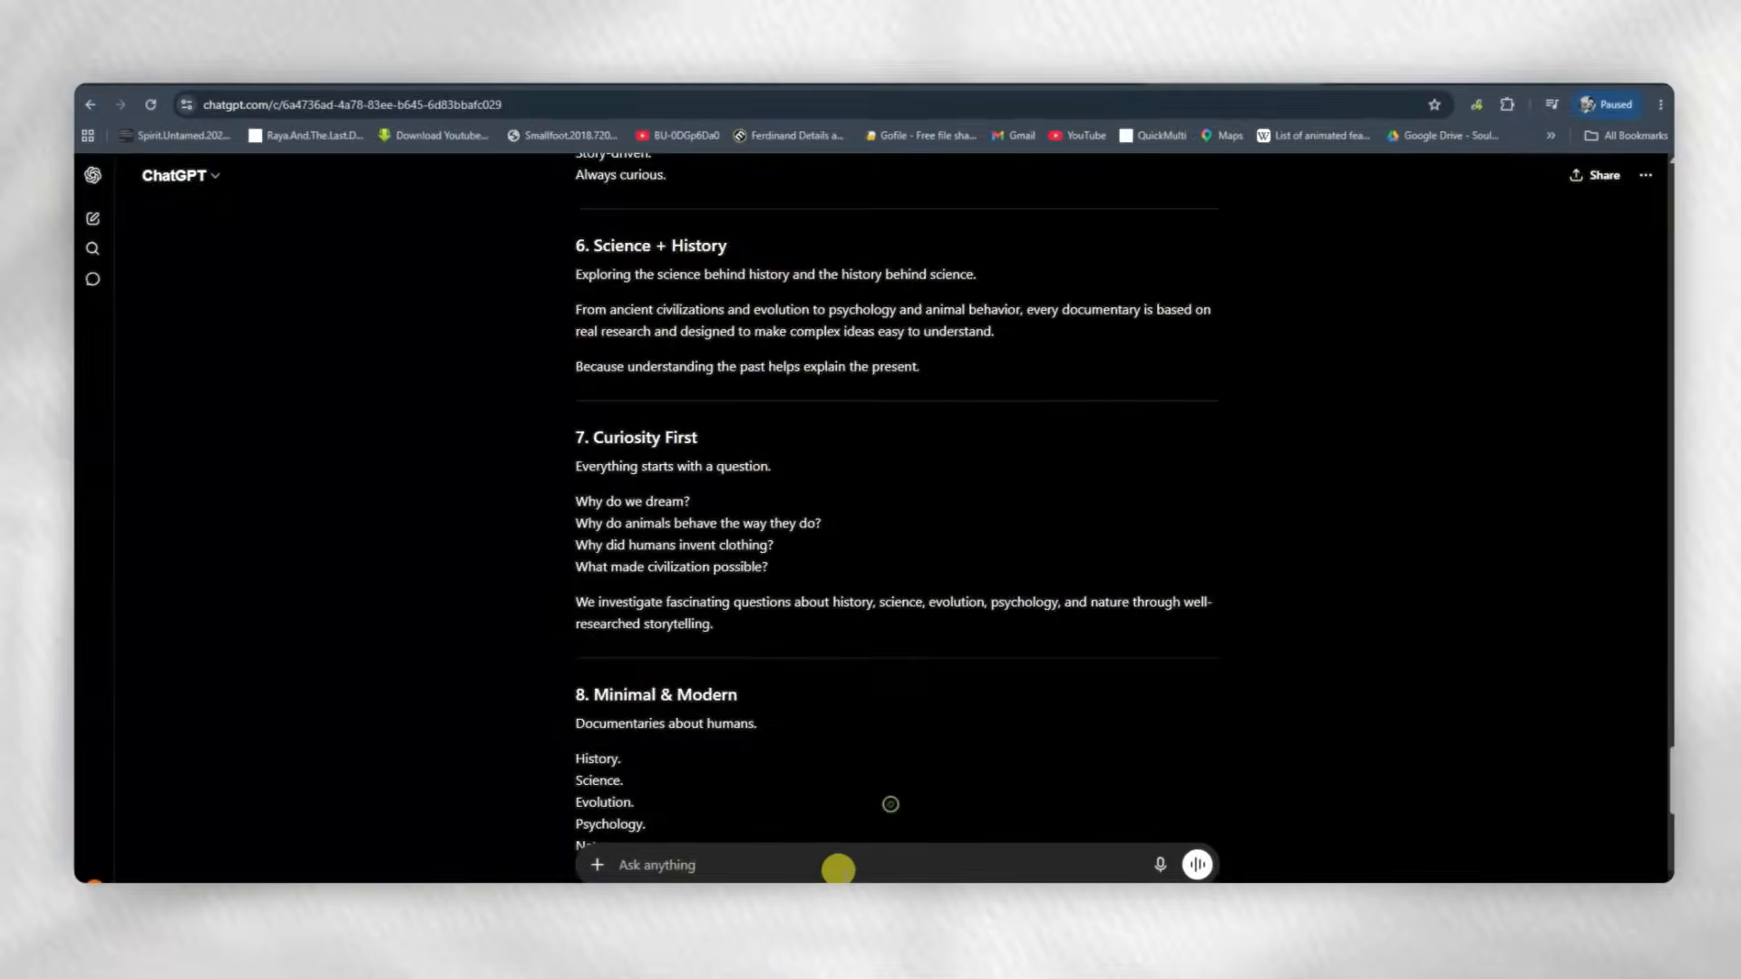
- Return to the ChatGPT conversation and ask for a logo prompt for the channel
{"action": "scroll", "coordinate": [835, 825], "scroll_direction": "down", "scroll_amount": 10}
{"action": "type", "text": "now give me logo"}
{"action": "key", "text": "Return"}
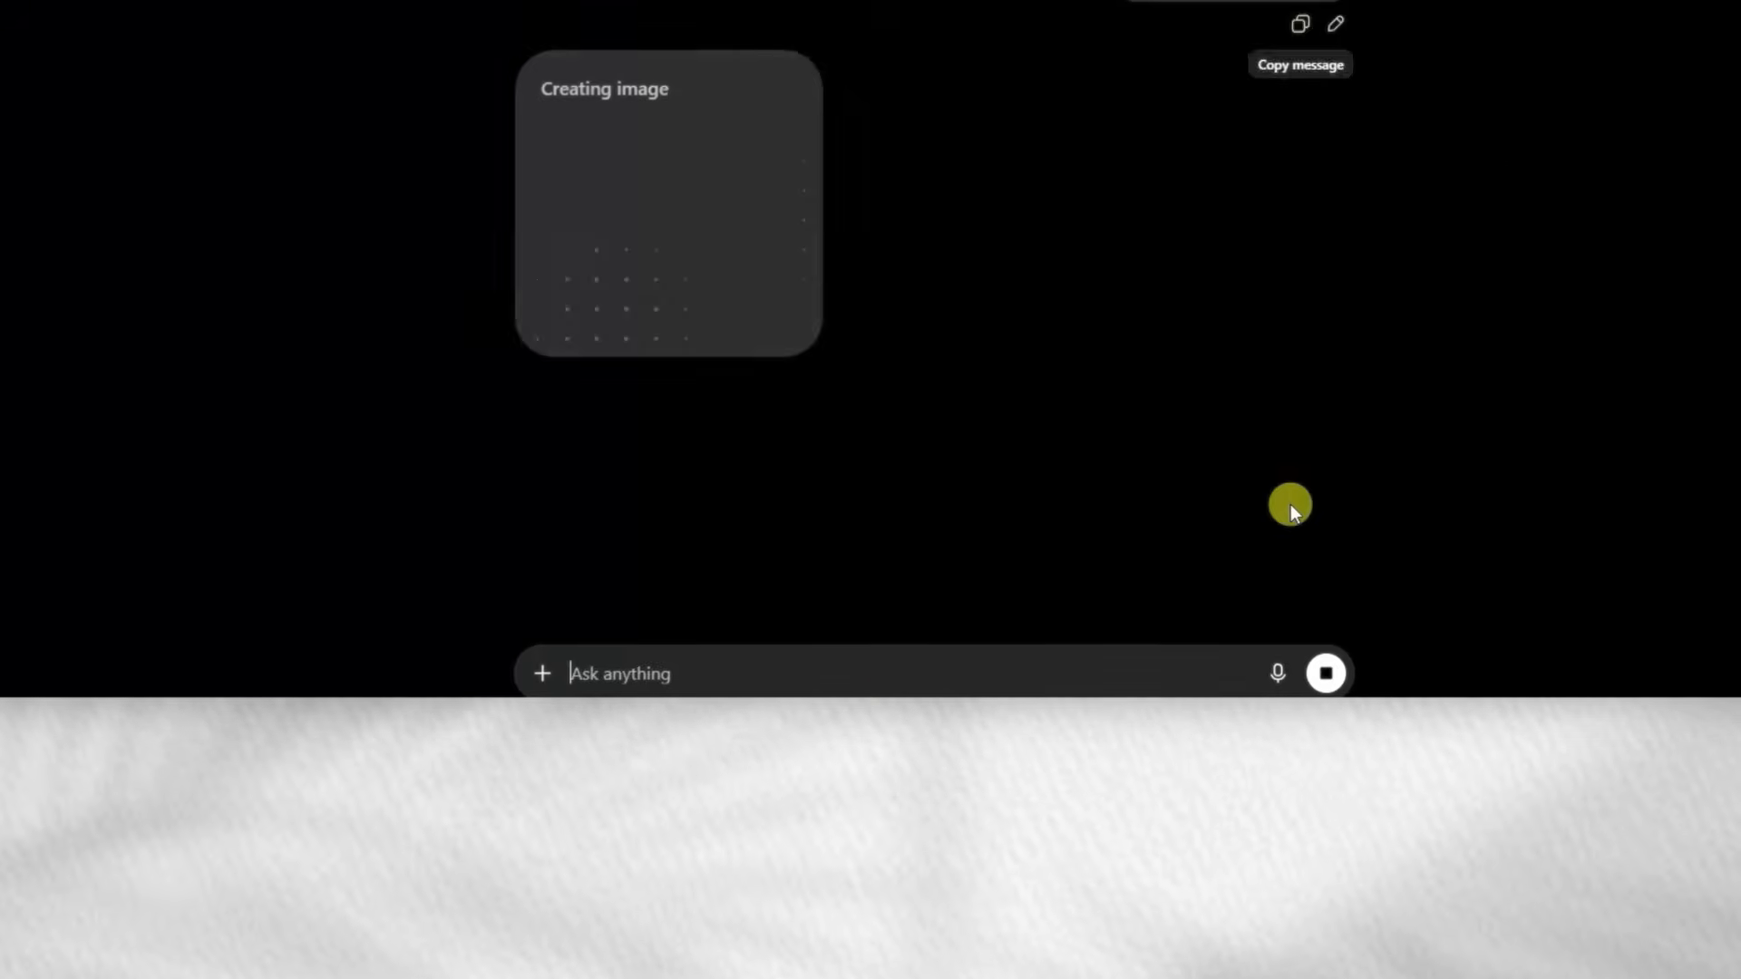
- Send the question "why ? you're gernating the image?" and look through the logo concept prompts in the reply
{"action": "type", "text": "why ? you're gernating the image?"}
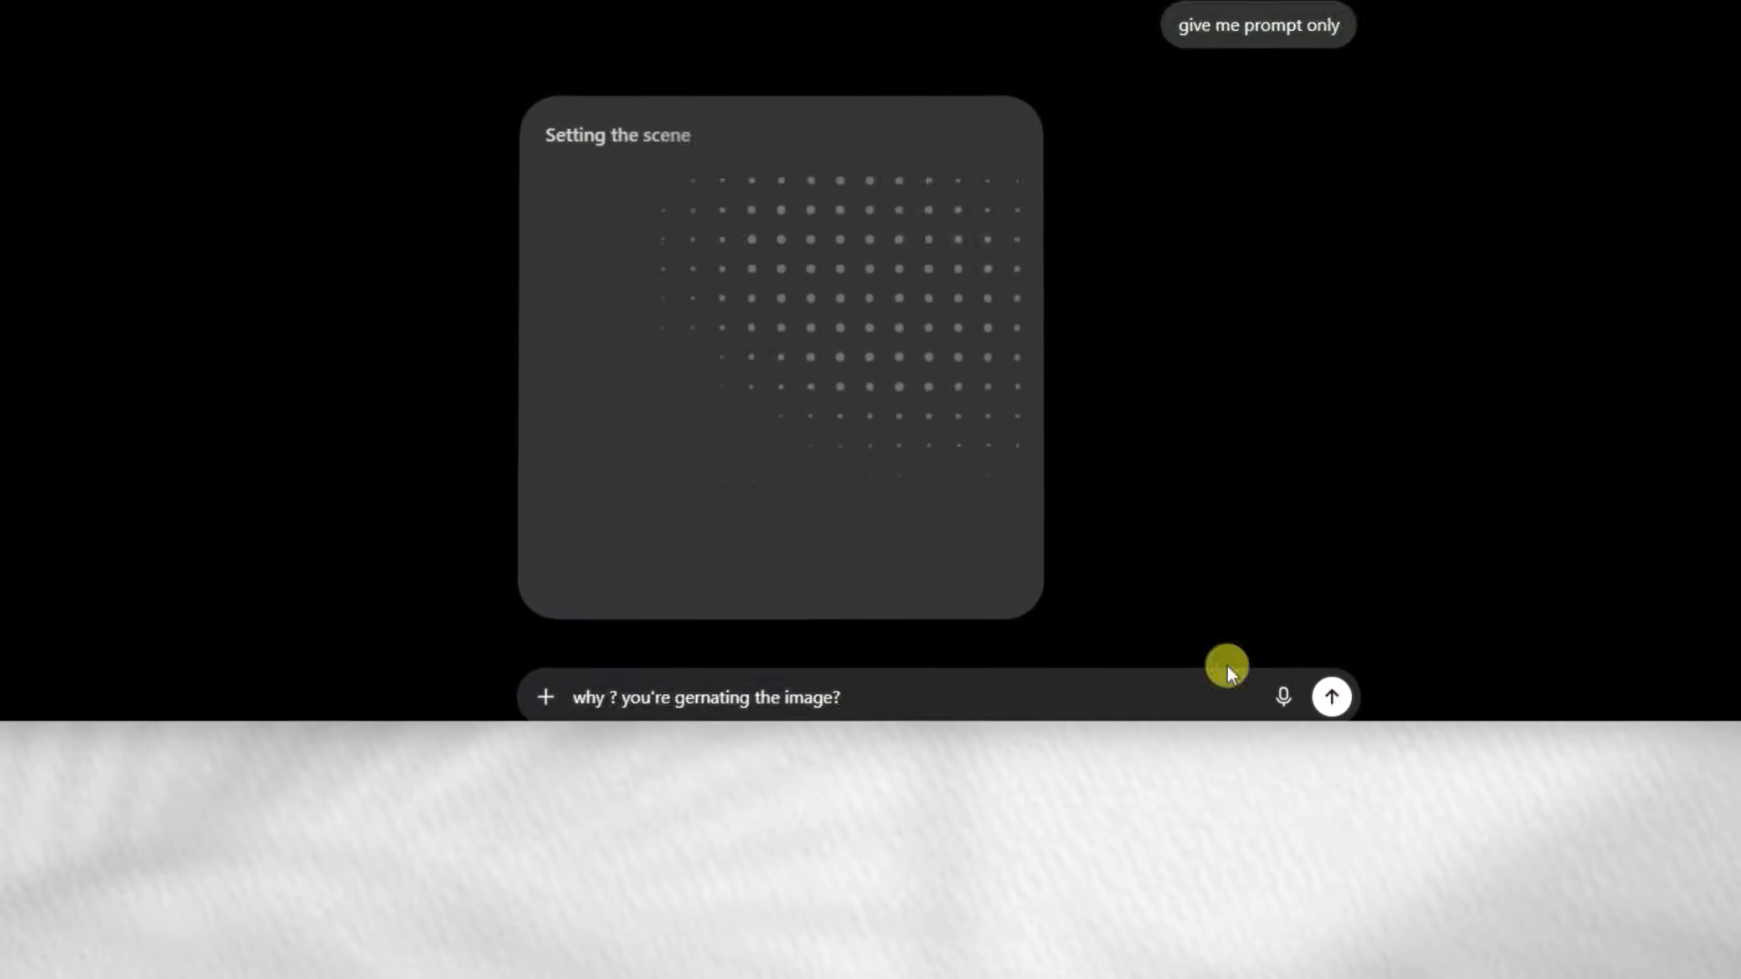
{"action": "key", "text": "Return"}
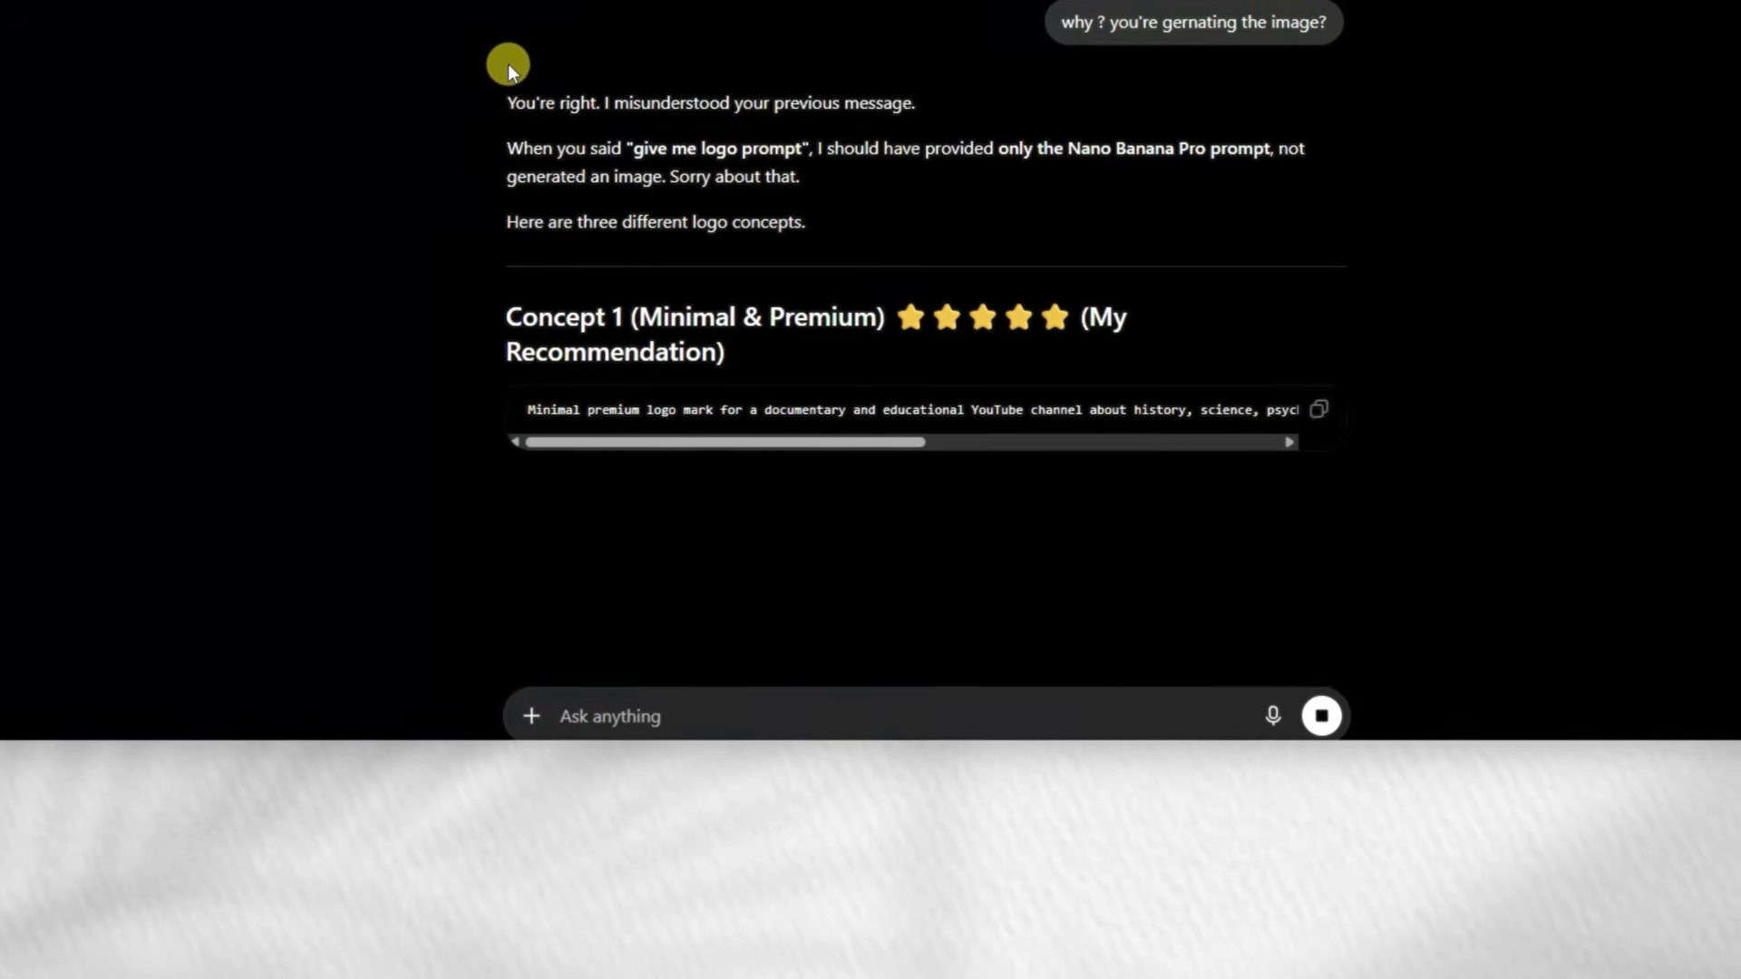
{"action": "left_click_drag", "start_coordinate": [1308, 135], "coordinate": [558, 135]}
{"action": "left_click", "coordinate": [525, 249]}
{"action": "scroll", "coordinate": [544, 232], "scroll_direction": "down", "scroll_amount": 3}
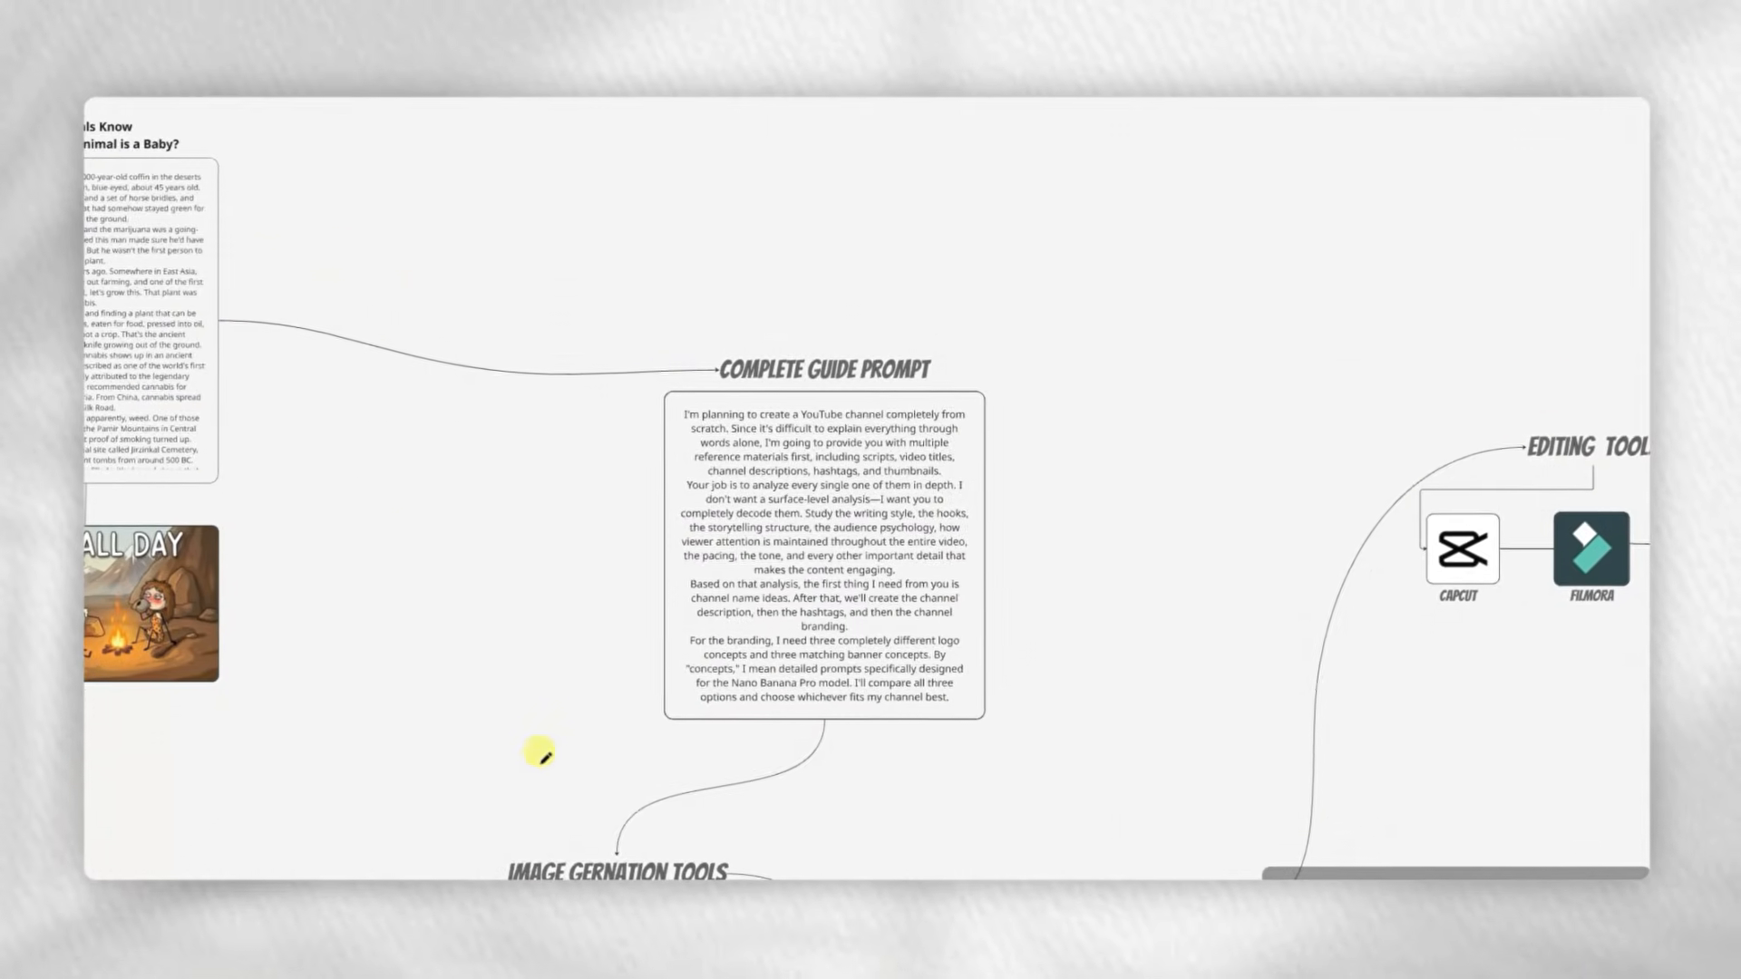
- Switch to the mind map board and mark the Image Gernation Tools heading with freehand pen strokes
{"action": "left_click_drag", "start_coordinate": [638, 664], "coordinate": [988, 258]}
{"action": "scroll", "coordinate": [906, 397], "scroll_direction": "up", "scroll_amount": 3}
{"action": "left_click_drag", "start_coordinate": [775, 224], "coordinate": [505, 147]}
{"action": "left_click_drag", "start_coordinate": [927, 231], "coordinate": [1206, 152]}
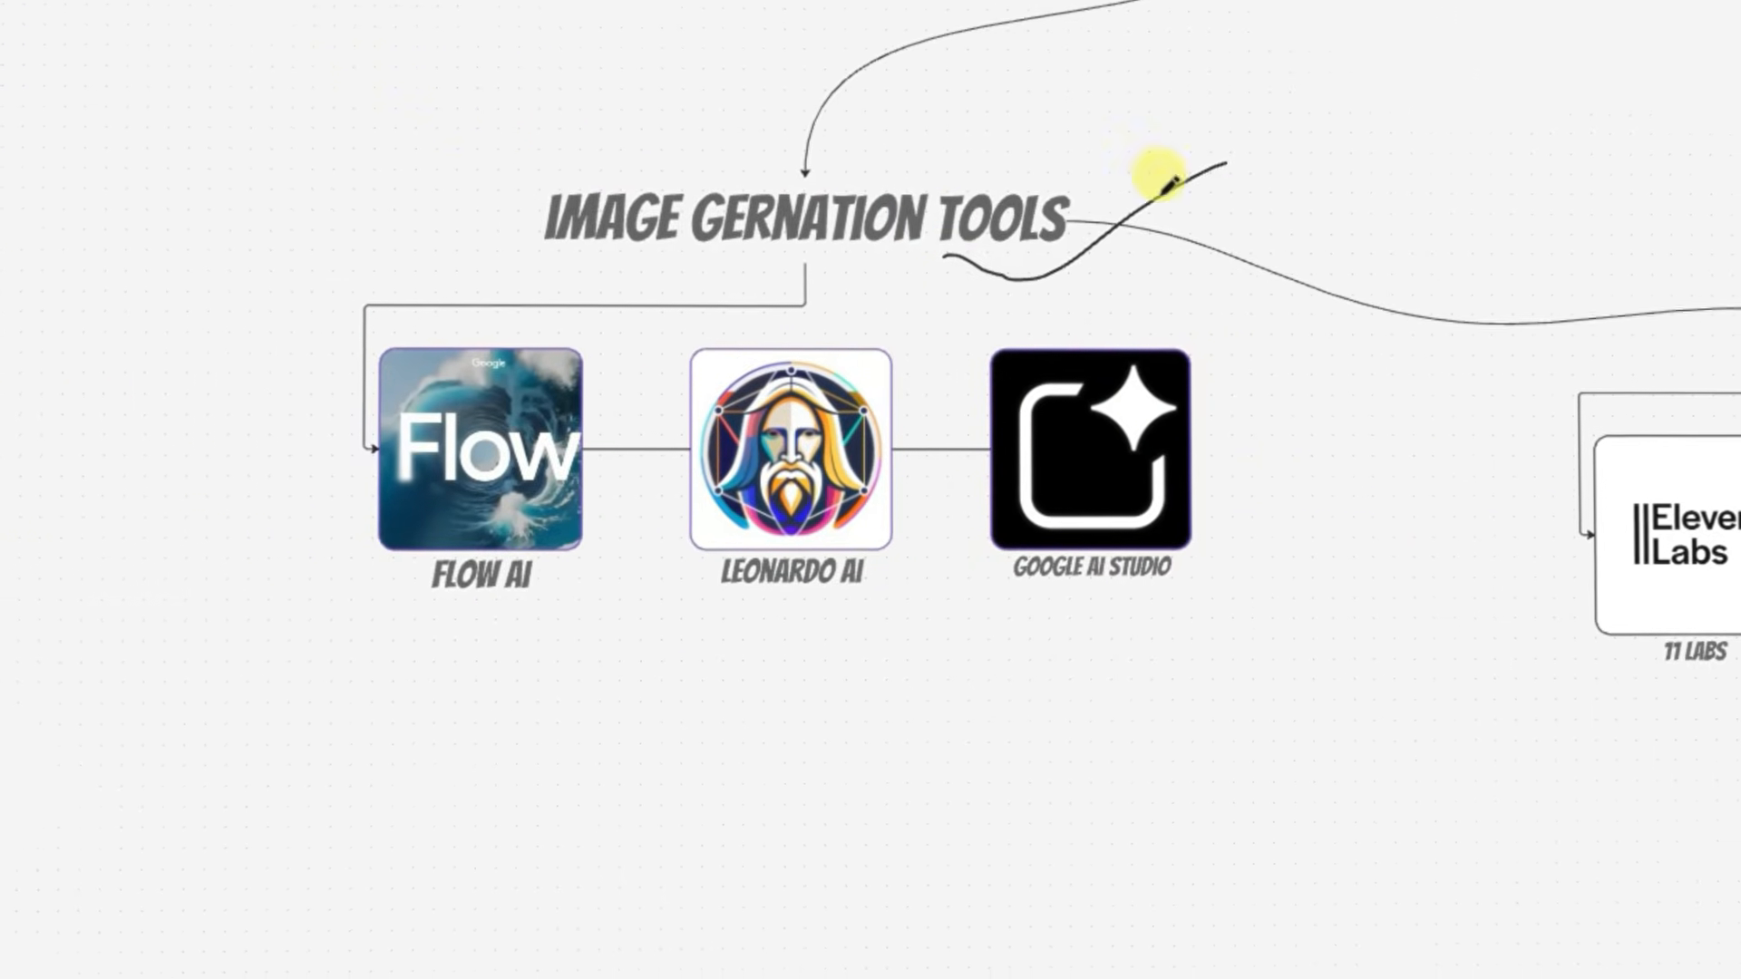
- Mark the Flow AI, Leonardo AI and Google AI Studio labels on the board with freehand pen strokes
{"action": "left_click_drag", "start_coordinate": [414, 617], "coordinate": [570, 558]}
{"action": "left_click_drag", "start_coordinate": [746, 609], "coordinate": [816, 603]}
{"action": "left_click_drag", "start_coordinate": [961, 646], "coordinate": [1022, 614]}
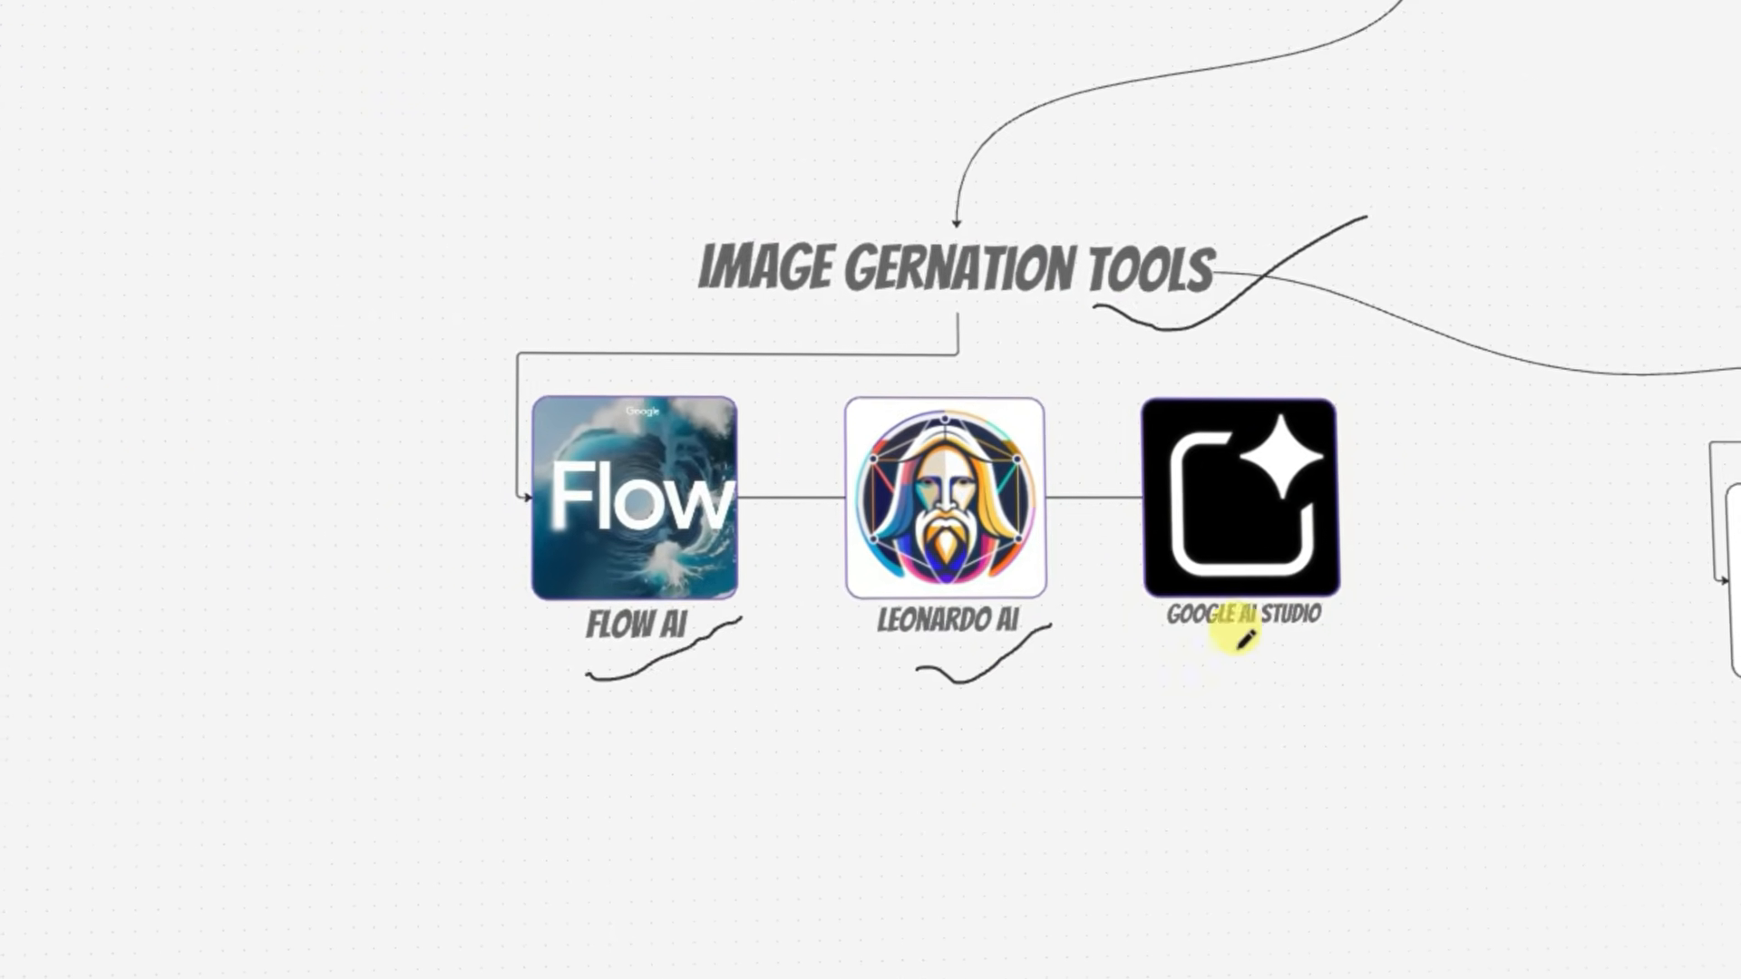
{"action": "left_click_drag", "start_coordinate": [1235, 657], "coordinate": [1301, 591]}
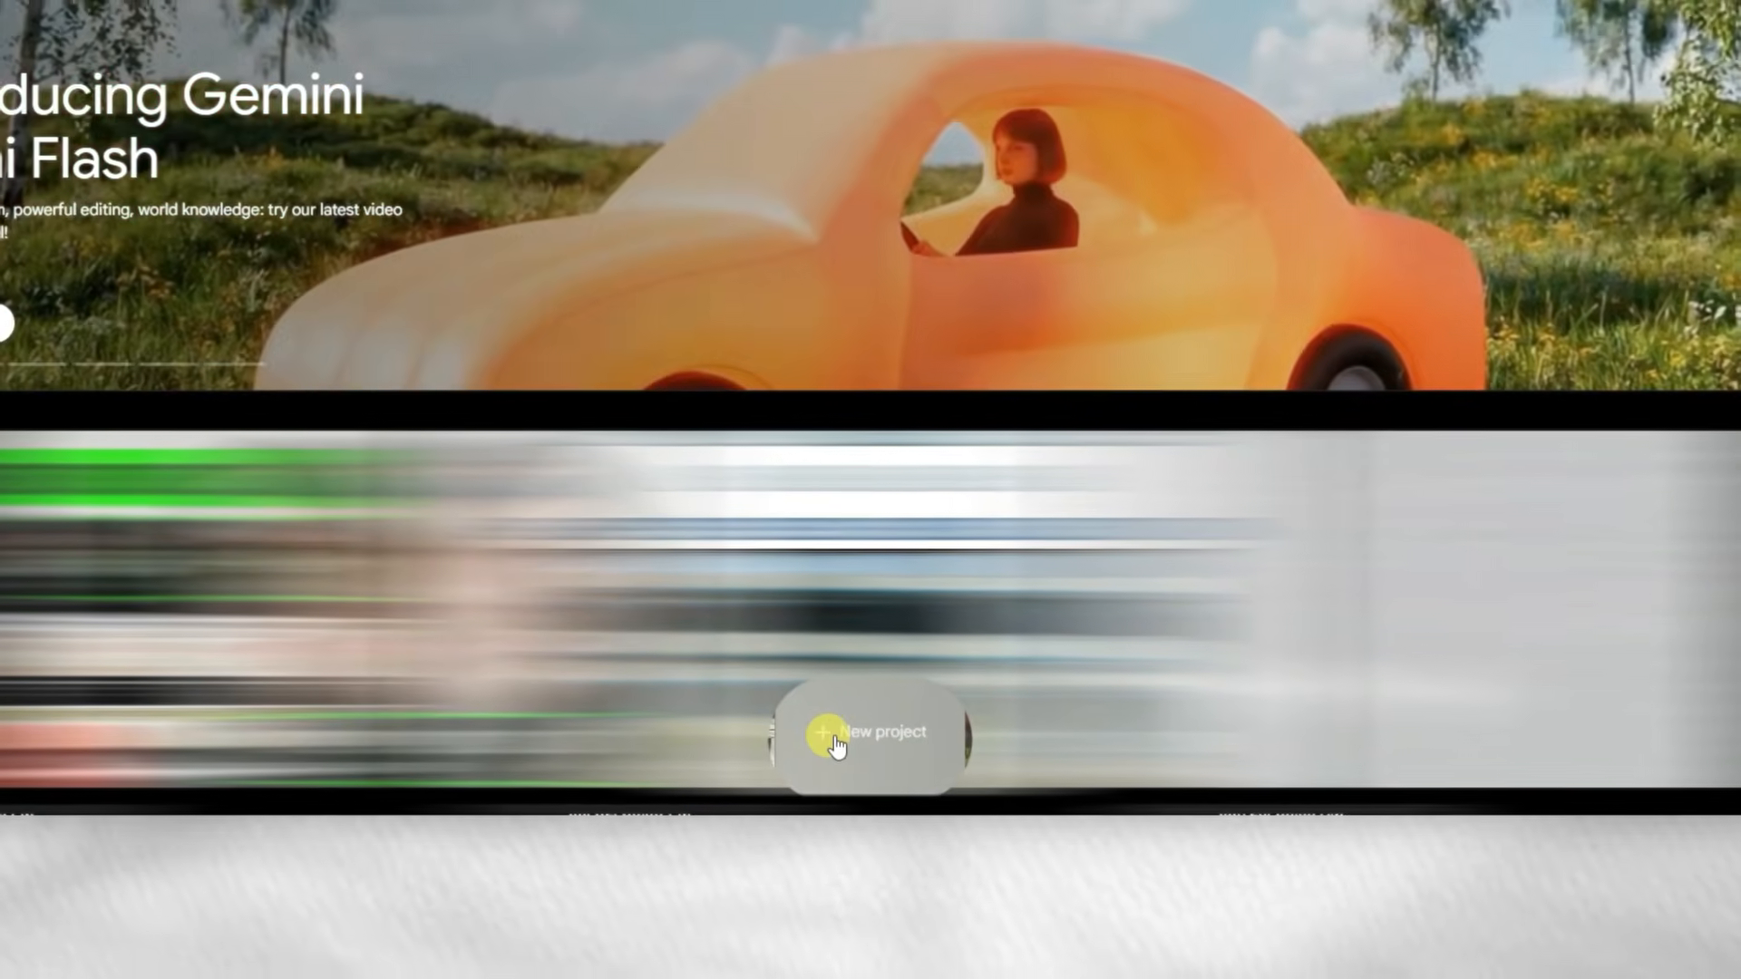
- Create a new Flow project and generate two 1:1 images with Nano Banana Pro from the question mark and human brain logo prompt
{"action": "left_click", "coordinate": [835, 747]}
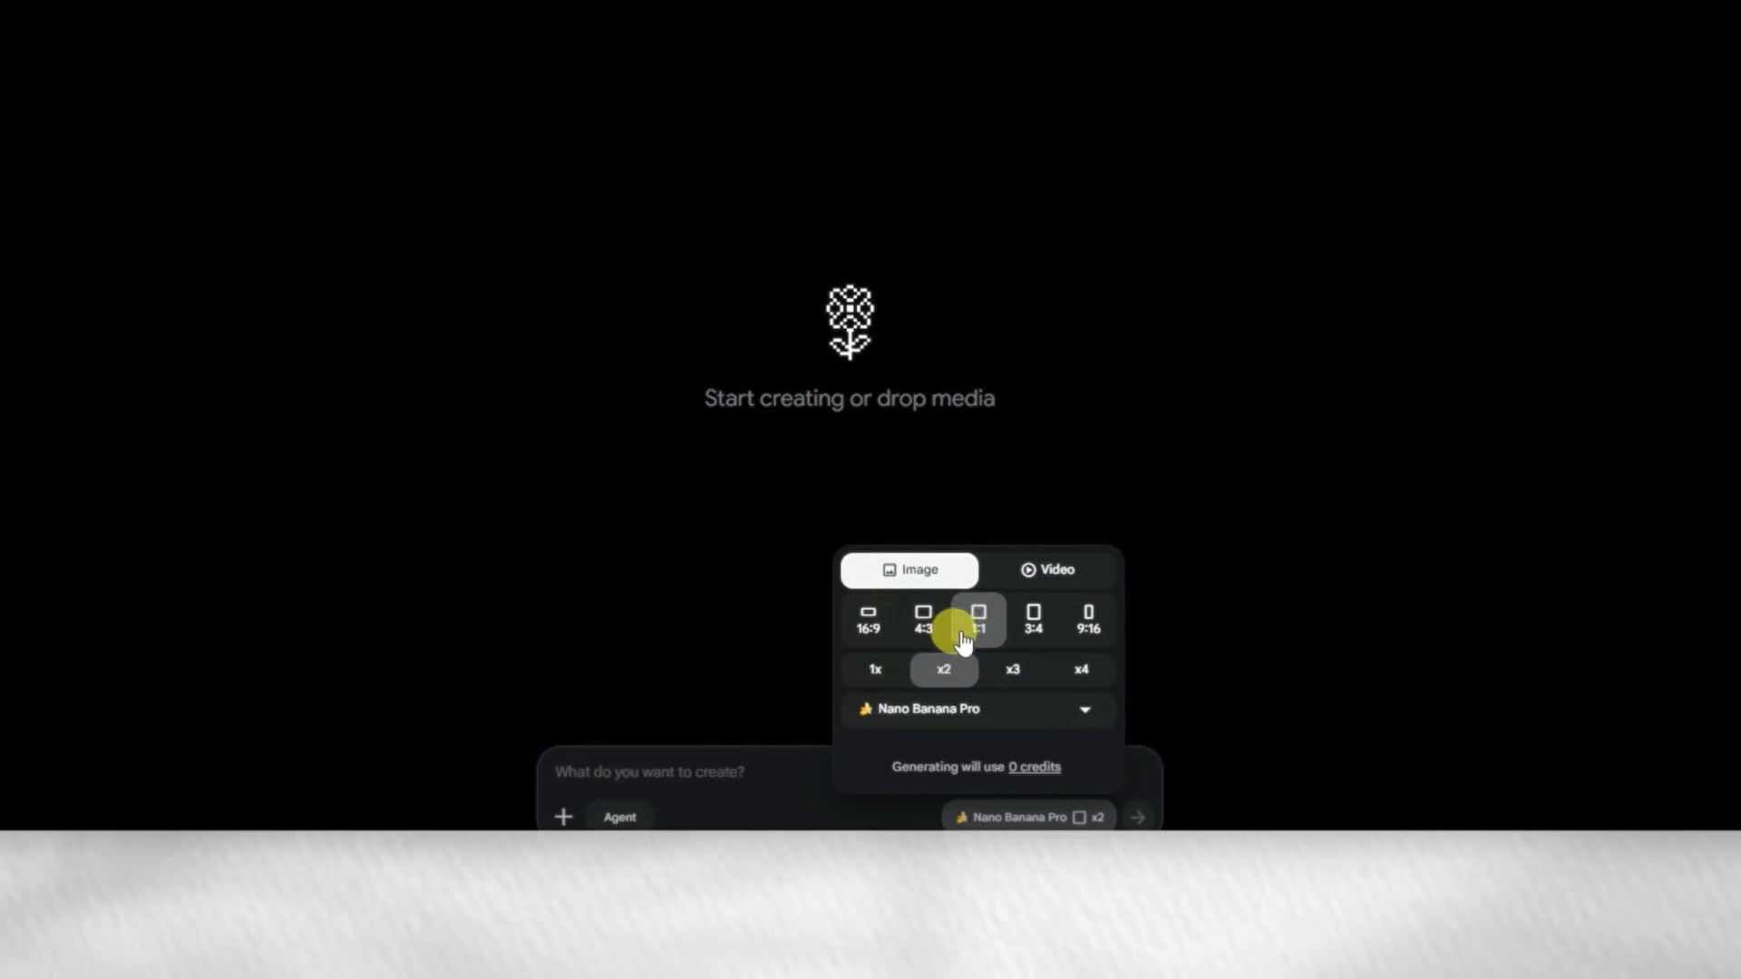
{"action": "left_click", "coordinate": [918, 721]}
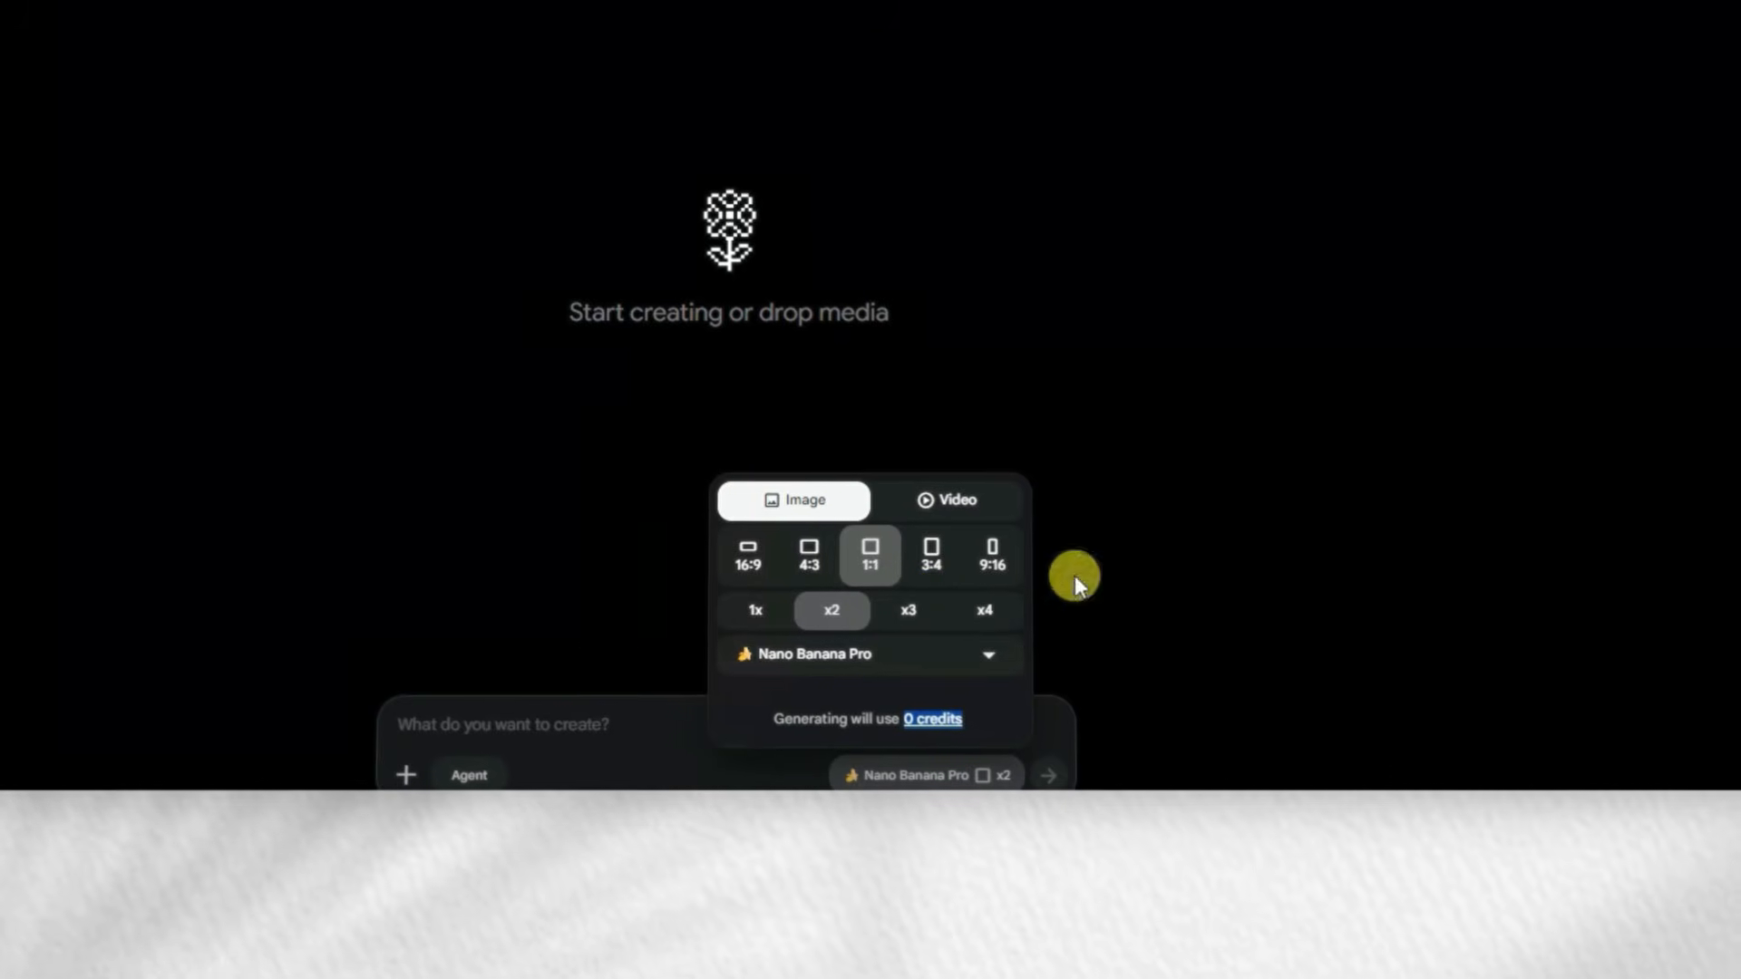
{"action": "left_click", "coordinate": [602, 711]}
{"action": "type", "text": "Minimal premium logo mark for a documentary and educational YouTube channel about history, science, psychology, evolution, and human curiosity. A clean geometric monogram combining a question mark and a human brain into one simple iconic symbol. Flat vector design, bold shapes, perfectly symmetrical, modern, timeless, white icon on pure black background, no gradients, no shadows, no text, no mockup, centered composition, highly recognizable, professional brand identity."}
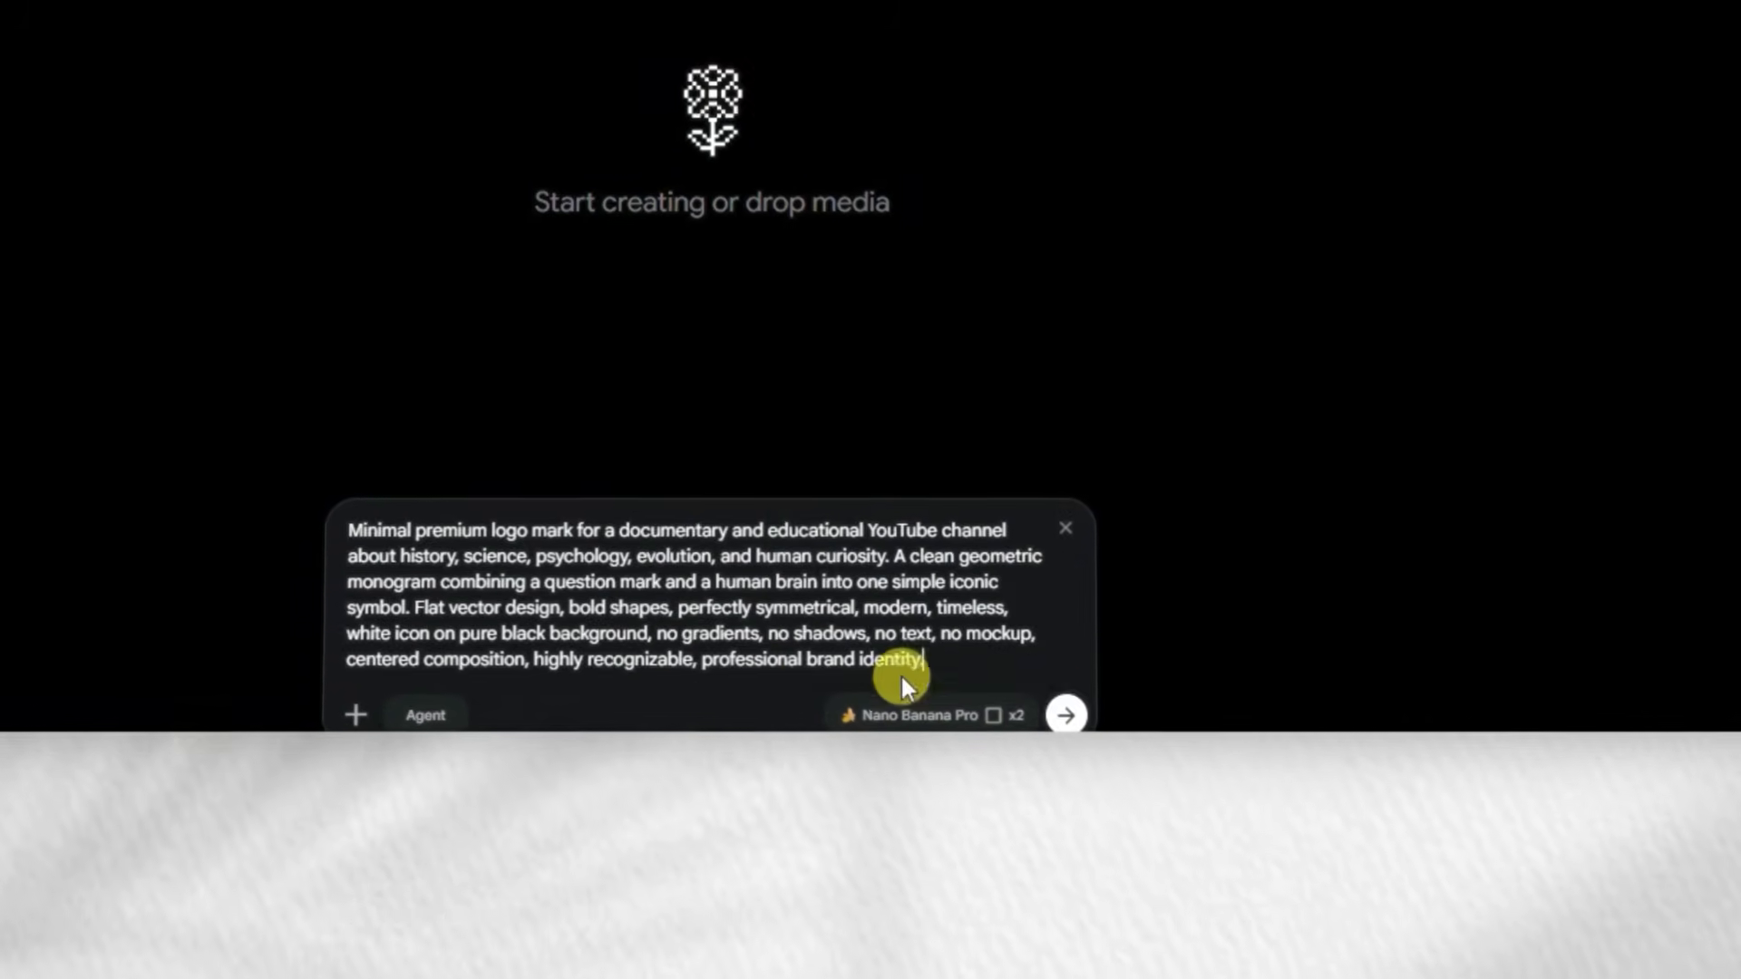
{"action": "left_click", "coordinate": [1042, 763]}
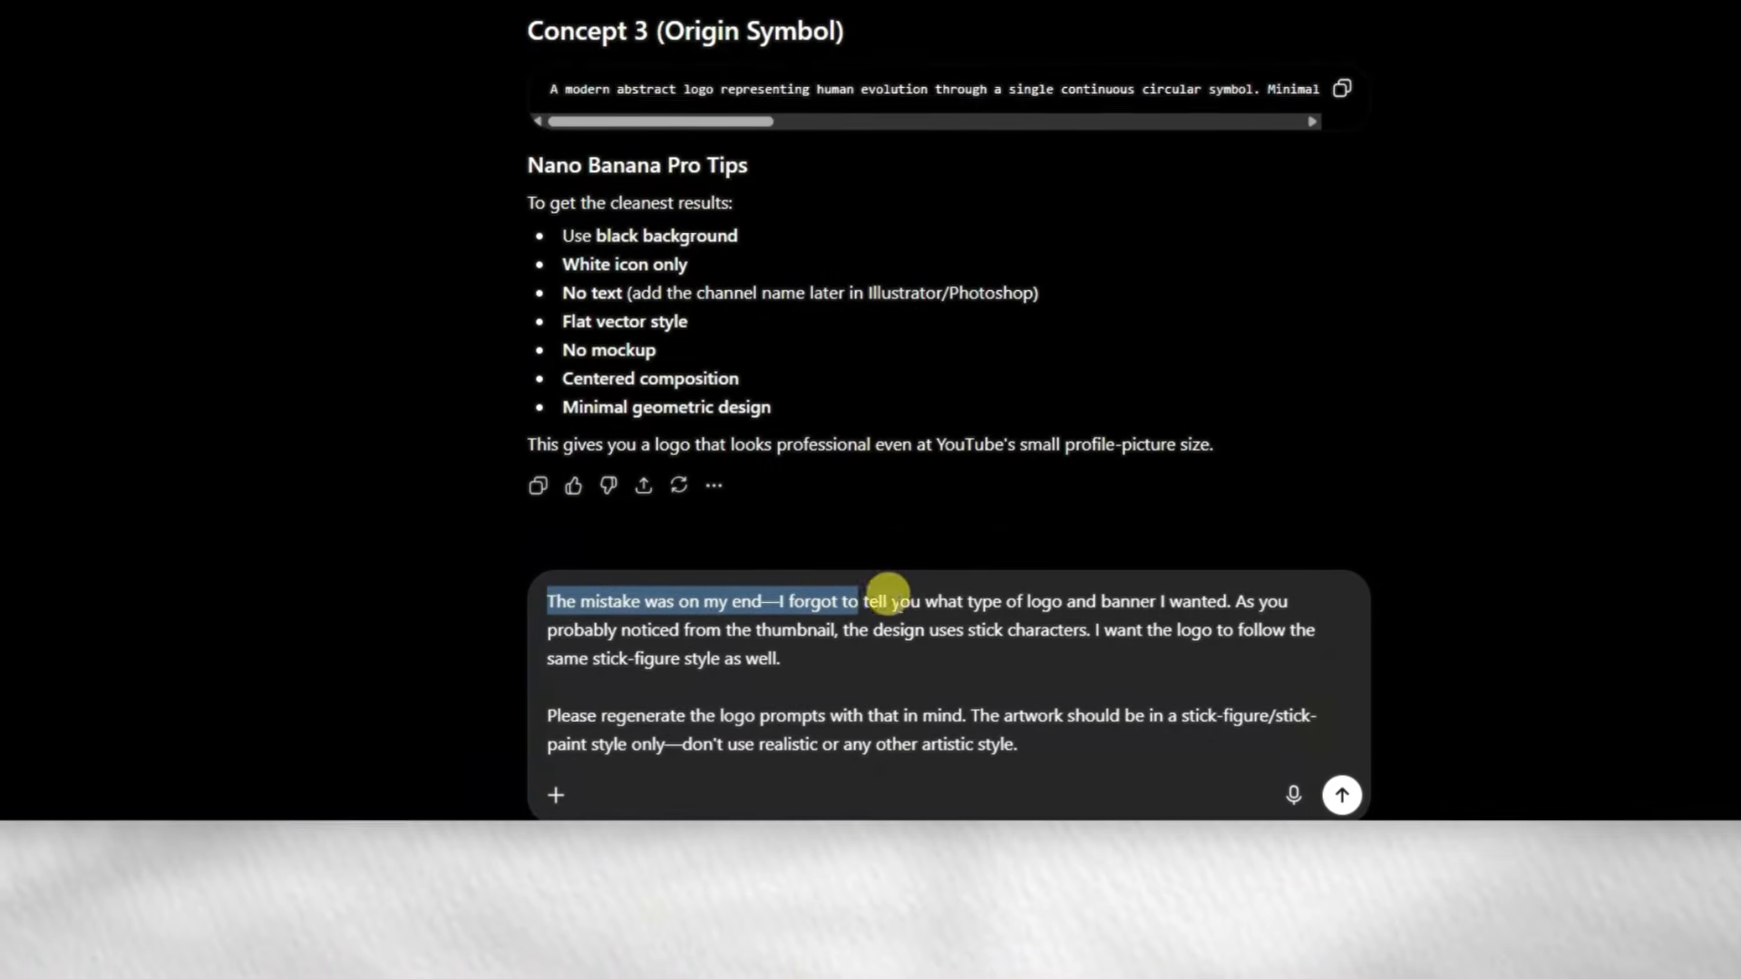
- Ask ChatGPT to regenerate the logo prompts in a stick-figure/stick-paint style only, matching the stick characters of the thumbnail
{"action": "left_click_drag", "start_coordinate": [898, 604], "coordinate": [357, 638]}
{"action": "left_click", "coordinate": [1079, 745]}
{"action": "key", "text": "Return"}
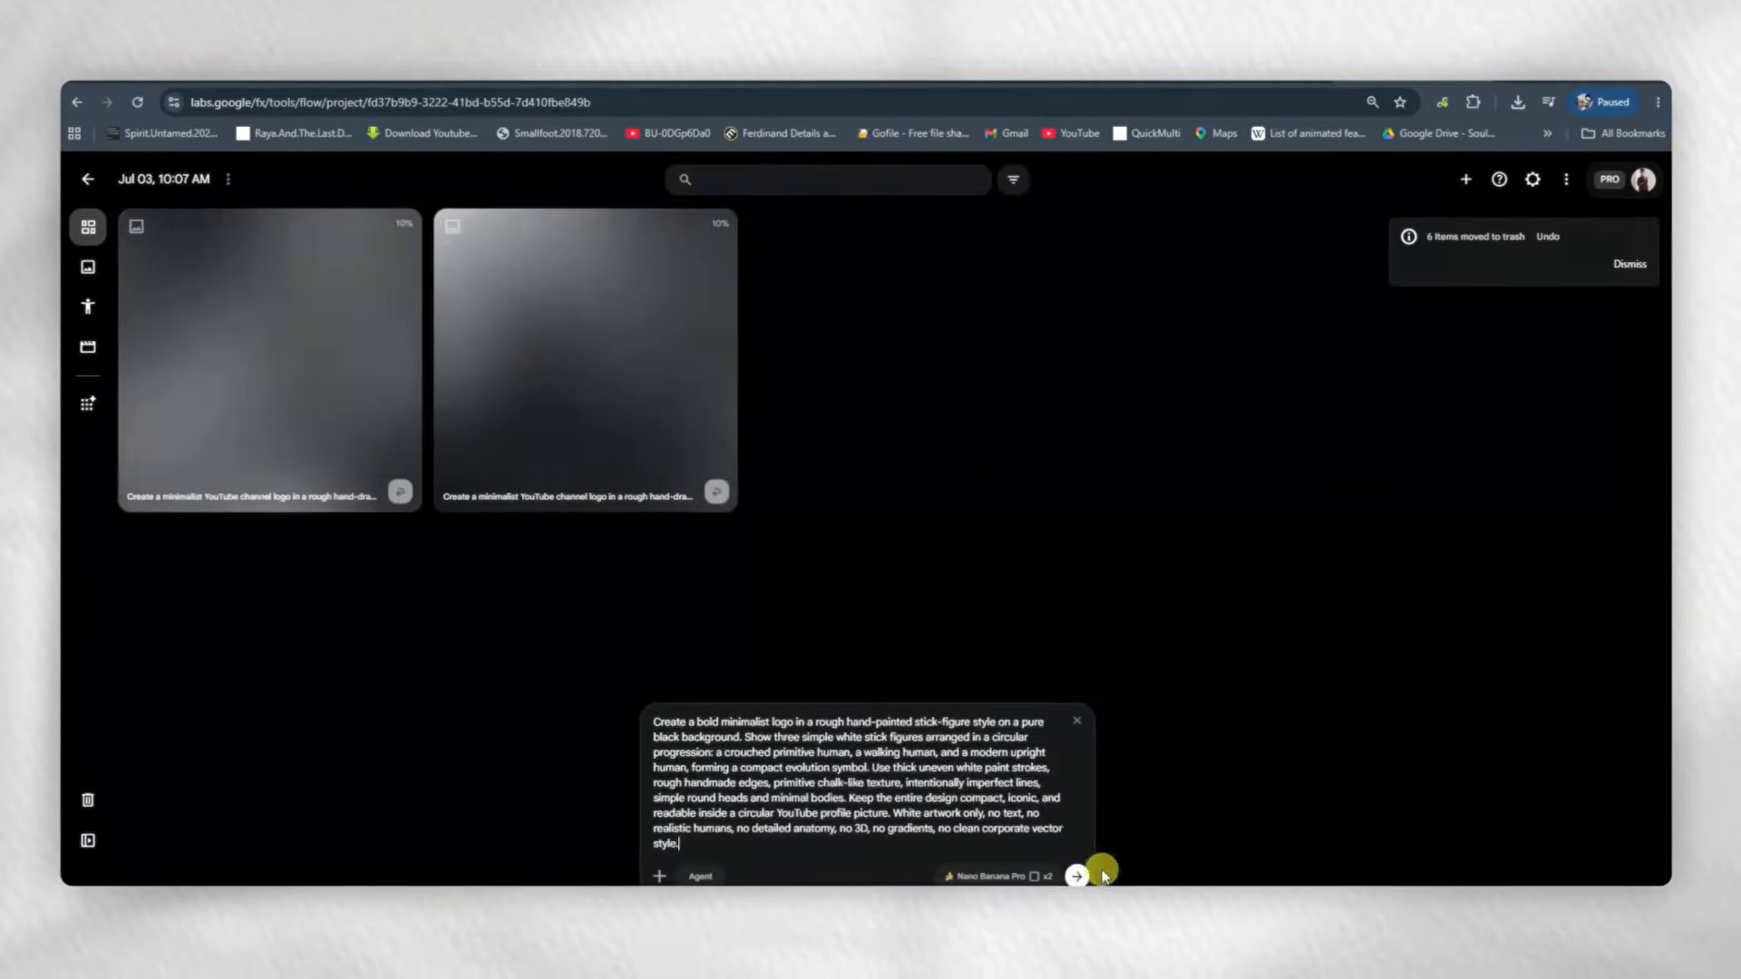
- Generate the stick-figure evolution circle logo in Flow and tell ChatGPT that the logo must have a white background only
{"action": "left_click", "coordinate": [1103, 873]}
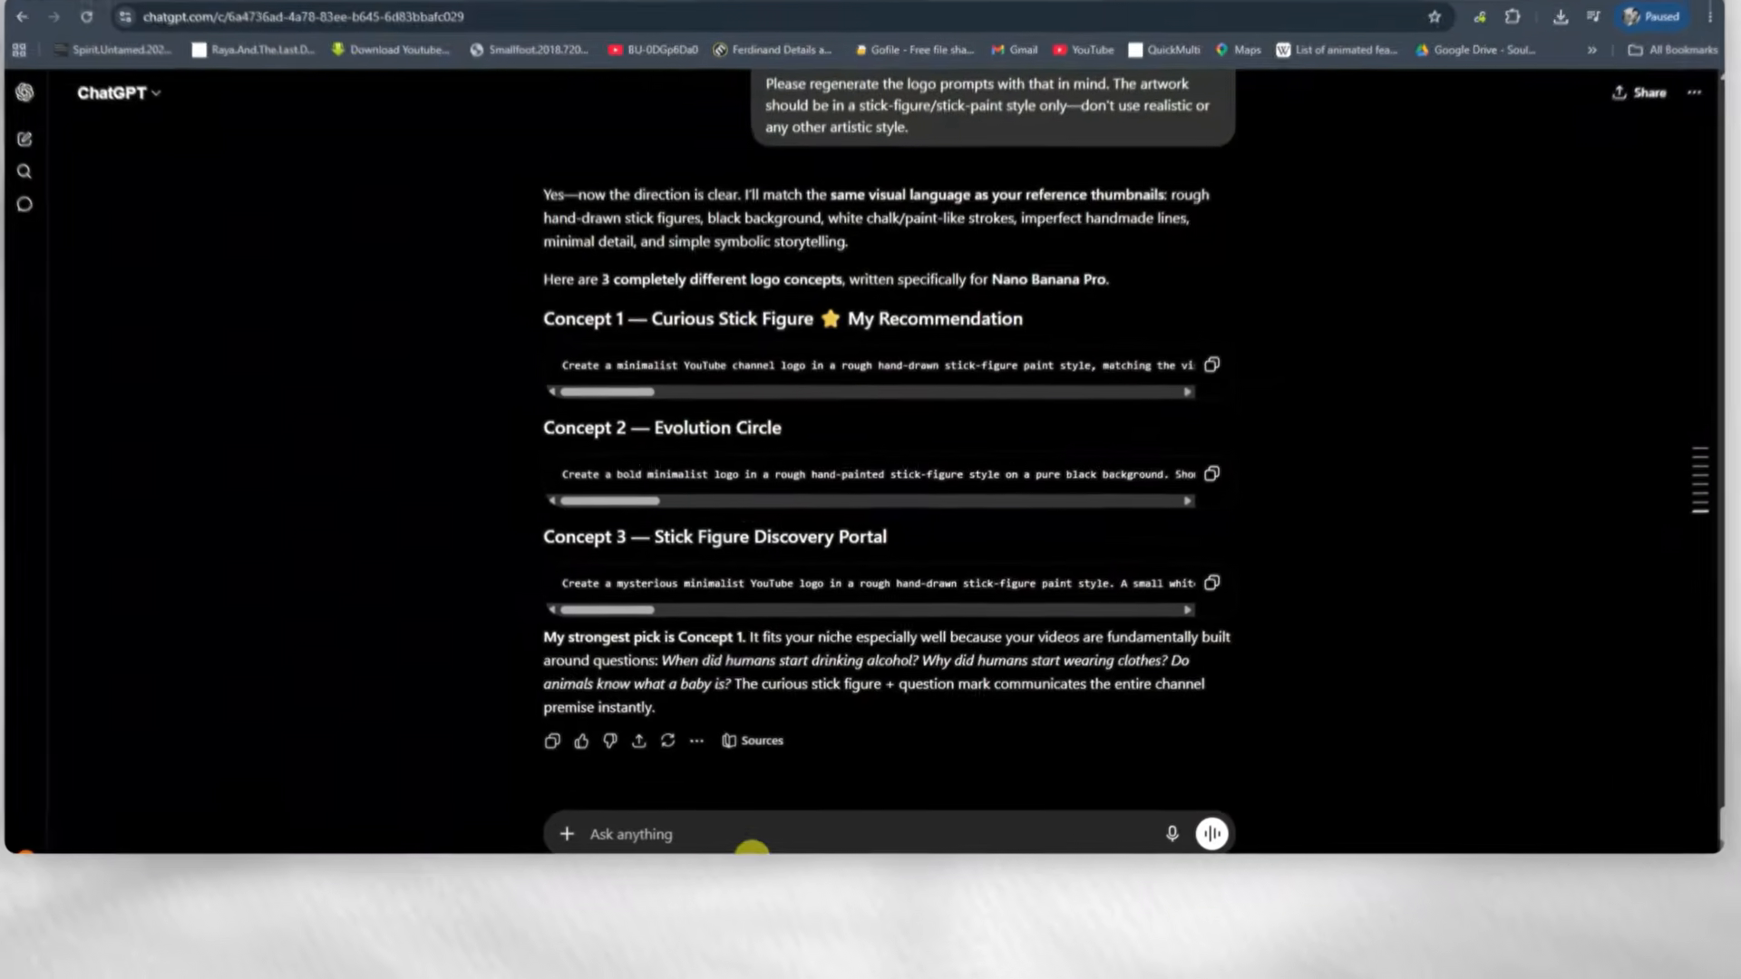
{"action": "type", "text": "It's still not quite right. I don't like the black background—I want a white background only. The character should be drawn using a single black outline, as if it were manually created in MS Paint."}
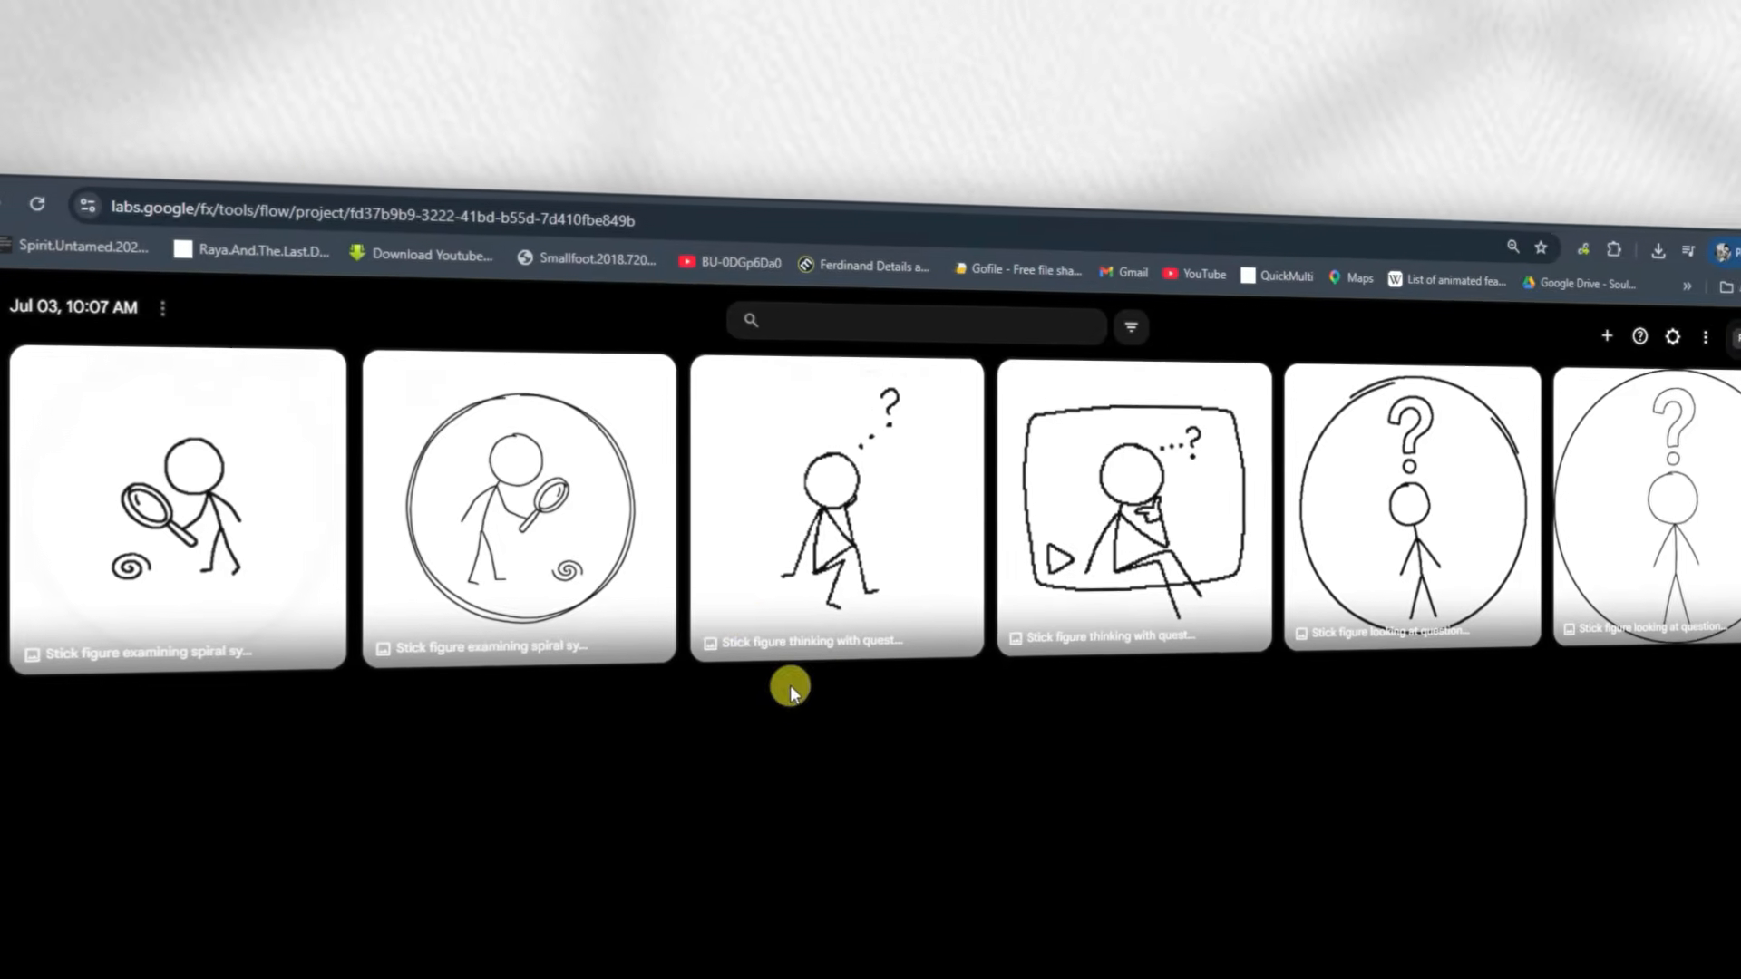
- Open the stick figure thinking beside a question mark in Flow and have two dotted eyeballs and a curious facial expression added
{"action": "left_click", "coordinate": [734, 598]}
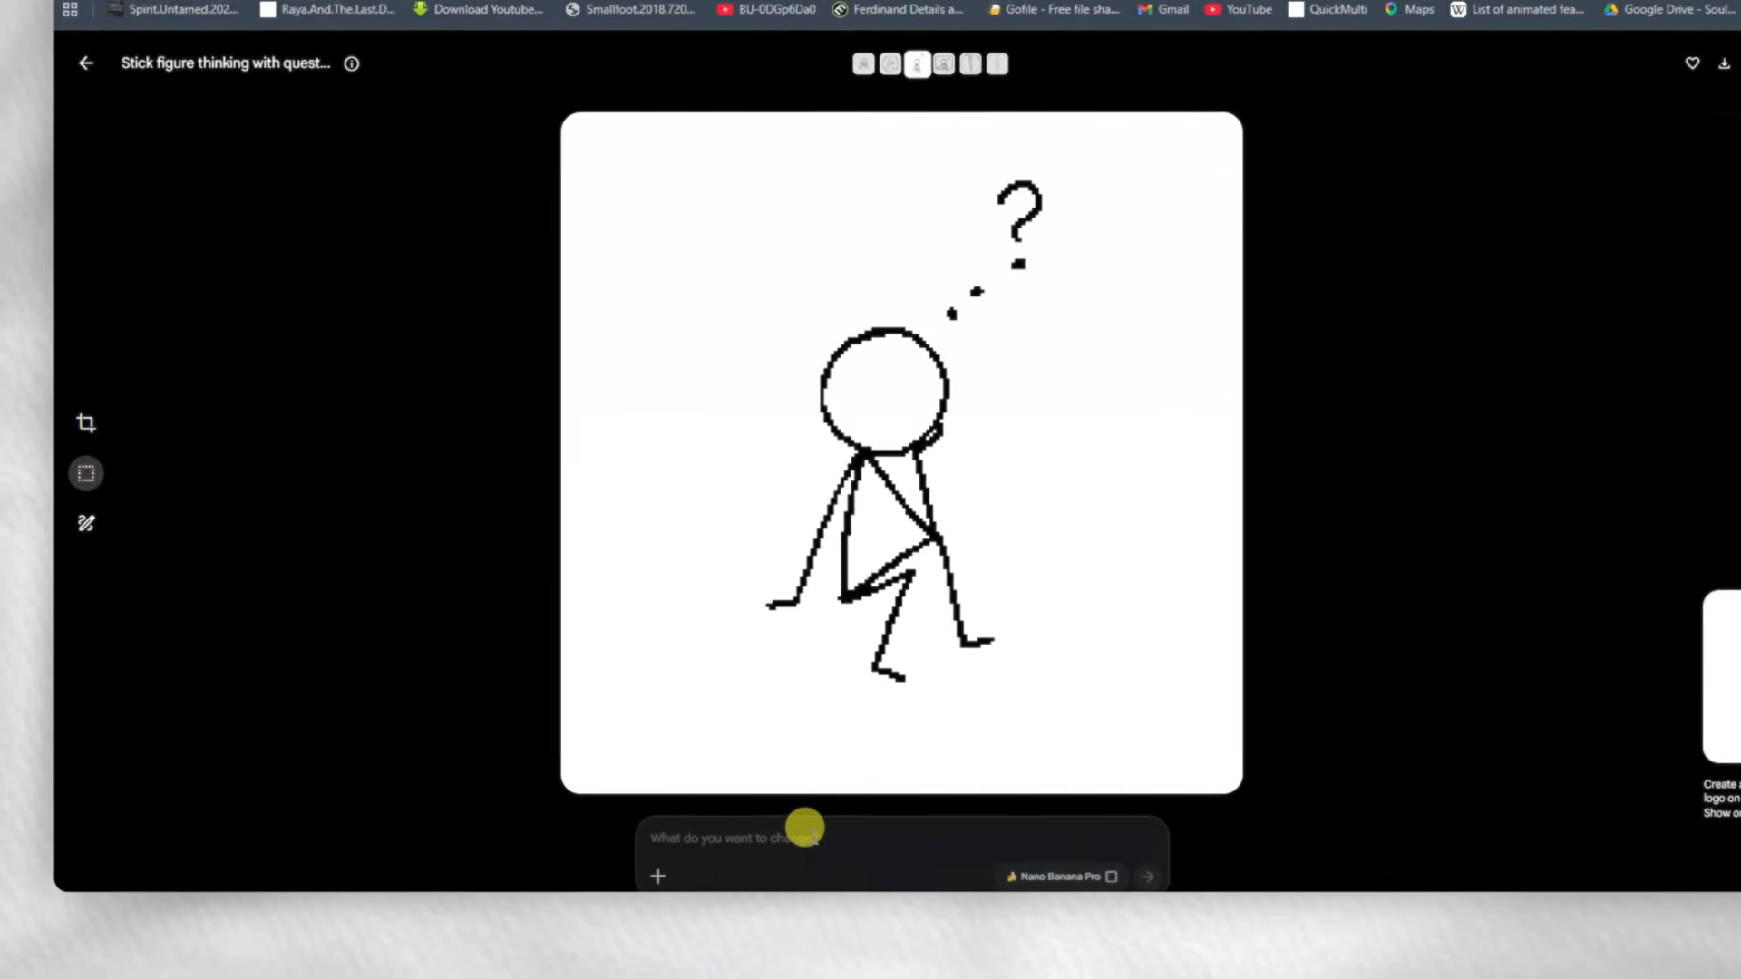
{"action": "left_click", "coordinate": [805, 834]}
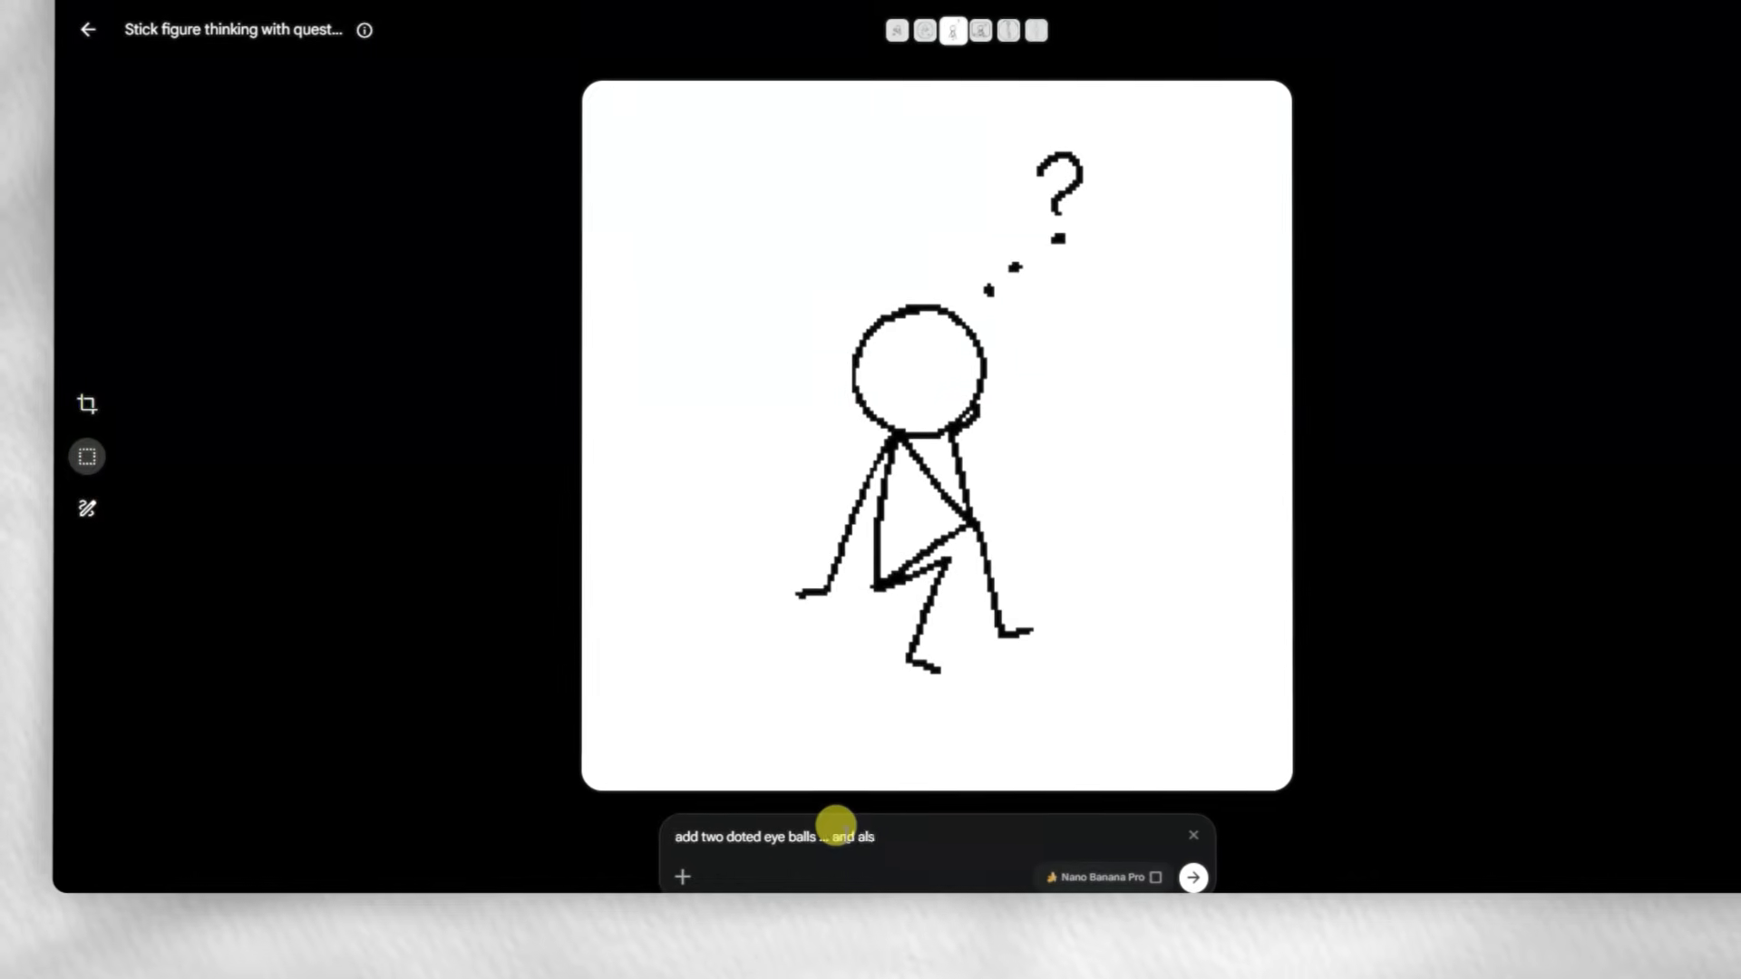
{"action": "key", "text": "Return"}
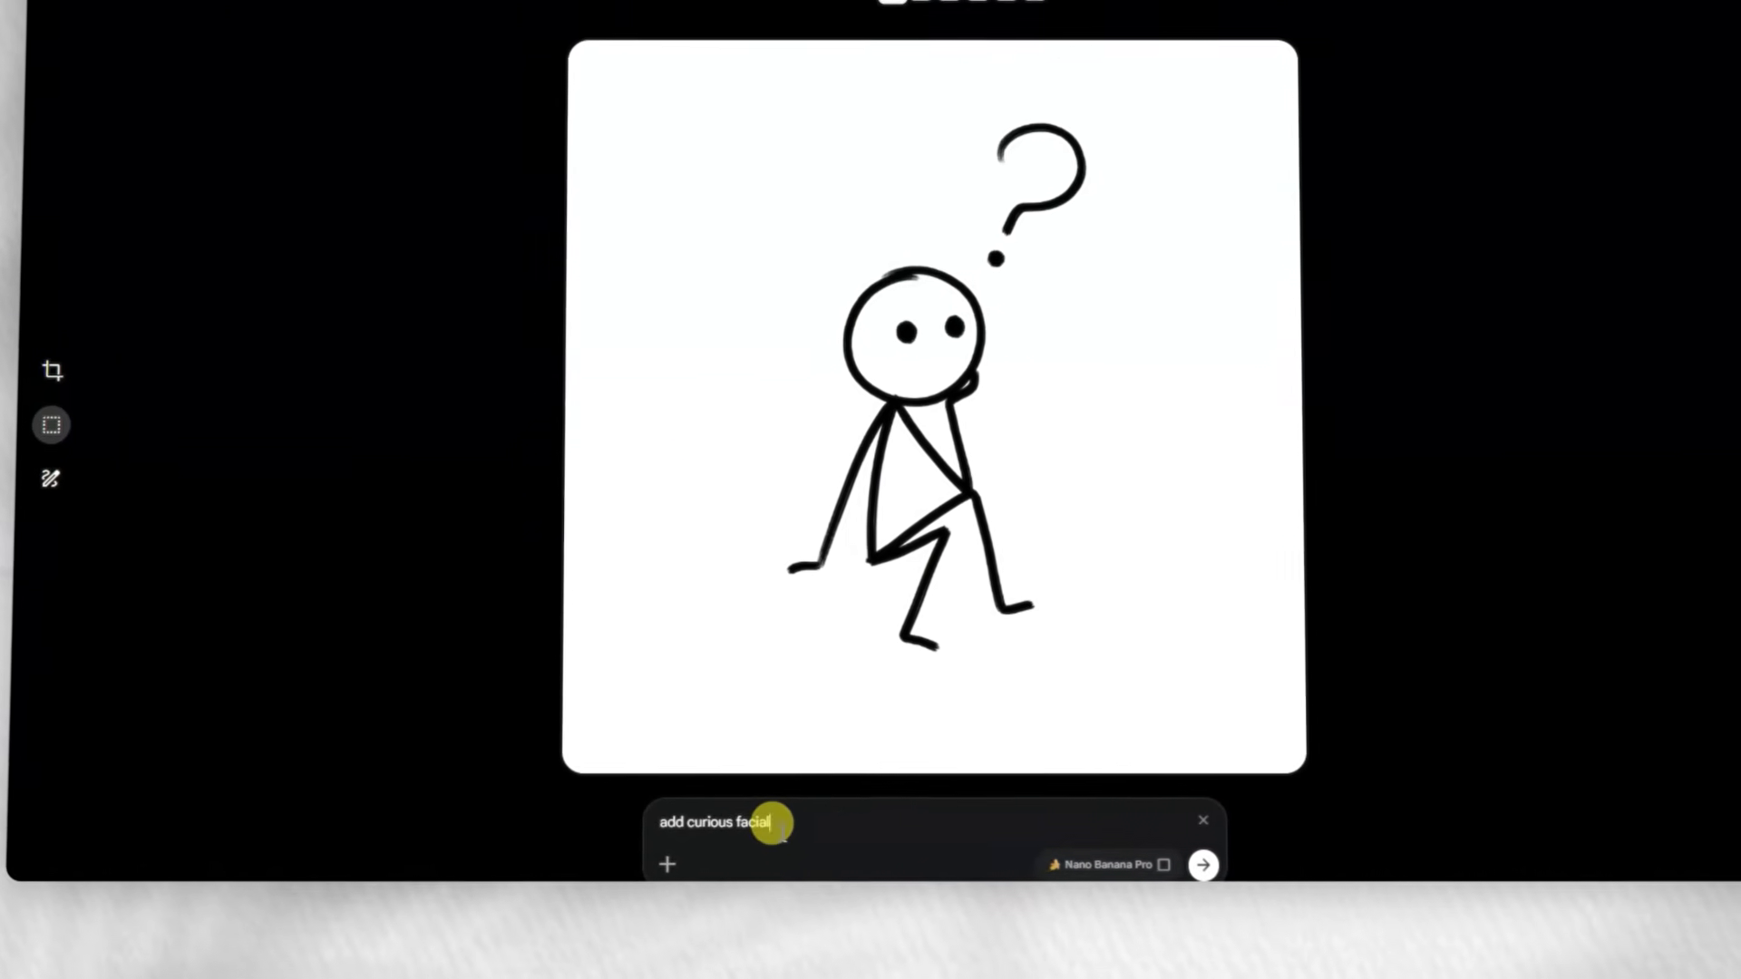
{"action": "key", "text": "Return"}
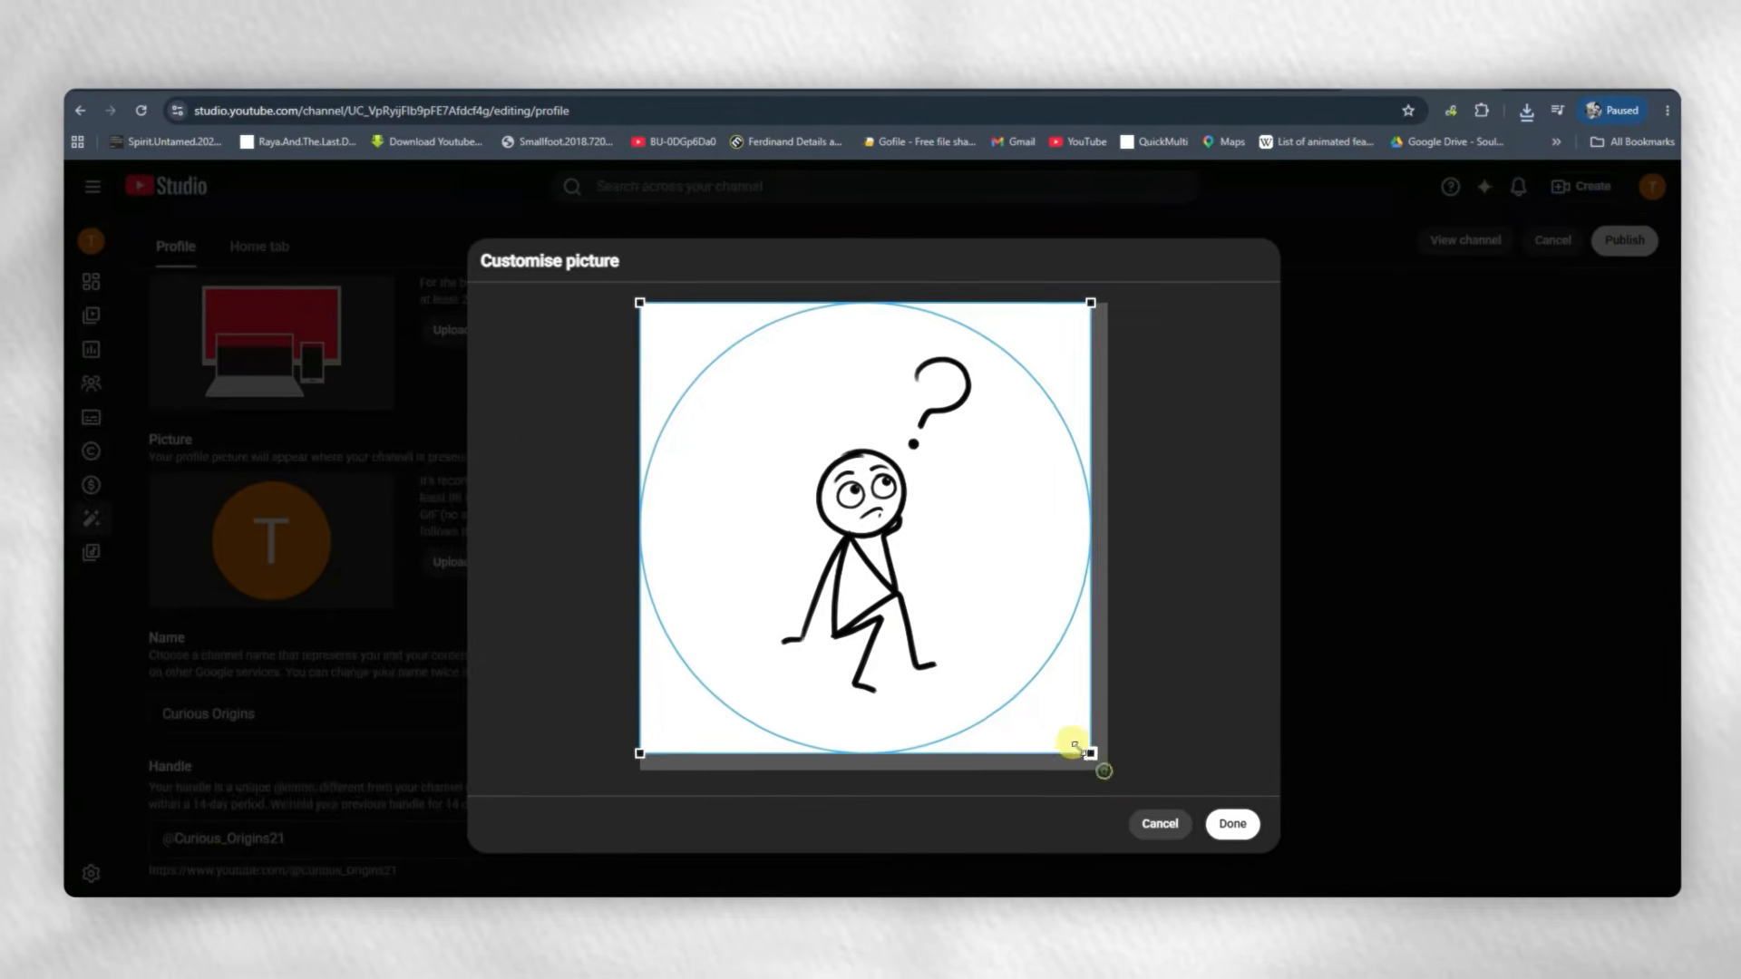
- Switch to YouTube Studio and apply the thinking stick figure with its crop as the channel's profile picture
{"action": "left_click", "coordinate": [1224, 810]}
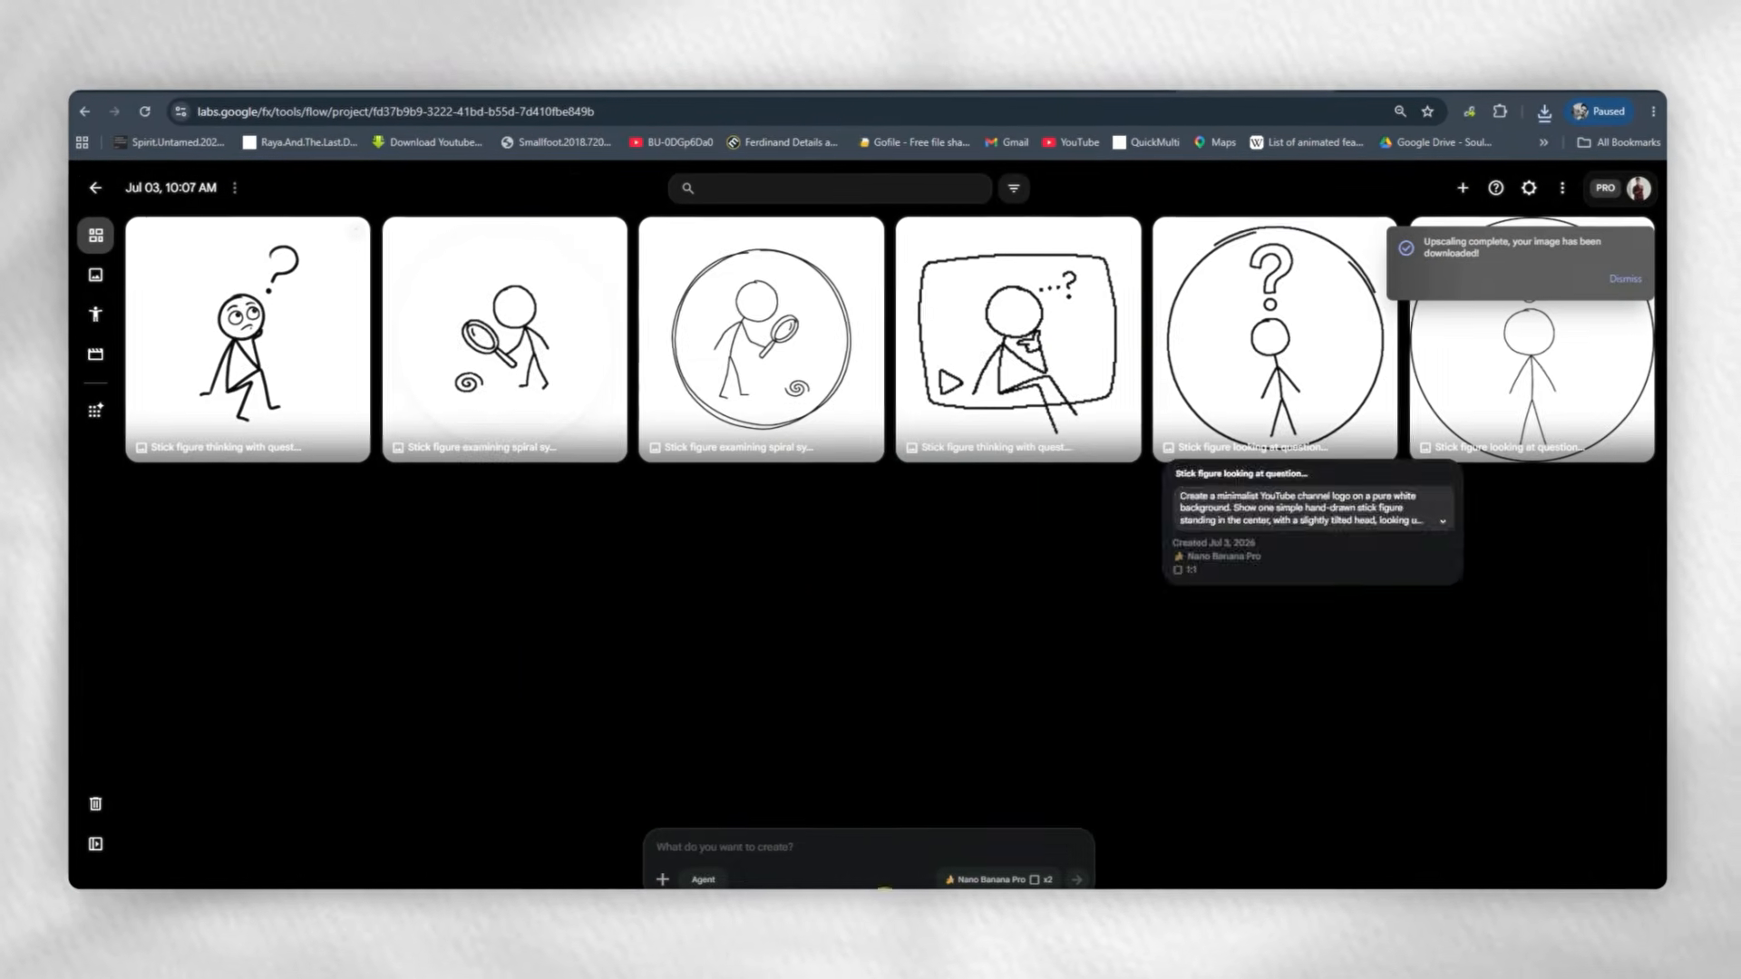
- Generate a hand-drawn stick-figure channel banner in Flow and apply the Curious Origins artwork as the banner image in YouTube Studio
{"action": "key", "text": "Return"}
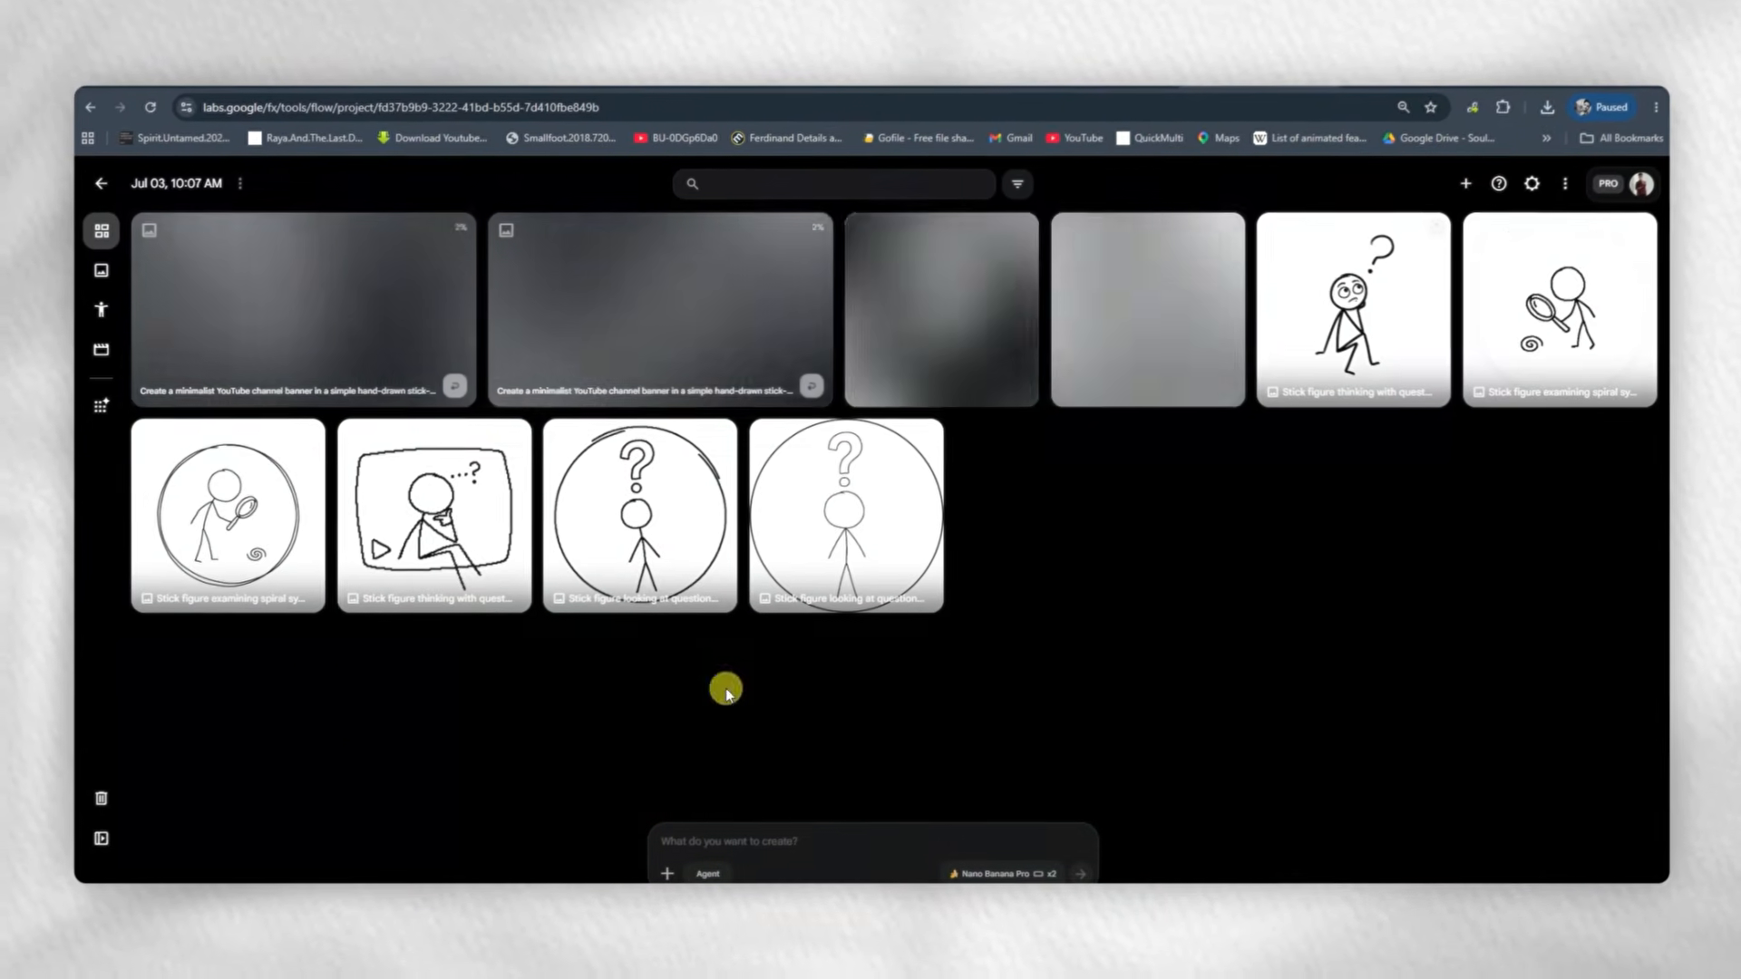
{"action": "left_click", "coordinate": [1113, 363]}
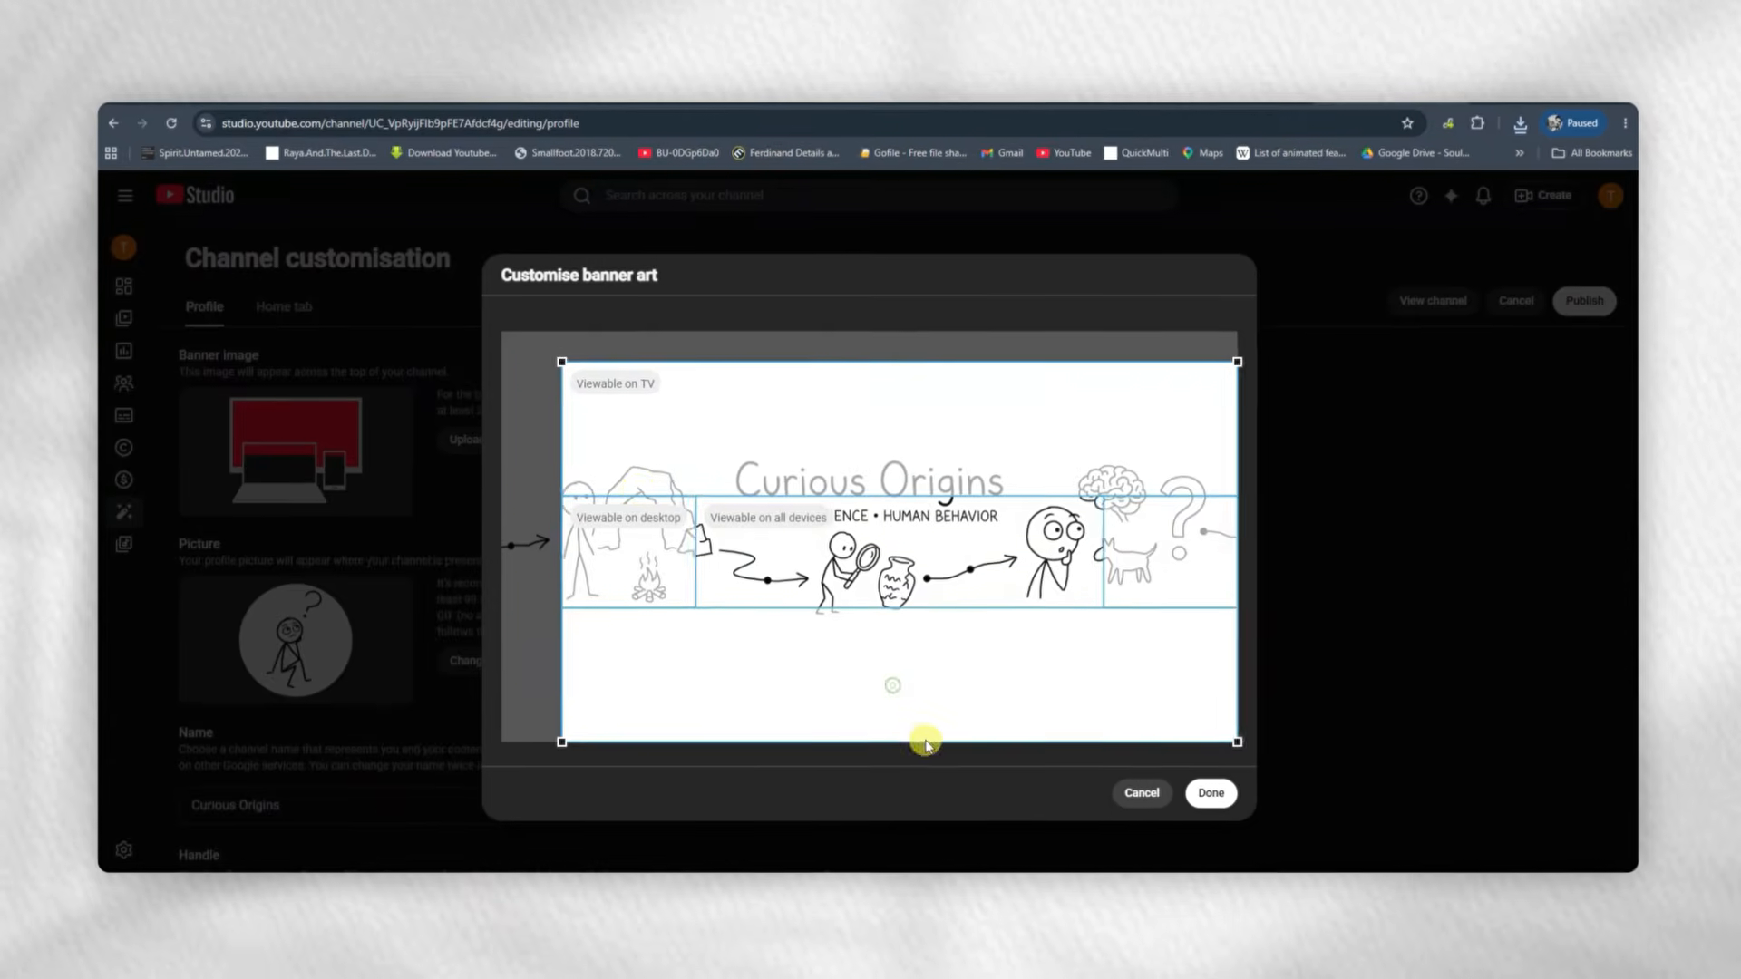
{"action": "left_click", "coordinate": [1216, 801]}
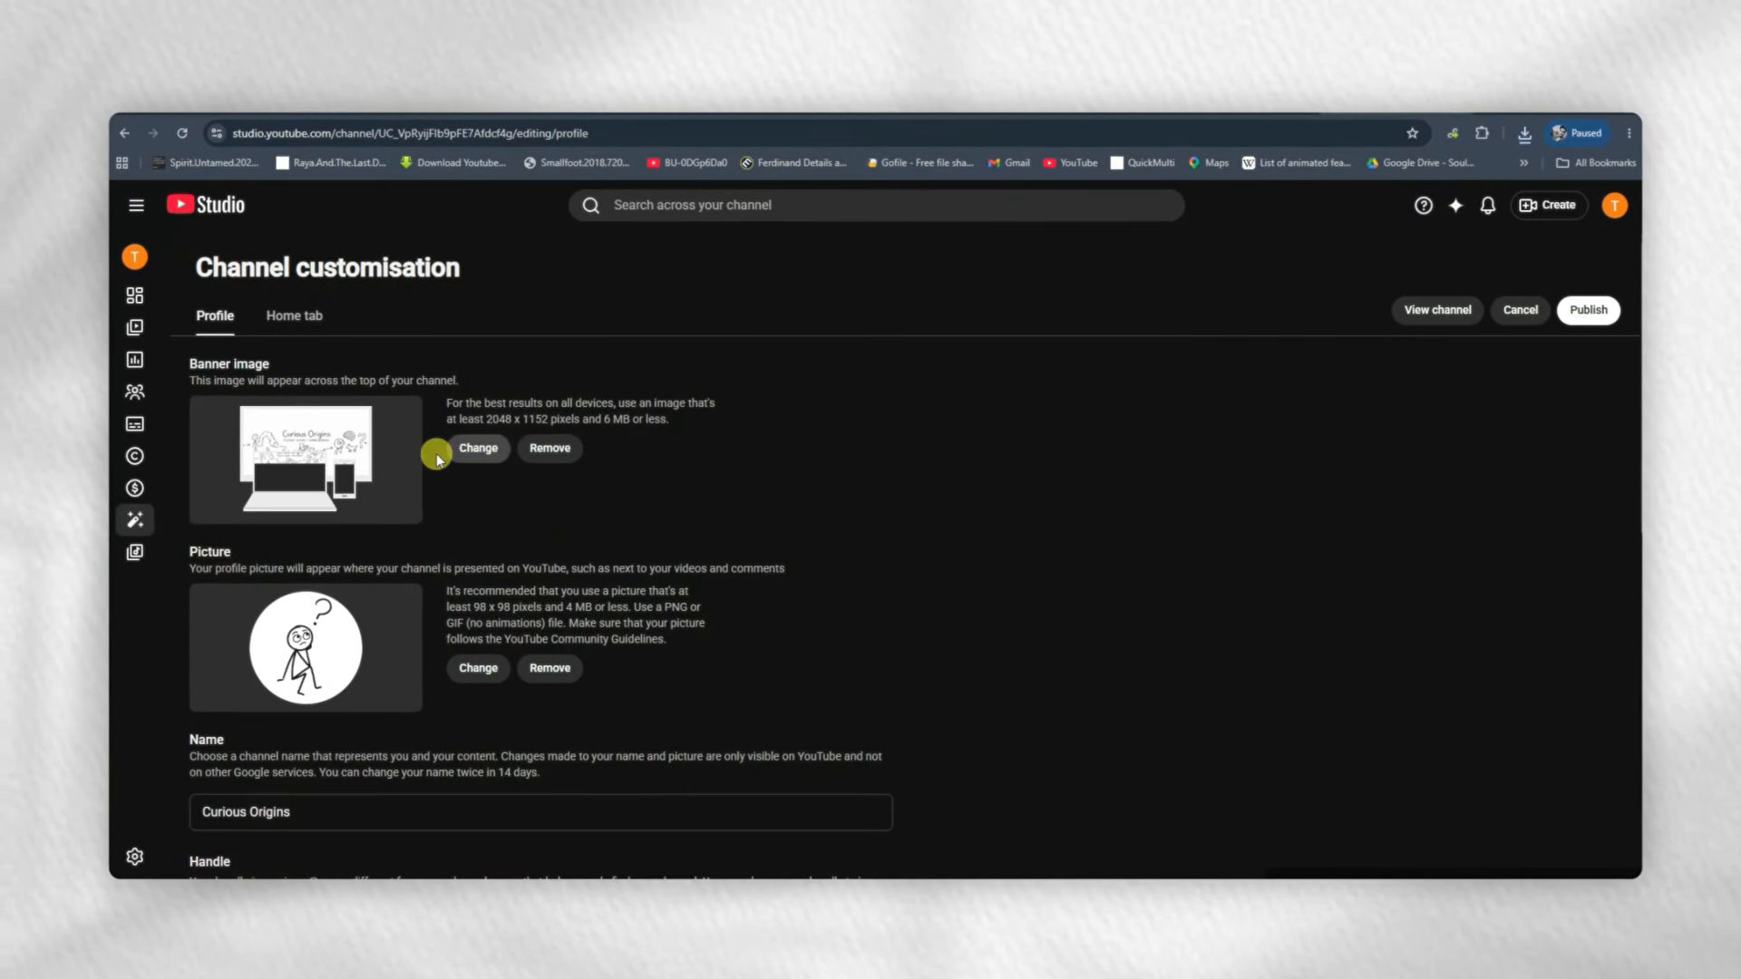
{"action": "scroll", "coordinate": [997, 603], "scroll_direction": "down", "scroll_amount": 6}
{"action": "scroll", "coordinate": [916, 668], "scroll_direction": "up", "scroll_amount": 6}
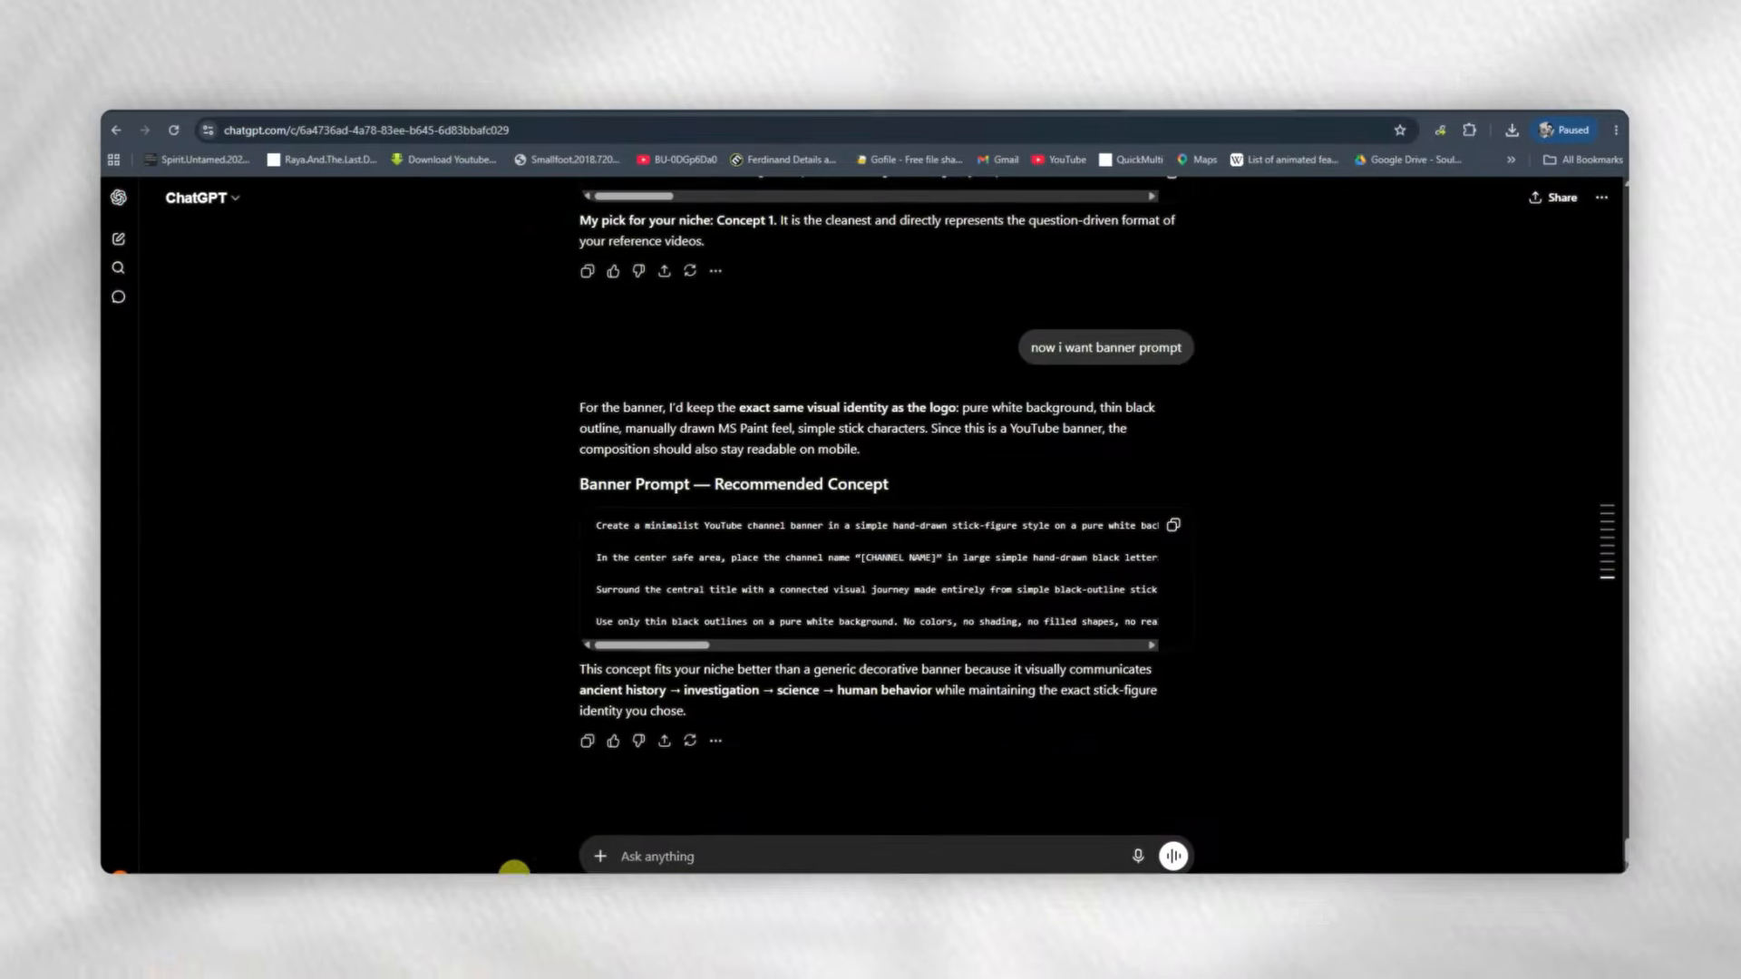
- Tell ChatGPT the channel has been created successfully and ask for 10 unique, high-potential viral YouTube title ideas
{"action": "left_click", "coordinate": [653, 856]}
{"action": "type", "text": "Okay, everything looks good so far. The channel has been created successfully.  Now, generate 10 unique, high-potential viral YouTube title ideas"}
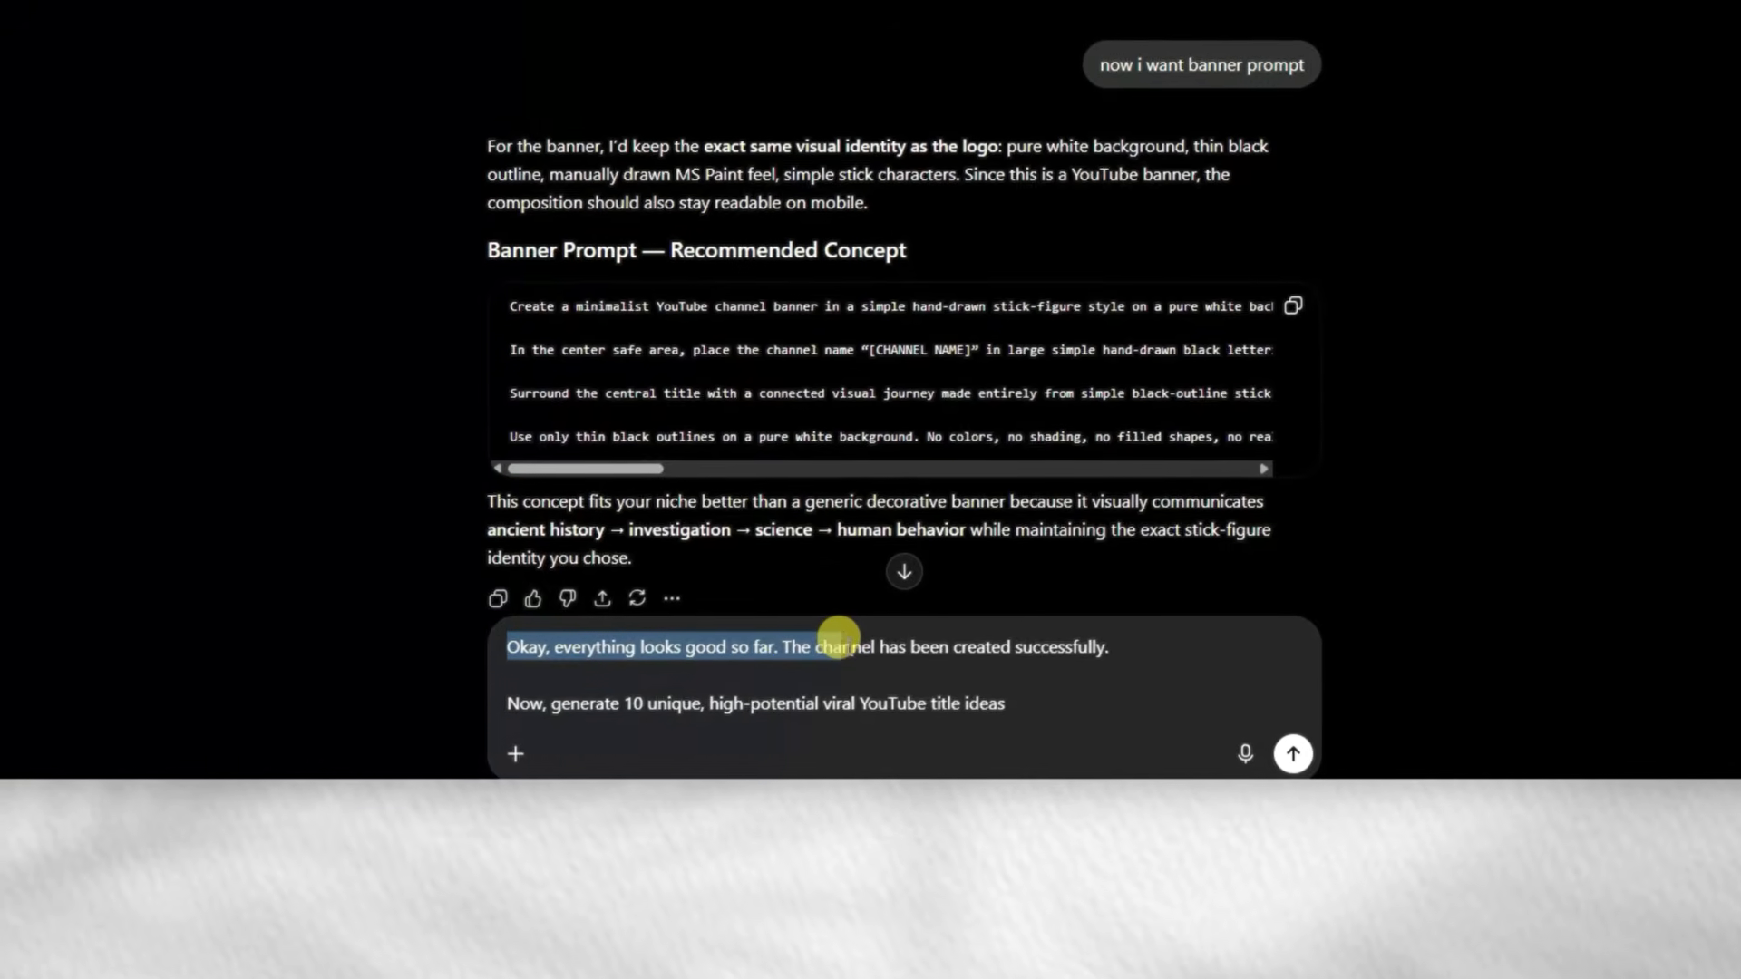
{"action": "left_click_drag", "start_coordinate": [835, 635], "coordinate": [1216, 610]}
{"action": "left_click", "coordinate": [1166, 641]}
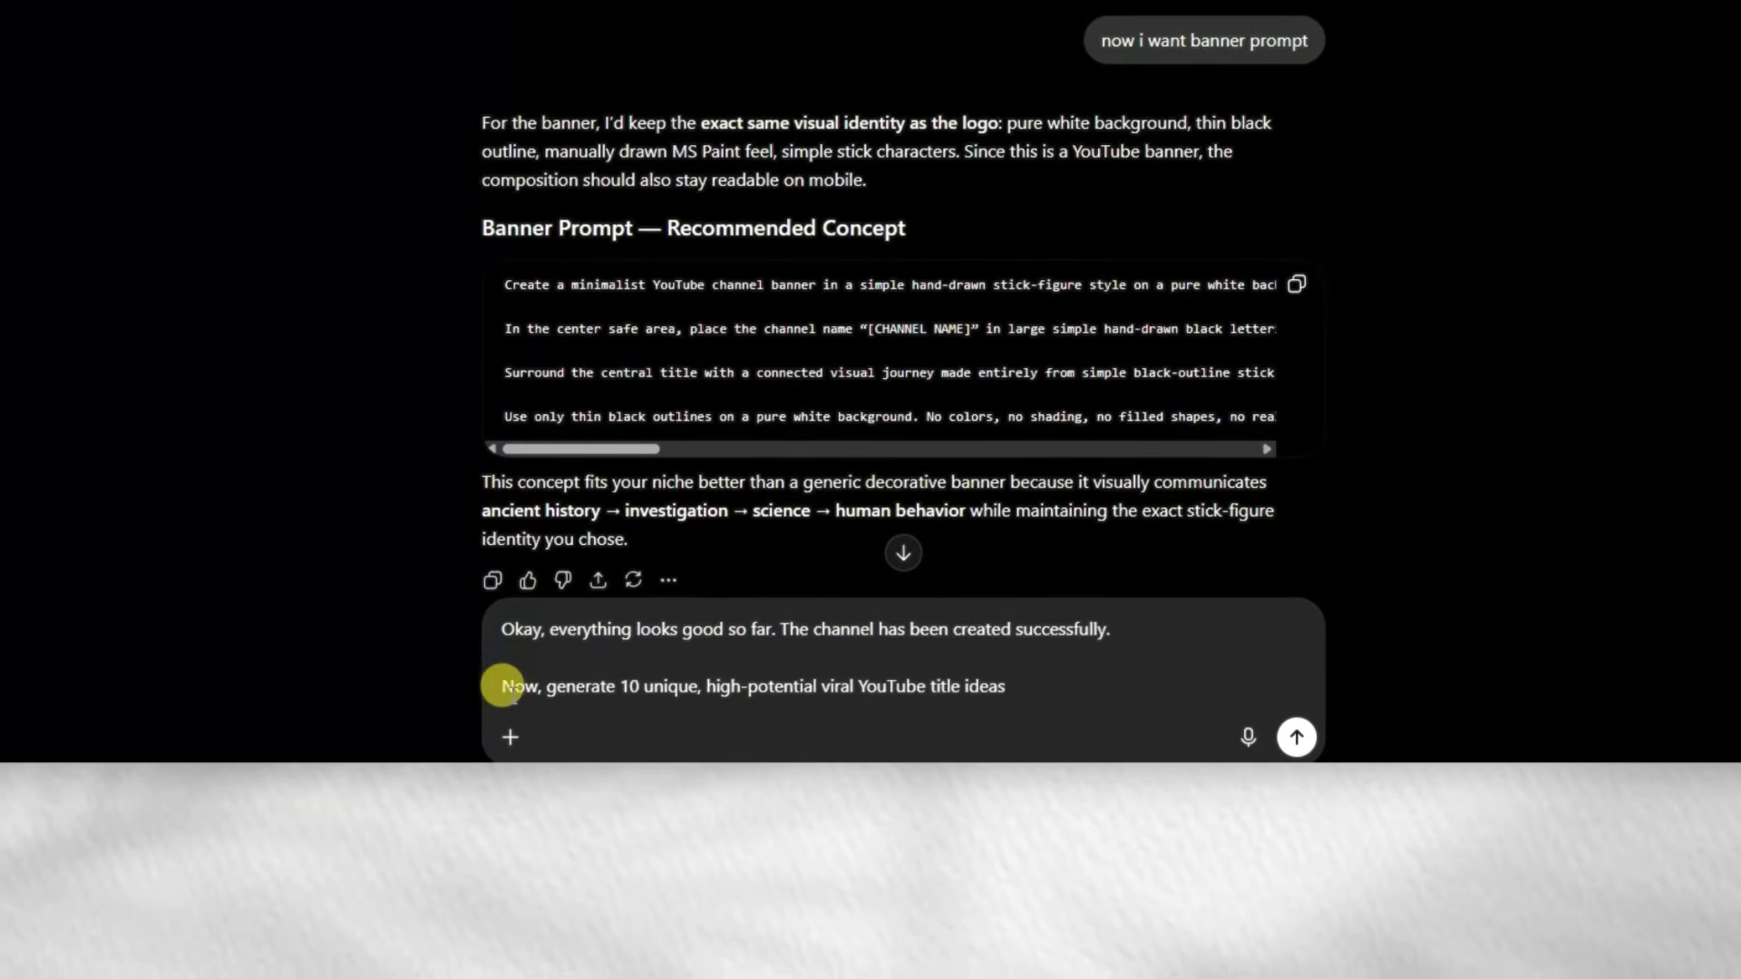
{"action": "left_click_drag", "start_coordinate": [1005, 691], "coordinate": [455, 693]}
{"action": "key", "text": "Return"}
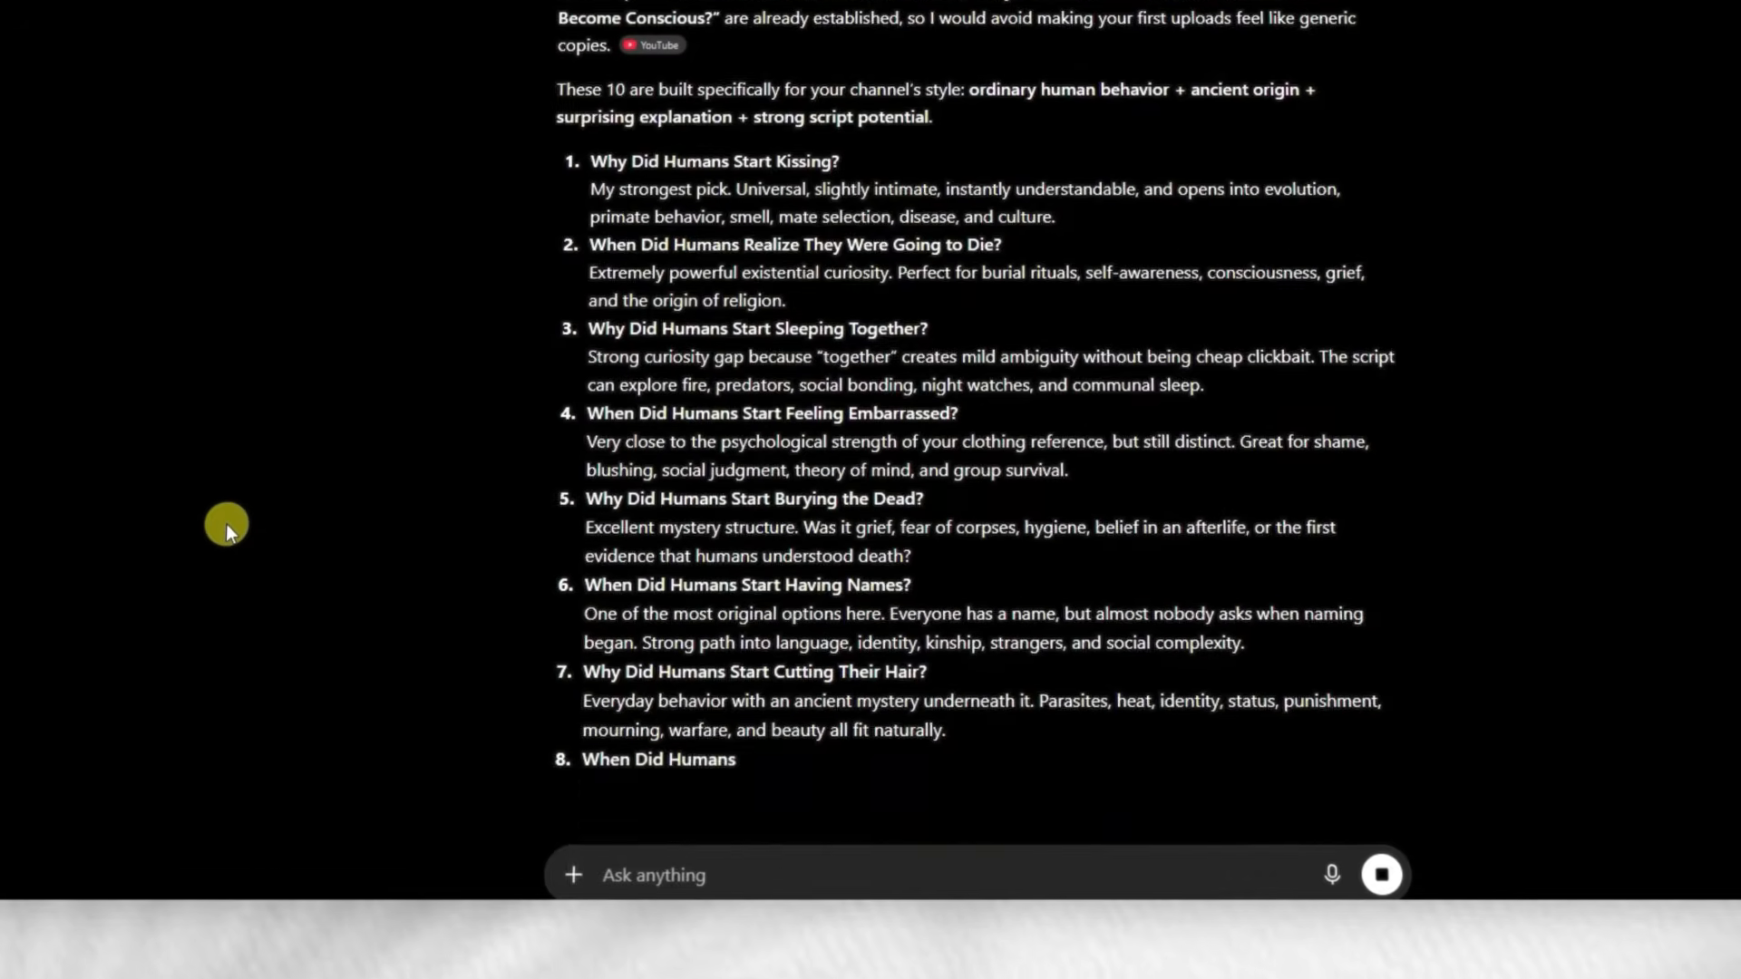
- Read through the ten title ideas and examine the ranking for the first video, especially the top pick
{"action": "scroll", "coordinate": [299, 537], "scroll_direction": "down", "scroll_amount": 3}
{"action": "scroll", "coordinate": [314, 557], "scroll_direction": "down", "scroll_amount": 6}
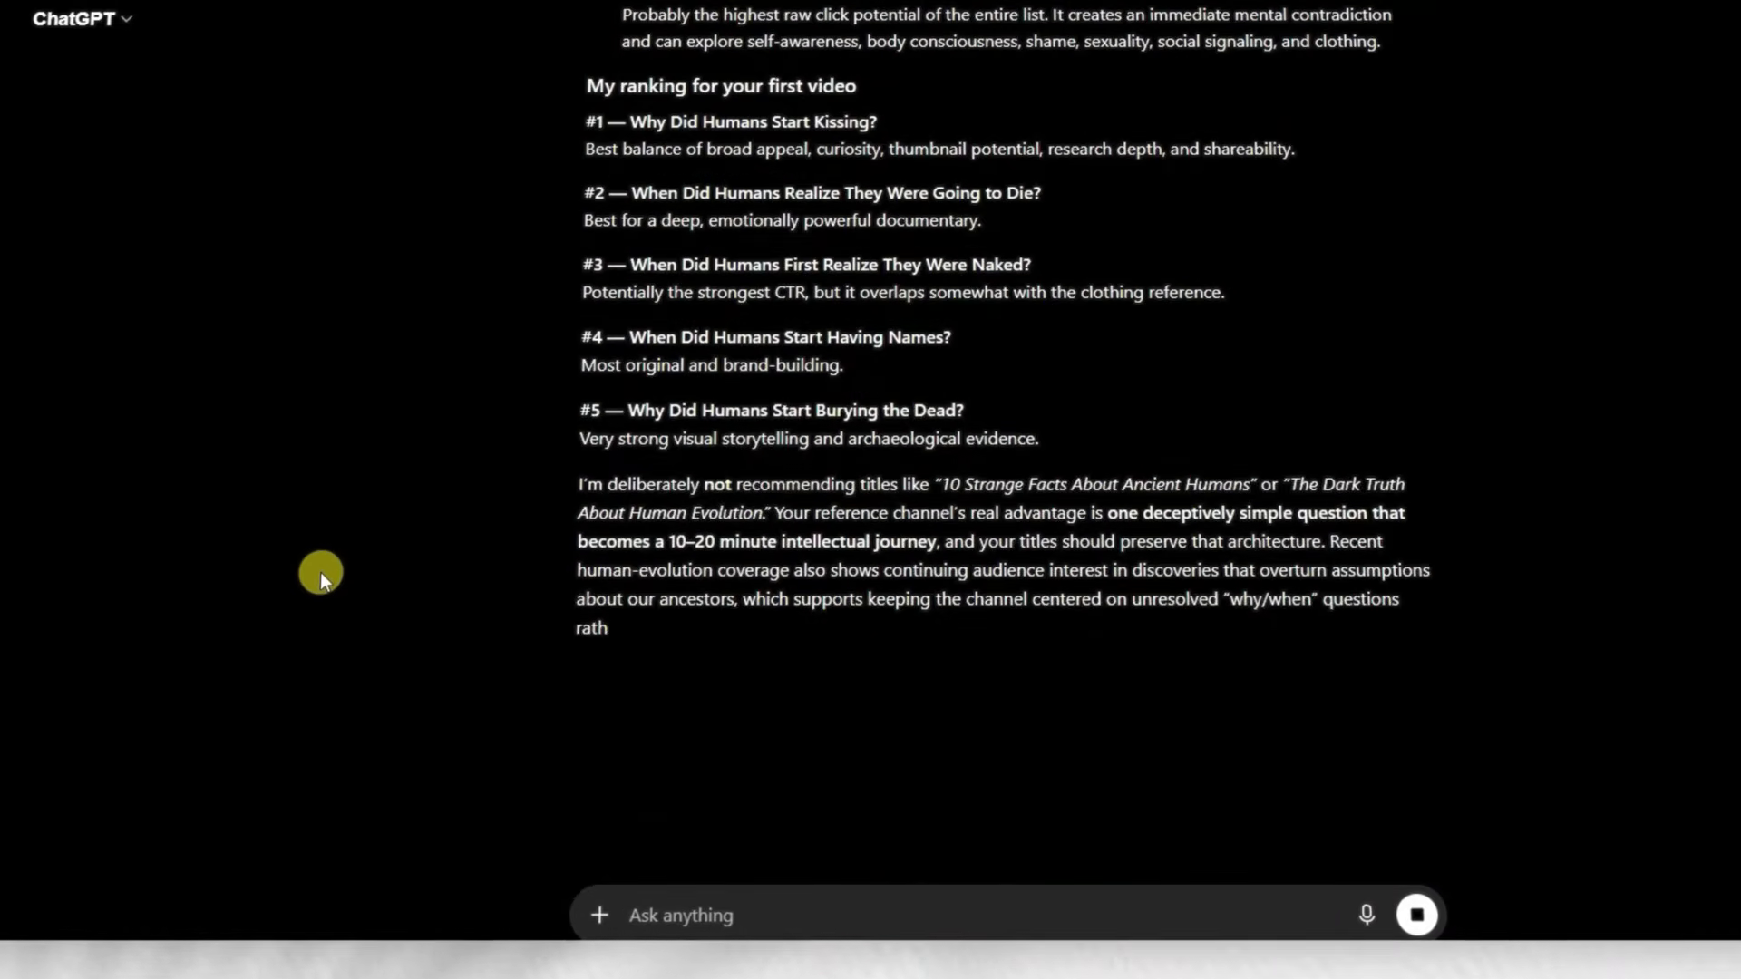
{"action": "scroll", "coordinate": [324, 595], "scroll_direction": "up", "scroll_amount": 8}
{"action": "scroll", "coordinate": [683, 653], "scroll_direction": "down", "scroll_amount": 6}
{"action": "scroll", "coordinate": [722, 385], "scroll_direction": "up", "scroll_amount": 12}
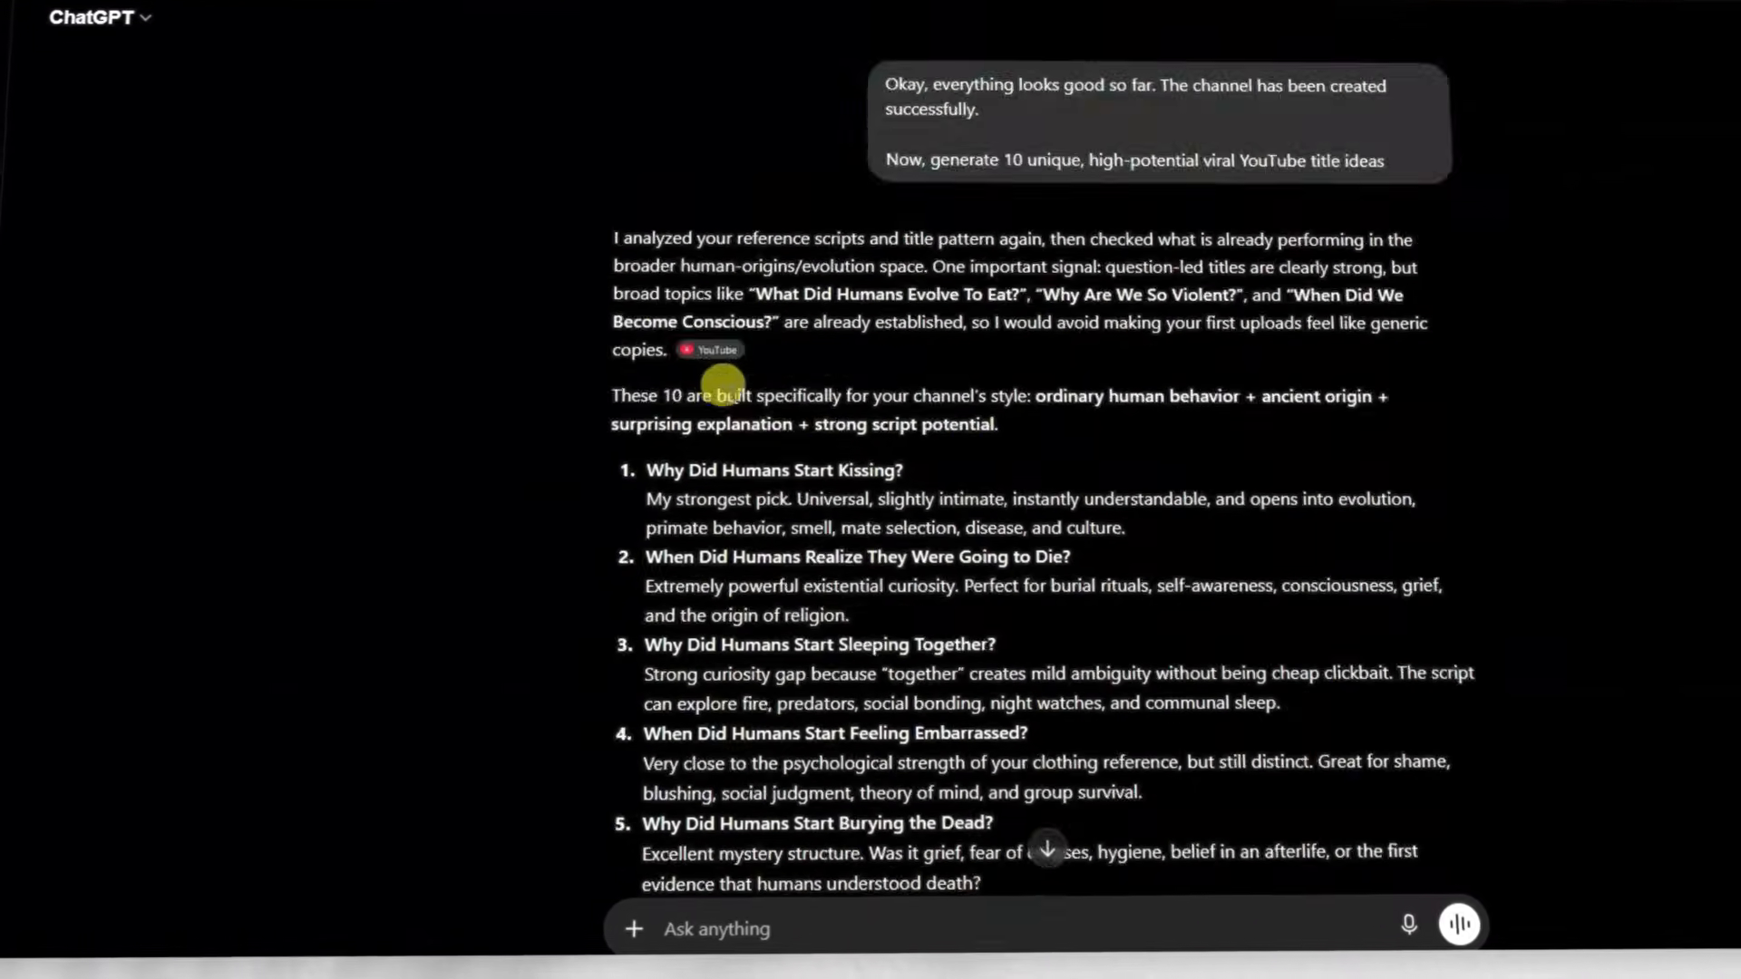
{"action": "scroll", "coordinate": [722, 385], "scroll_direction": "down", "scroll_amount": 10}
{"action": "left_click_drag", "start_coordinate": [785, 497], "coordinate": [1100, 498]}
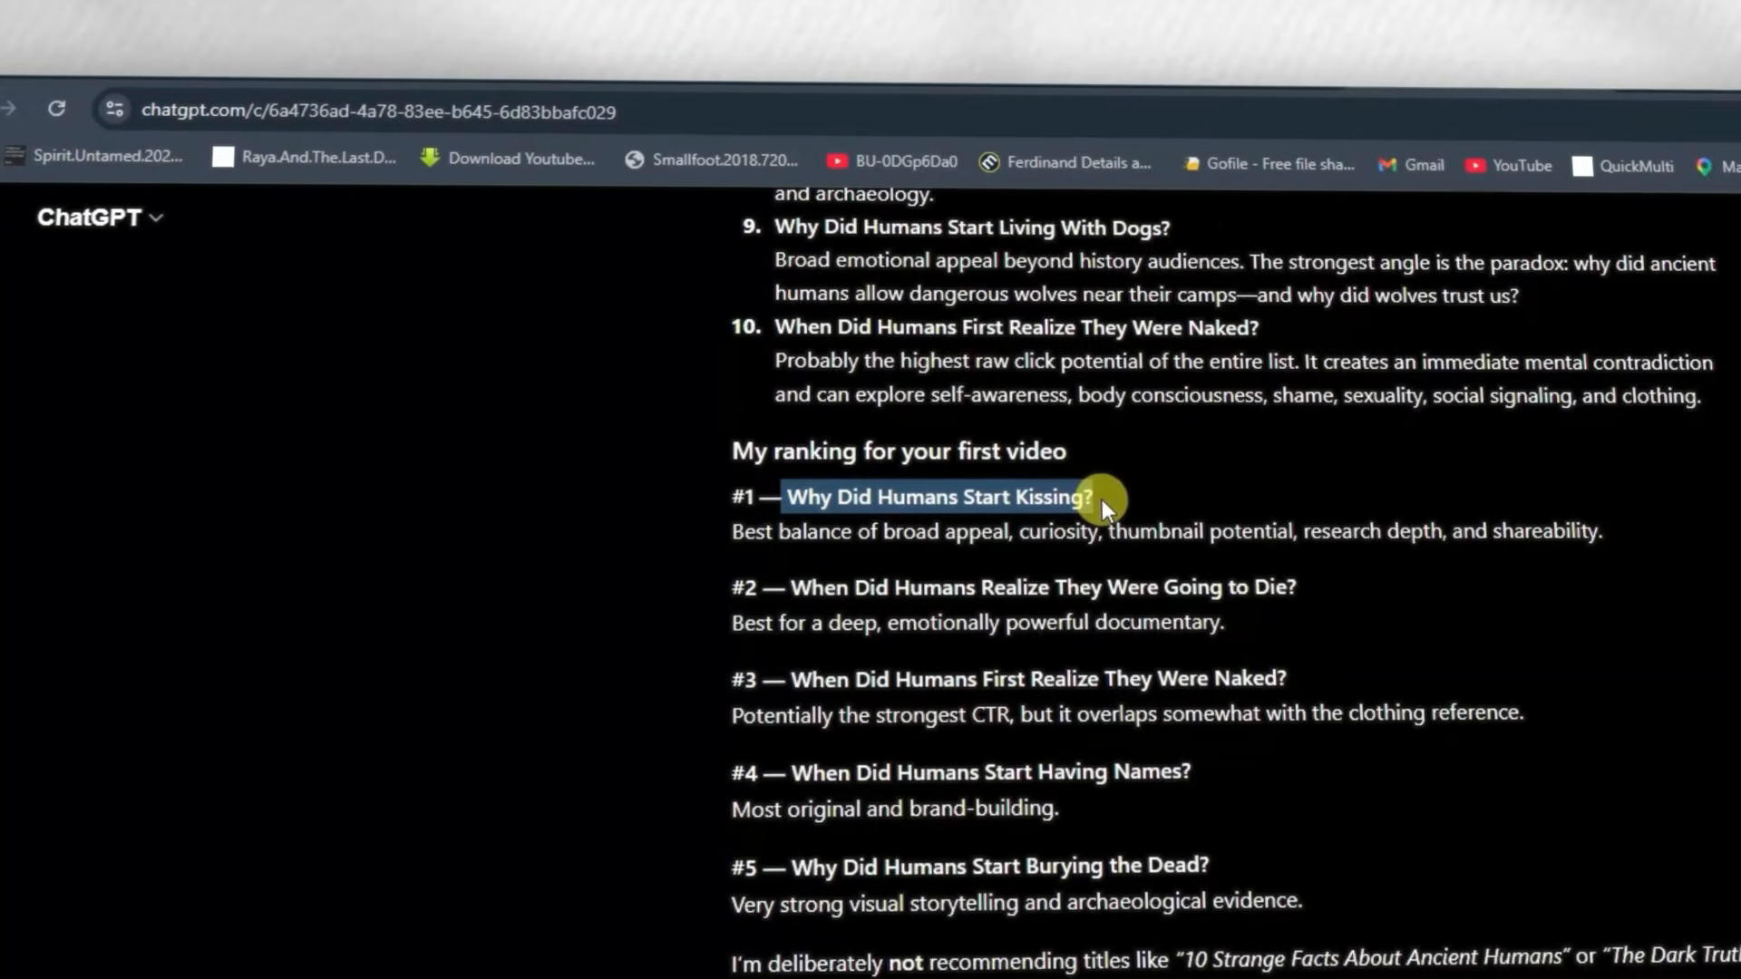
{"action": "left_click", "coordinate": [914, 499]}
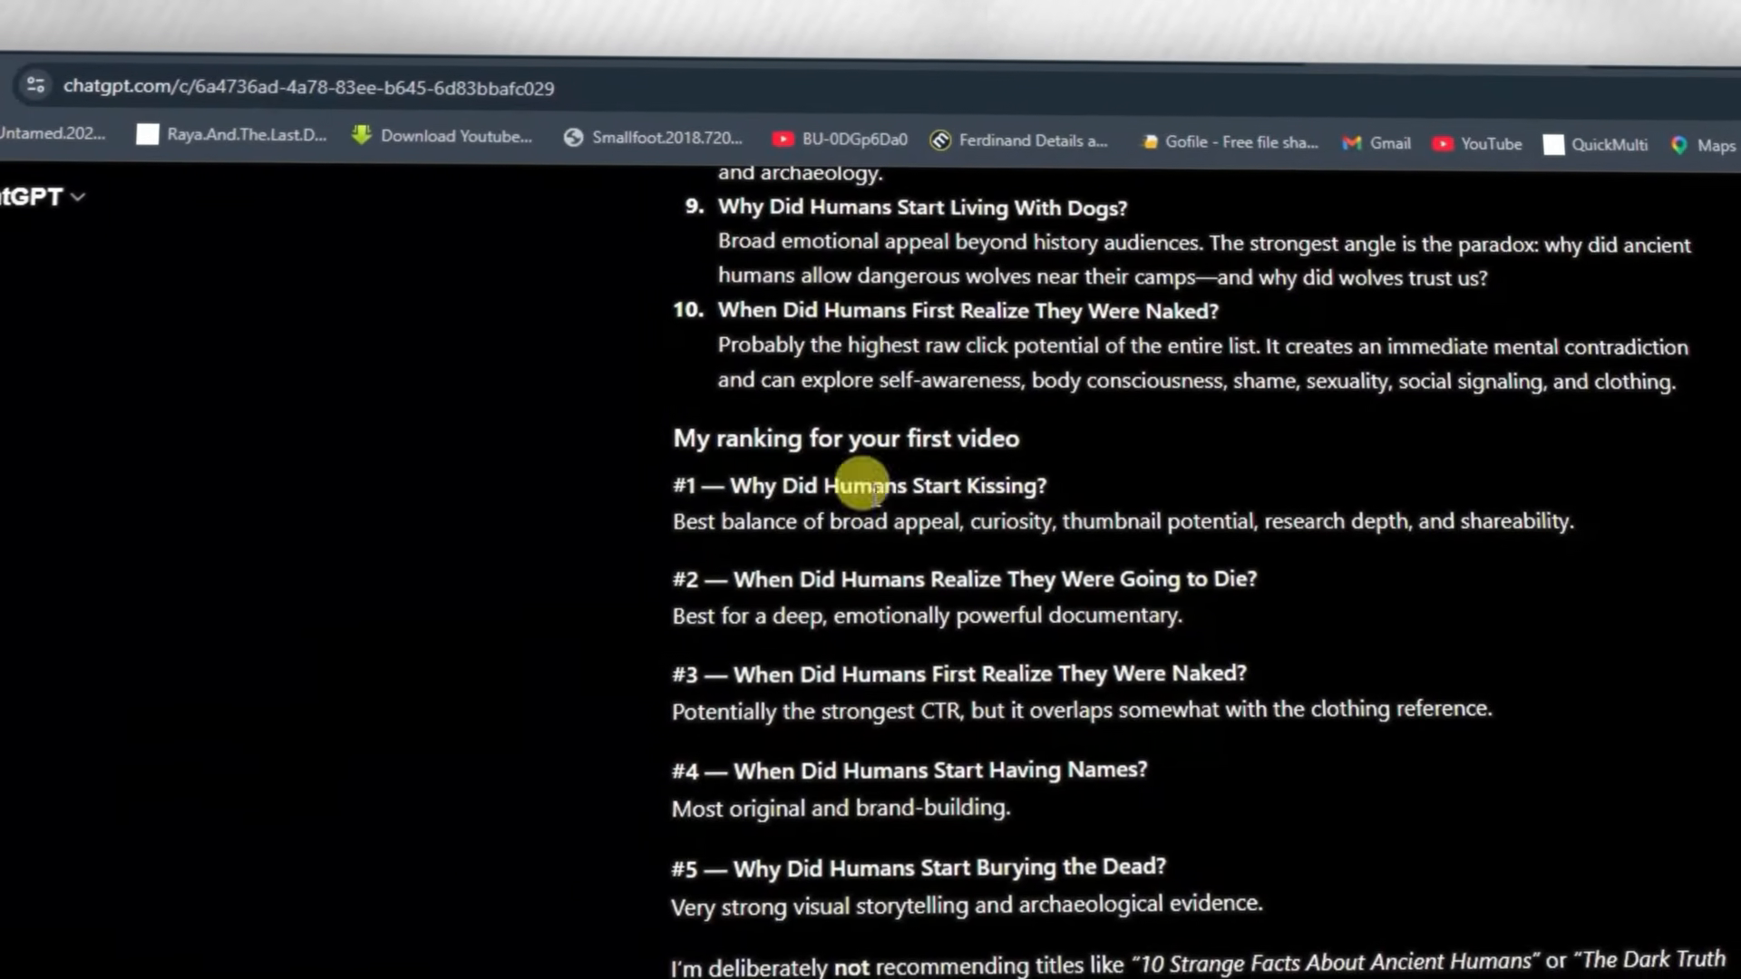
{"action": "left_click_drag", "start_coordinate": [676, 487], "coordinate": [1024, 467]}
{"action": "left_click", "coordinate": [734, 477]}
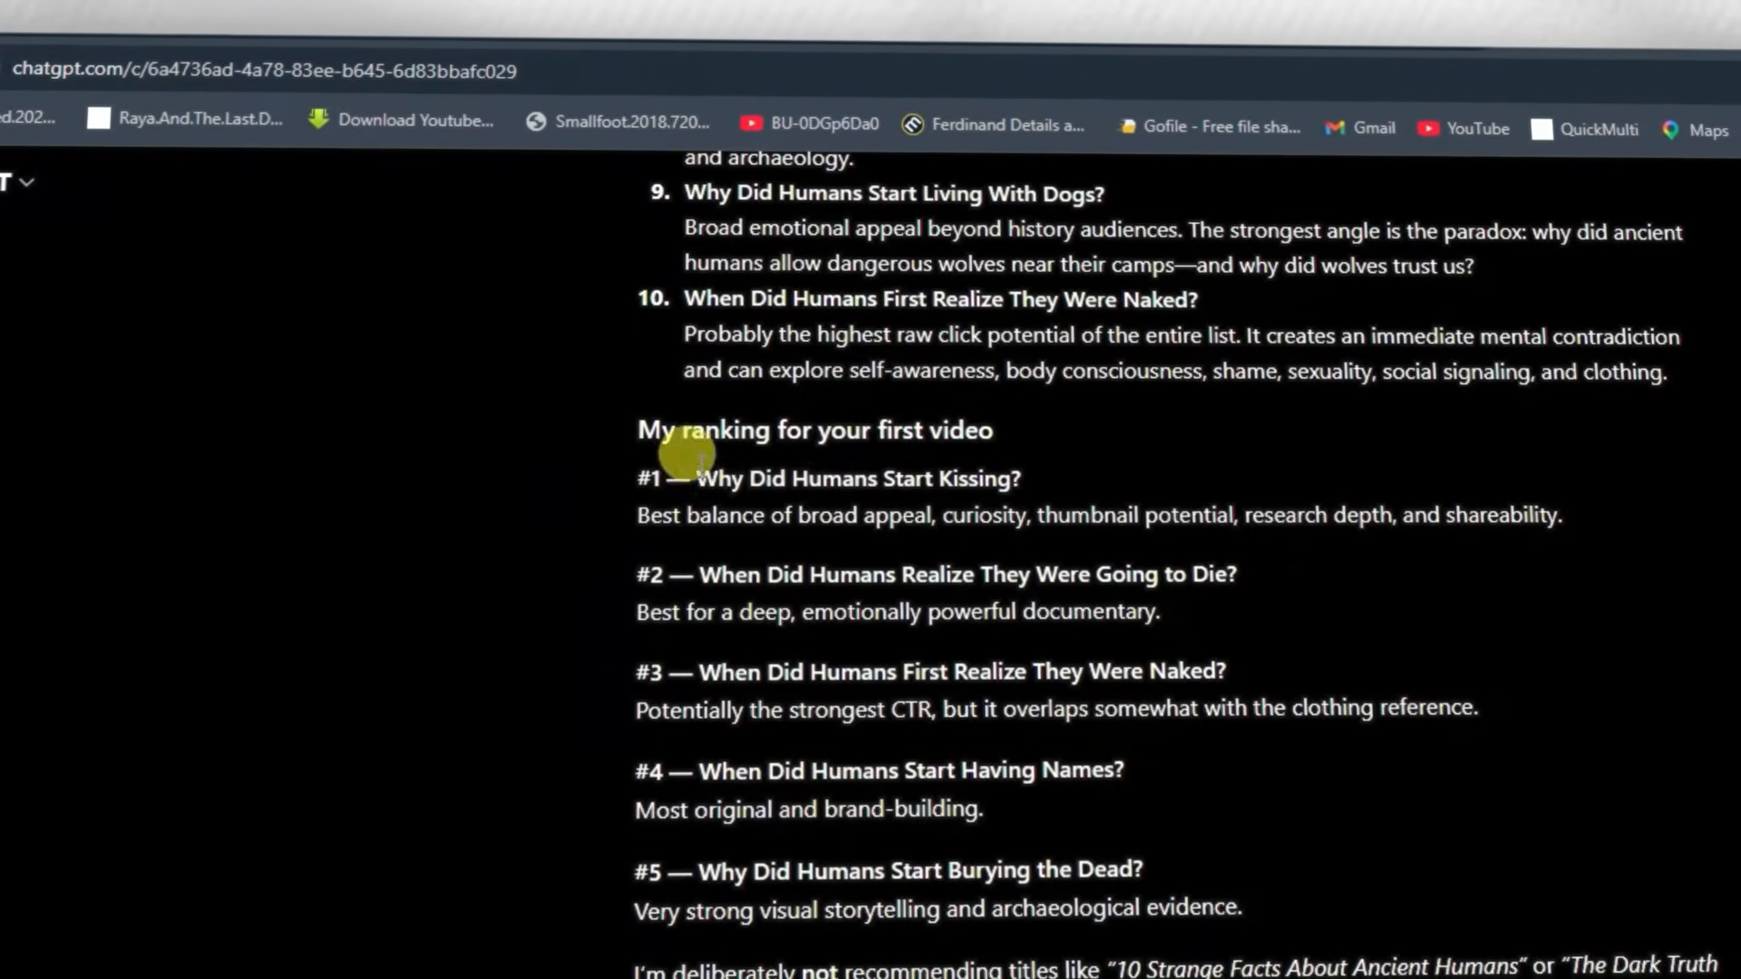
- Send ChatGPT the copied title "Why Did Humans Start Kissing?" with the request "- write the full story 1 minute narration .."
{"action": "left_click_drag", "start_coordinate": [700, 478], "coordinate": [1021, 478]}
{"action": "key", "text": "ctrl+c"}
{"action": "left_click", "coordinate": [906, 797]}
{"action": "key", "text": "ctrl+v"}
{"action": "type", "text": "- write the full so"}
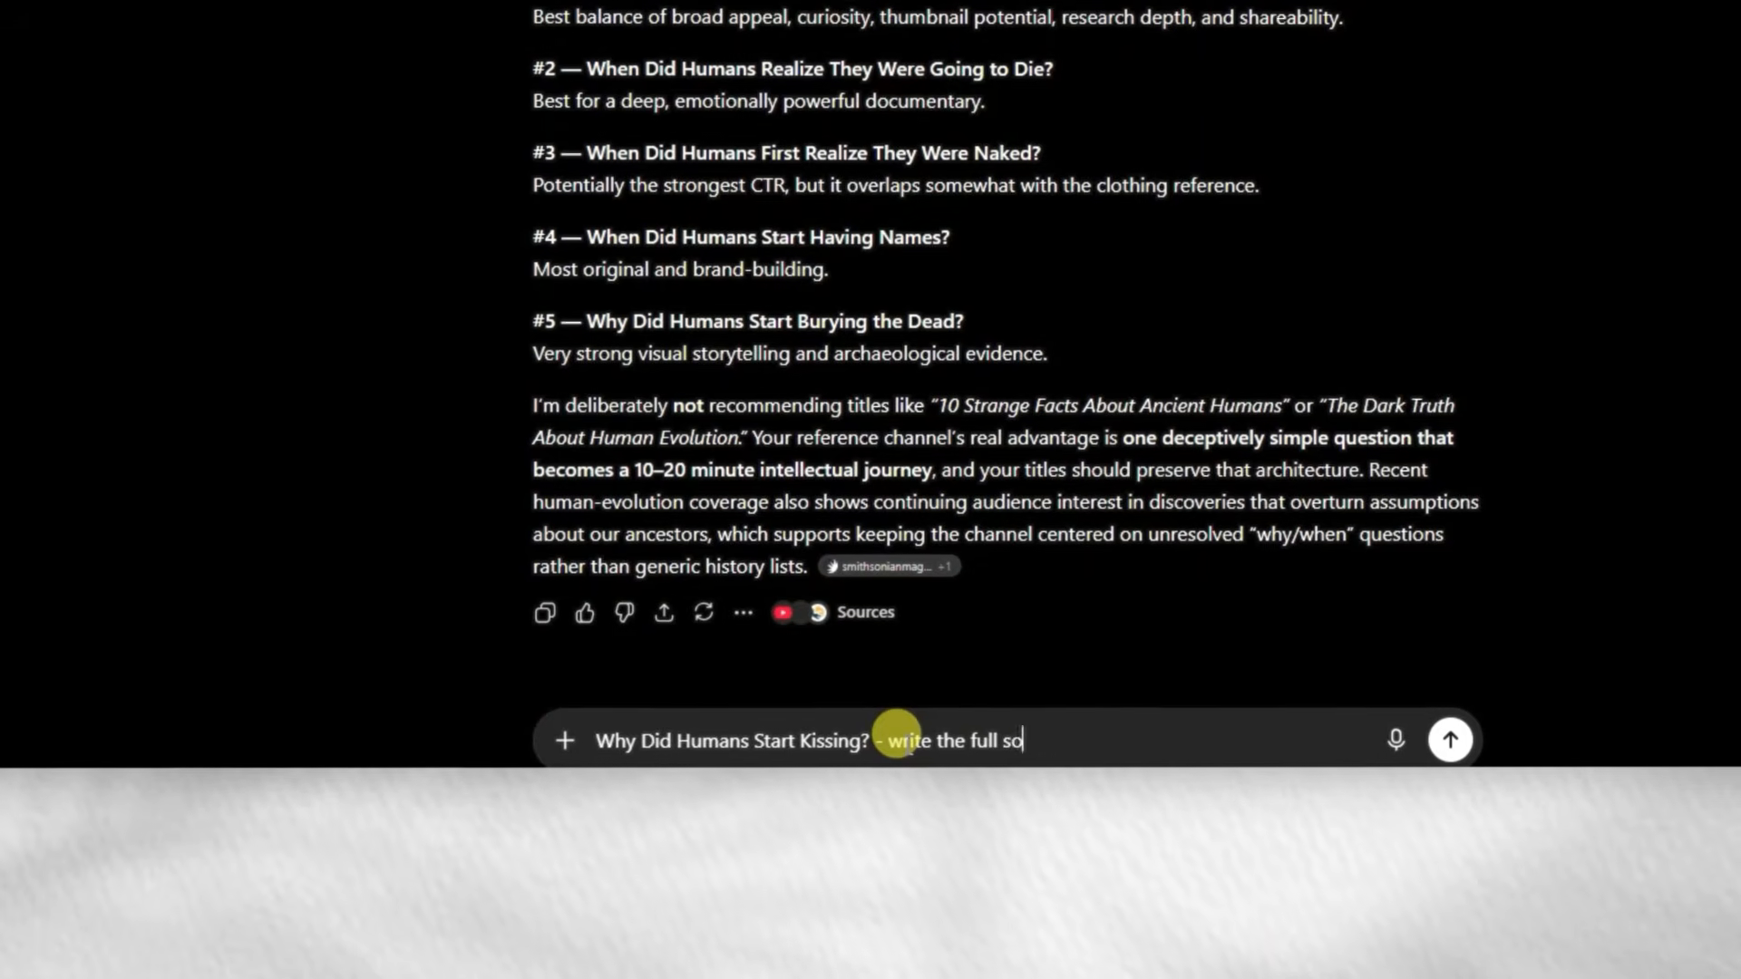
{"action": "type", "text": "tory 1 minute narration .."}
{"action": "key", "text": "Return"}
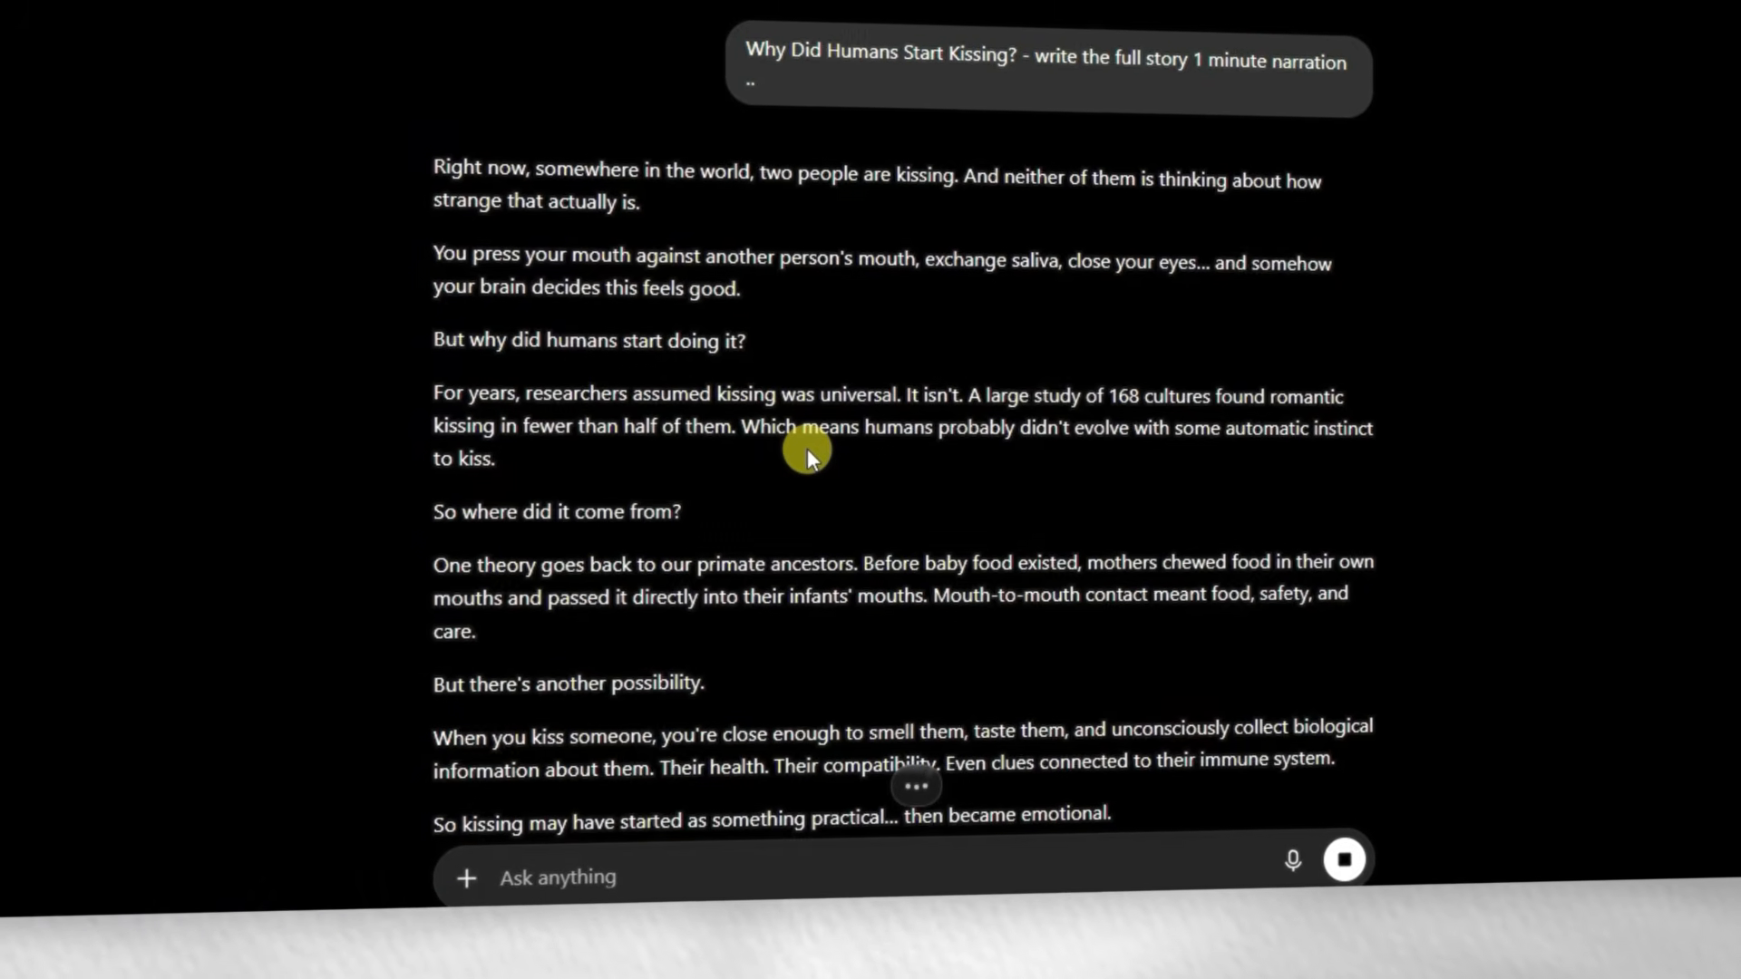
- Review the kissing narration and copy its full text from "Right now, somewhere in the world" to "long before love had a name."
{"action": "scroll", "coordinate": [807, 449], "scroll_direction": "down", "scroll_amount": 2}
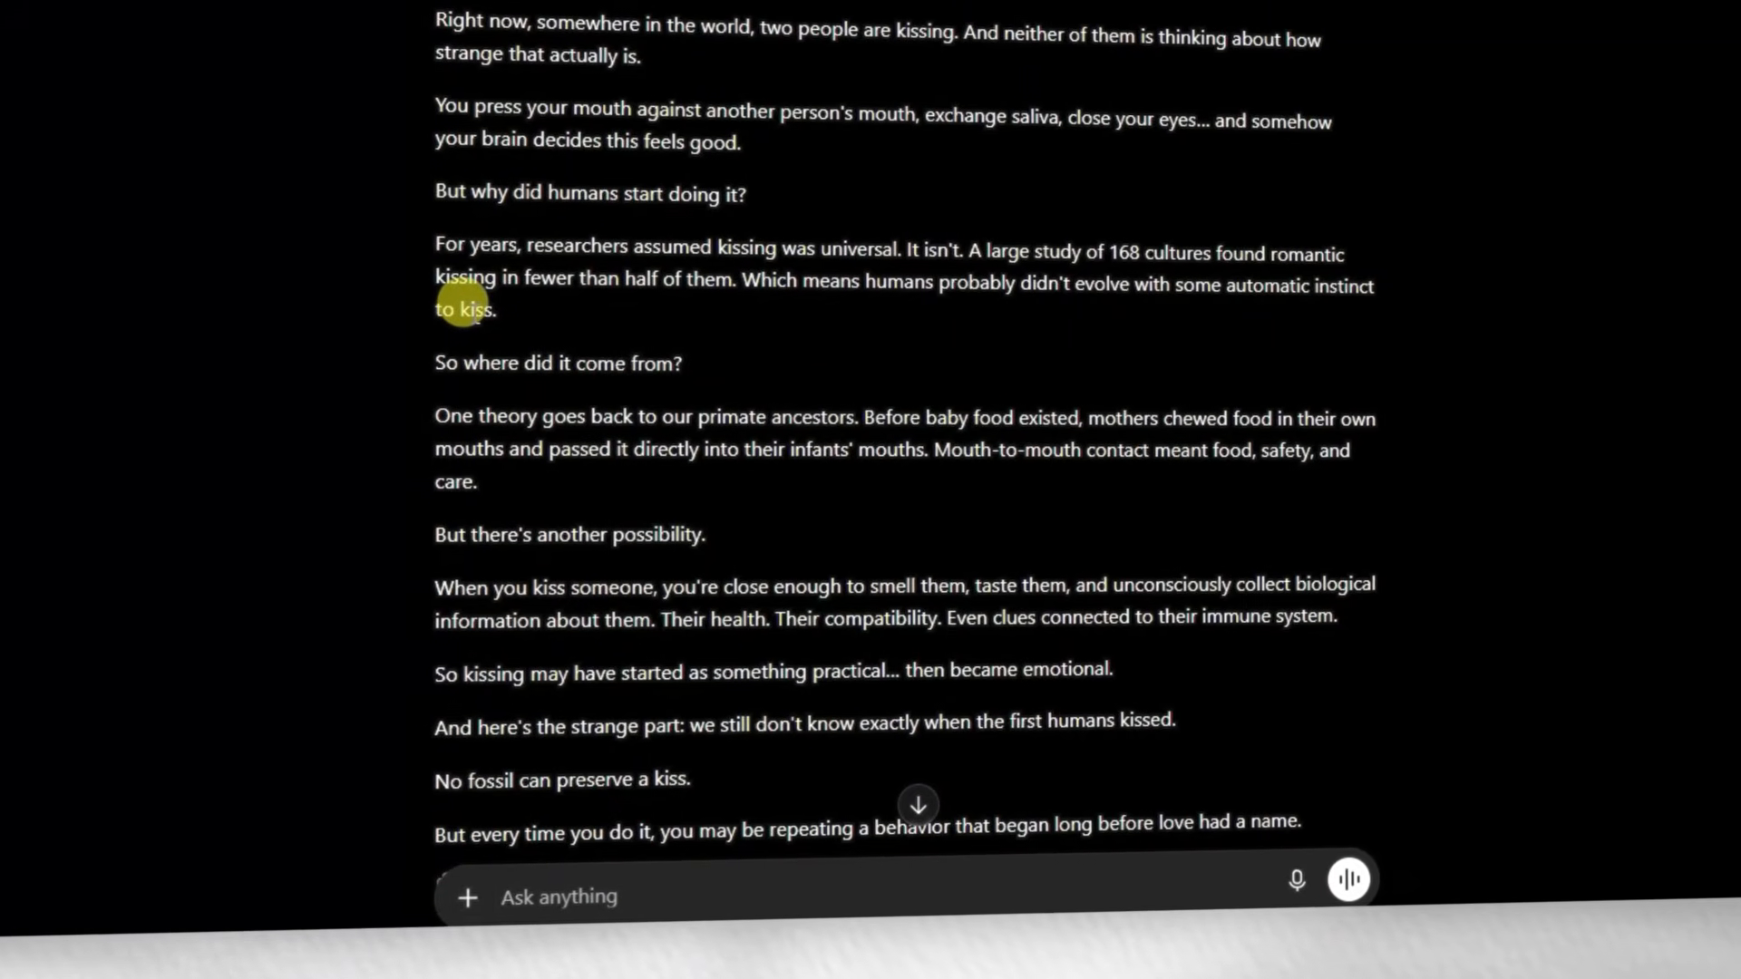
{"action": "scroll", "coordinate": [443, 243], "scroll_direction": "down", "scroll_amount": 2}
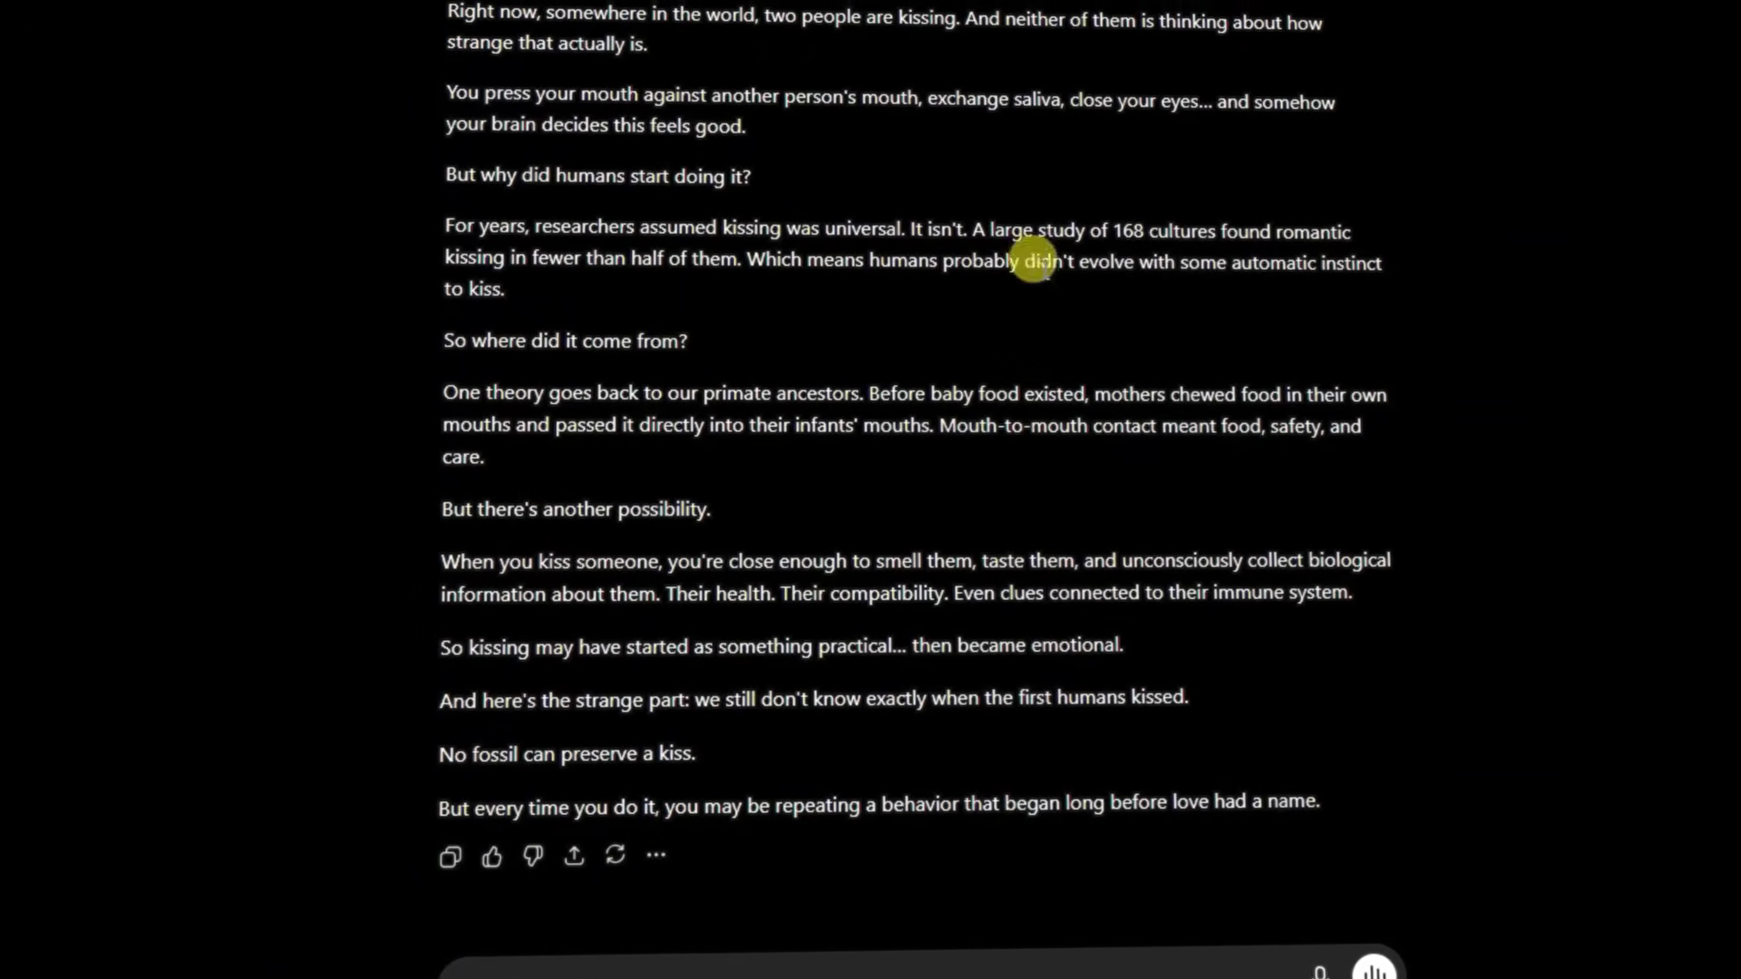
{"action": "scroll", "coordinate": [507, 553], "scroll_direction": "up", "scroll_amount": 3}
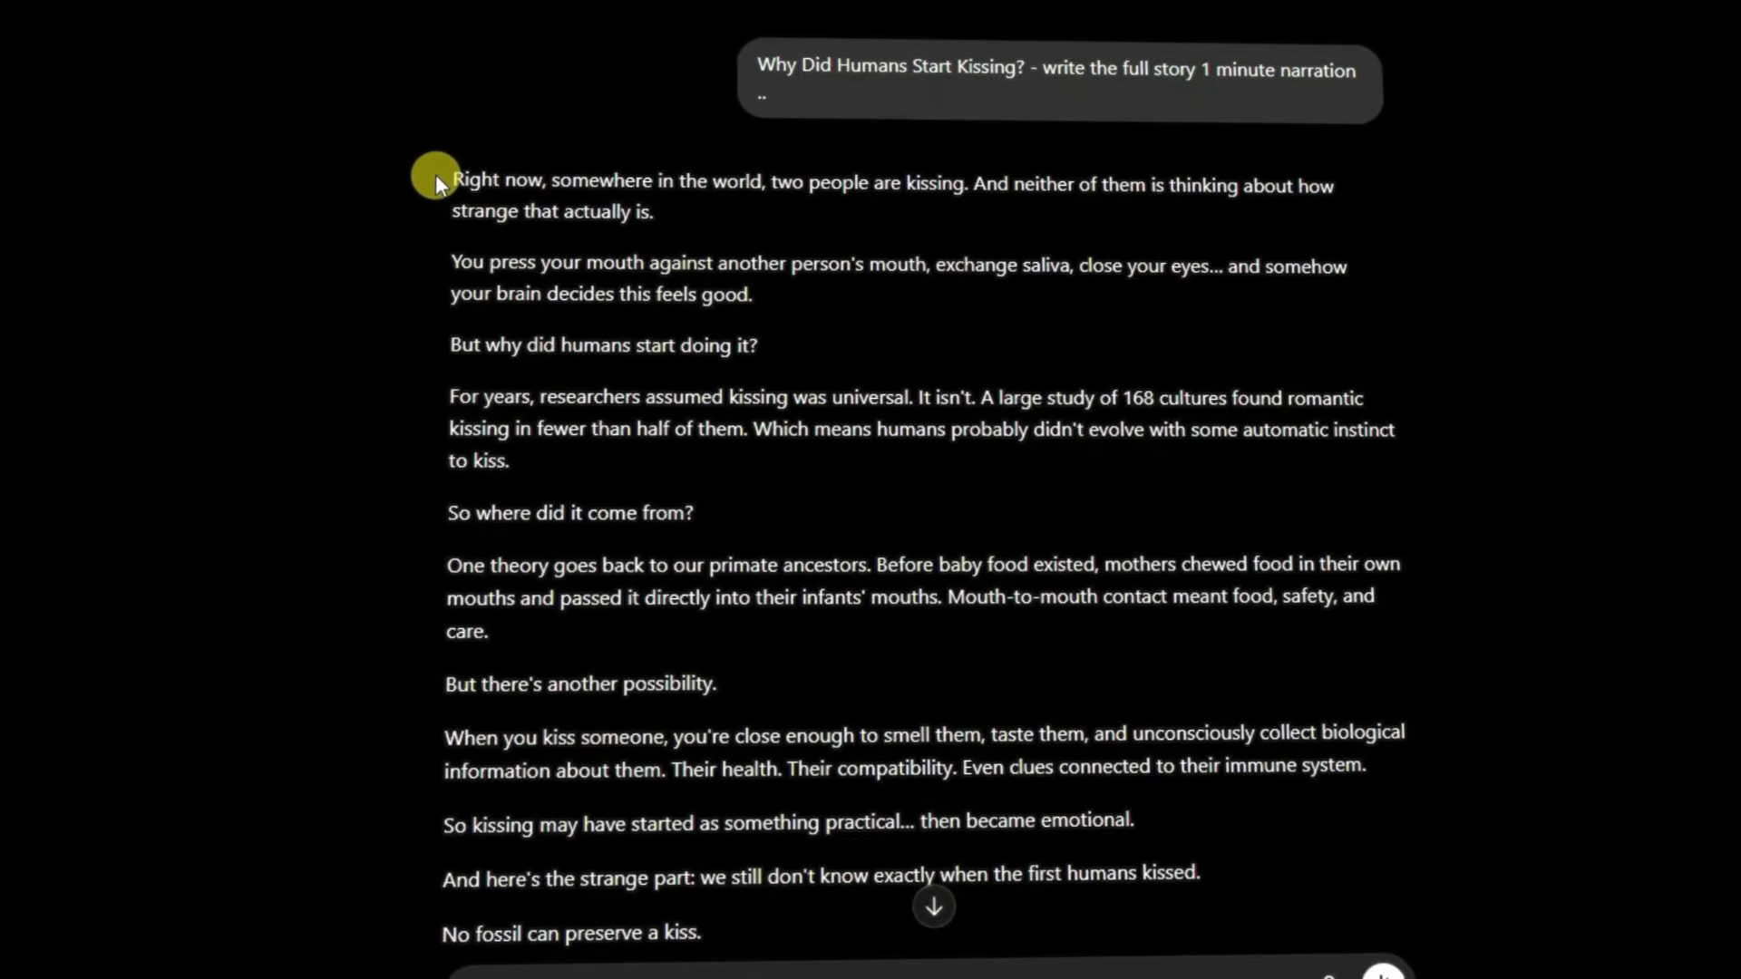
{"action": "left_click_drag", "start_coordinate": [435, 174], "coordinate": [1306, 825]}
{"action": "scroll", "coordinate": [763, 343], "scroll_direction": "down", "scroll_amount": 2}
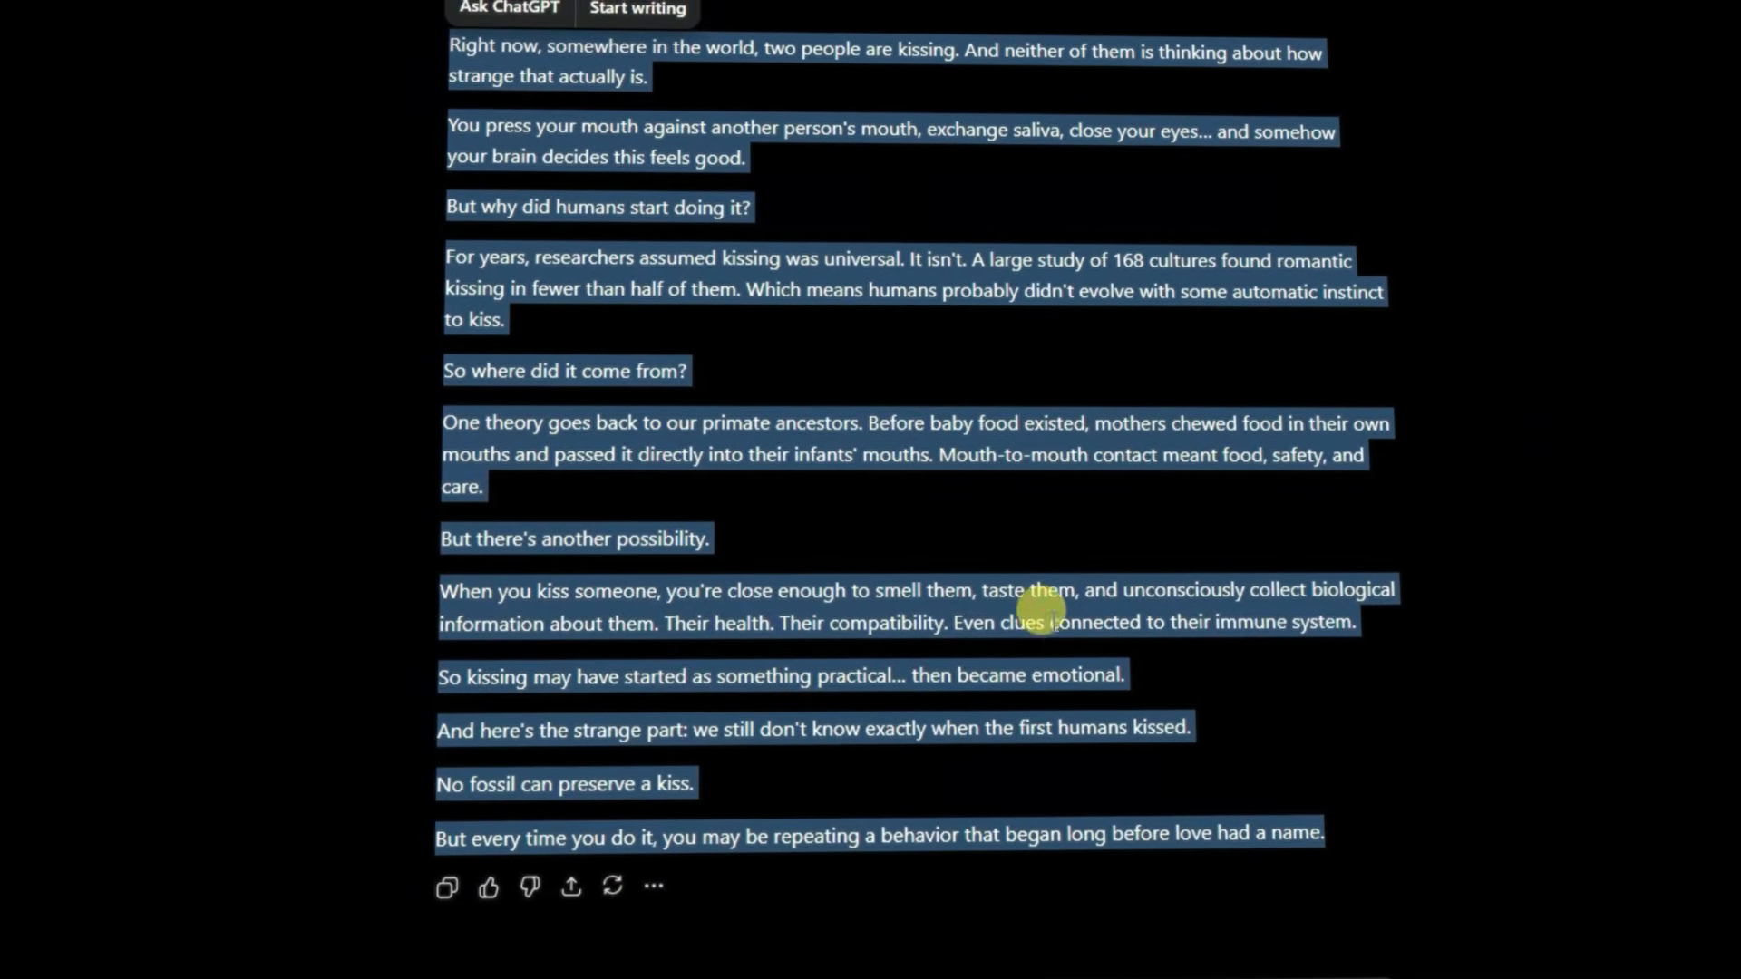
{"action": "right_click", "coordinate": [1048, 605]}
{"action": "left_click", "coordinate": [1118, 641]}
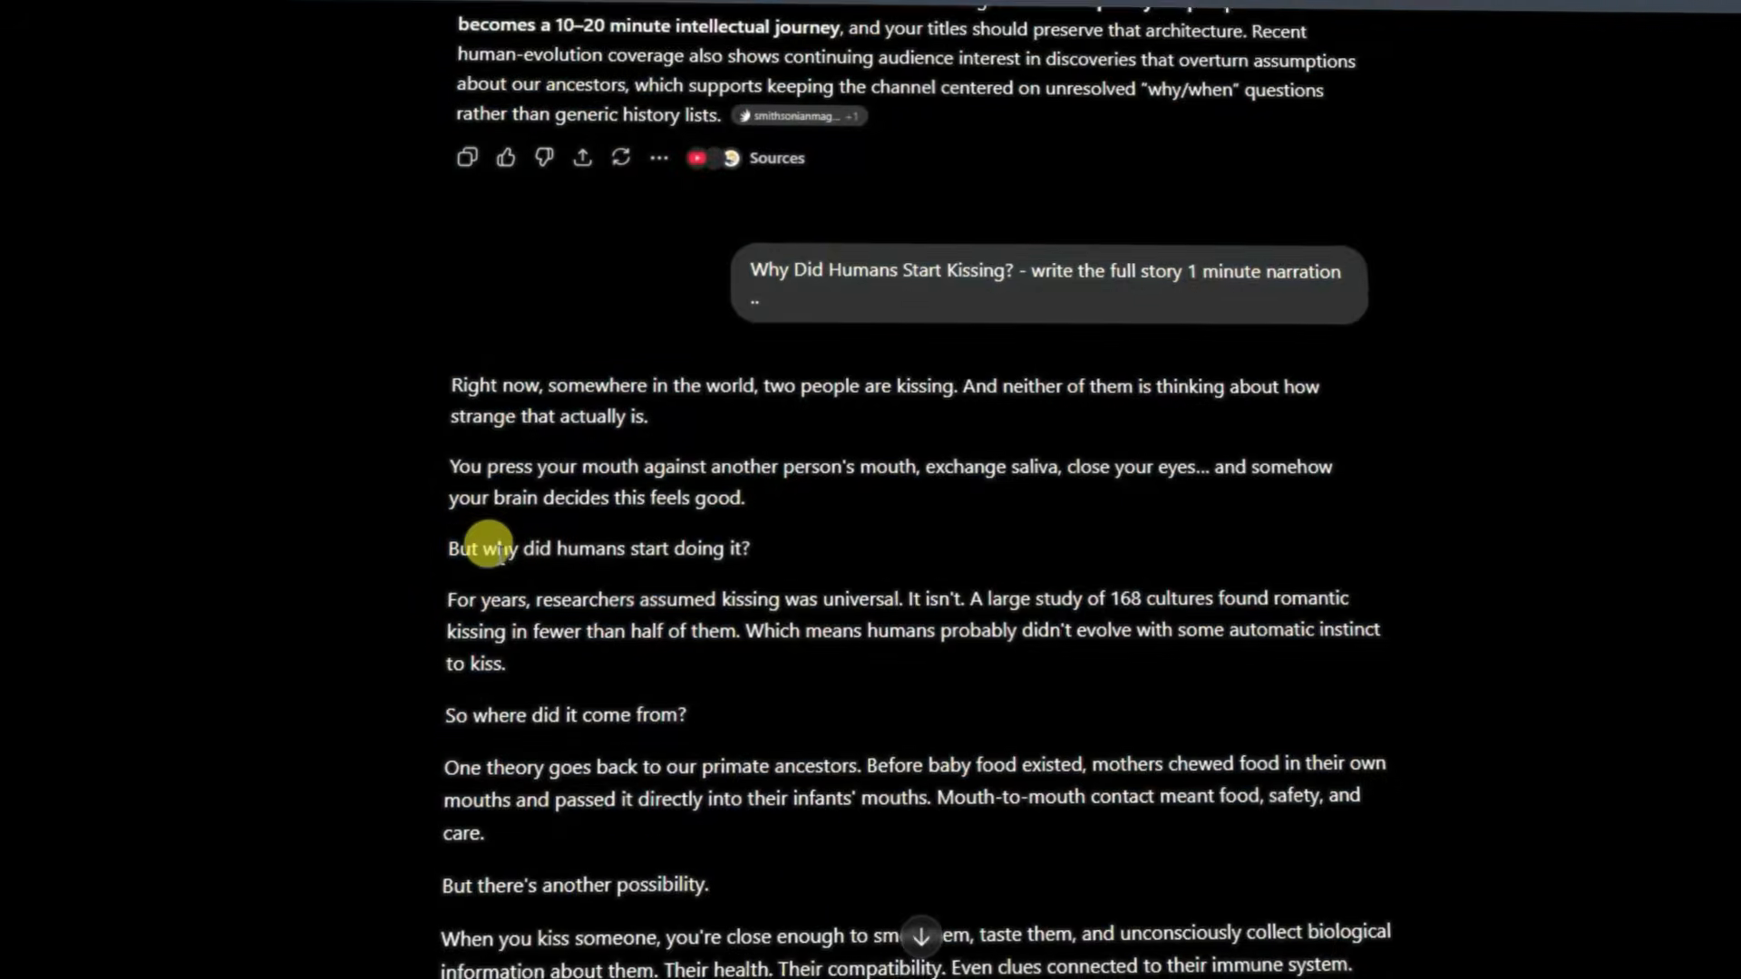
{"action": "scroll", "coordinate": [497, 550], "scroll_direction": "down", "scroll_amount": 3}
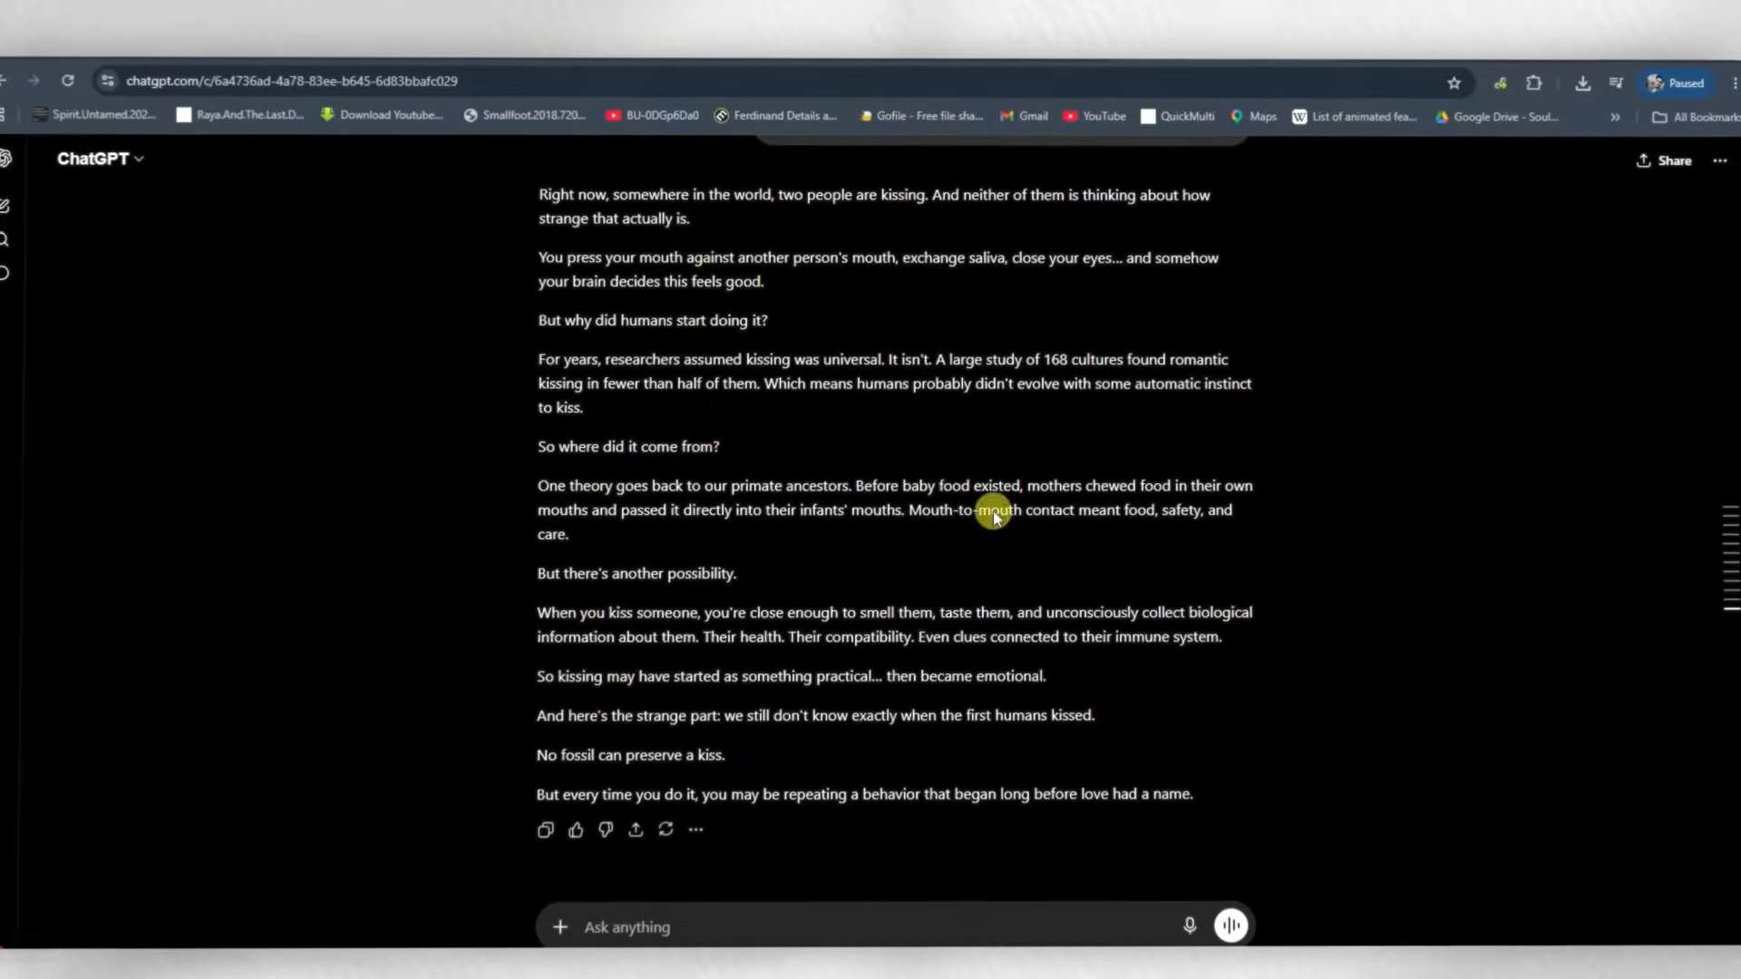
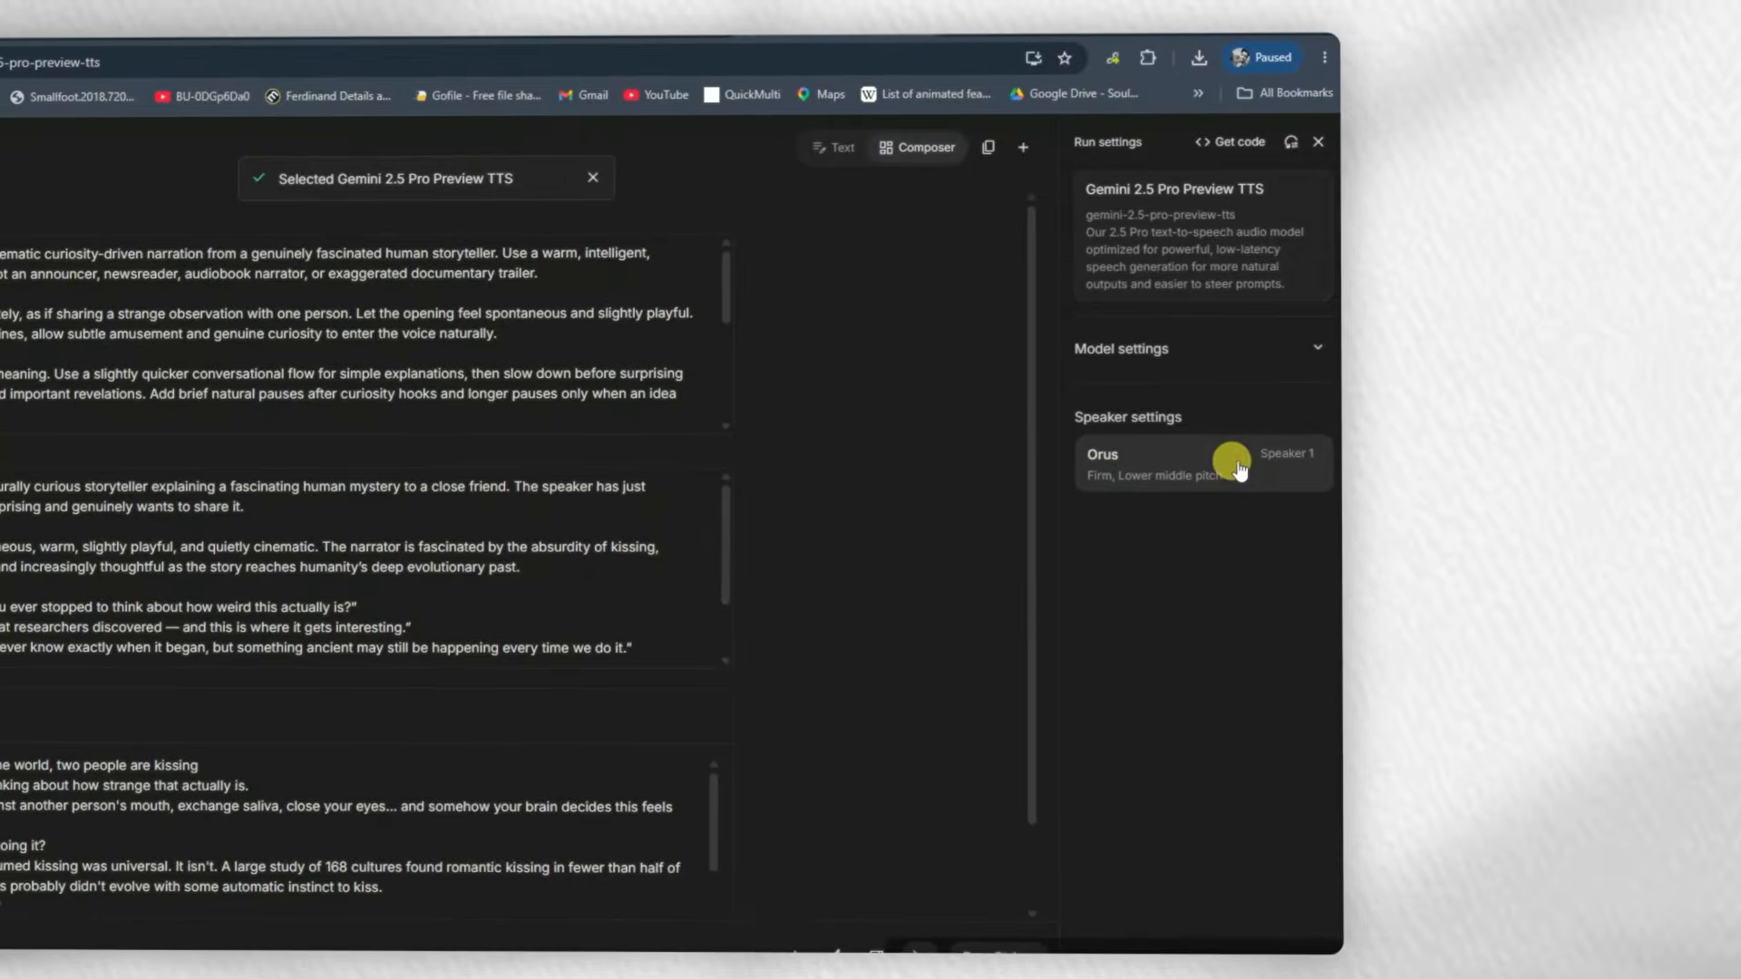
- Open Speaker 1's settings and preview the Achird, Algieba and Alnilam voices
{"action": "left_click", "coordinate": [1226, 460]}
{"action": "left_click", "coordinate": [1280, 596]}
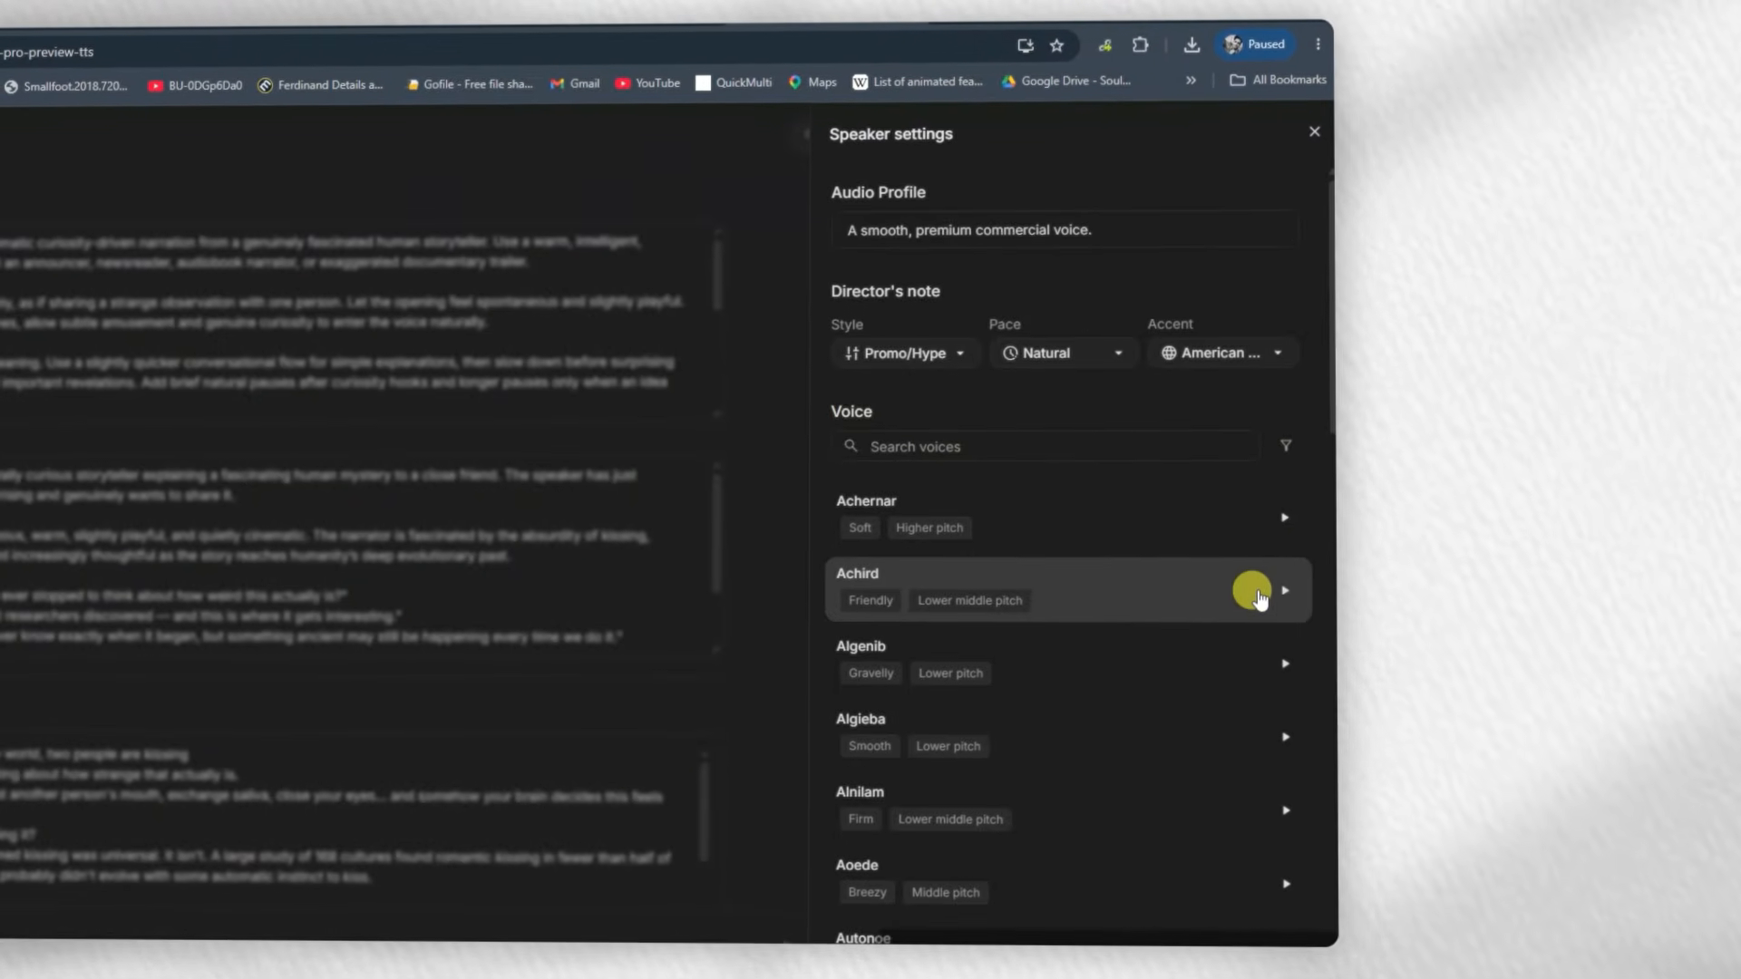
{"action": "left_click", "coordinate": [1284, 740]}
{"action": "left_click", "coordinate": [1286, 813]}
{"action": "left_click", "coordinate": [1283, 594]}
- Set the speaker's director's note to Vocal Smile style, Natural pace and American (Gen) accent, and close the speaker settings
{"action": "double_click", "coordinate": [889, 347]}
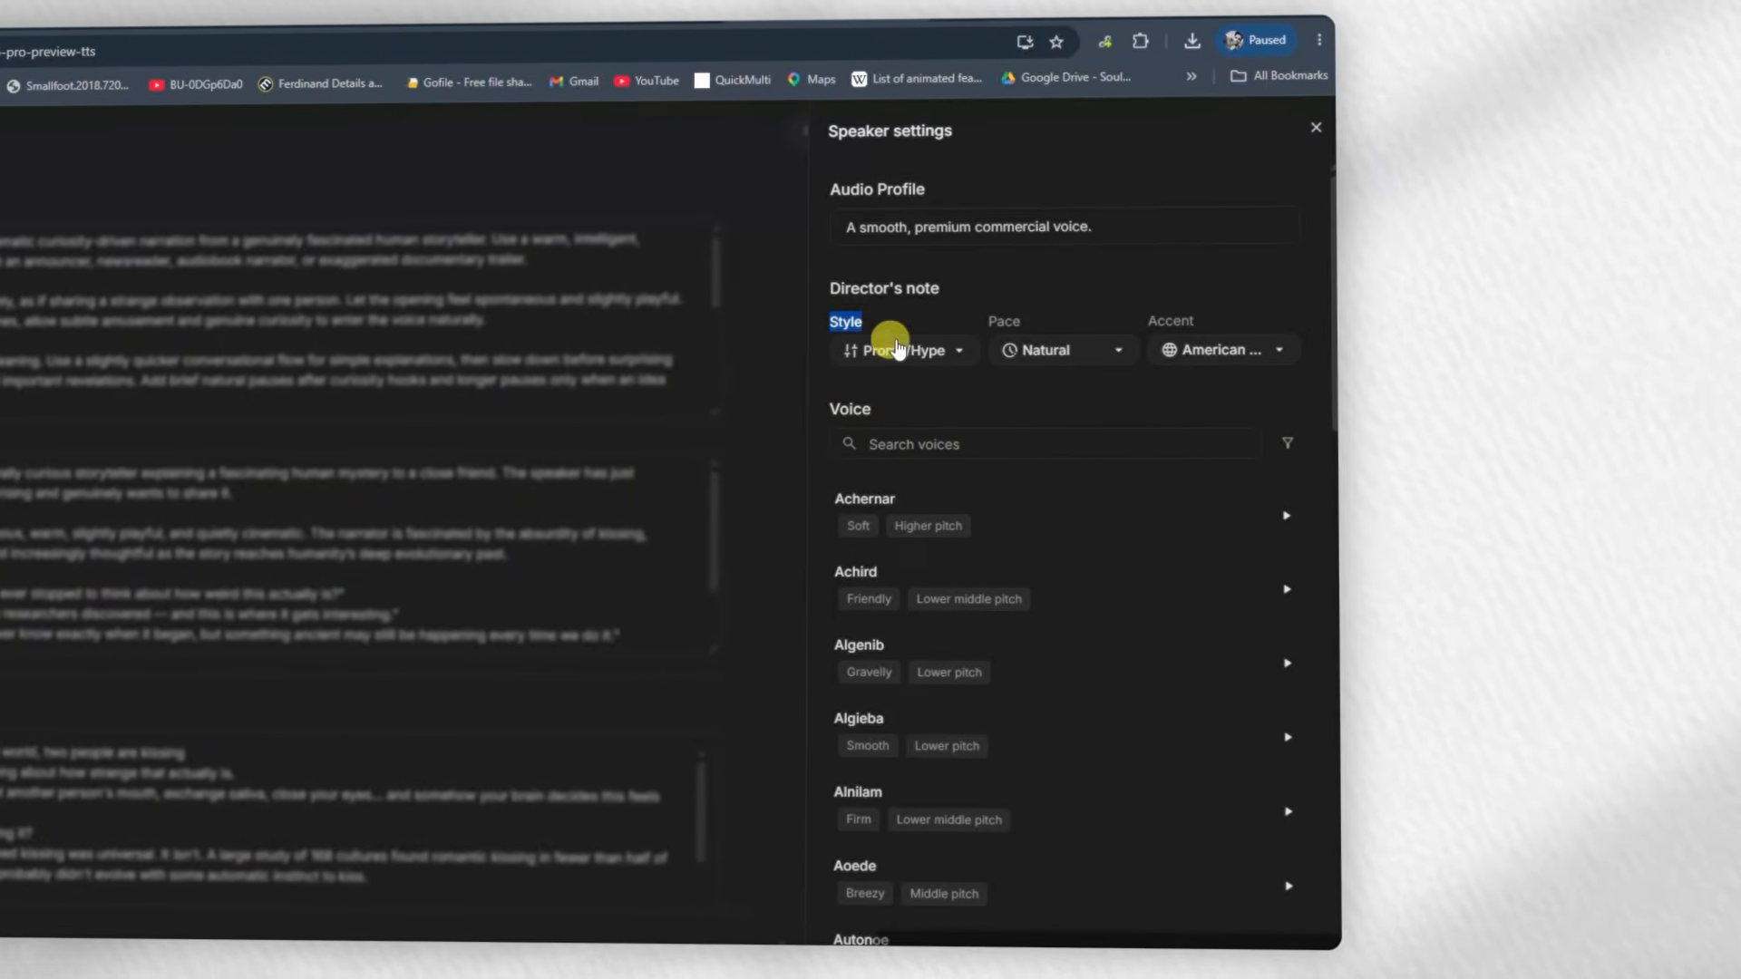
{"action": "left_click", "coordinate": [893, 354]}
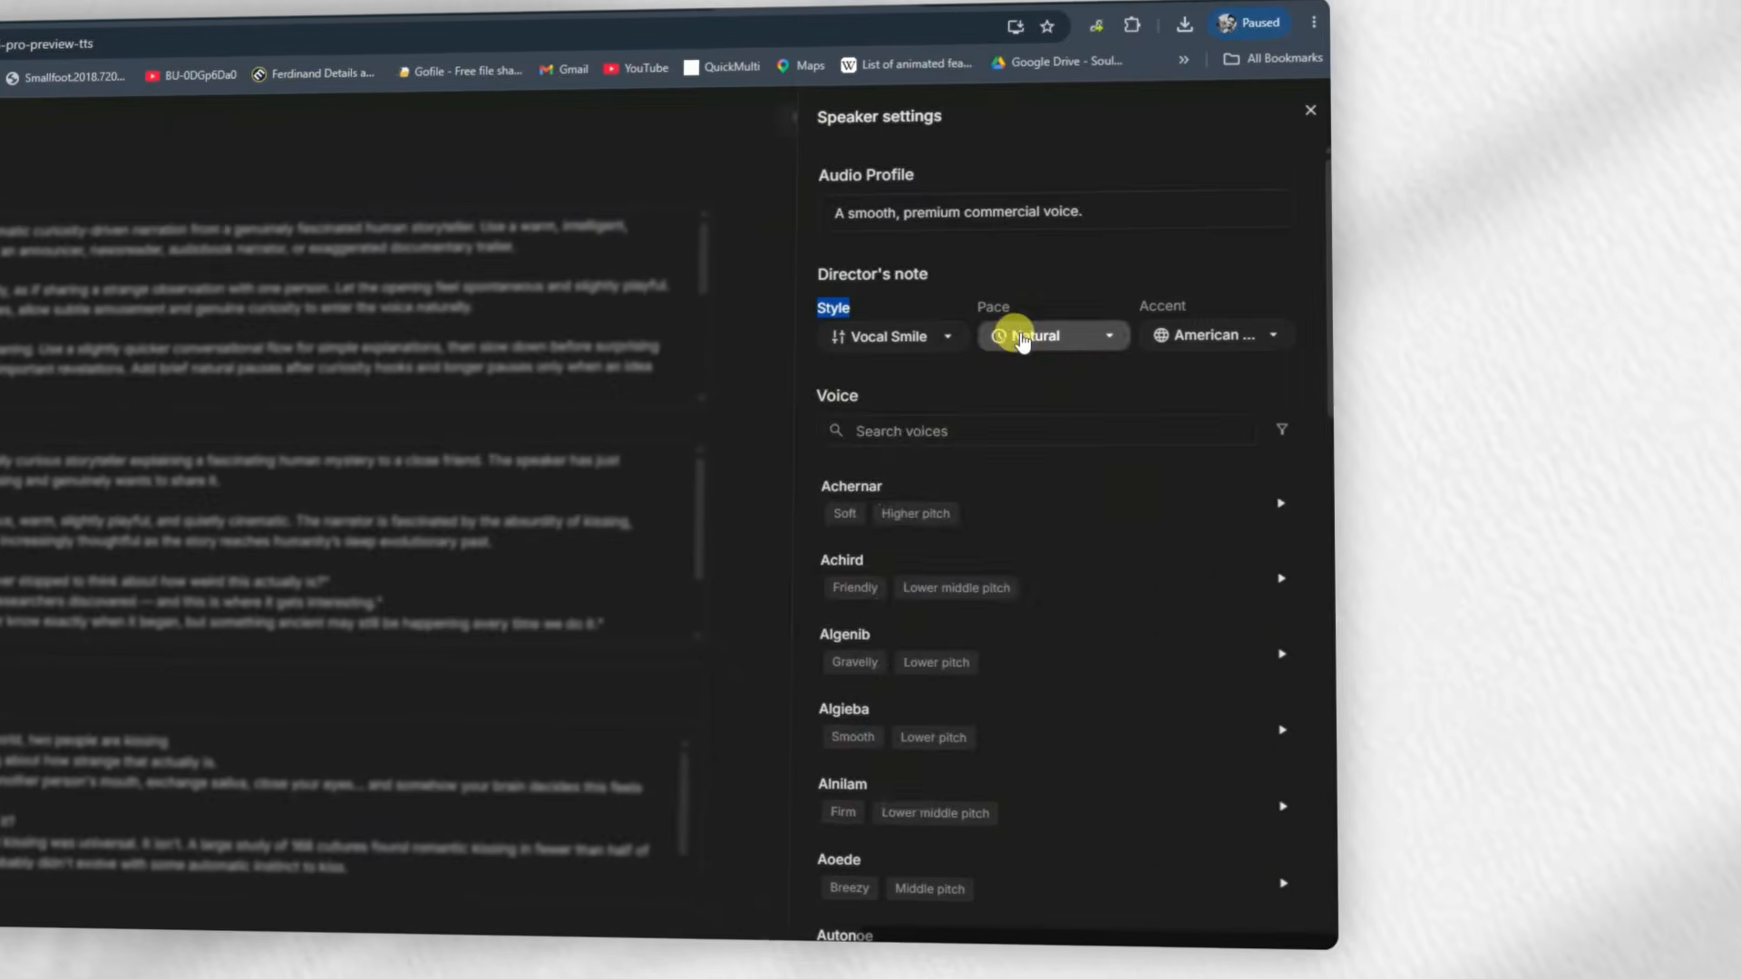
{"action": "left_click", "coordinate": [1025, 345]}
{"action": "left_click", "coordinate": [1019, 379]}
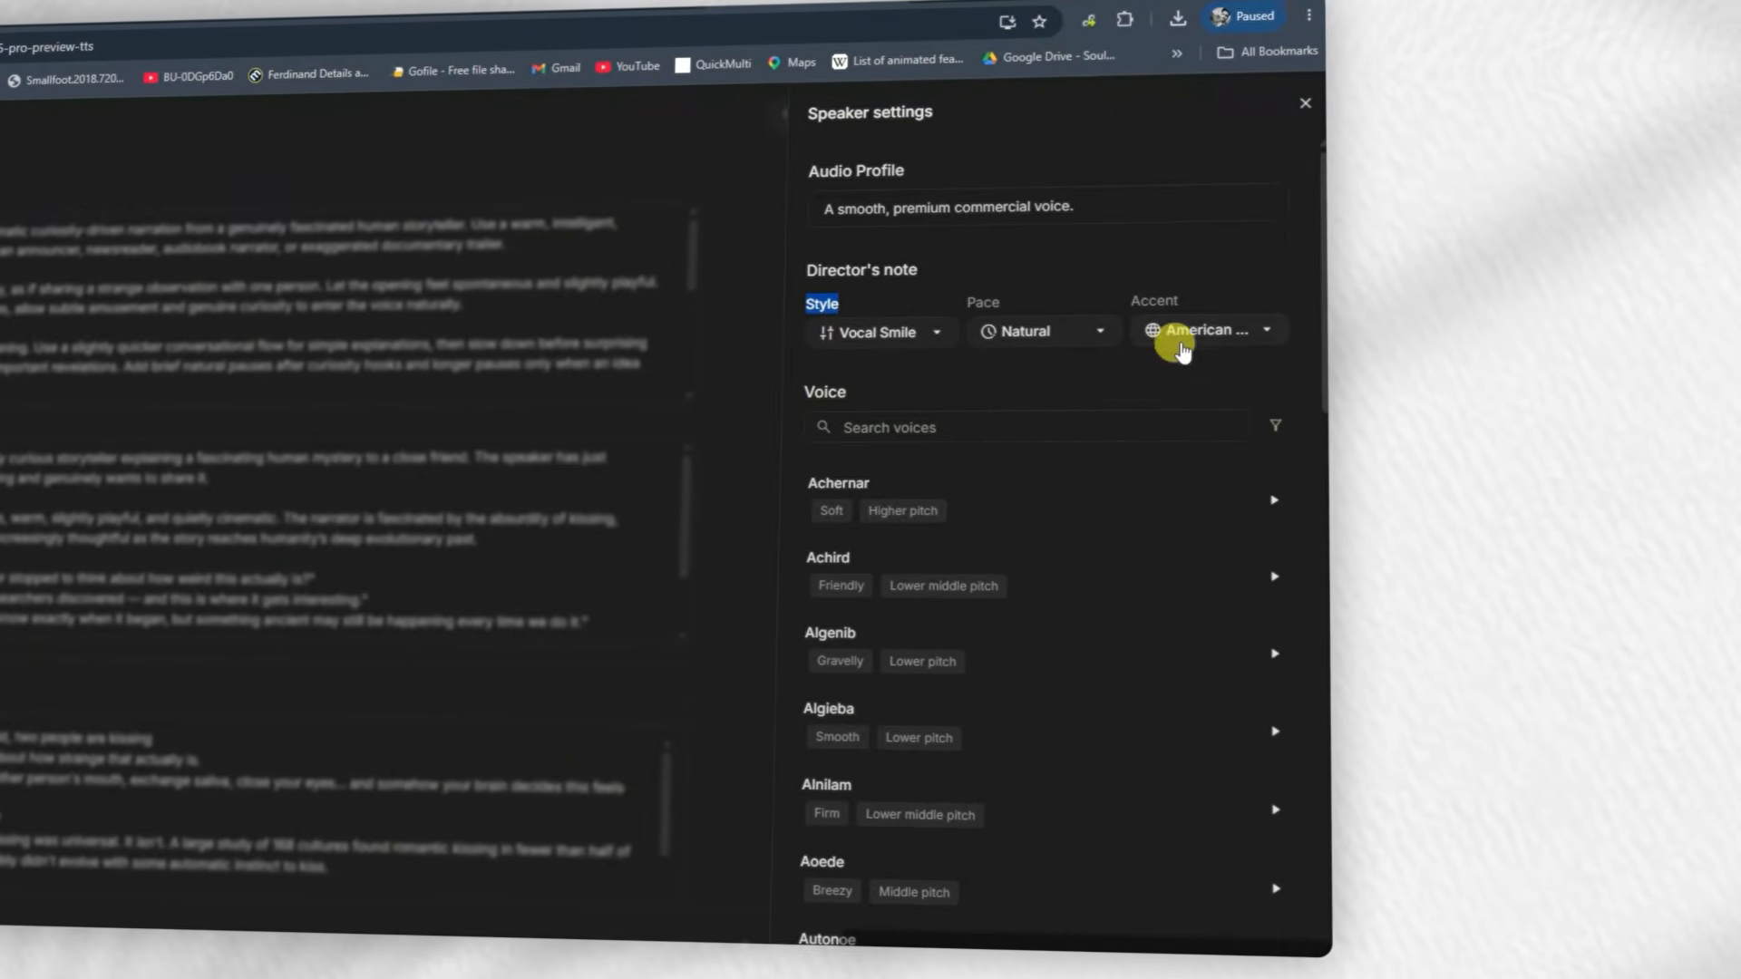
{"action": "left_click", "coordinate": [1179, 332]}
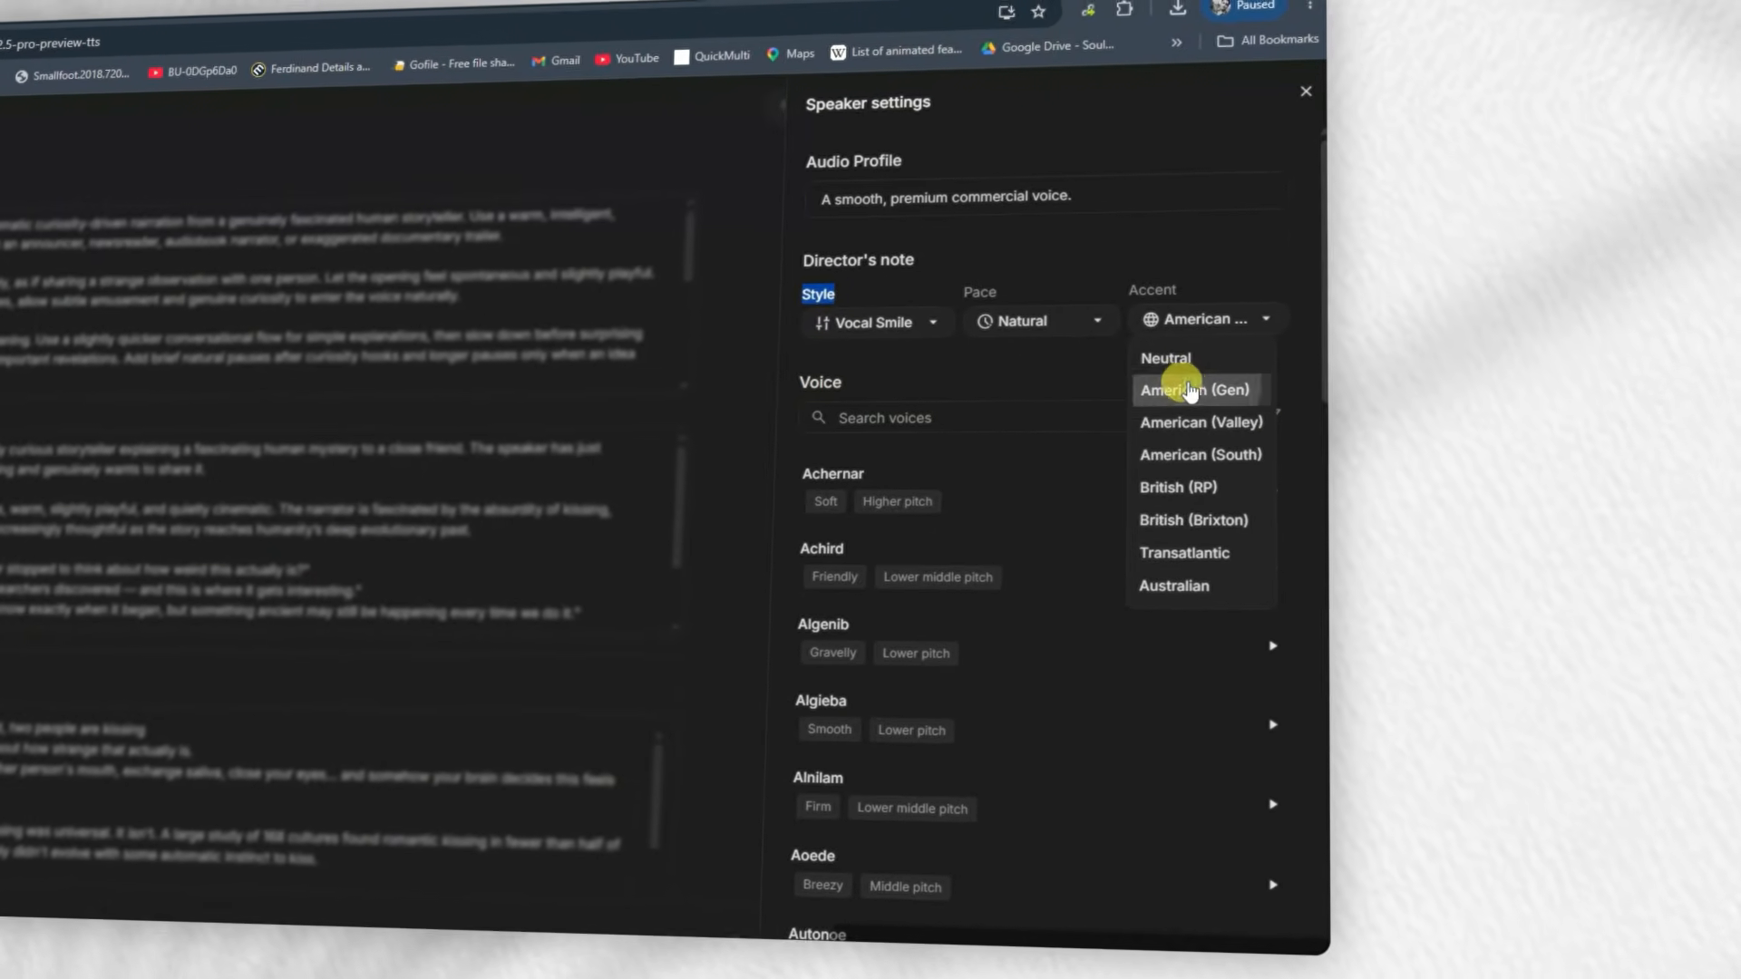
{"action": "left_click", "coordinate": [1193, 386]}
{"action": "left_click", "coordinate": [1298, 87]}
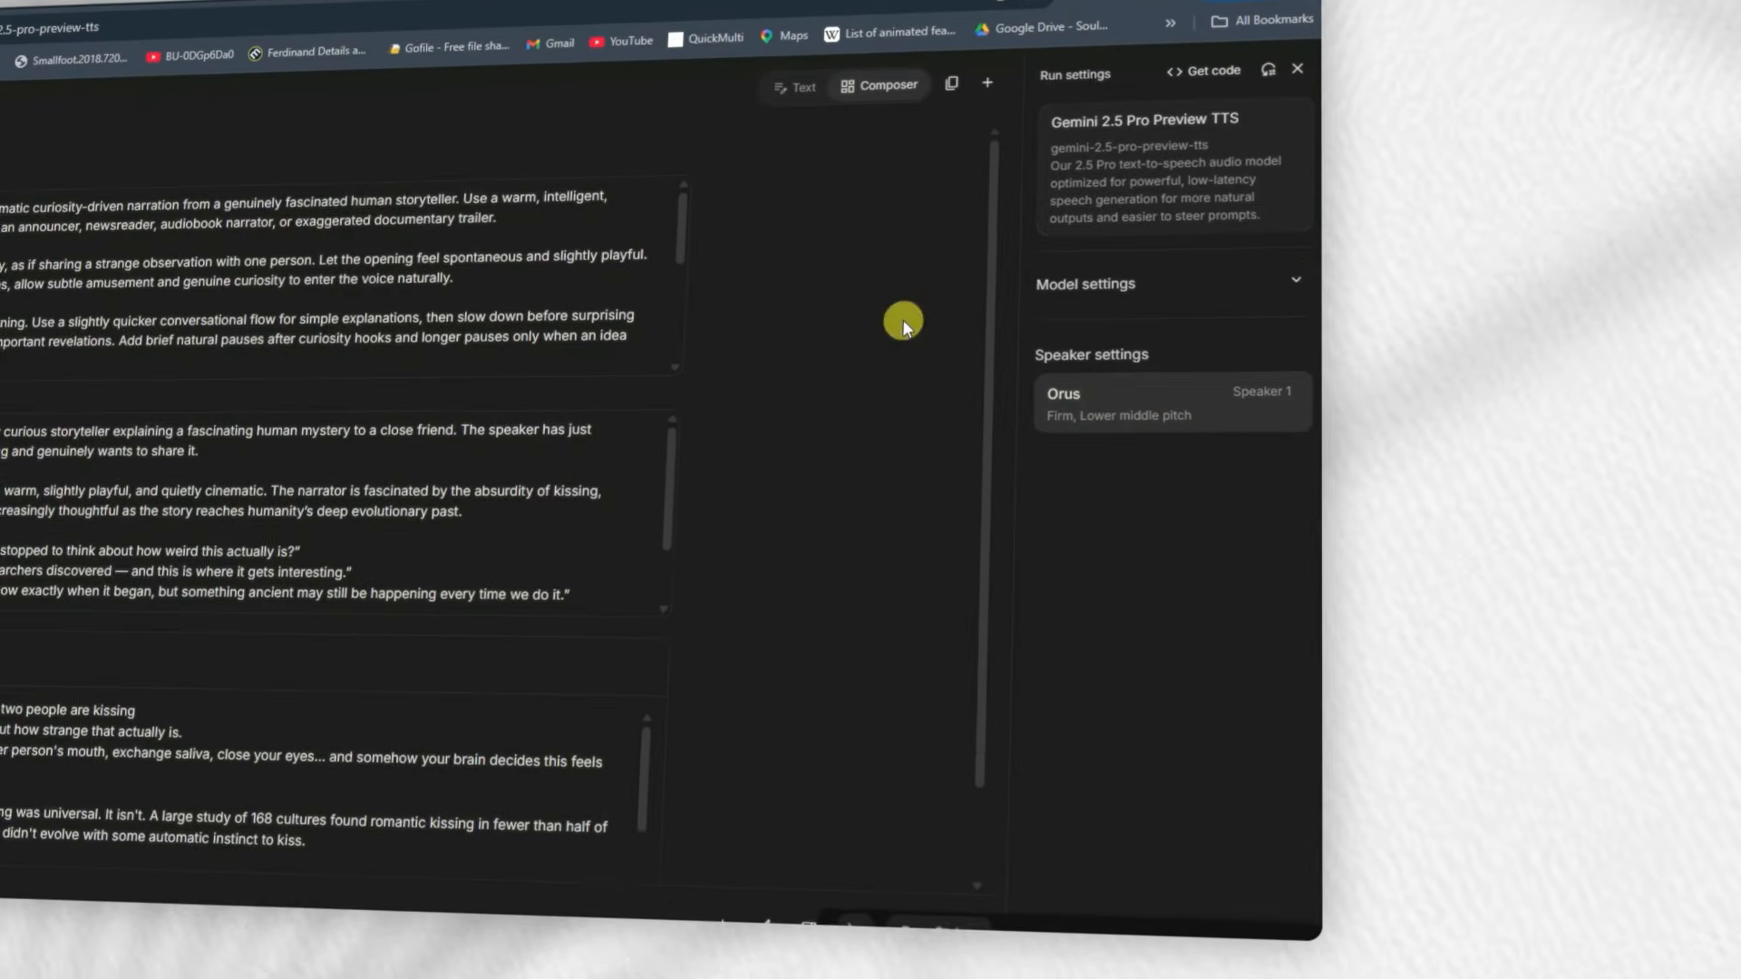
- Set the speech model's temperature to 0.75
{"action": "left_click", "coordinate": [1038, 280]}
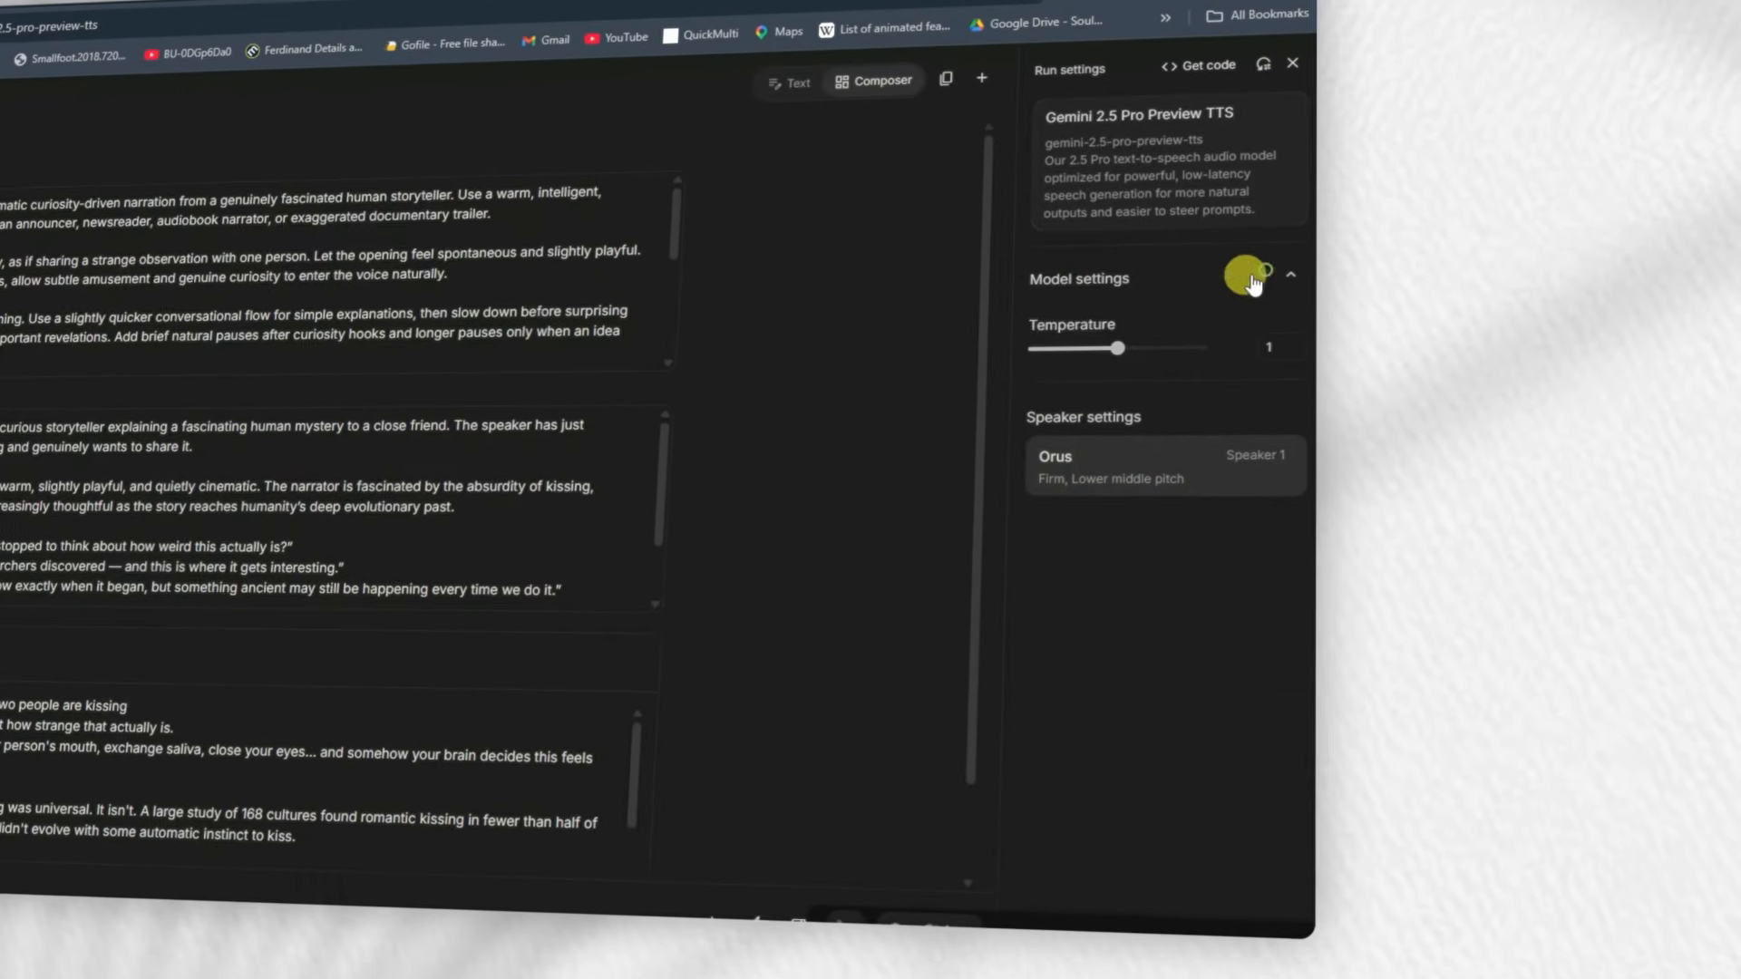
{"action": "left_click", "coordinate": [1108, 347]}
{"action": "left_click_drag", "start_coordinate": [1108, 347], "coordinate": [1096, 347]}
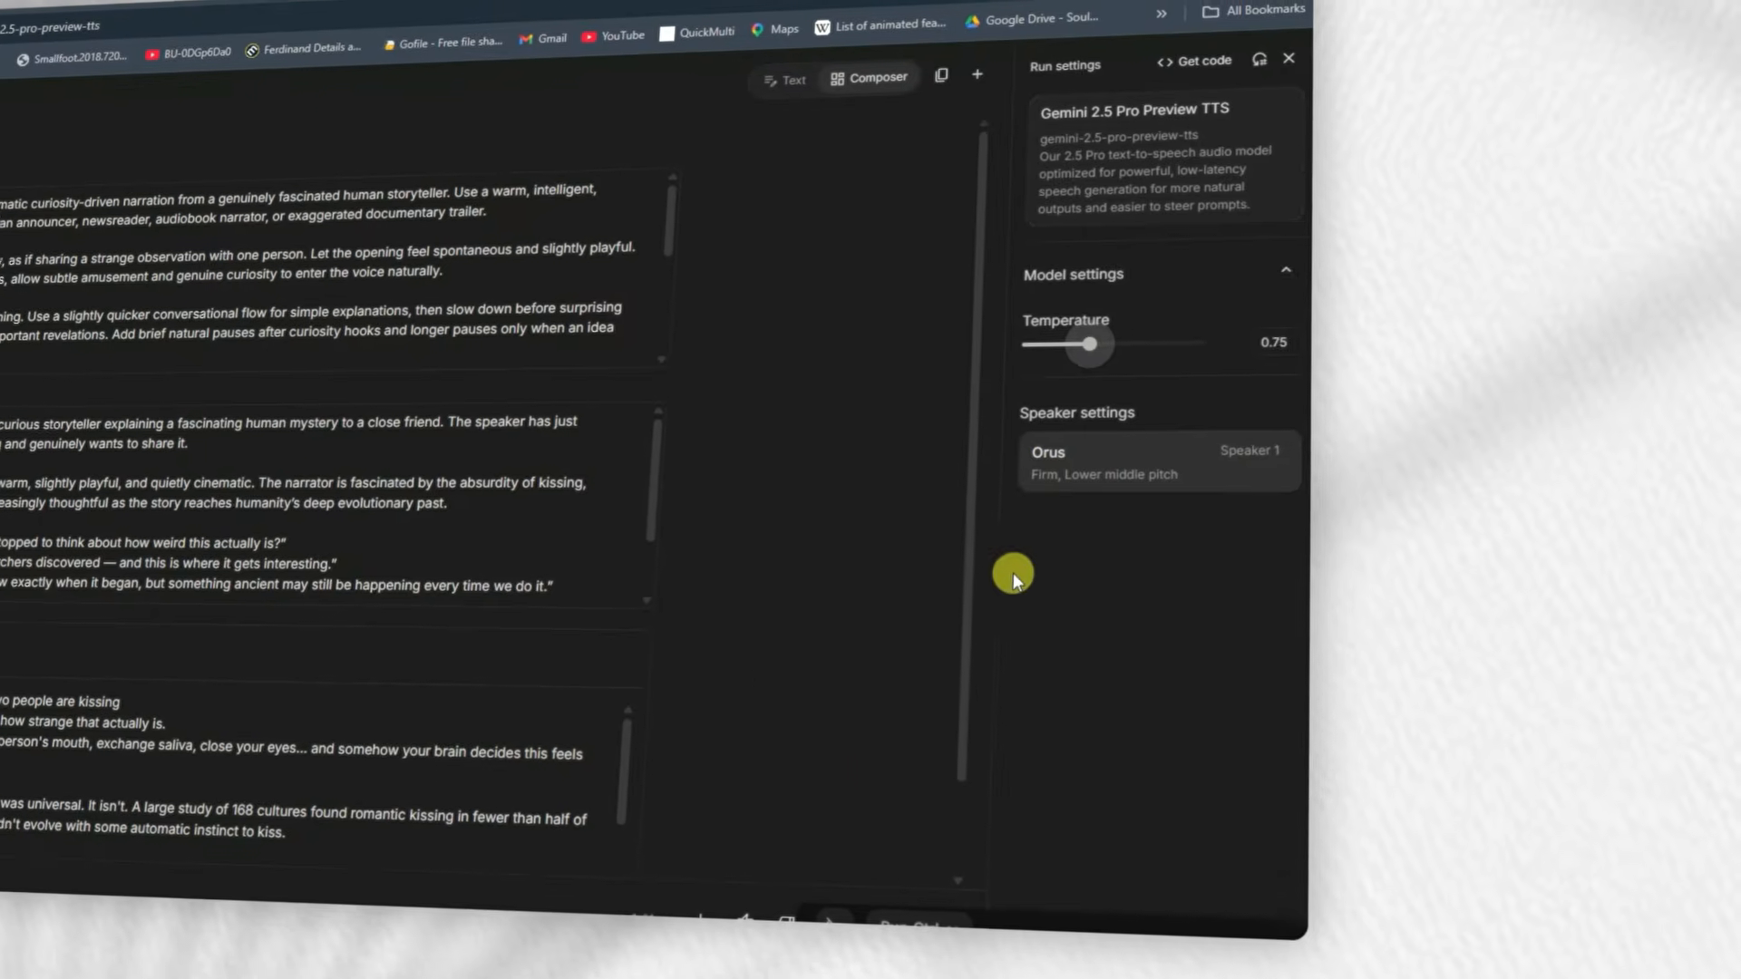
- Generate the kissing narration speech and download the audio file
{"action": "scroll", "coordinate": [952, 725], "scroll_direction": "down", "scroll_amount": 2}
{"action": "left_click", "coordinate": [920, 922]}
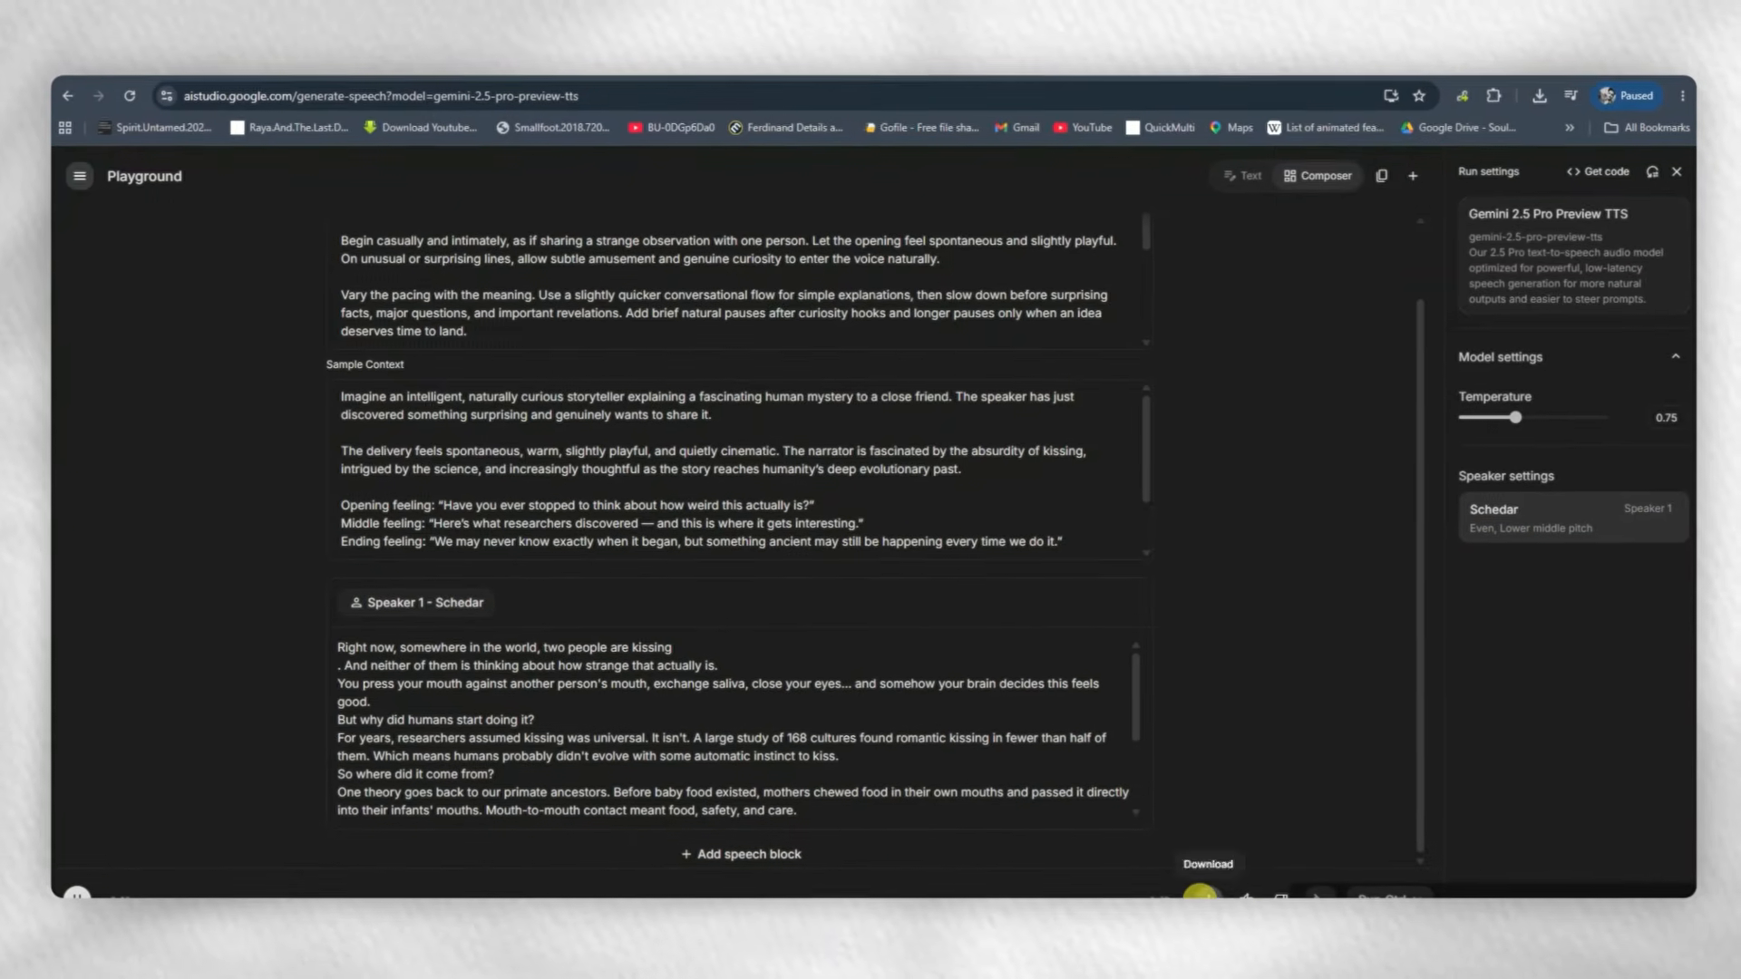
{"action": "left_click", "coordinate": [1199, 890]}
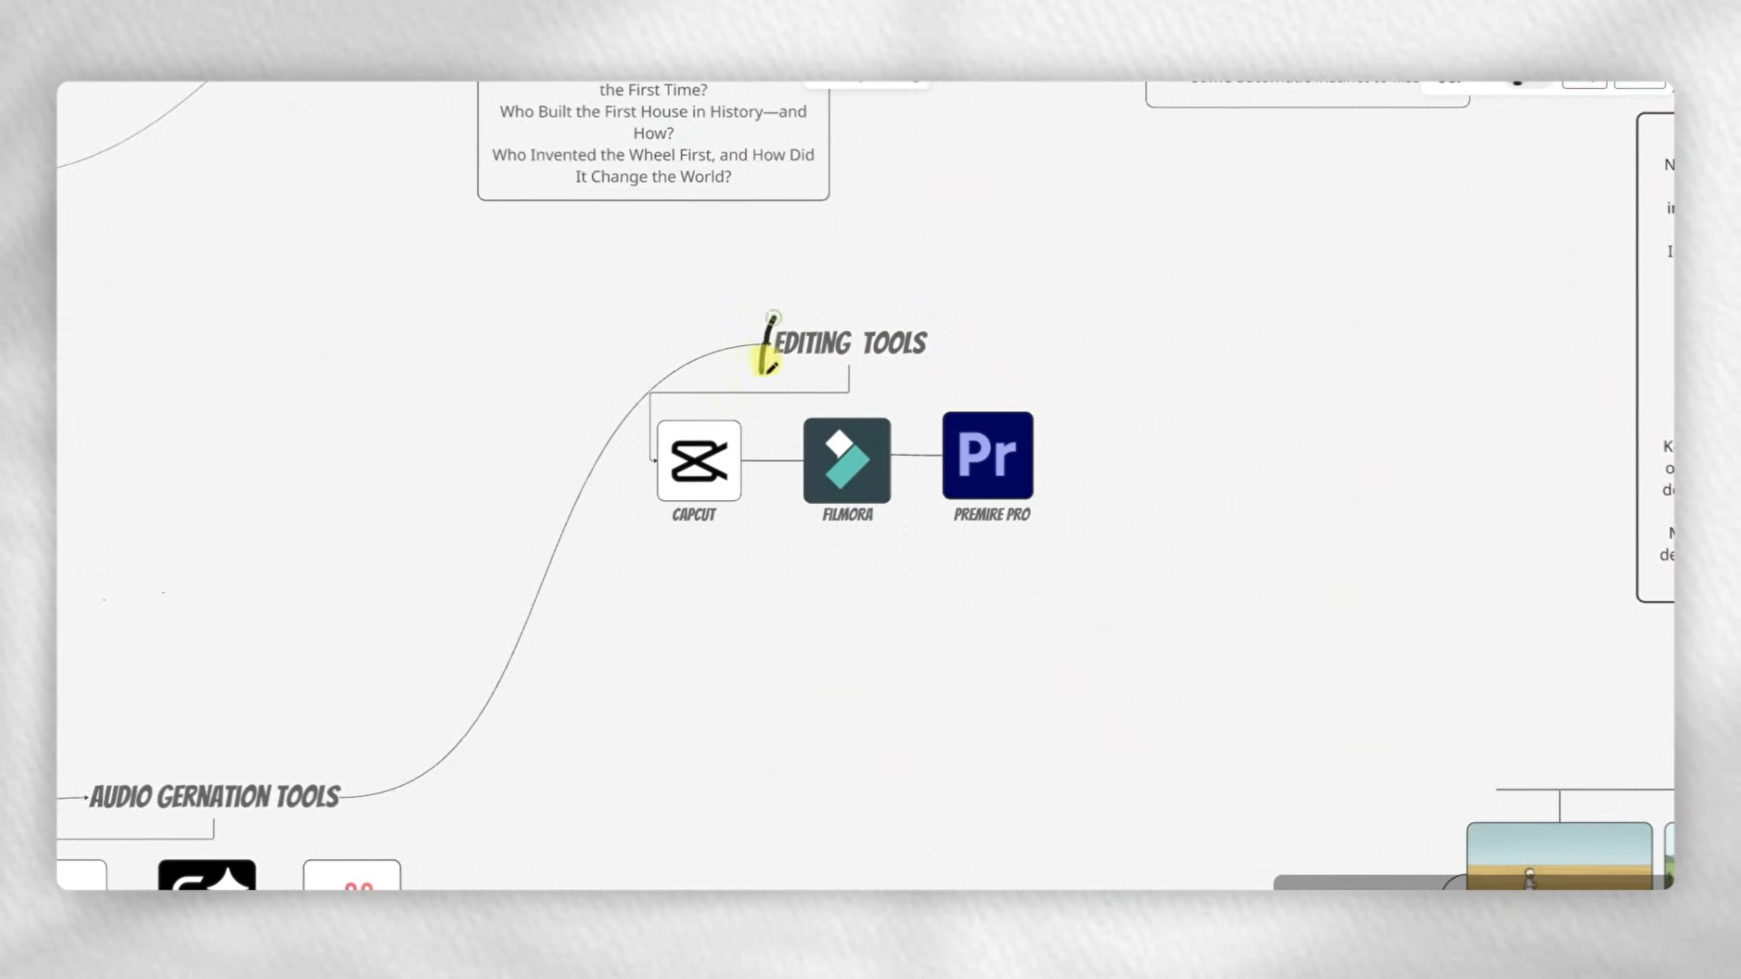
- Mark up the mind map by hand, framing the Editing Tools heading and outlining and ticking CapCut, Filmora and Premiere Pro
{"action": "mouse_move", "coordinate": [764, 364]}
{"action": "left_mouse_down"}
{"action": "mouse_move", "coordinate": [891, 372]}
{"action": "mouse_move", "coordinate": [943, 307]}
{"action": "left_mouse_up"}
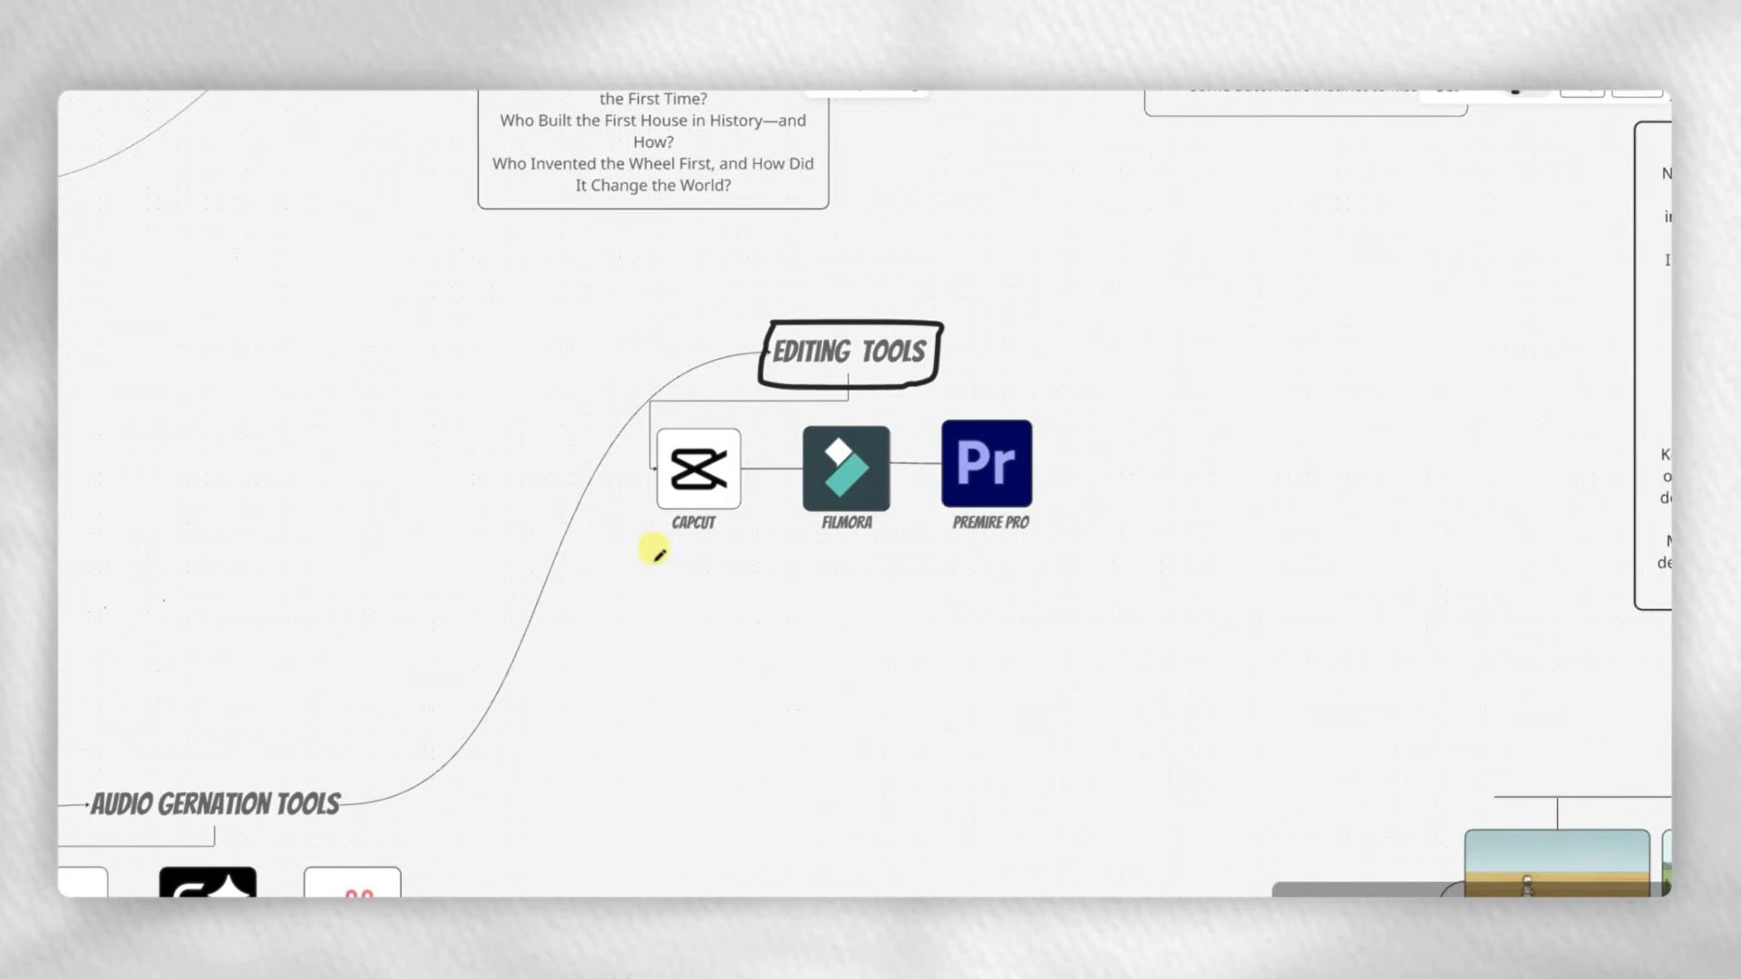
{"action": "left_click_drag", "start_coordinate": [813, 548], "coordinate": [903, 510]}
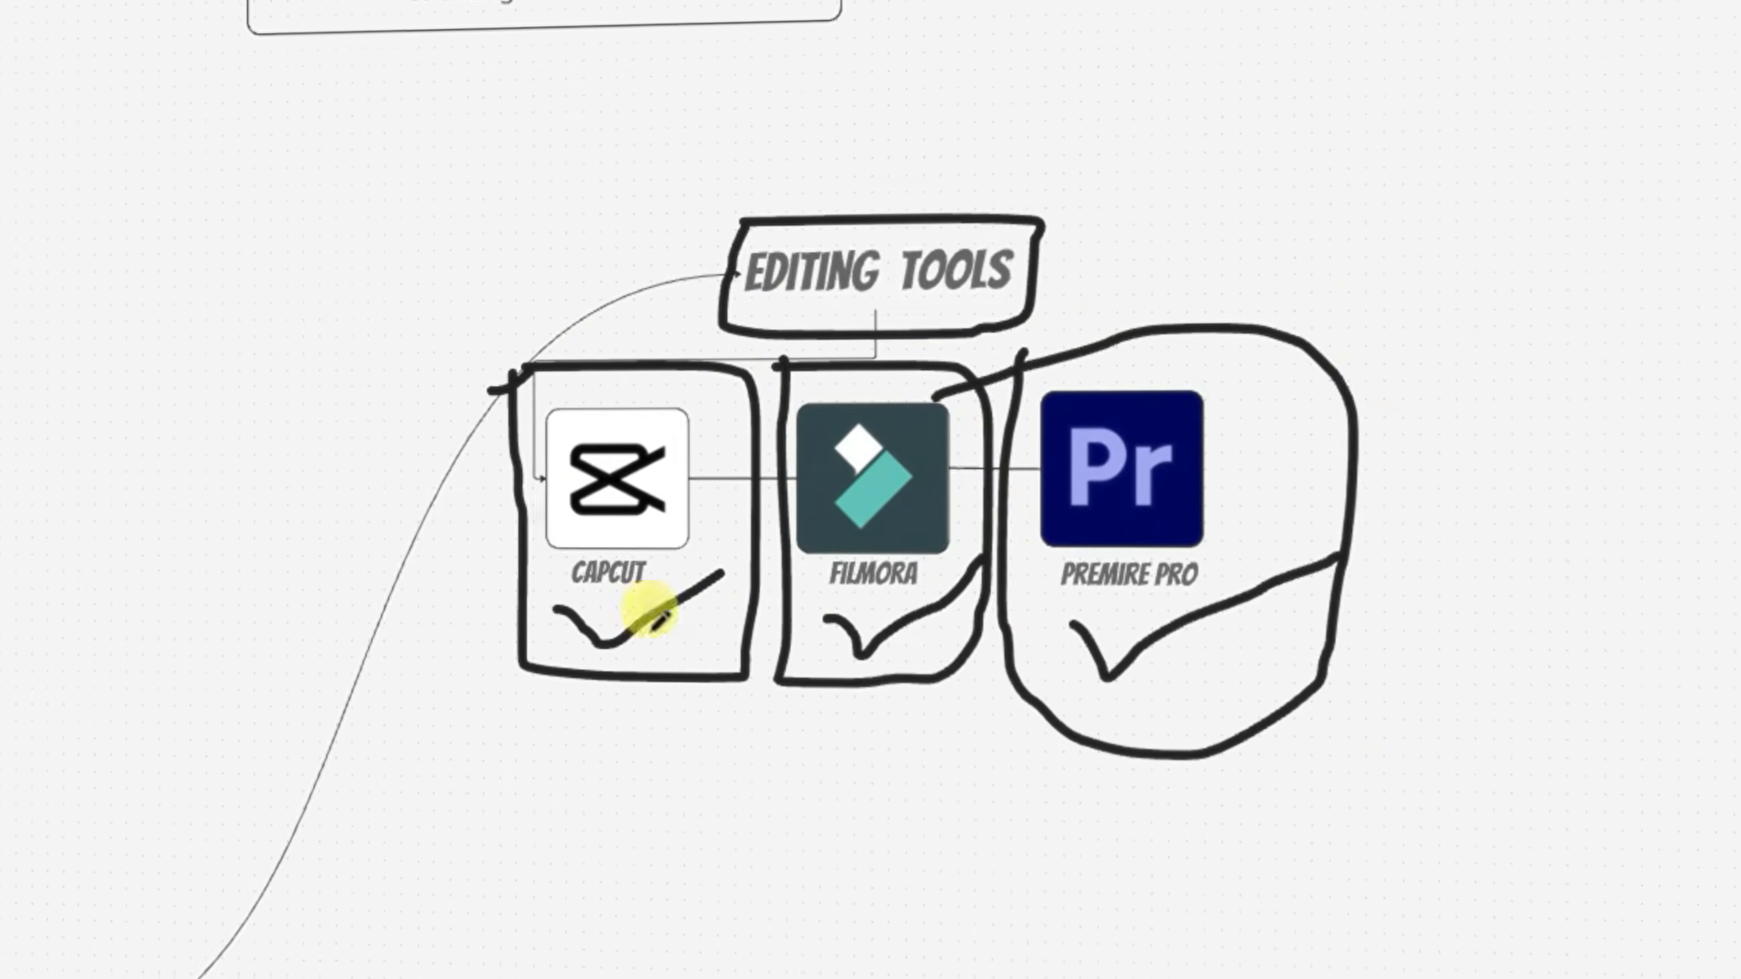
{"action": "left_click_drag", "start_coordinate": [825, 646], "coordinate": [1033, 358]}
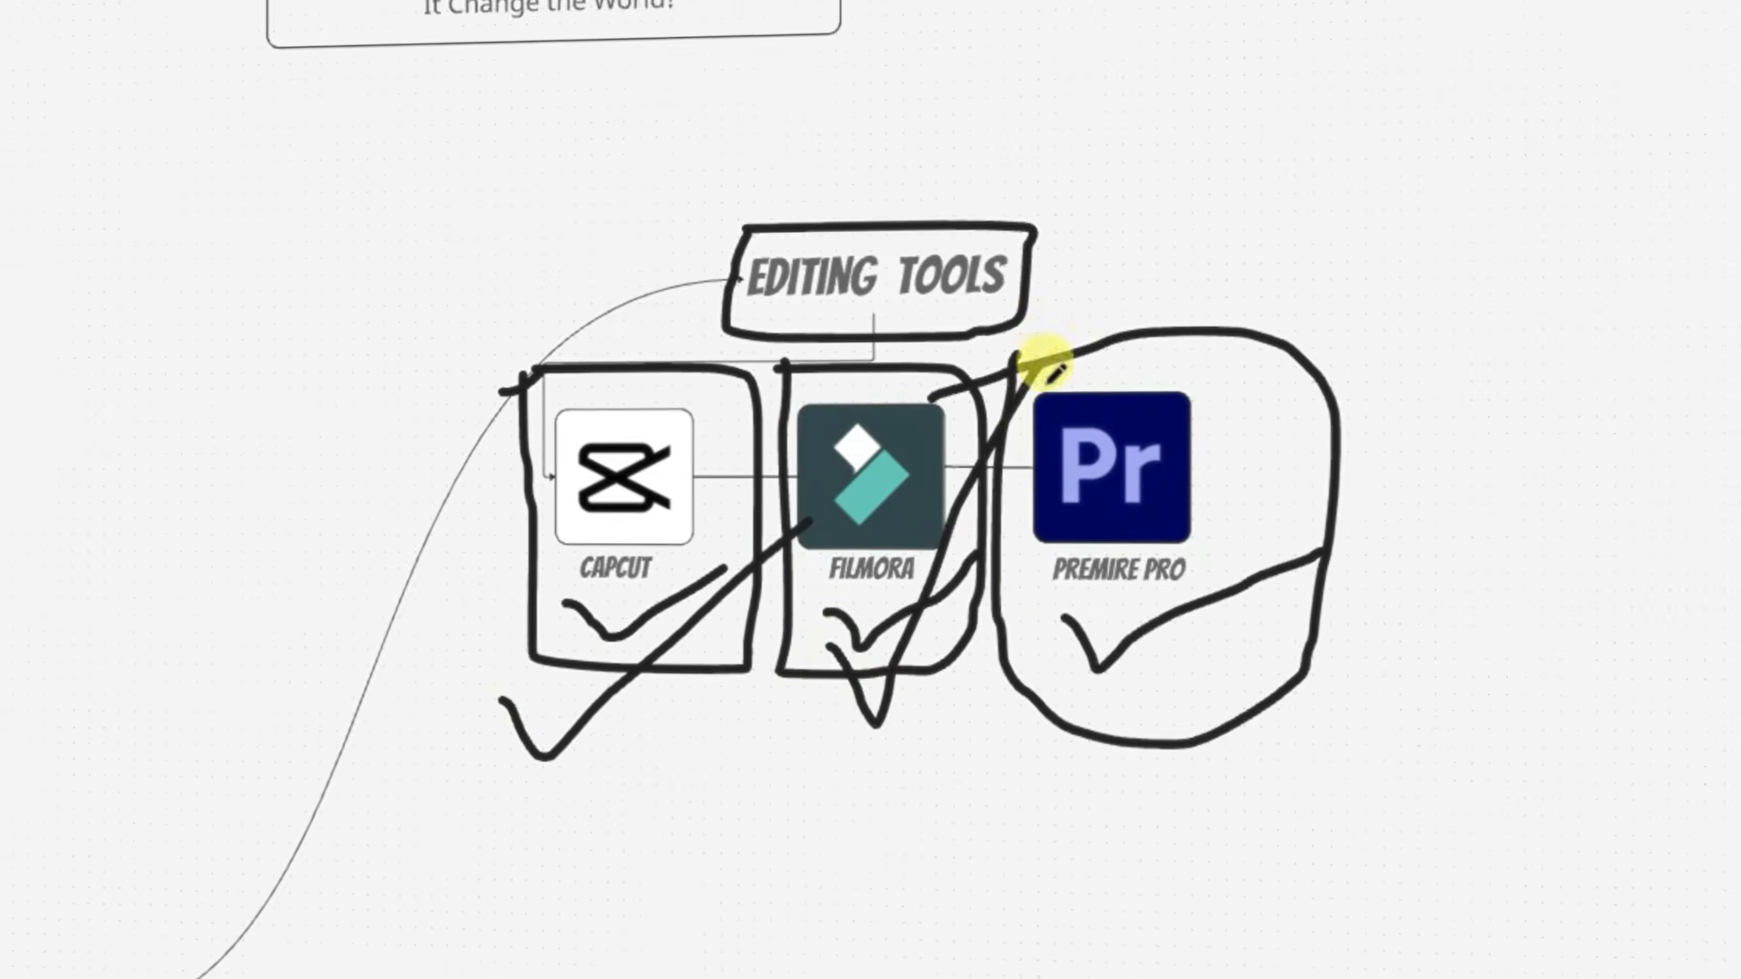
{"action": "mouse_move", "coordinate": [999, 631]}
{"action": "left_mouse_down"}
{"action": "mouse_move", "coordinate": [1288, 573]}
{"action": "mouse_move", "coordinate": [1511, 370]}
{"action": "left_mouse_up"}
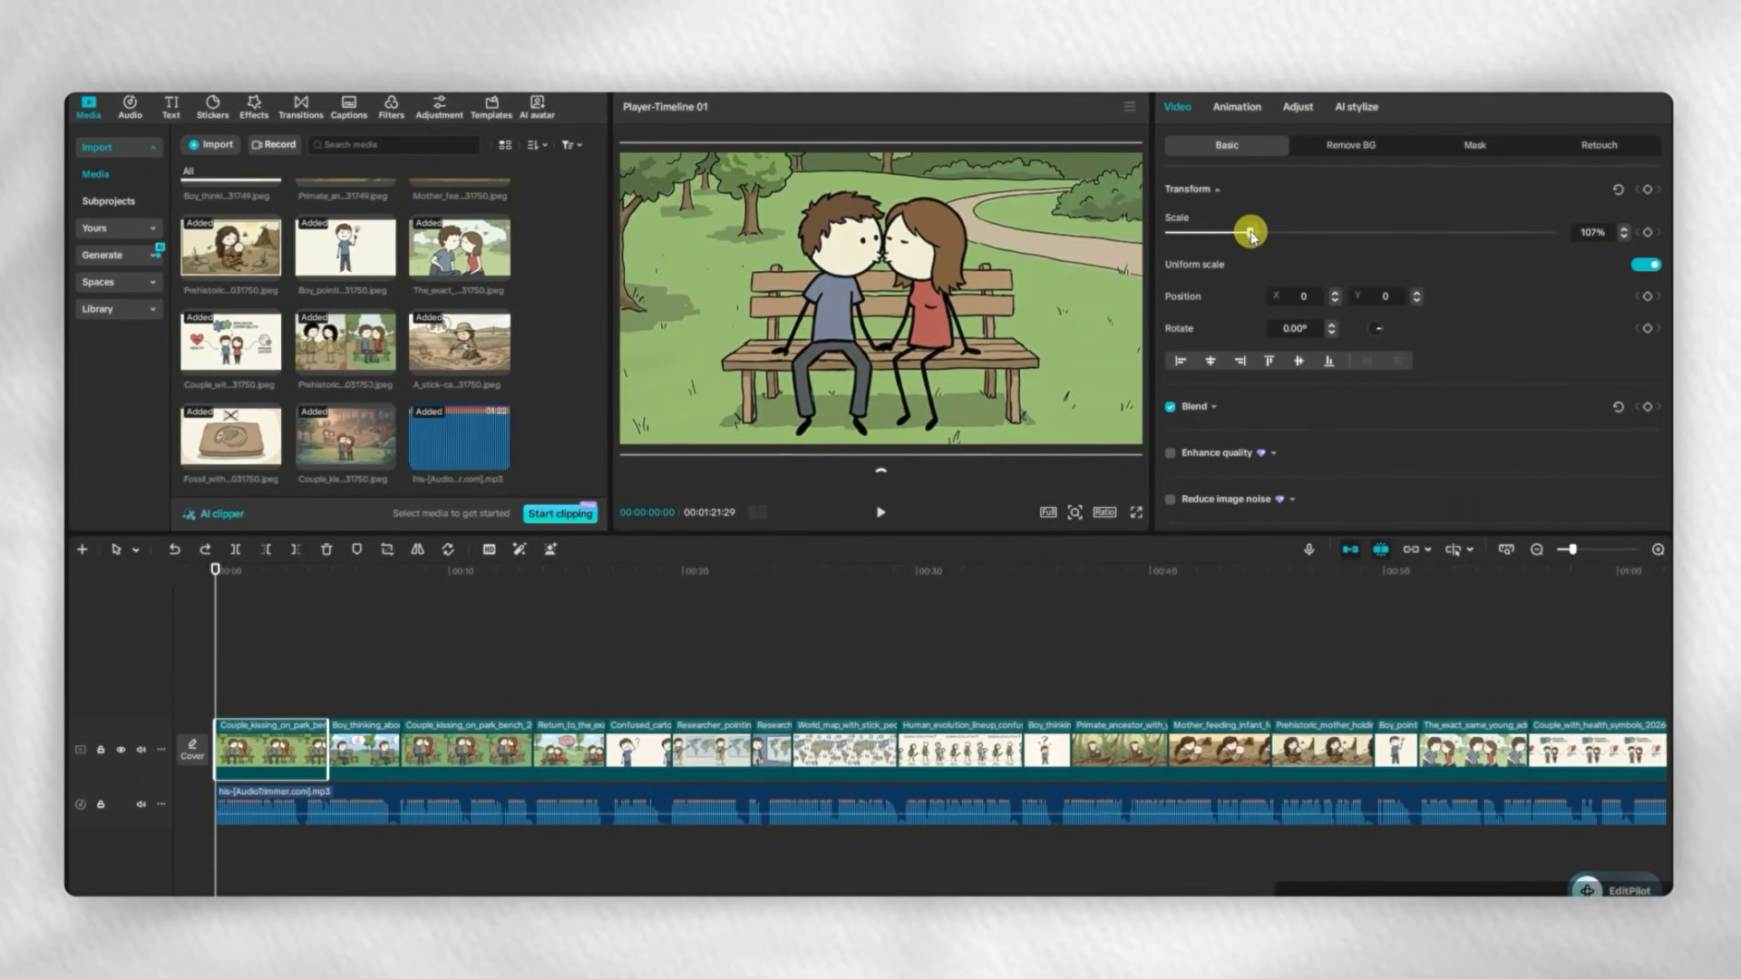
- Scale the first timeline clip to 122% at its start and set its scale to 100% near its end
{"action": "left_click_drag", "start_coordinate": [1251, 233], "coordinate": [1261, 233]}
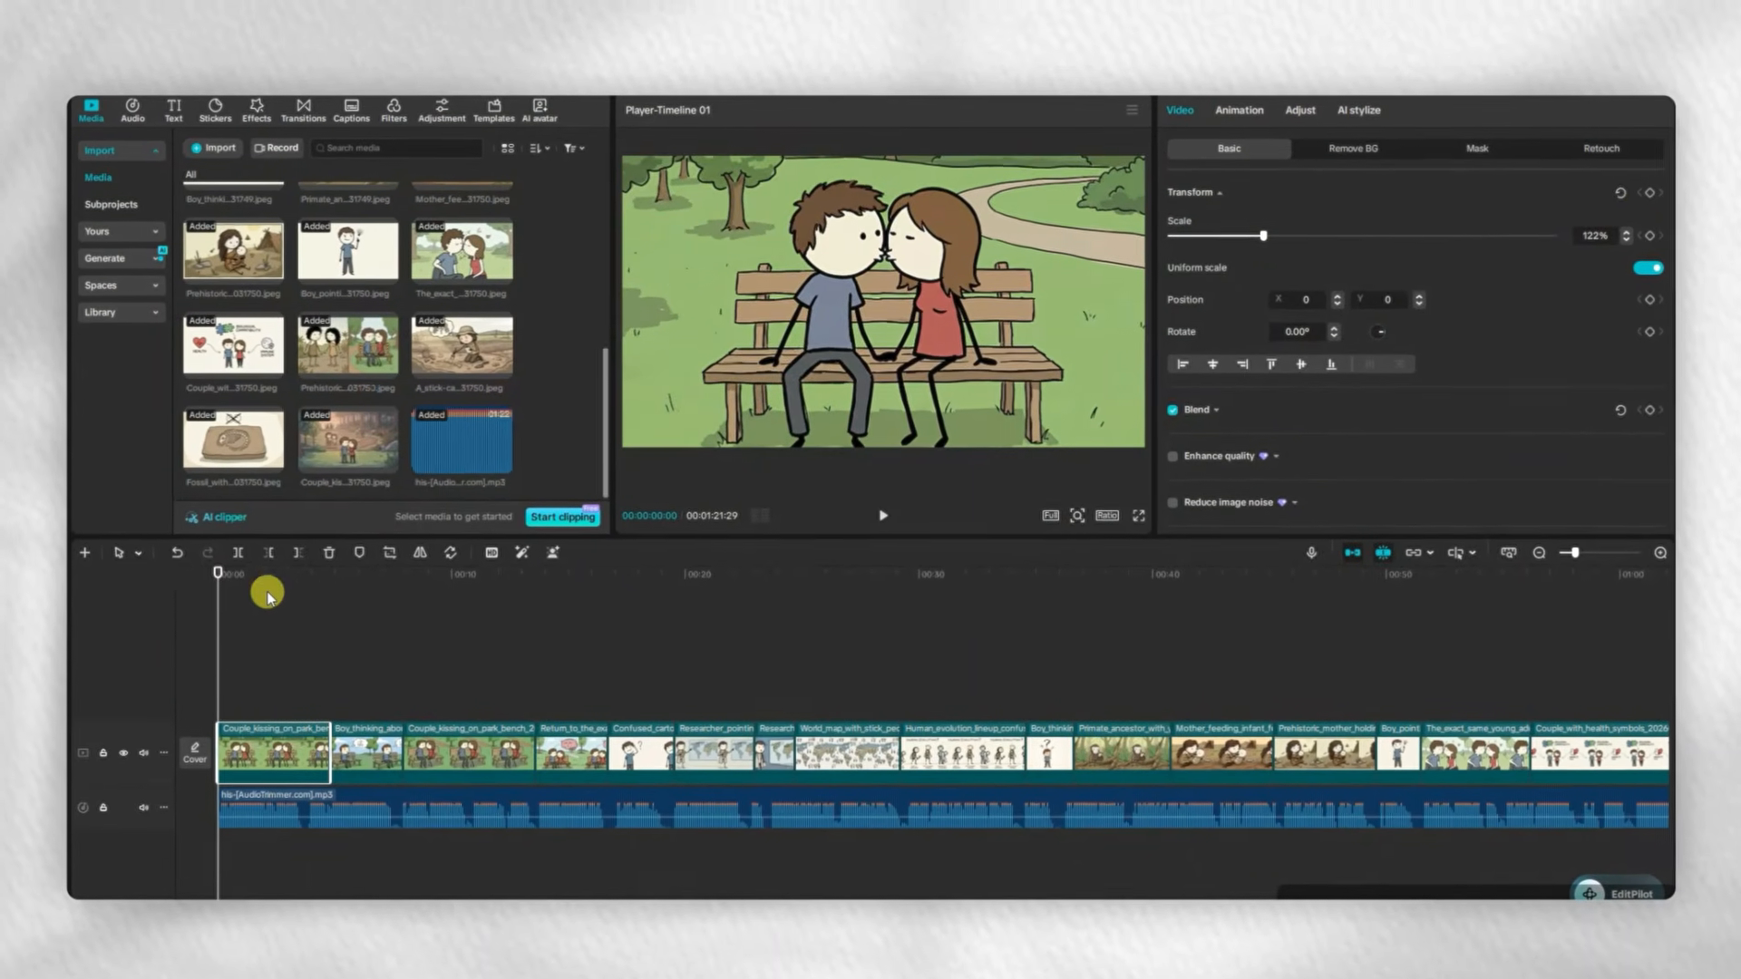
{"action": "left_click_drag", "start_coordinate": [267, 596], "coordinate": [327, 605]}
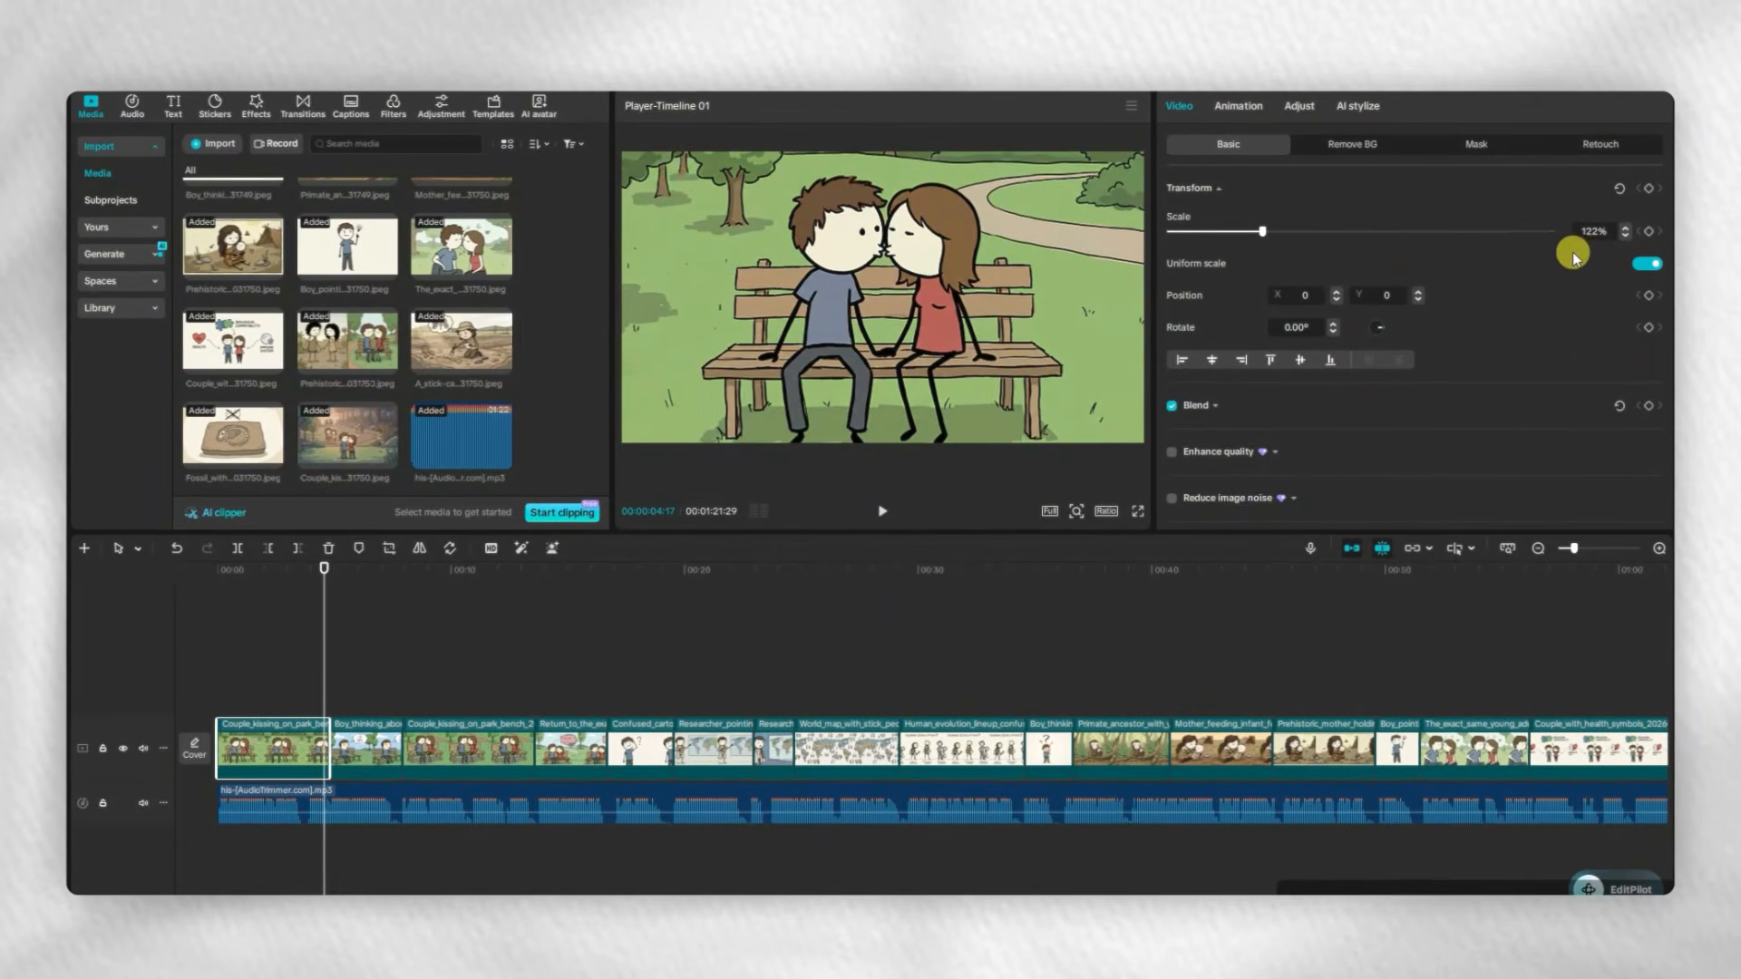
{"action": "left_click", "coordinate": [1587, 231]}
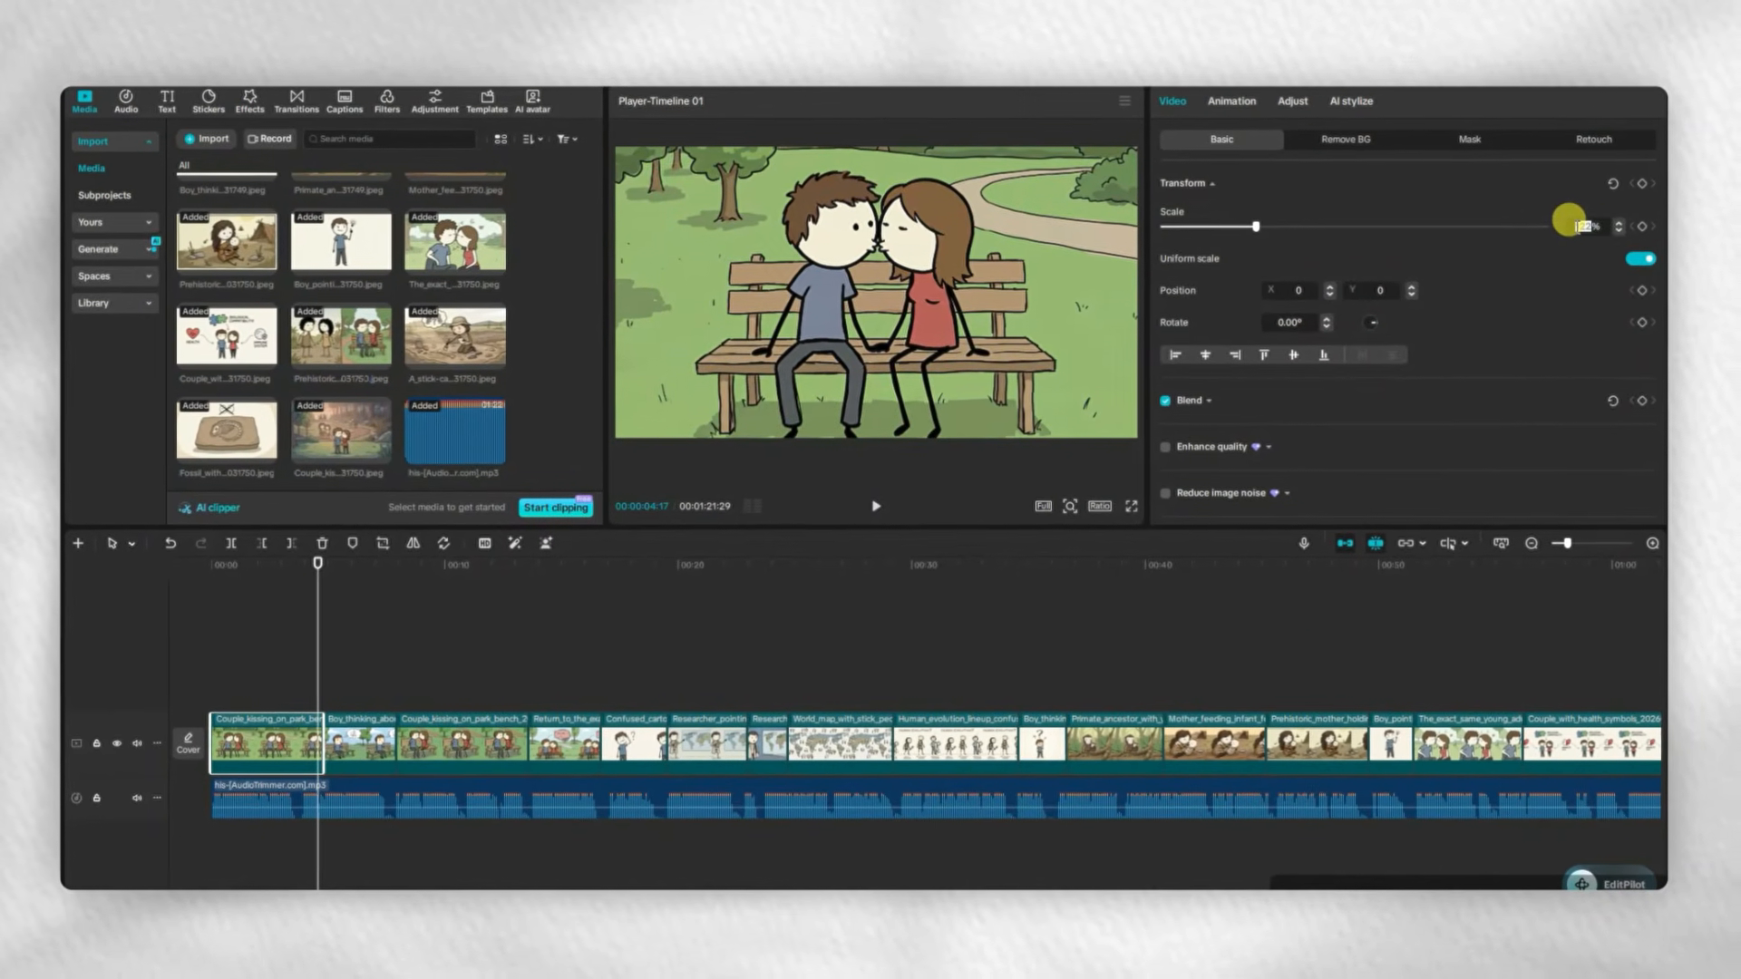
{"action": "type", "text": "100"}
{"action": "key", "text": "Return"}
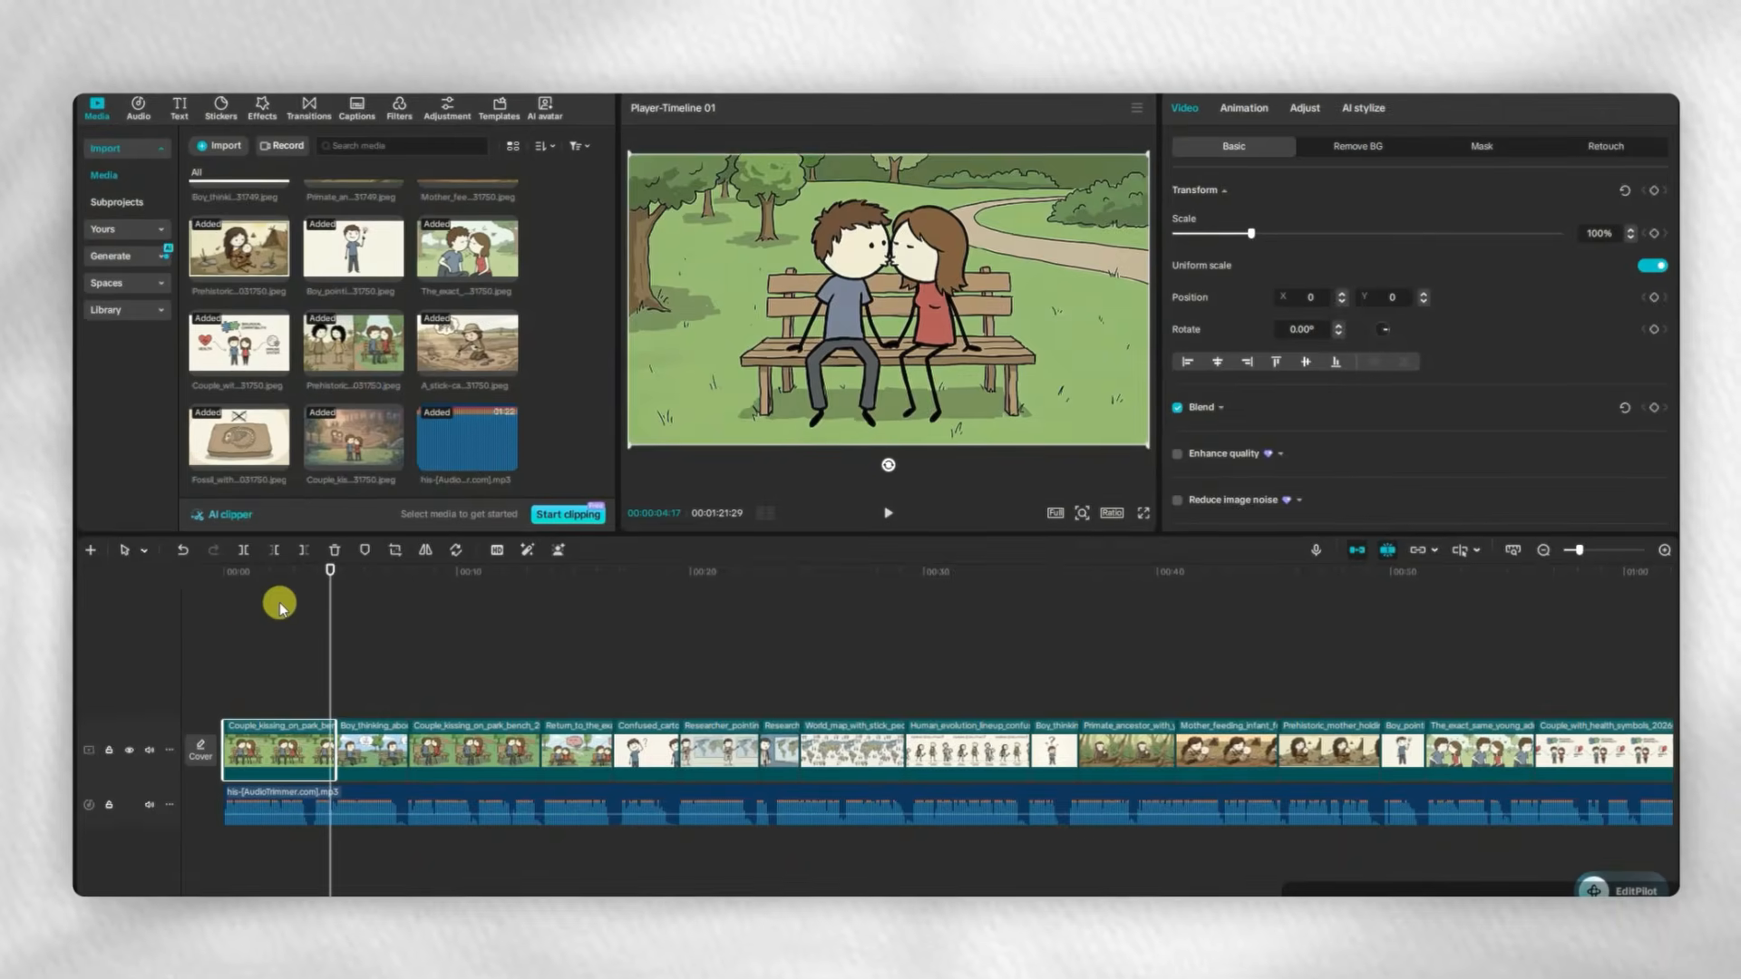
- Animate the first clip's scale with keyframes from 125% to 100% near its end, adjusting the picture's vertical position
{"action": "left_click_drag", "start_coordinate": [1251, 233], "coordinate": [1270, 233]}
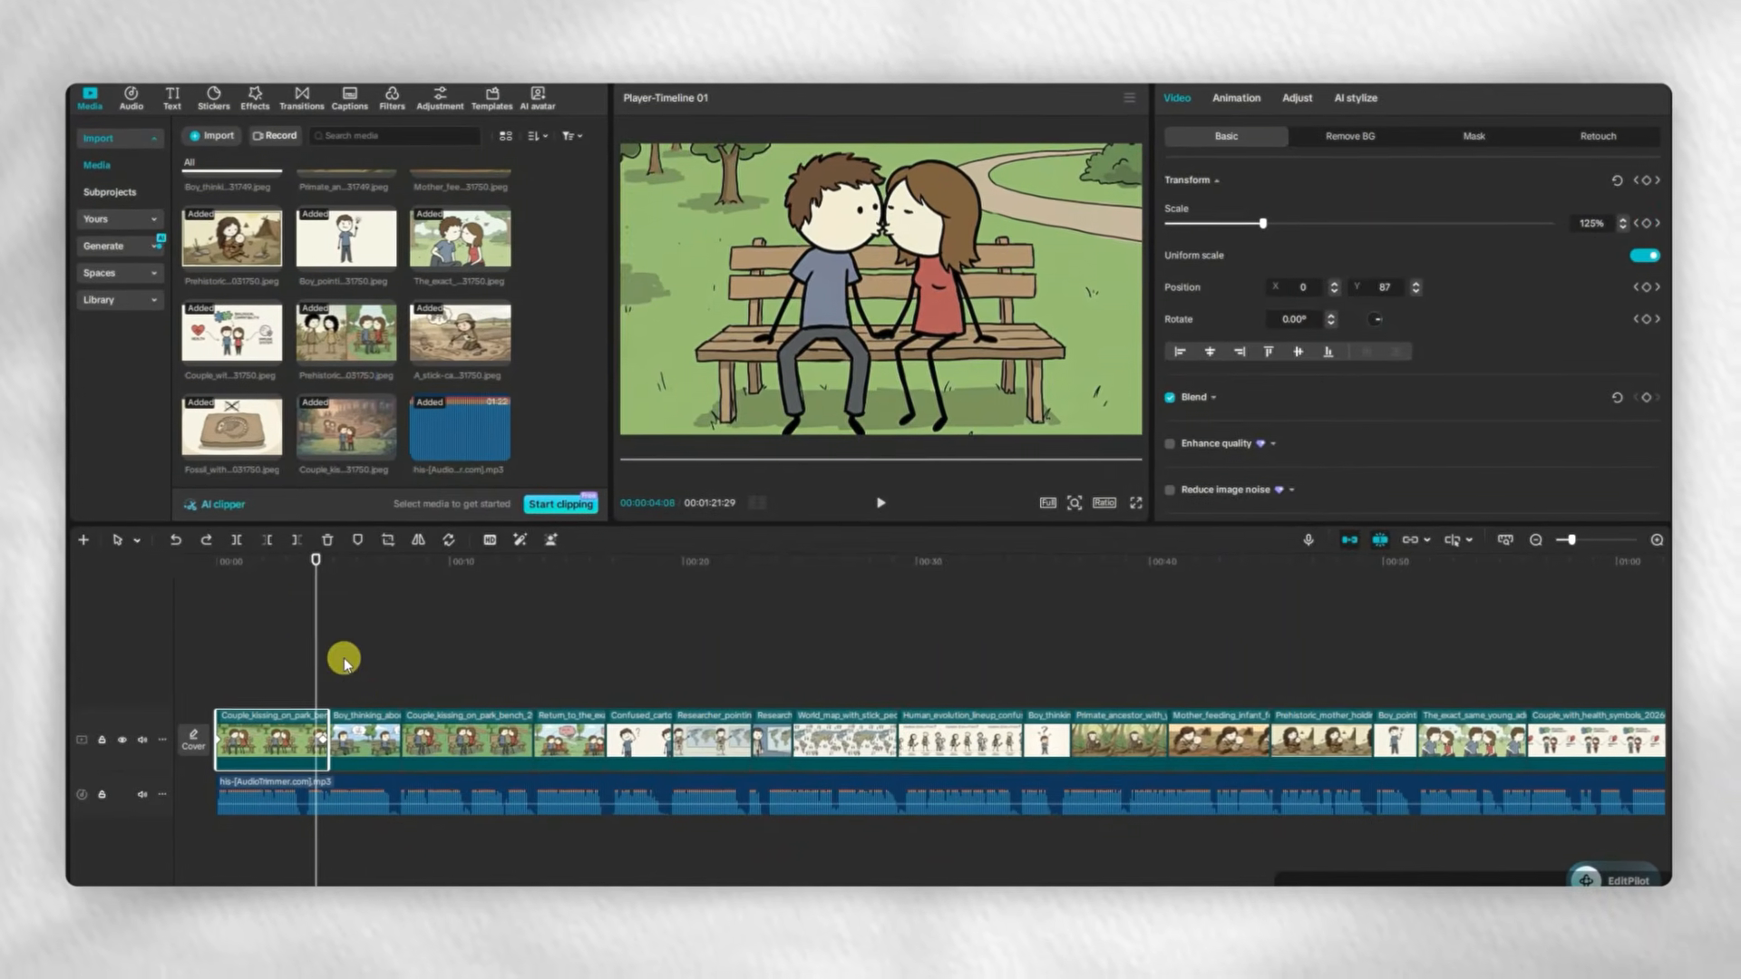
{"action": "left_click_drag", "start_coordinate": [315, 604], "coordinate": [323, 638]}
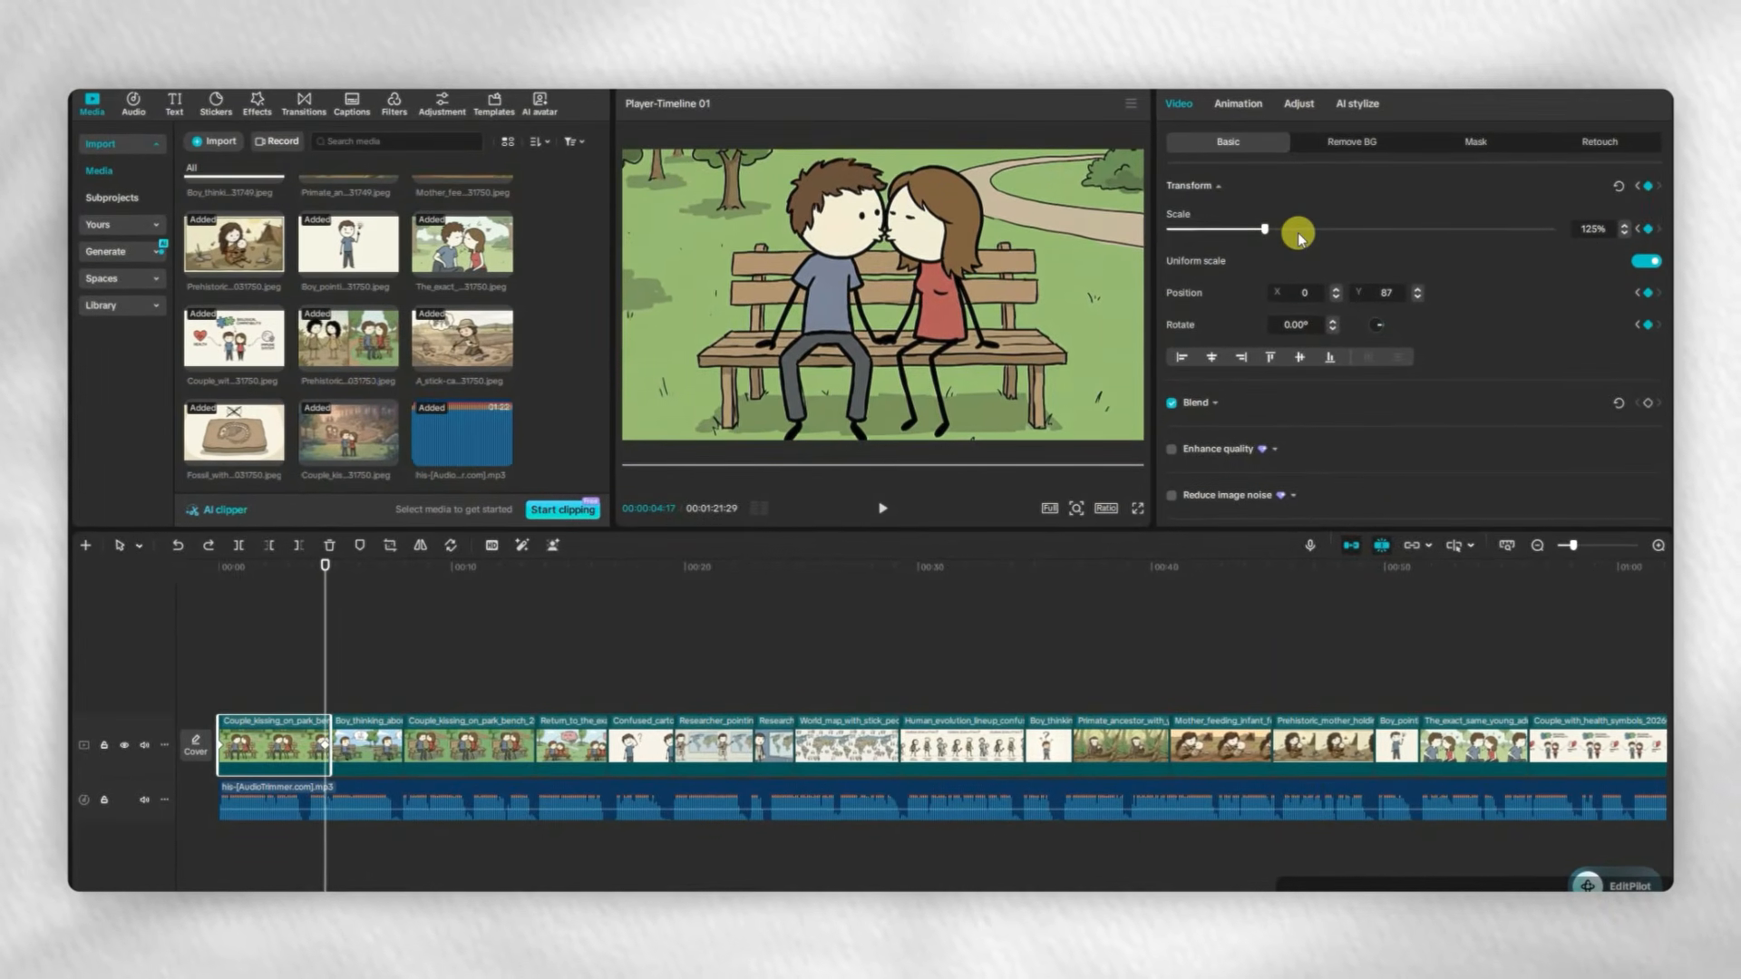
{"action": "left_click_drag", "start_coordinate": [1265, 230], "coordinate": [1251, 231]}
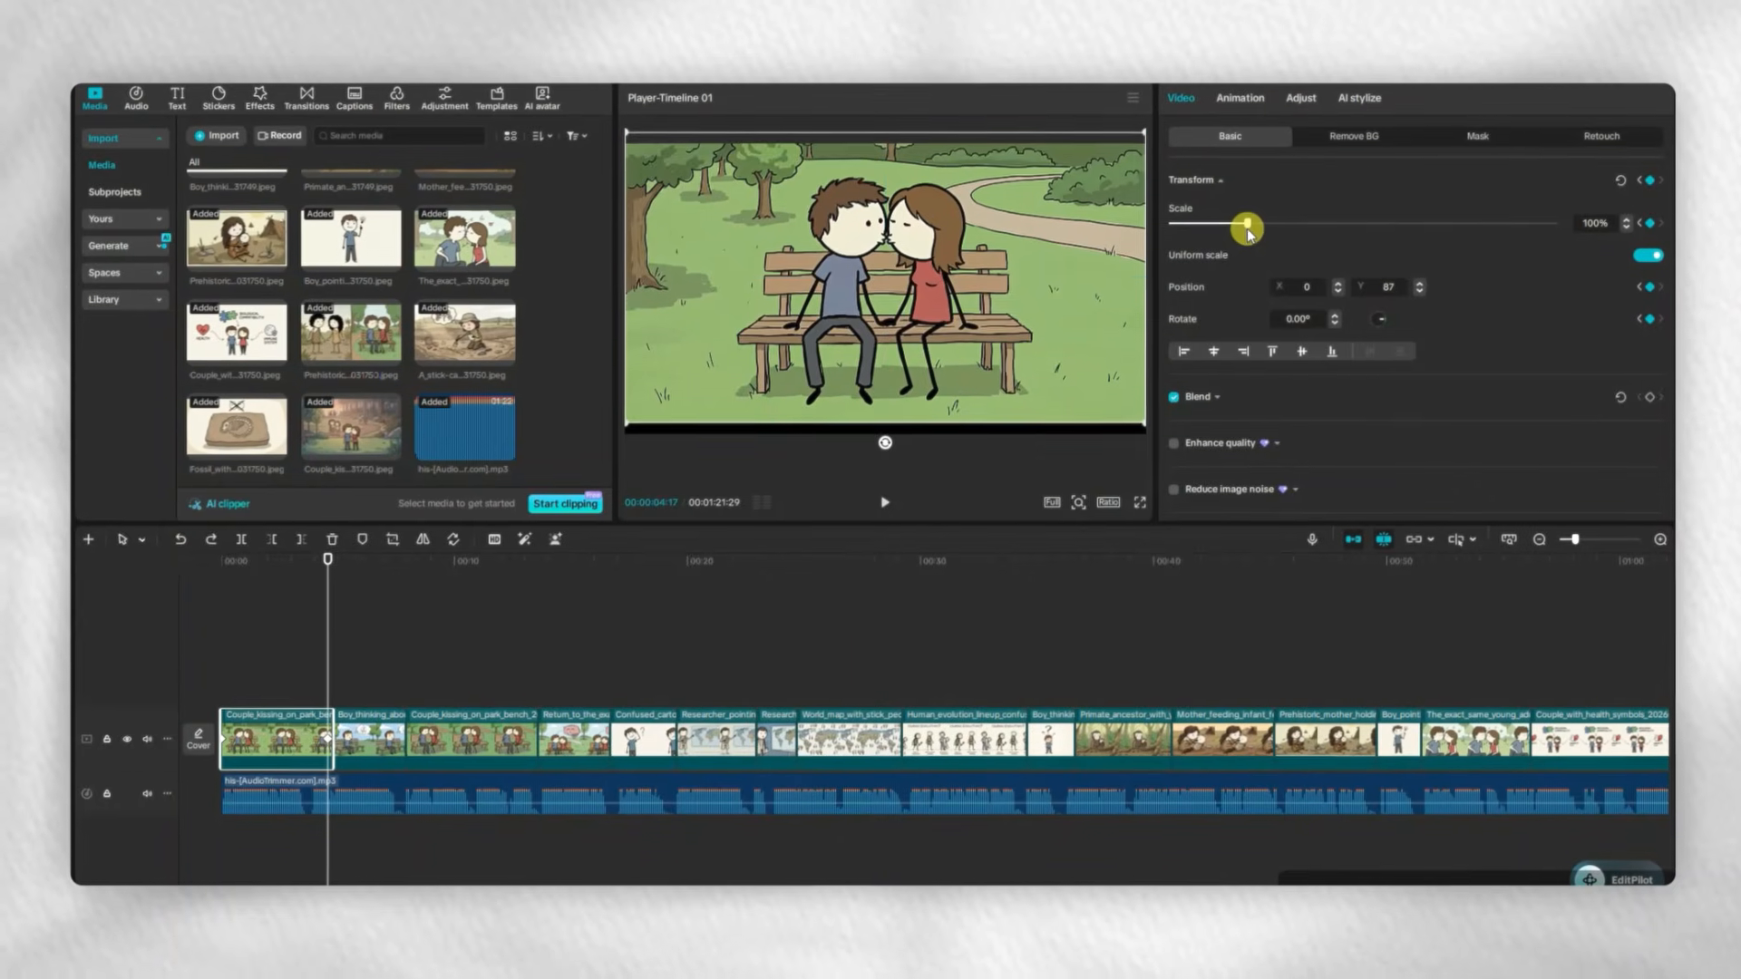
{"action": "left_click_drag", "start_coordinate": [1000, 285], "coordinate": [1001, 296]}
{"action": "left_click_drag", "start_coordinate": [327, 671], "coordinate": [164, 598]}
- Apply the Fade In entrance animation to the first clip and lengthen its duration to about 2.4 s
{"action": "left_click", "coordinate": [256, 746]}
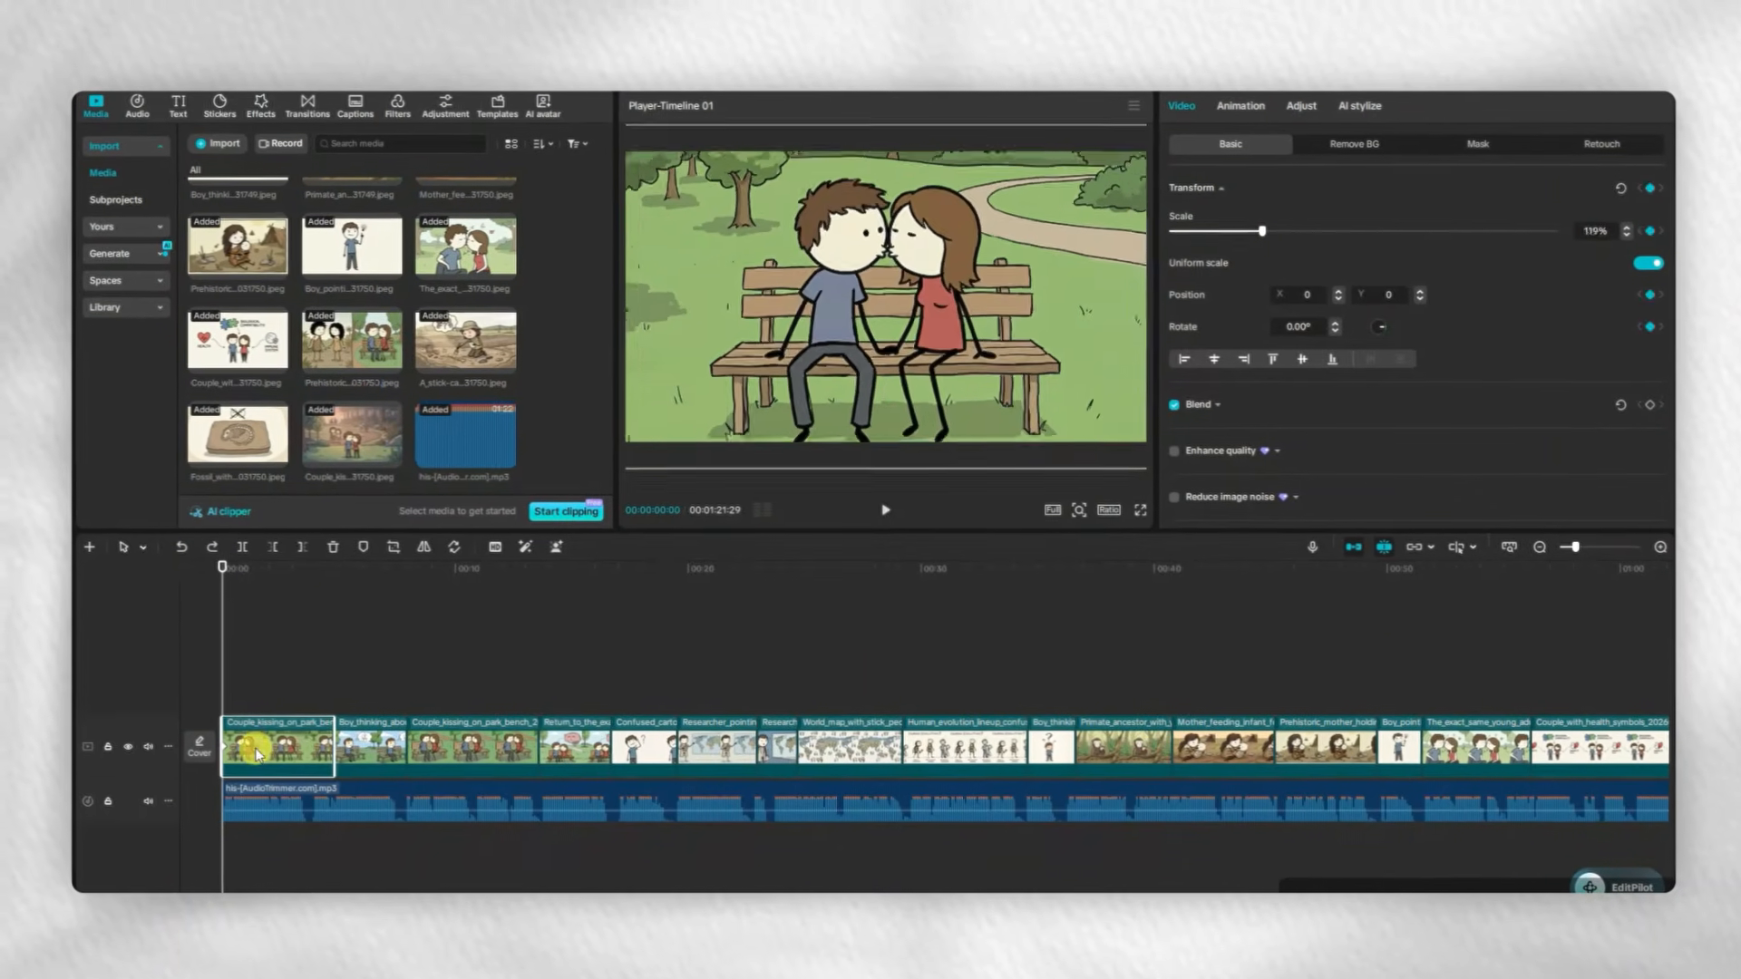
{"action": "left_click", "coordinate": [1240, 105]}
{"action": "left_click", "coordinate": [1454, 263]}
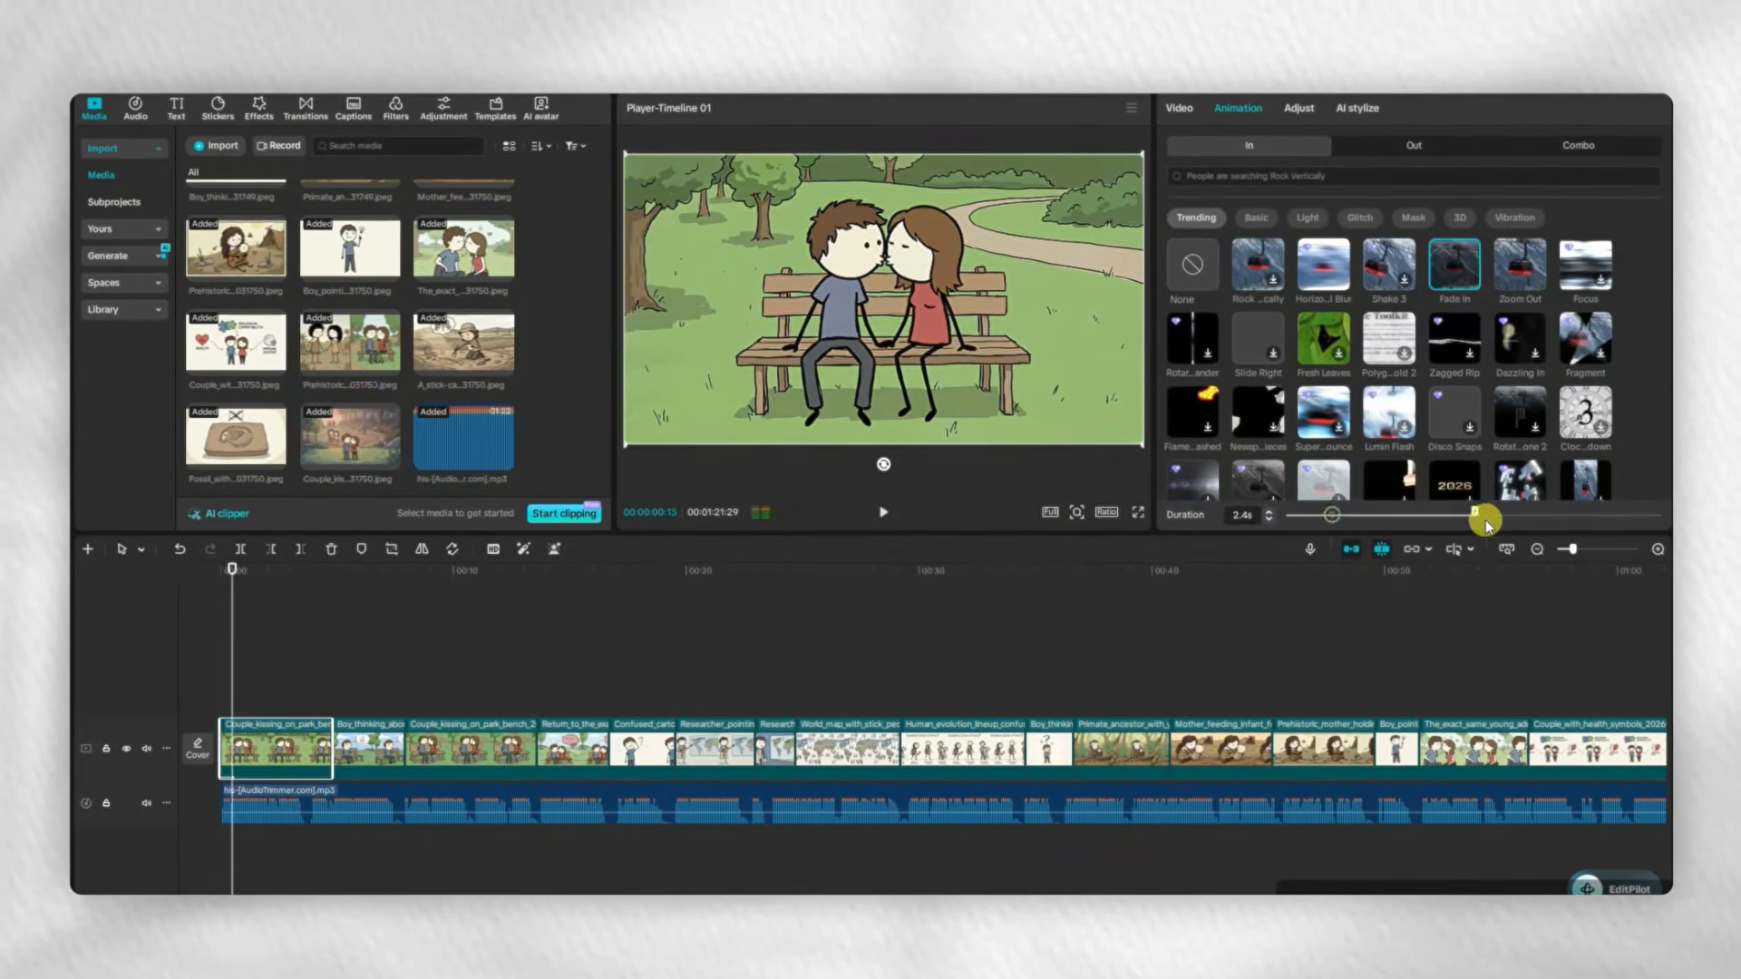
- Try the Zoom In entrance animation on the second clip at maximum duration, preview it and undo the last change
{"action": "left_click", "coordinate": [361, 726]}
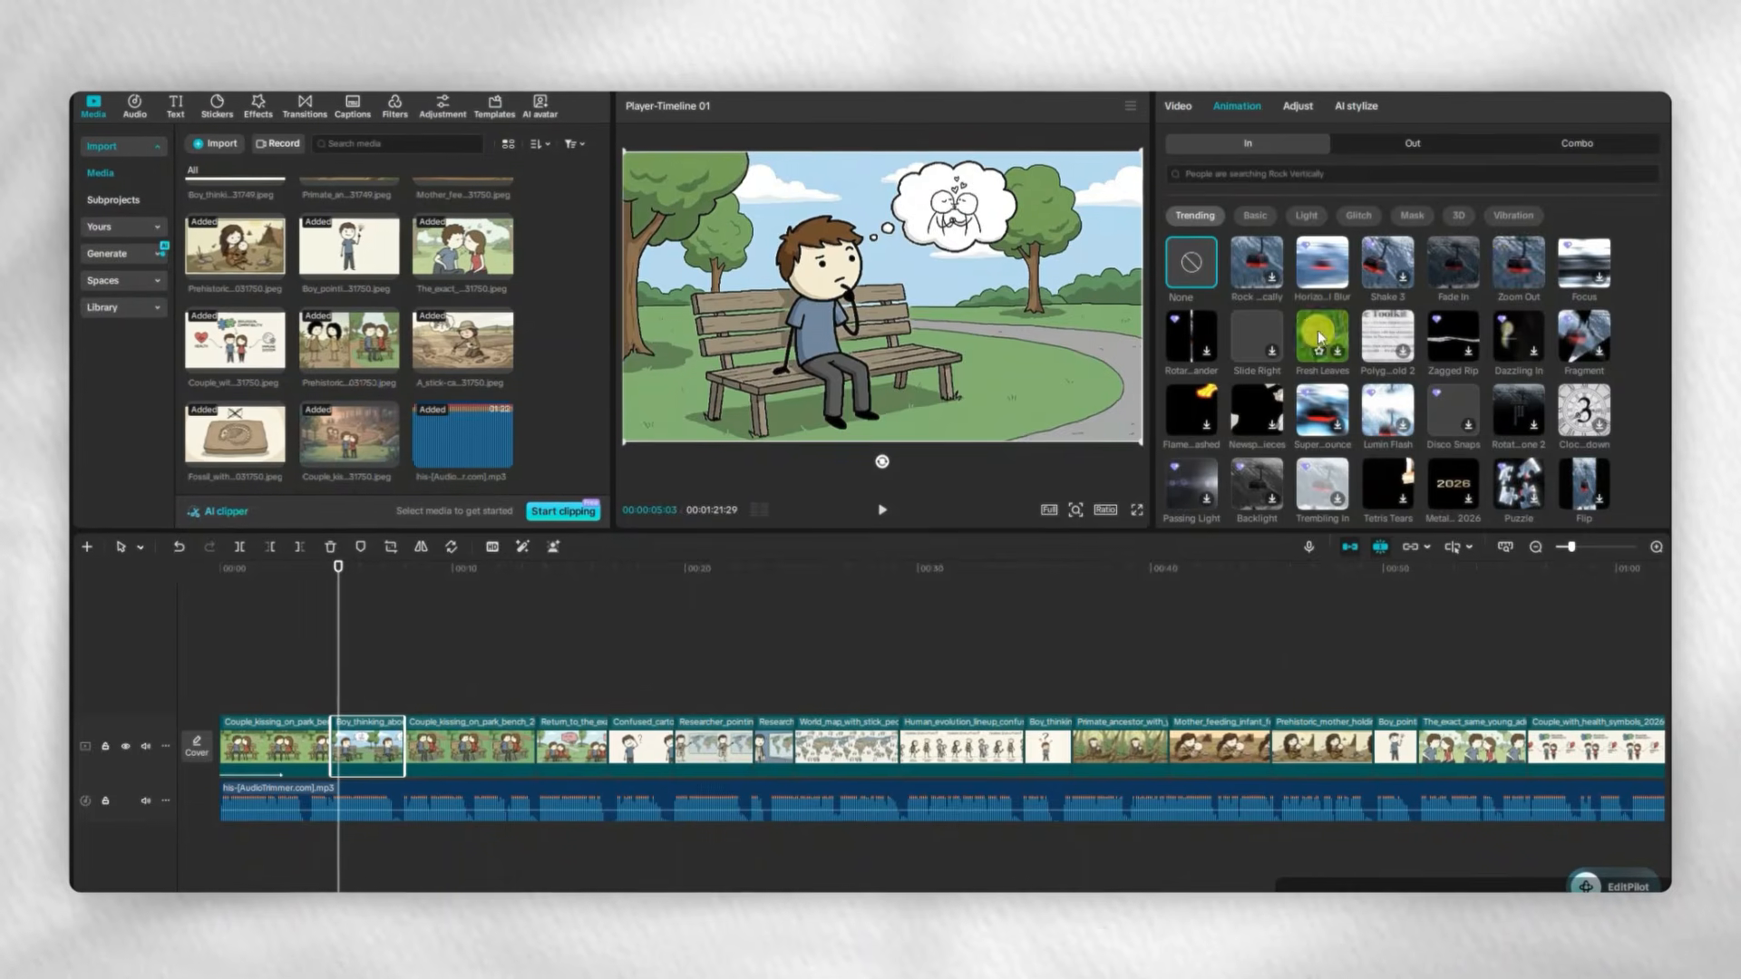
{"action": "left_click", "coordinate": [1369, 170]}
{"action": "type", "text": "zoom in"}
{"action": "key", "text": "Return"}
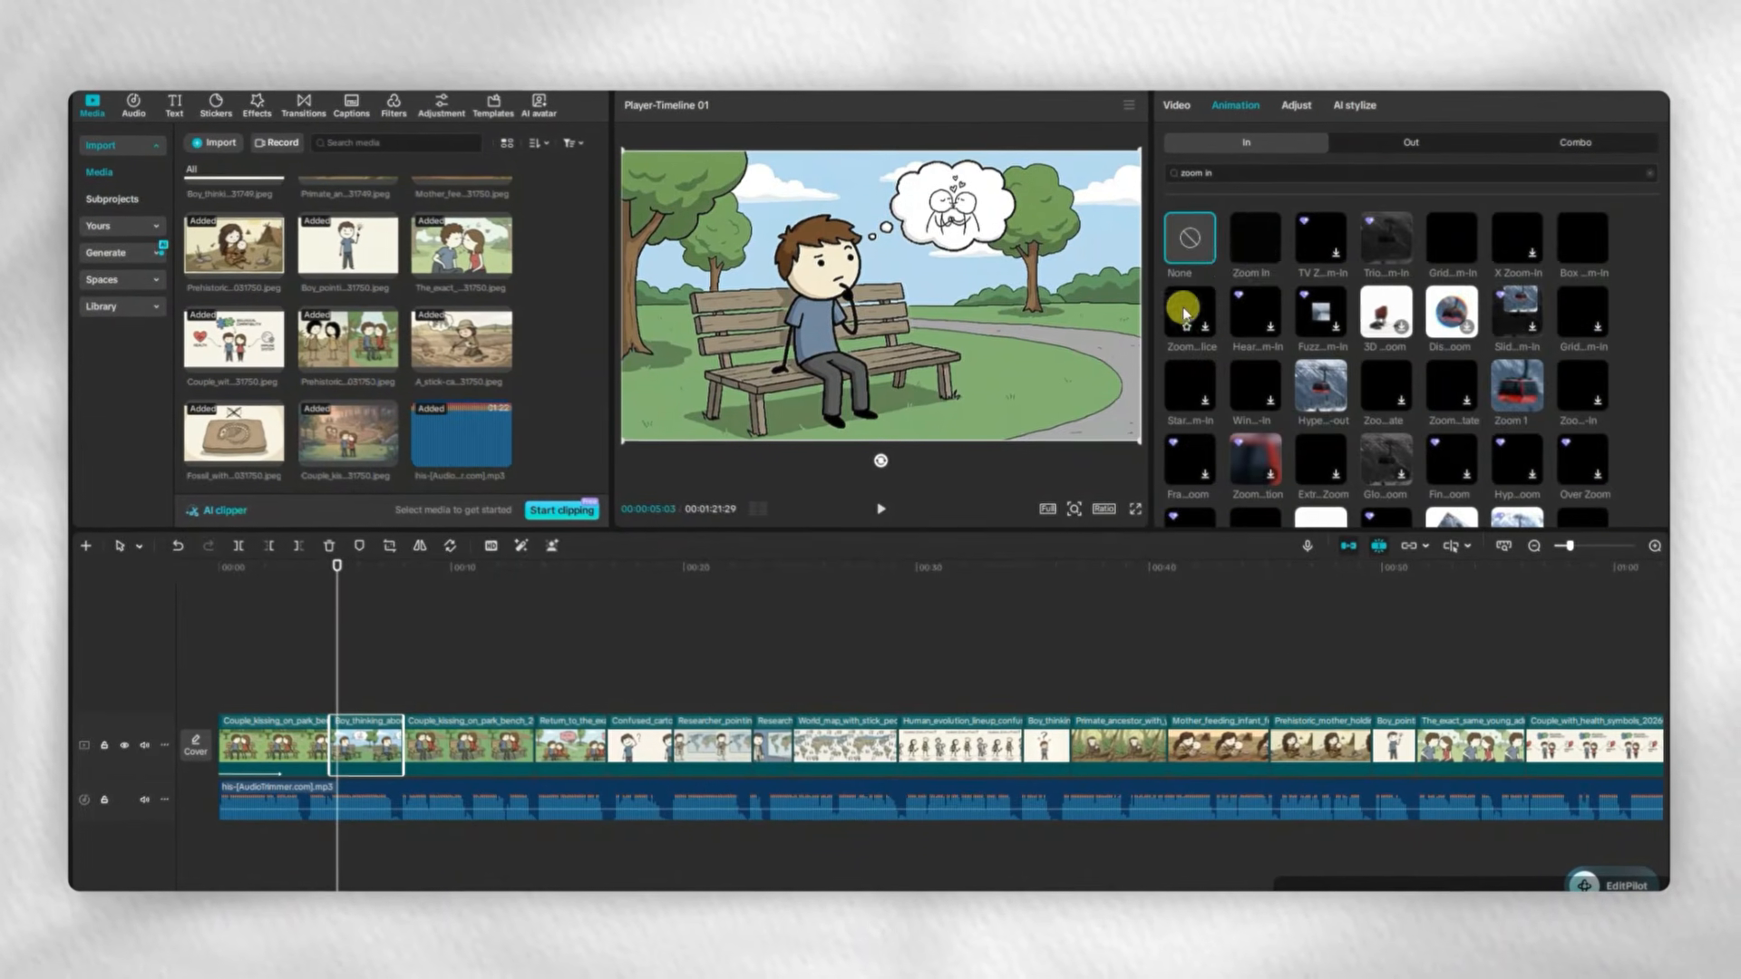
{"action": "left_click", "coordinate": [1255, 238]}
{"action": "left_click_drag", "start_coordinate": [1342, 508], "coordinate": [1654, 509]}
{"action": "left_click", "coordinate": [333, 568]}
{"action": "key", "text": "space"}
{"action": "key", "text": "ctrl+z"}
- Find and apply the Zoom Out entrance animation to the second clip with a duration of 3.1 s
{"action": "scroll", "coordinate": [1247, 426], "scroll_direction": "down", "scroll_amount": 2}
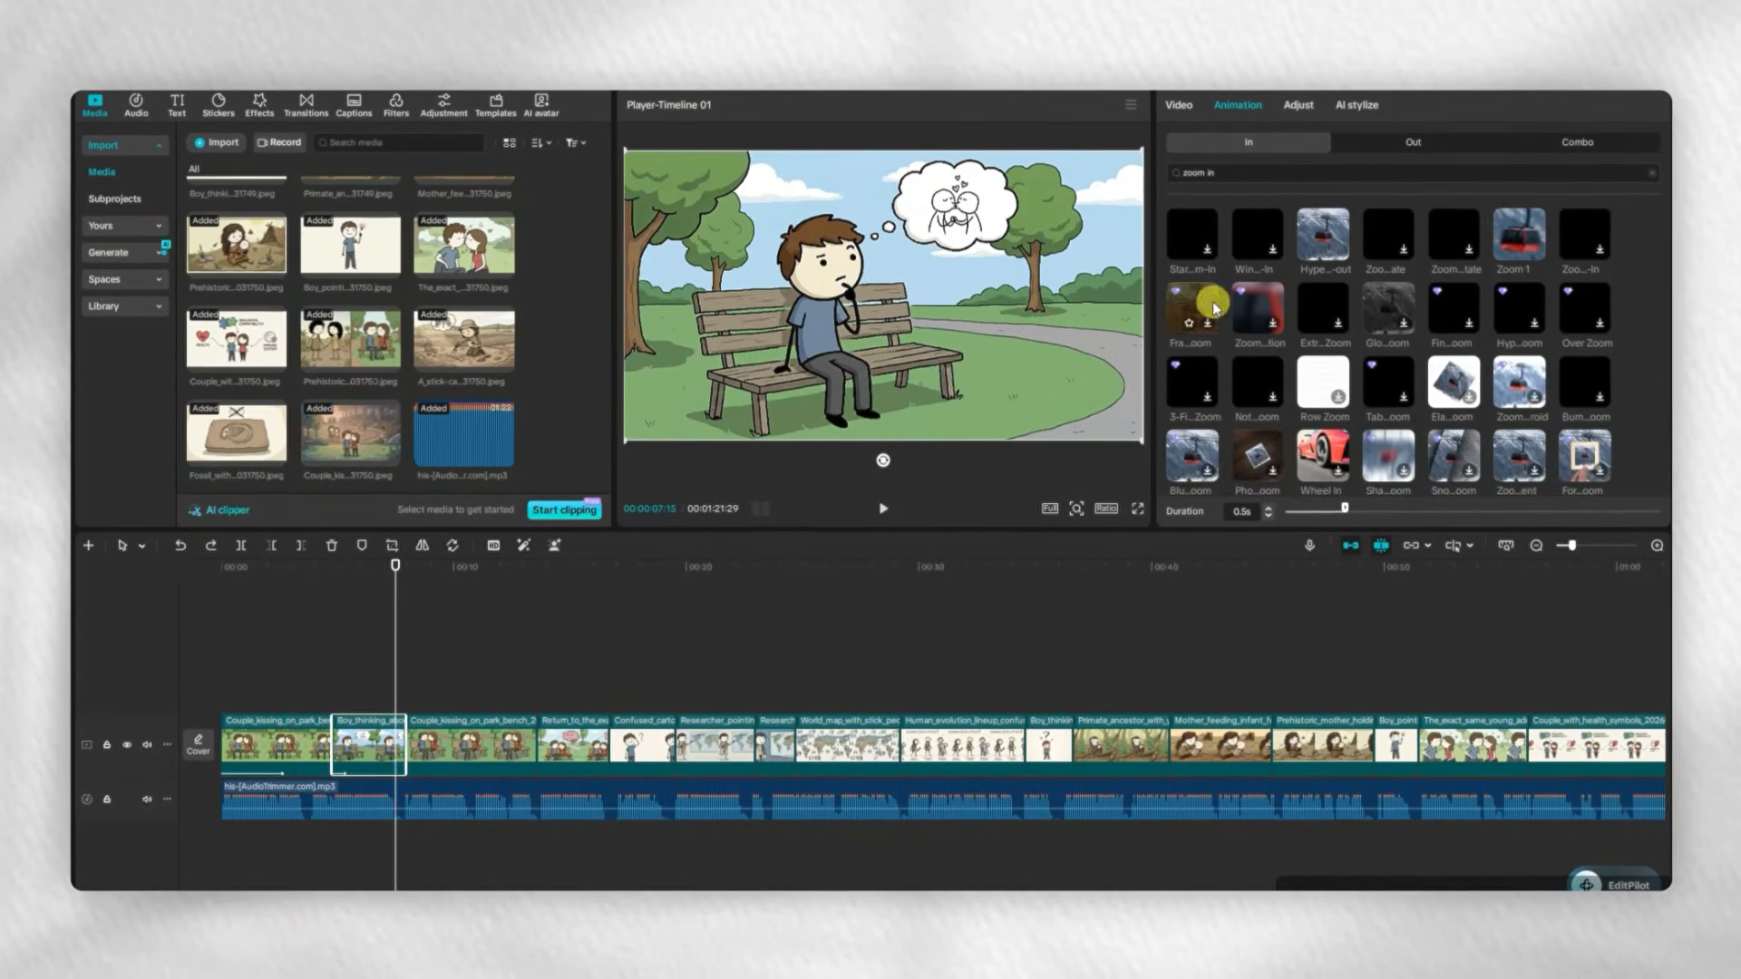
{"action": "left_click", "coordinate": [1278, 171]}
{"action": "key", "text": "BackSpace"}
{"action": "key", "text": "BackSpace"}
{"action": "type", "text": "out"}
{"action": "key", "text": "Return"}
{"action": "double_click", "coordinate": [1215, 172]}
{"action": "left_click", "coordinate": [1258, 238]}
{"action": "left_click_drag", "start_coordinate": [1345, 509], "coordinate": [1659, 509]}
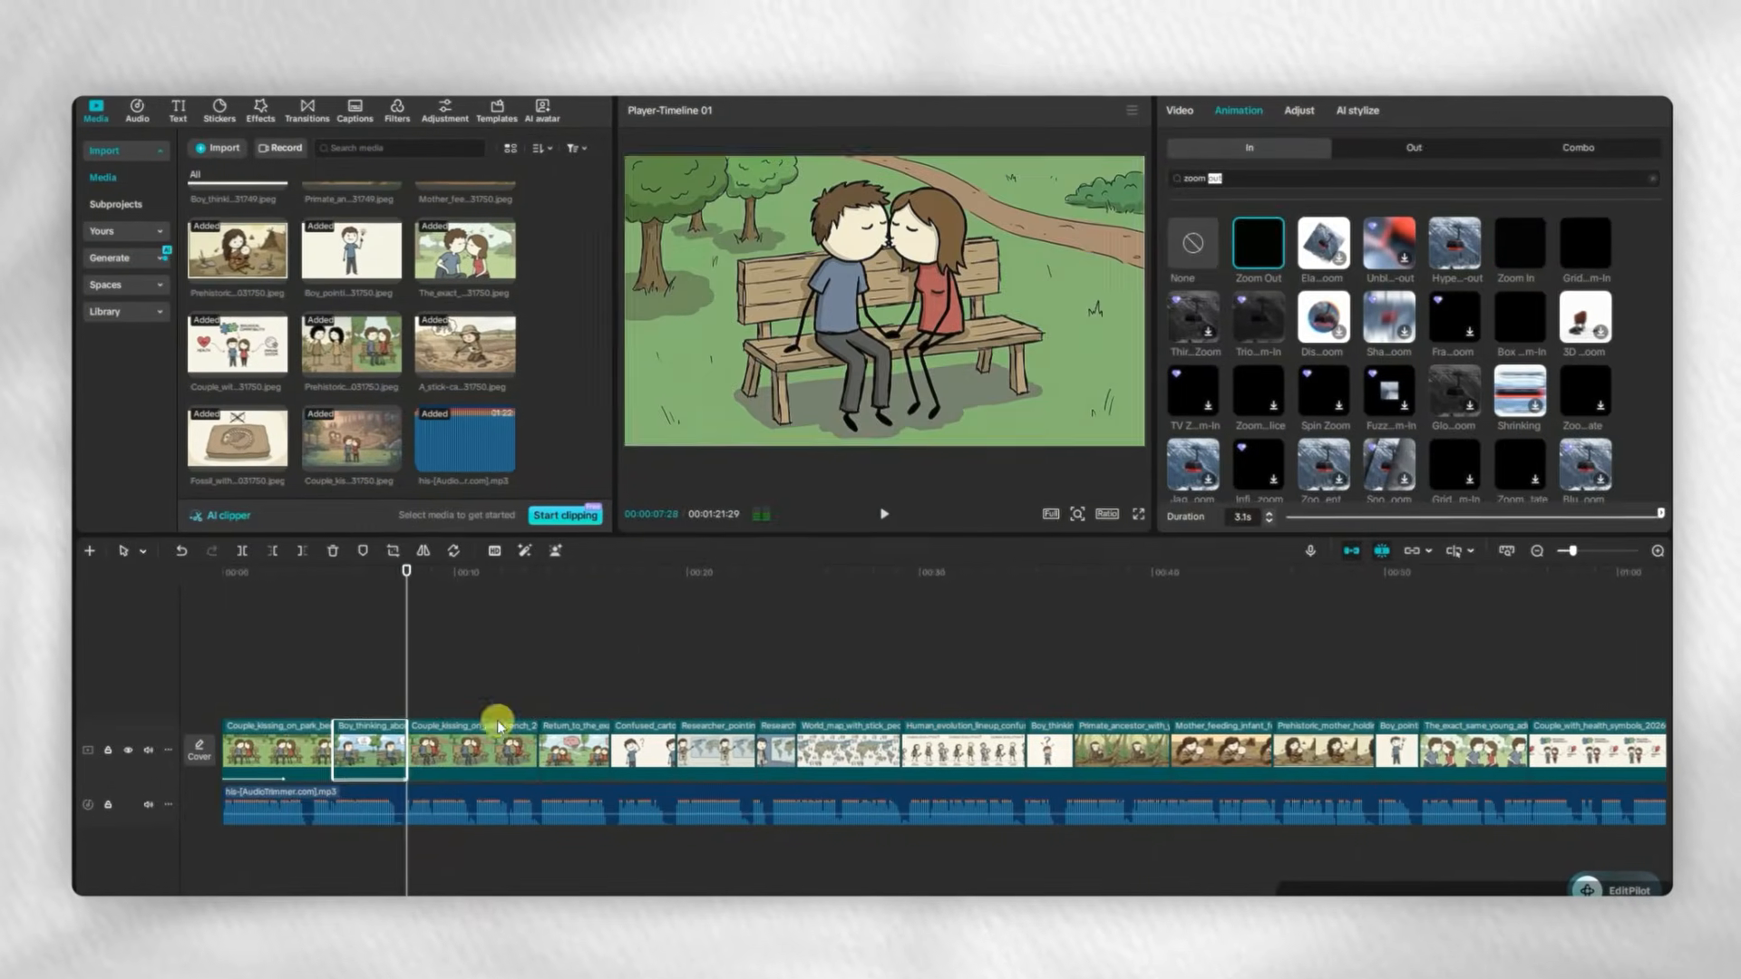
{"action": "left_click", "coordinate": [399, 567]}
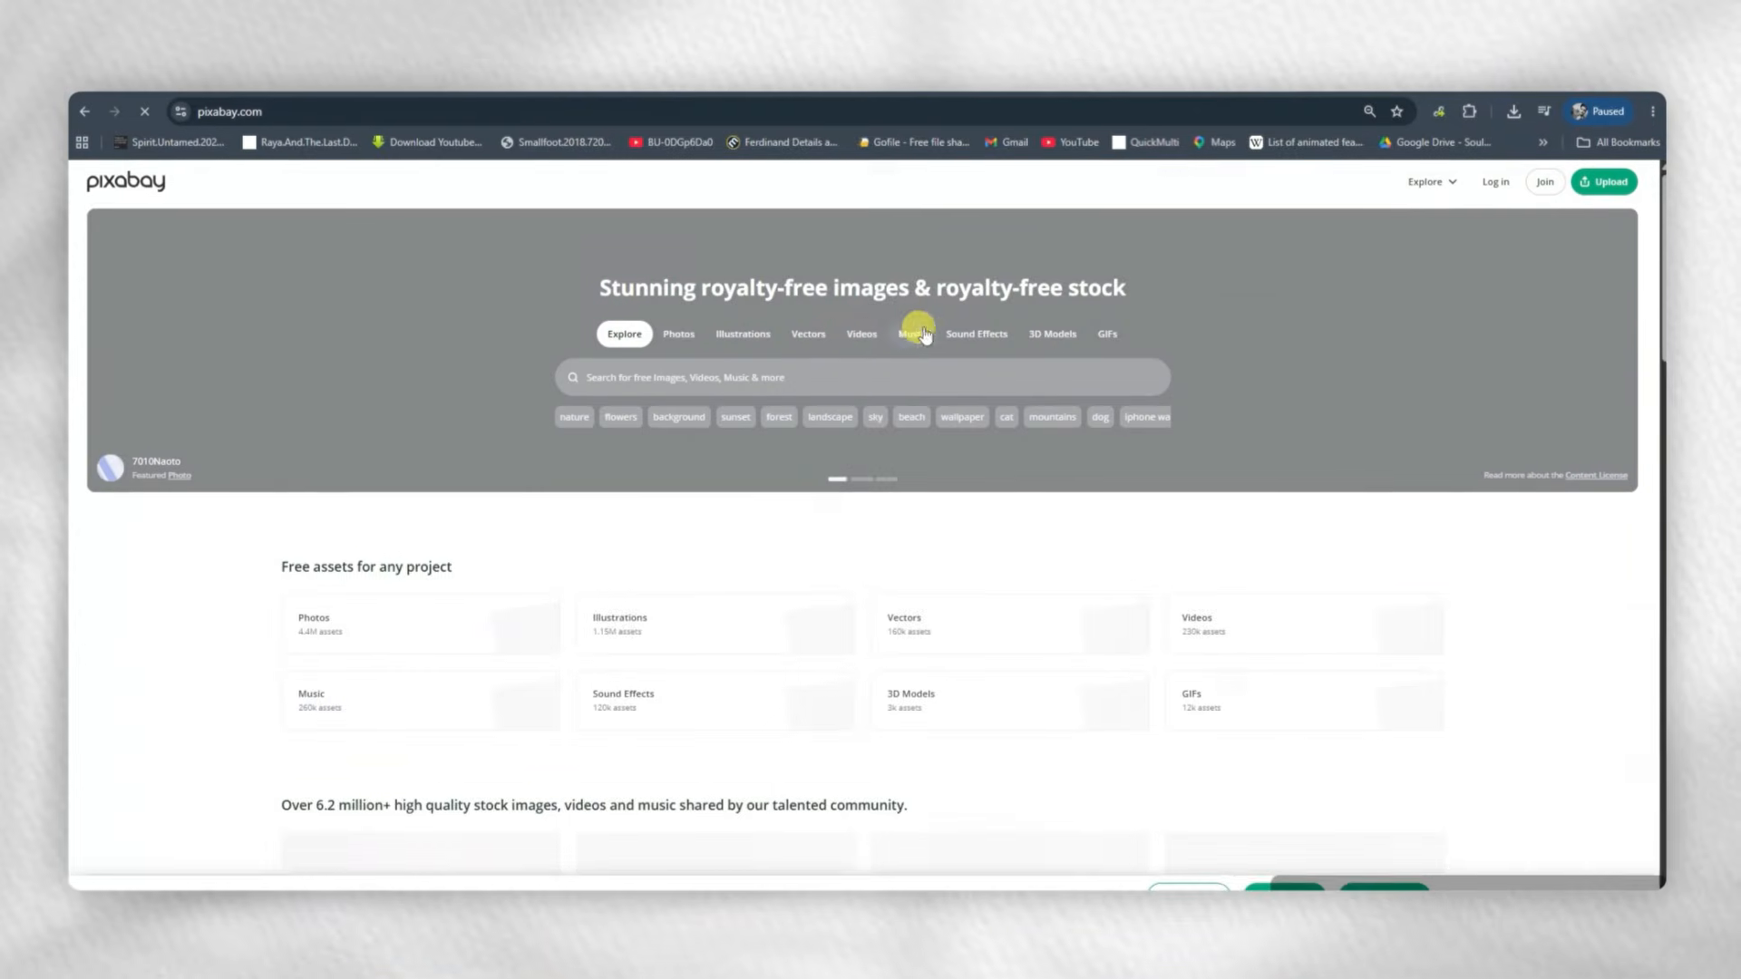
- Visit Pixabay's music section, and preview the tracks Wildfire and Gone Away in YouTube Studio's Audio library
{"action": "left_click", "coordinate": [916, 330]}
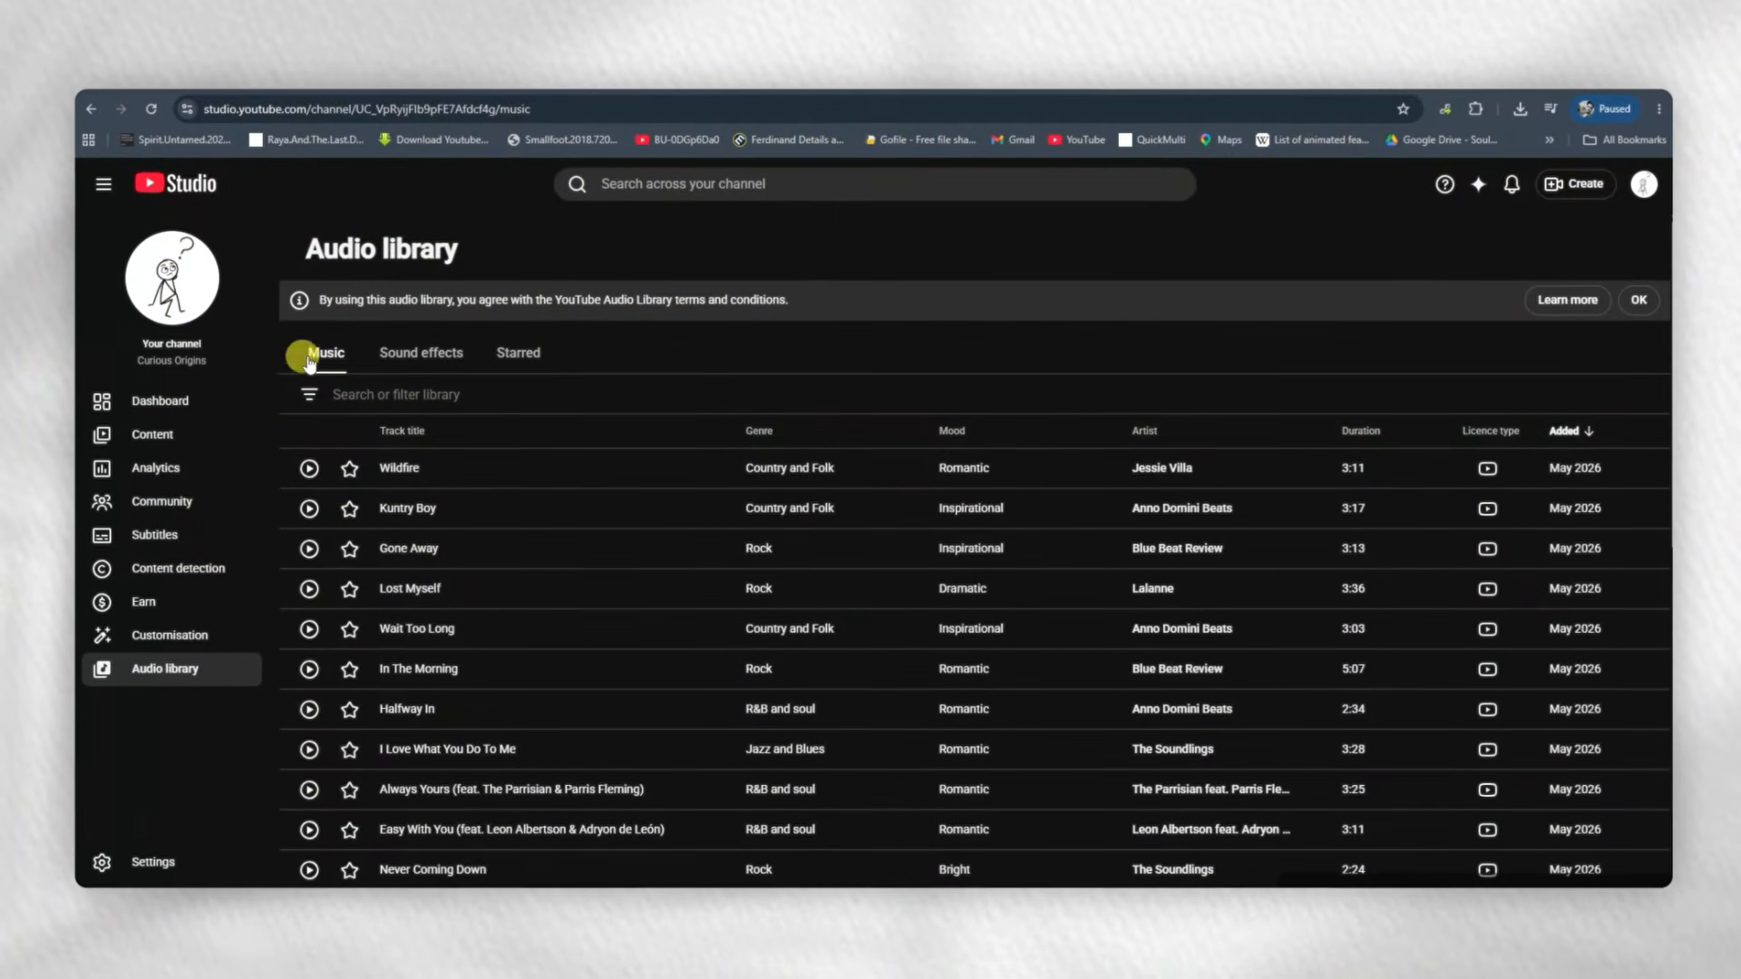
{"action": "left_click", "coordinate": [309, 468]}
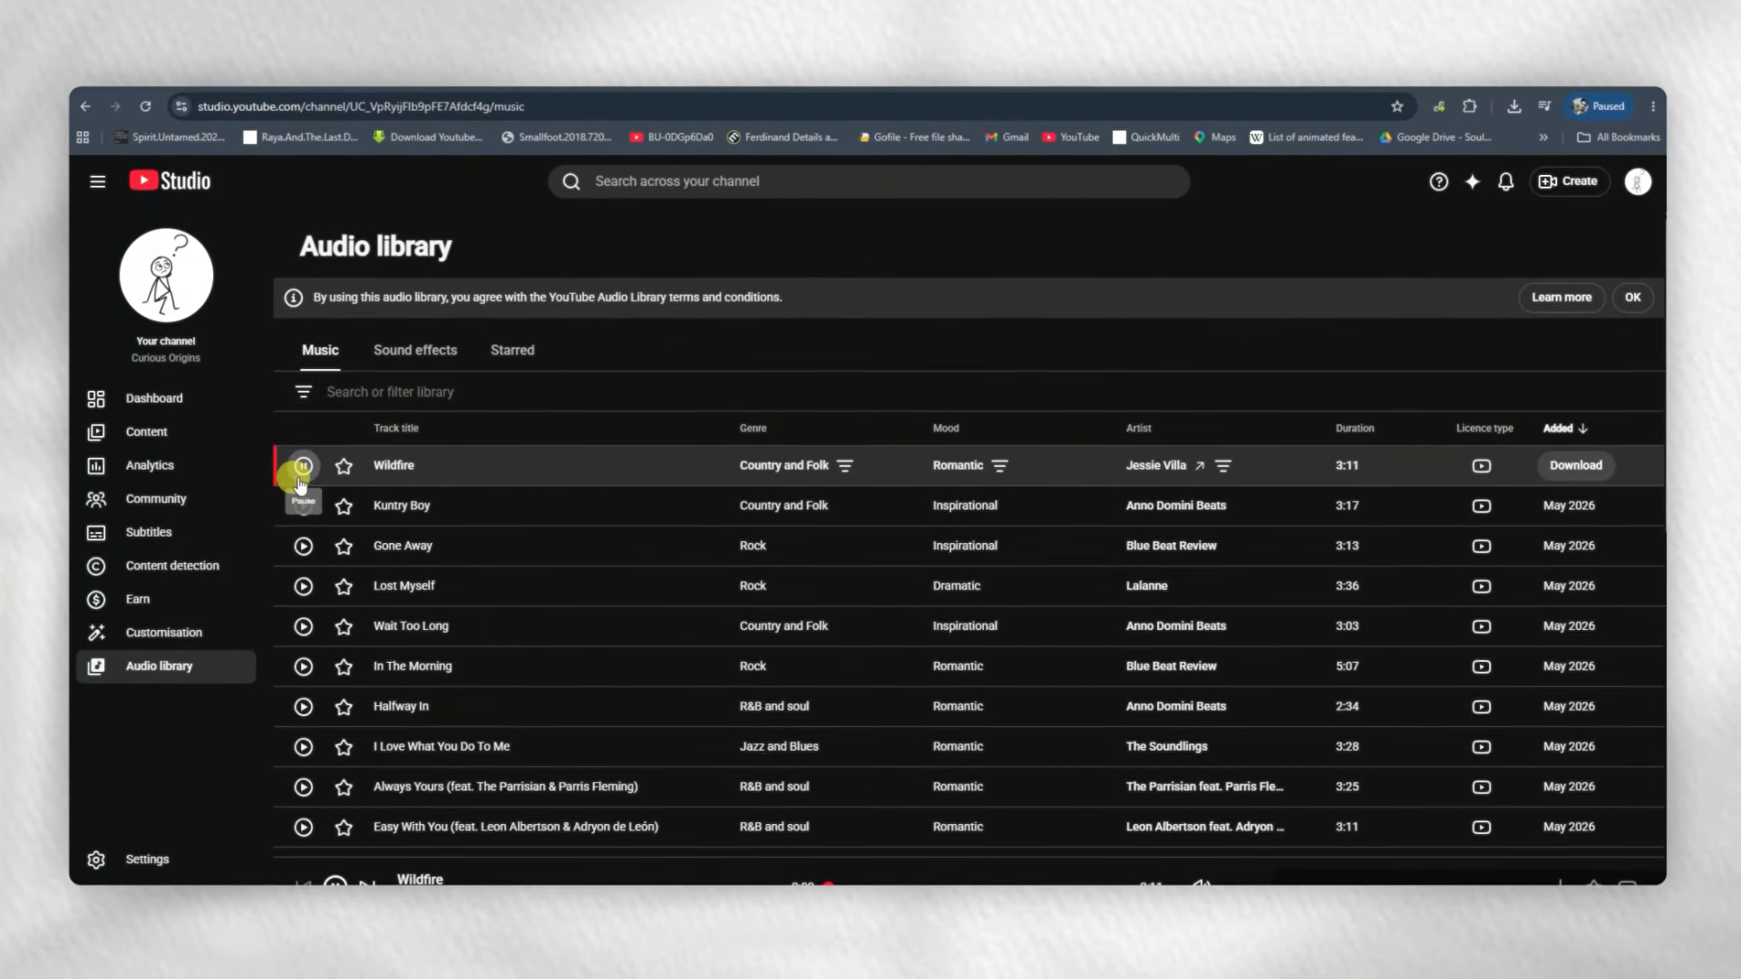
{"action": "left_click", "coordinate": [302, 547]}
{"action": "scroll", "coordinate": [327, 617], "scroll_direction": "down", "scroll_amount": 3}
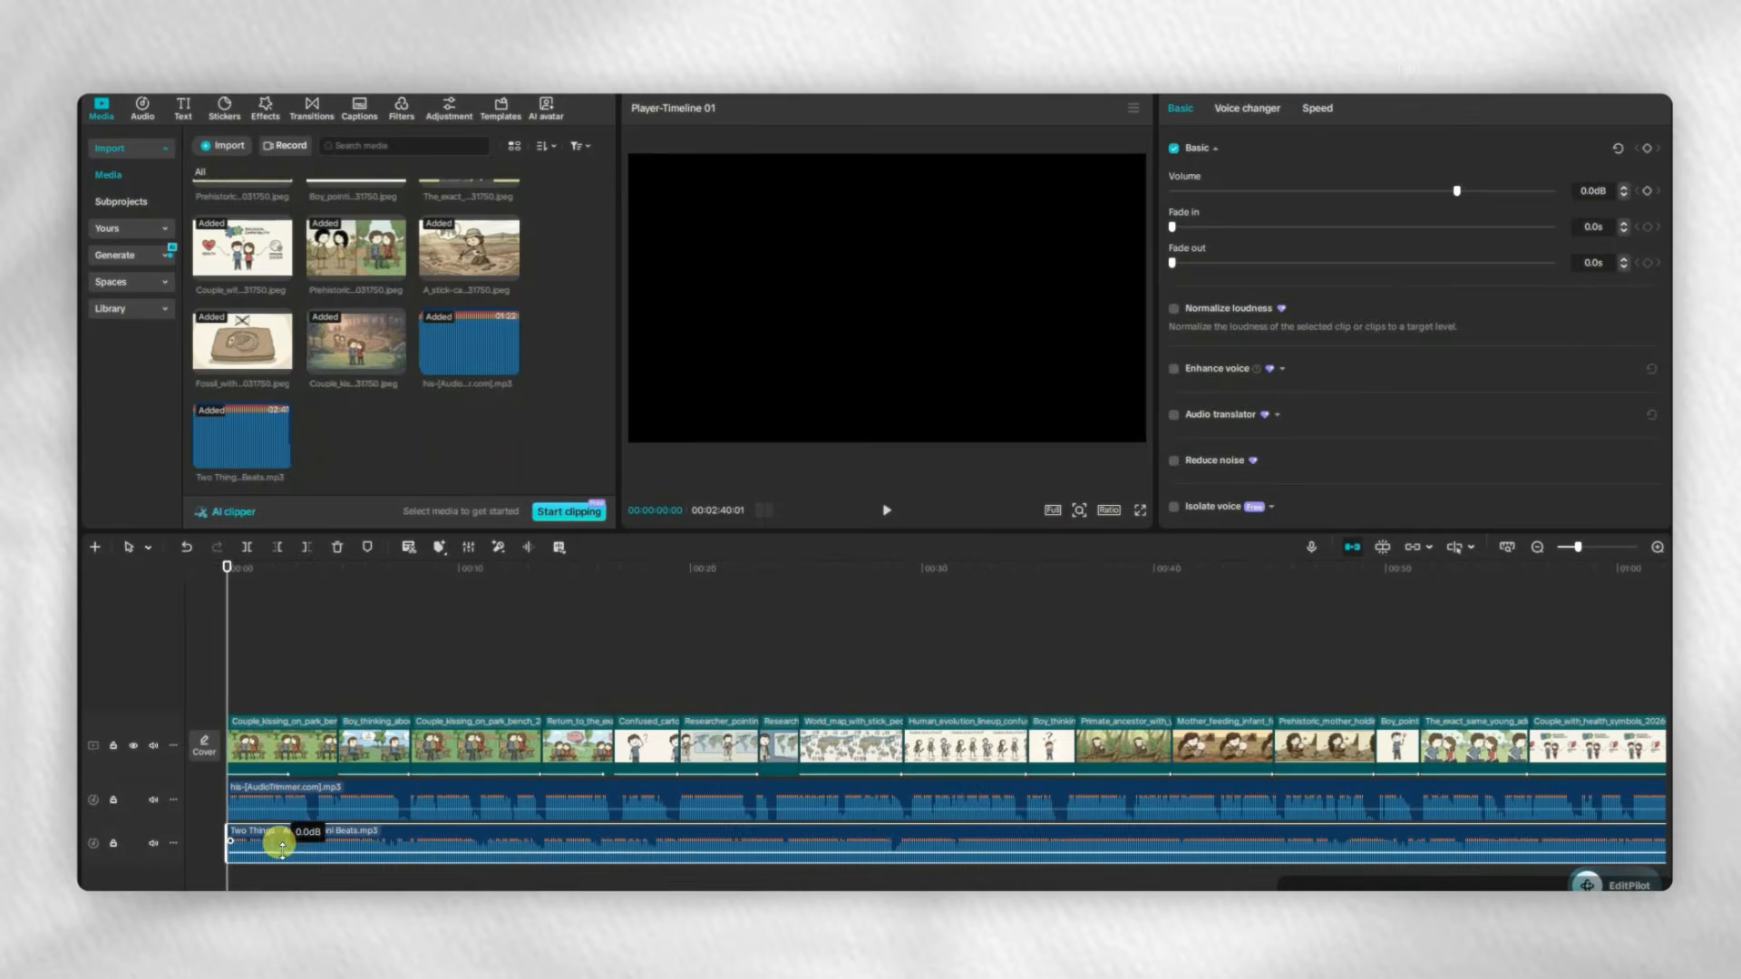
- In CapCut, lower the background music's volume to -15.5 dB and add a kiss sound effect at the video's start
{"action": "left_click_drag", "start_coordinate": [1451, 188], "coordinate": [1375, 198]}
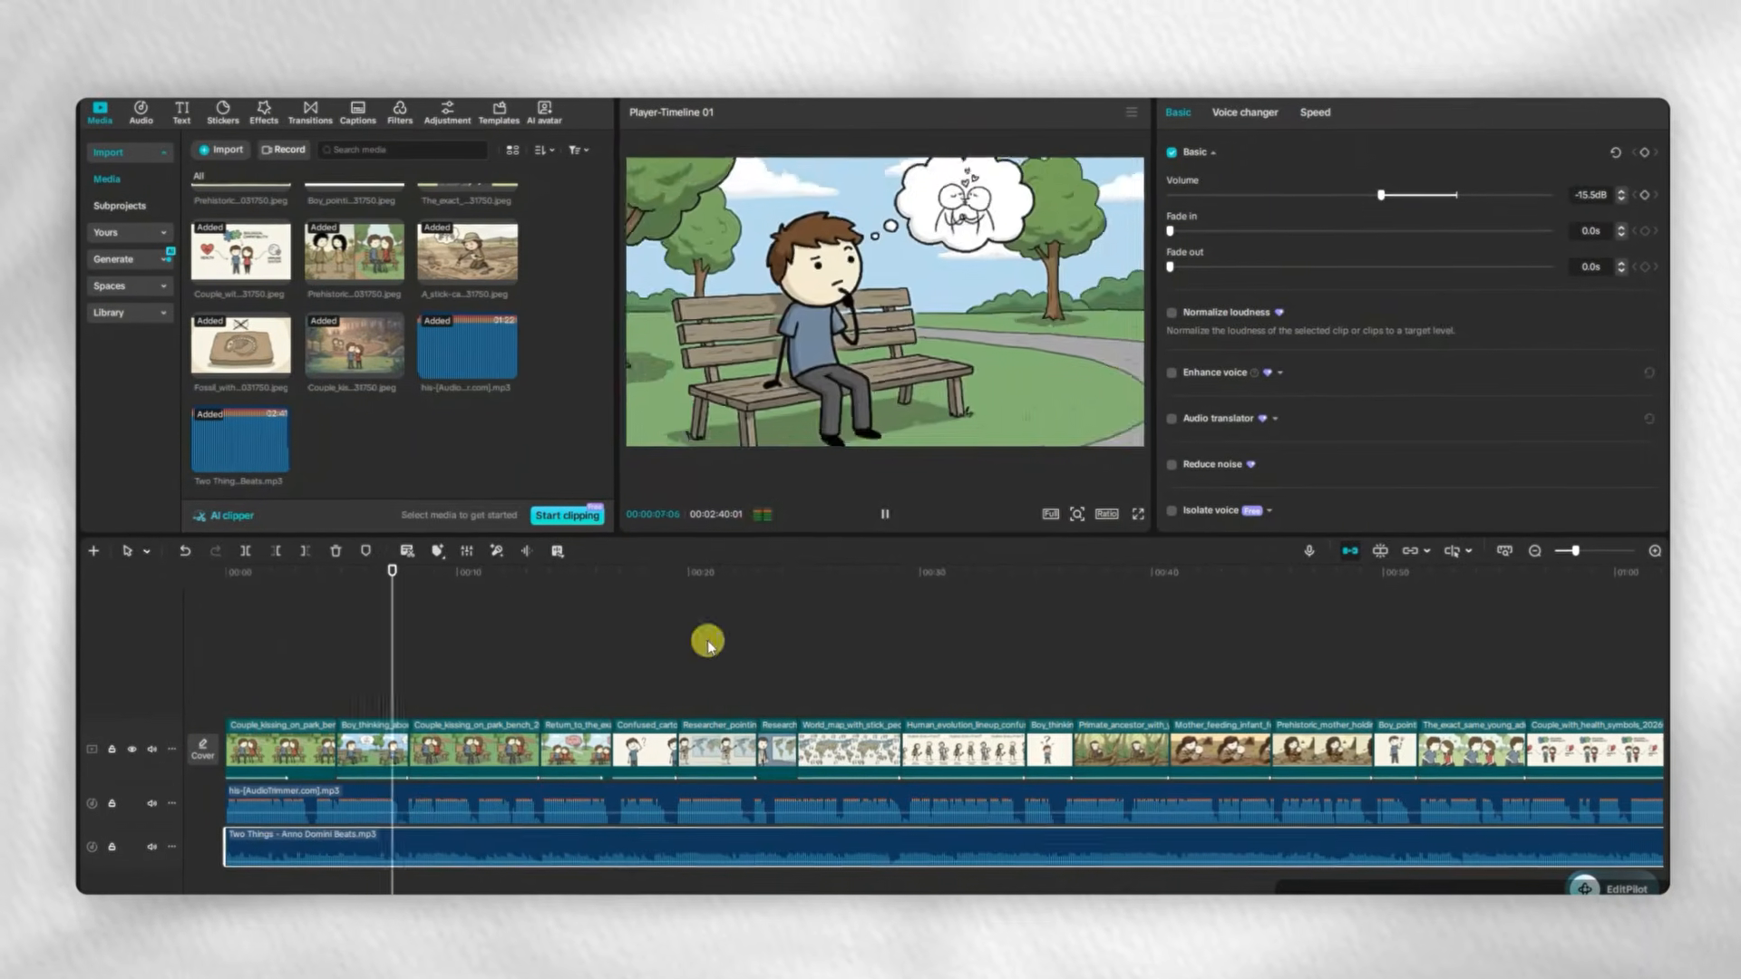
{"action": "left_click", "coordinate": [263, 590]}
{"action": "left_click", "coordinate": [116, 212]}
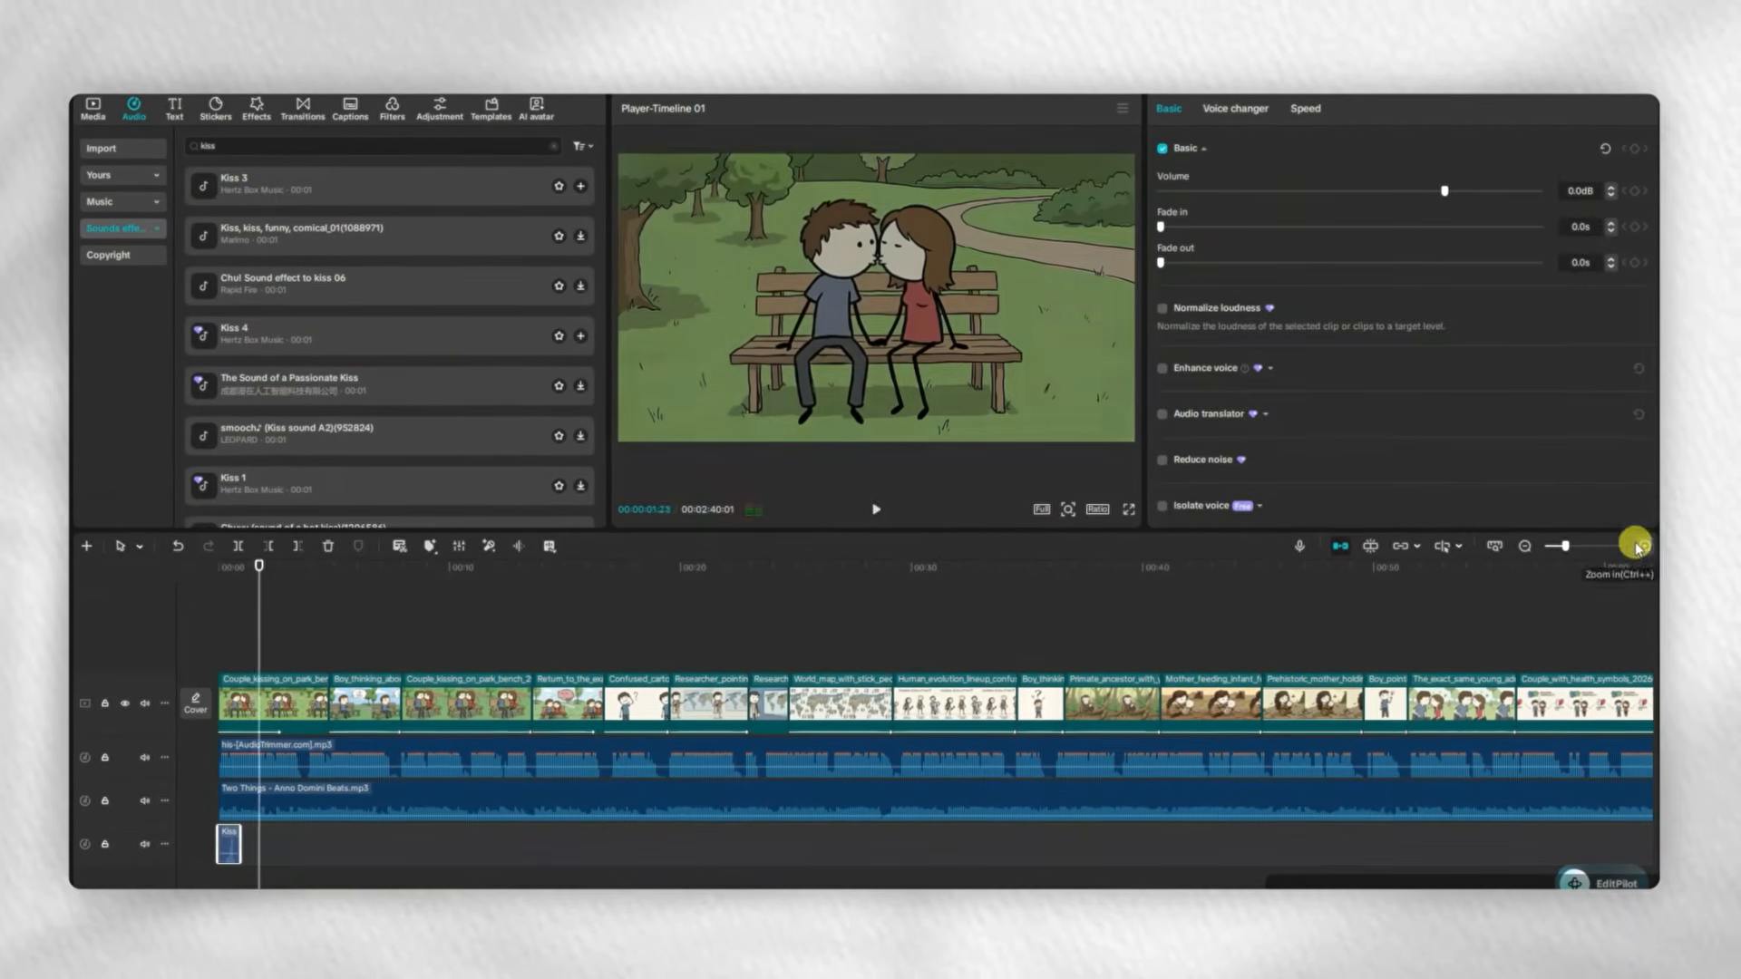
- Export the finished CapCut timeline as a 1080P mp4 at 30fps named Ancient Stick Example
{"action": "left_click", "coordinate": [1168, 666]}
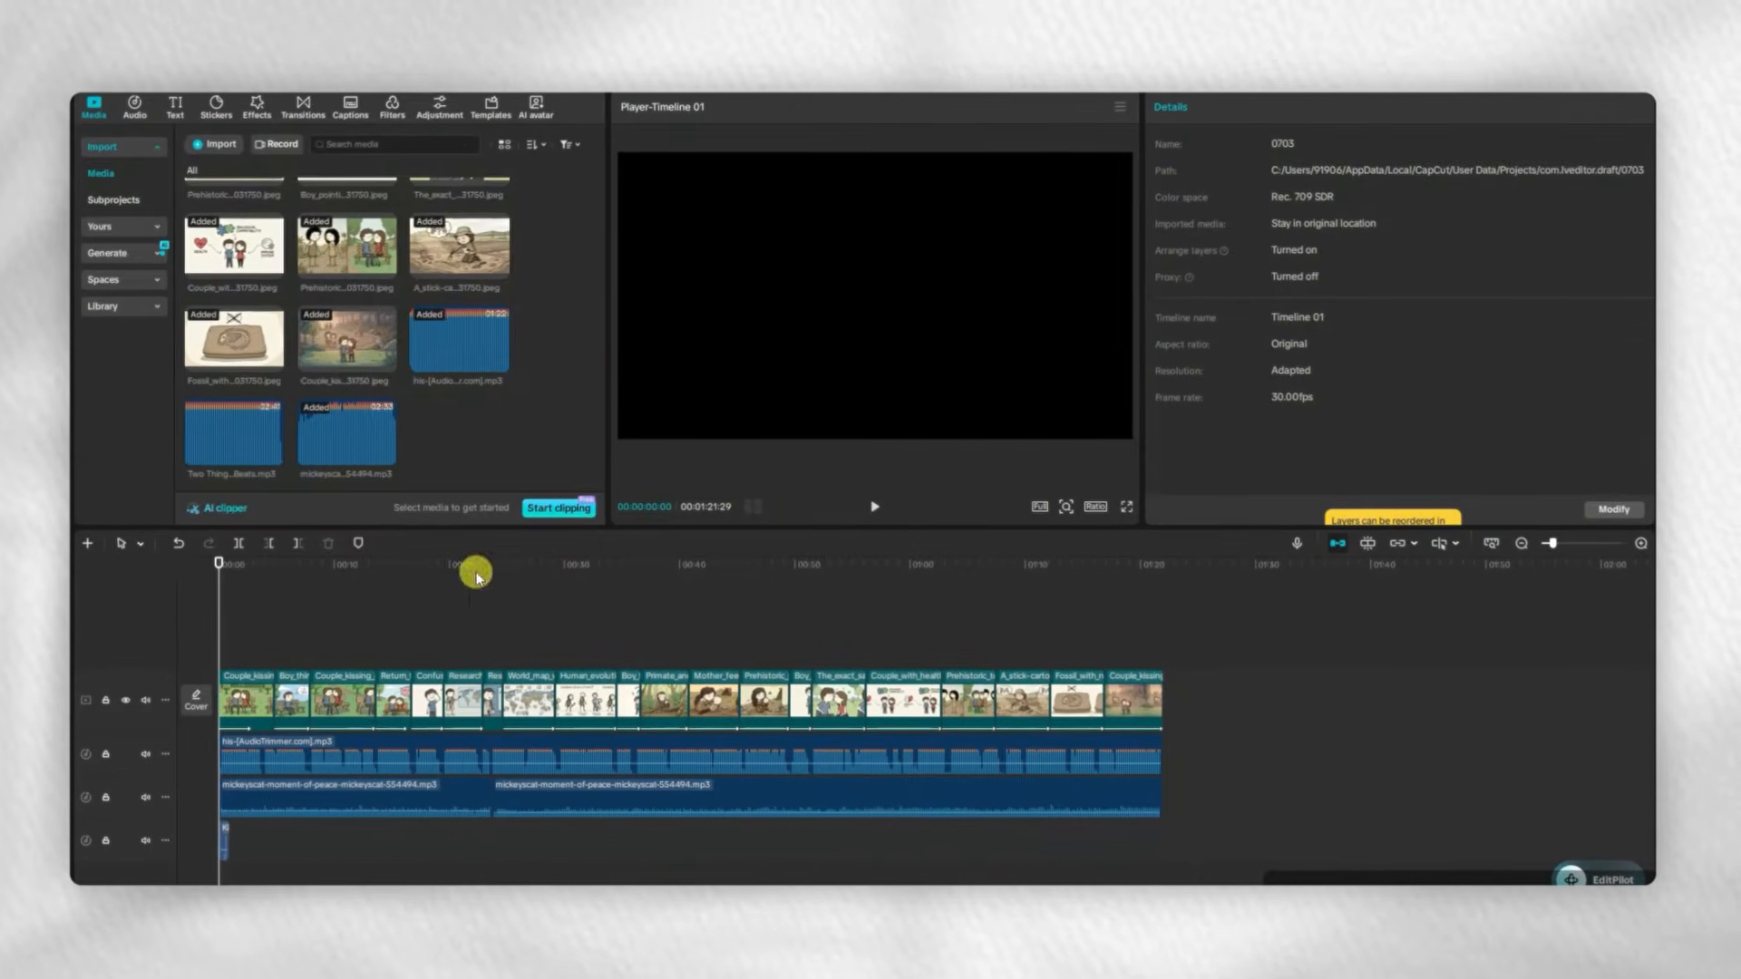
{"action": "left_click", "coordinate": [398, 104]}
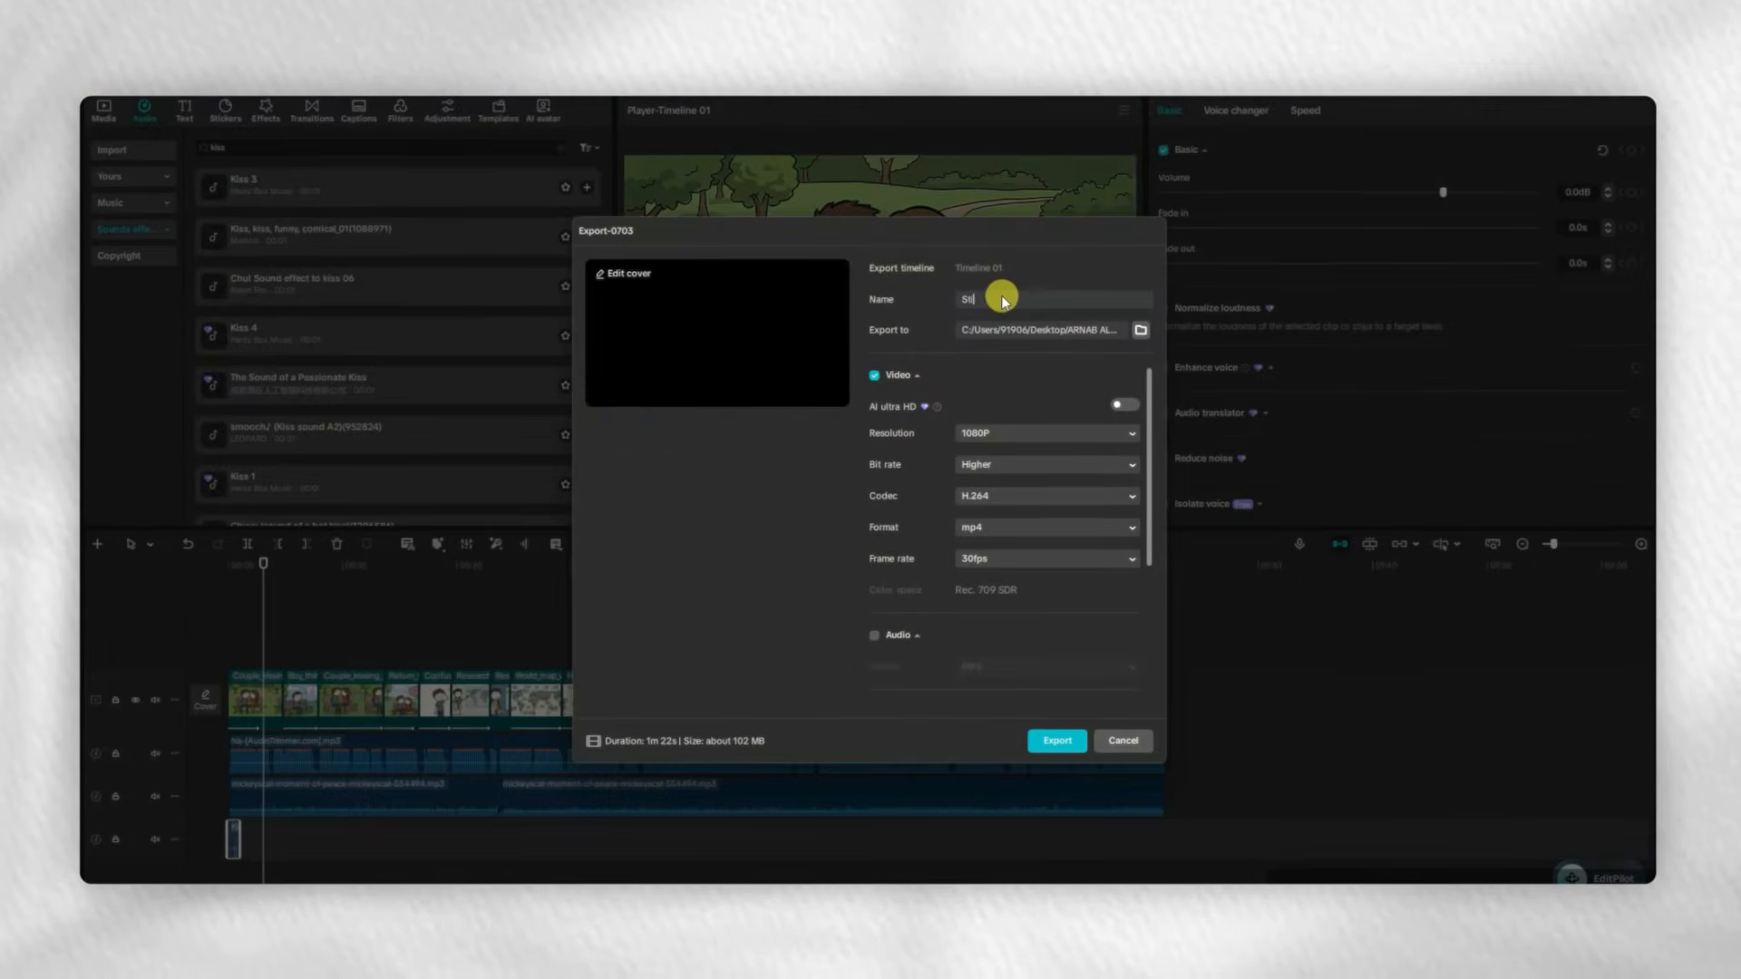
{"action": "left_click", "coordinate": [1078, 292]}
{"action": "type", "text": "Example"}
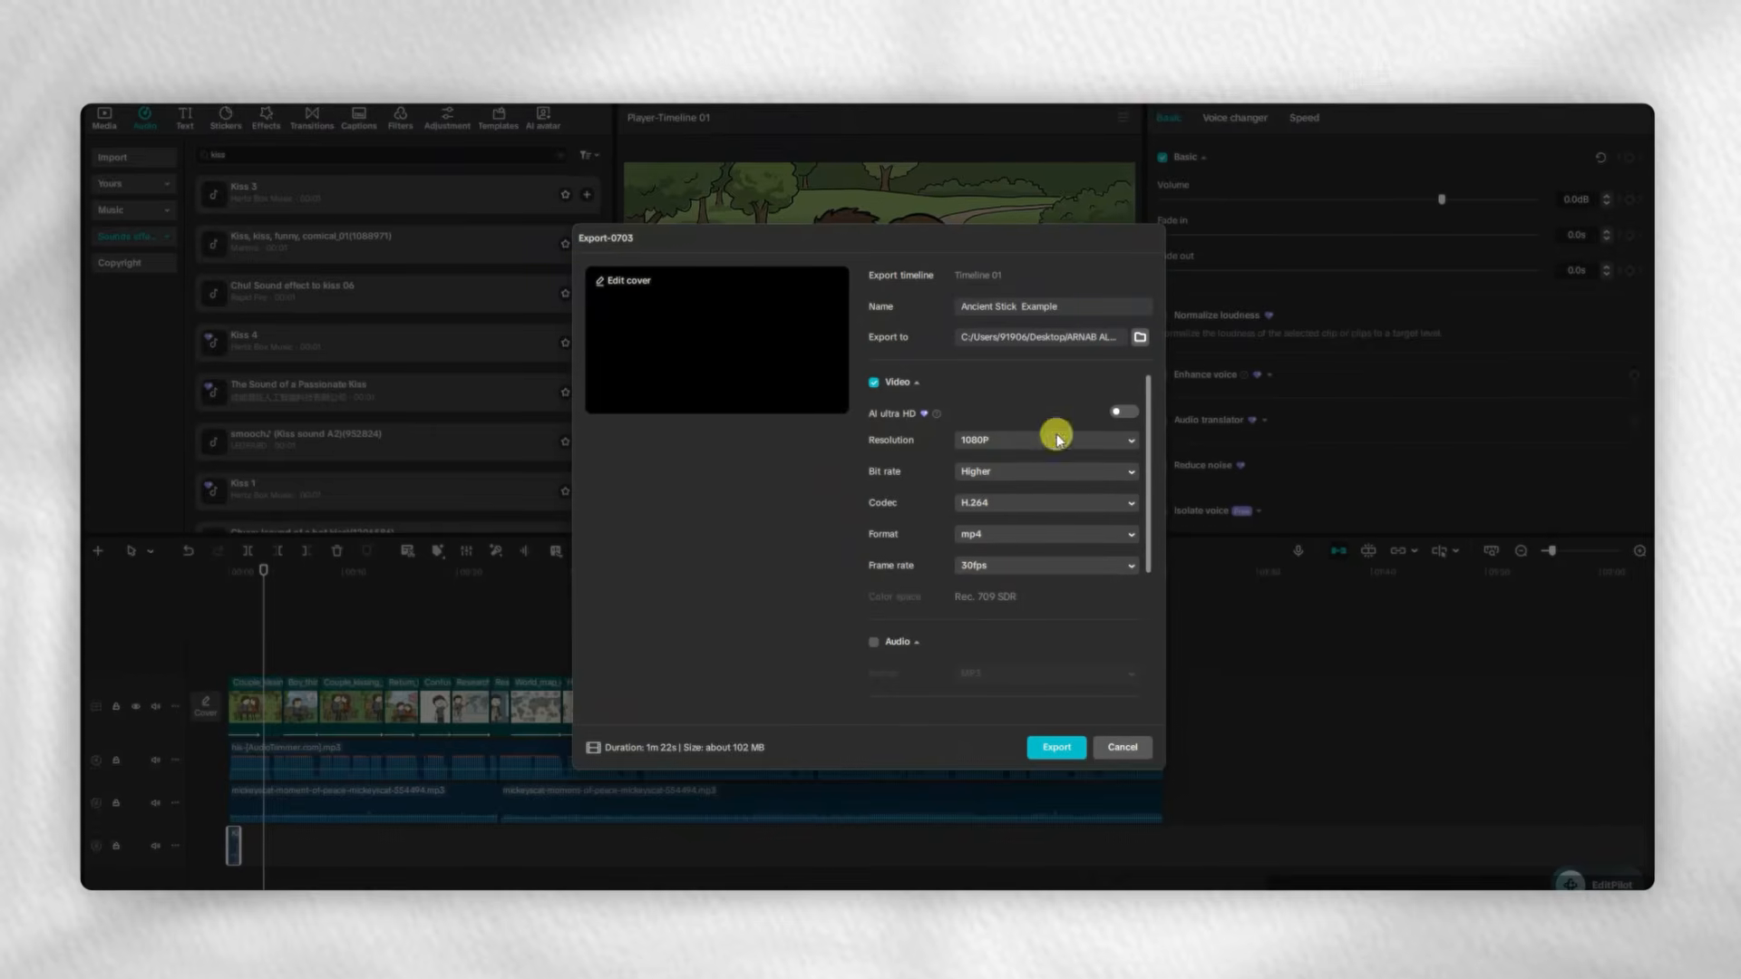
{"action": "left_click", "coordinate": [1056, 747]}
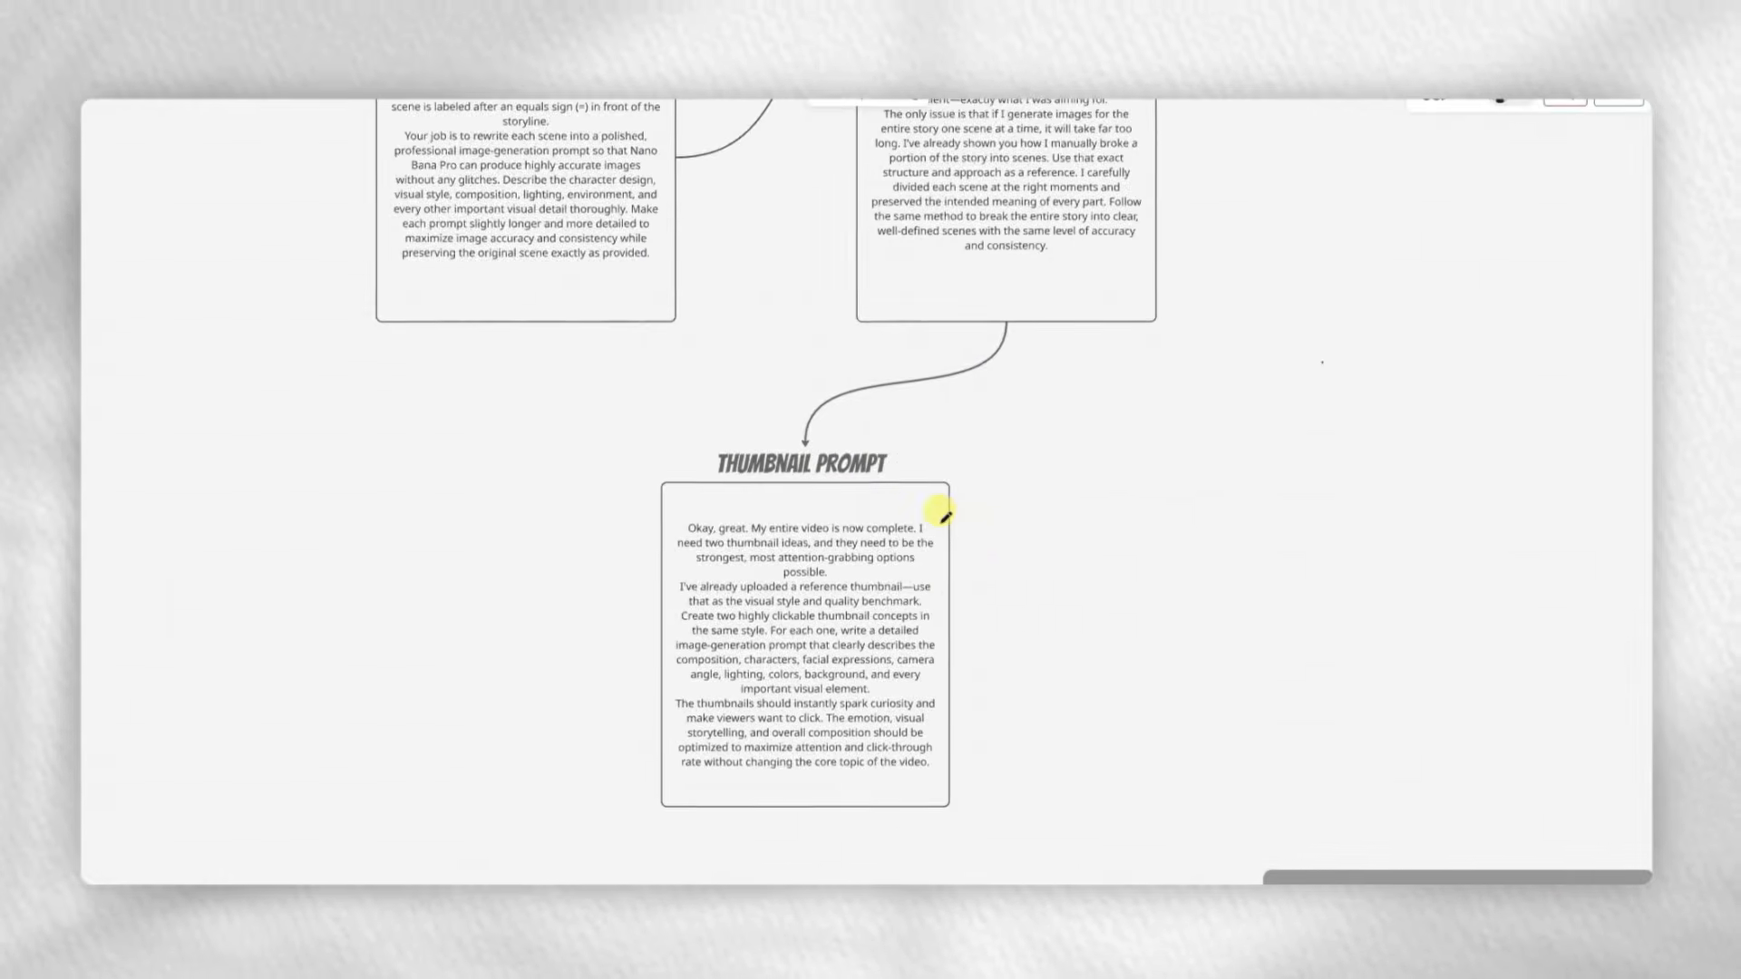
- Send the prepared thumbnail prompt to ChatGPT for two thumbnail ideas and copy the image prompt of Concept 1
{"action": "left_click_drag", "start_coordinate": [720, 304], "coordinate": [749, 298]}
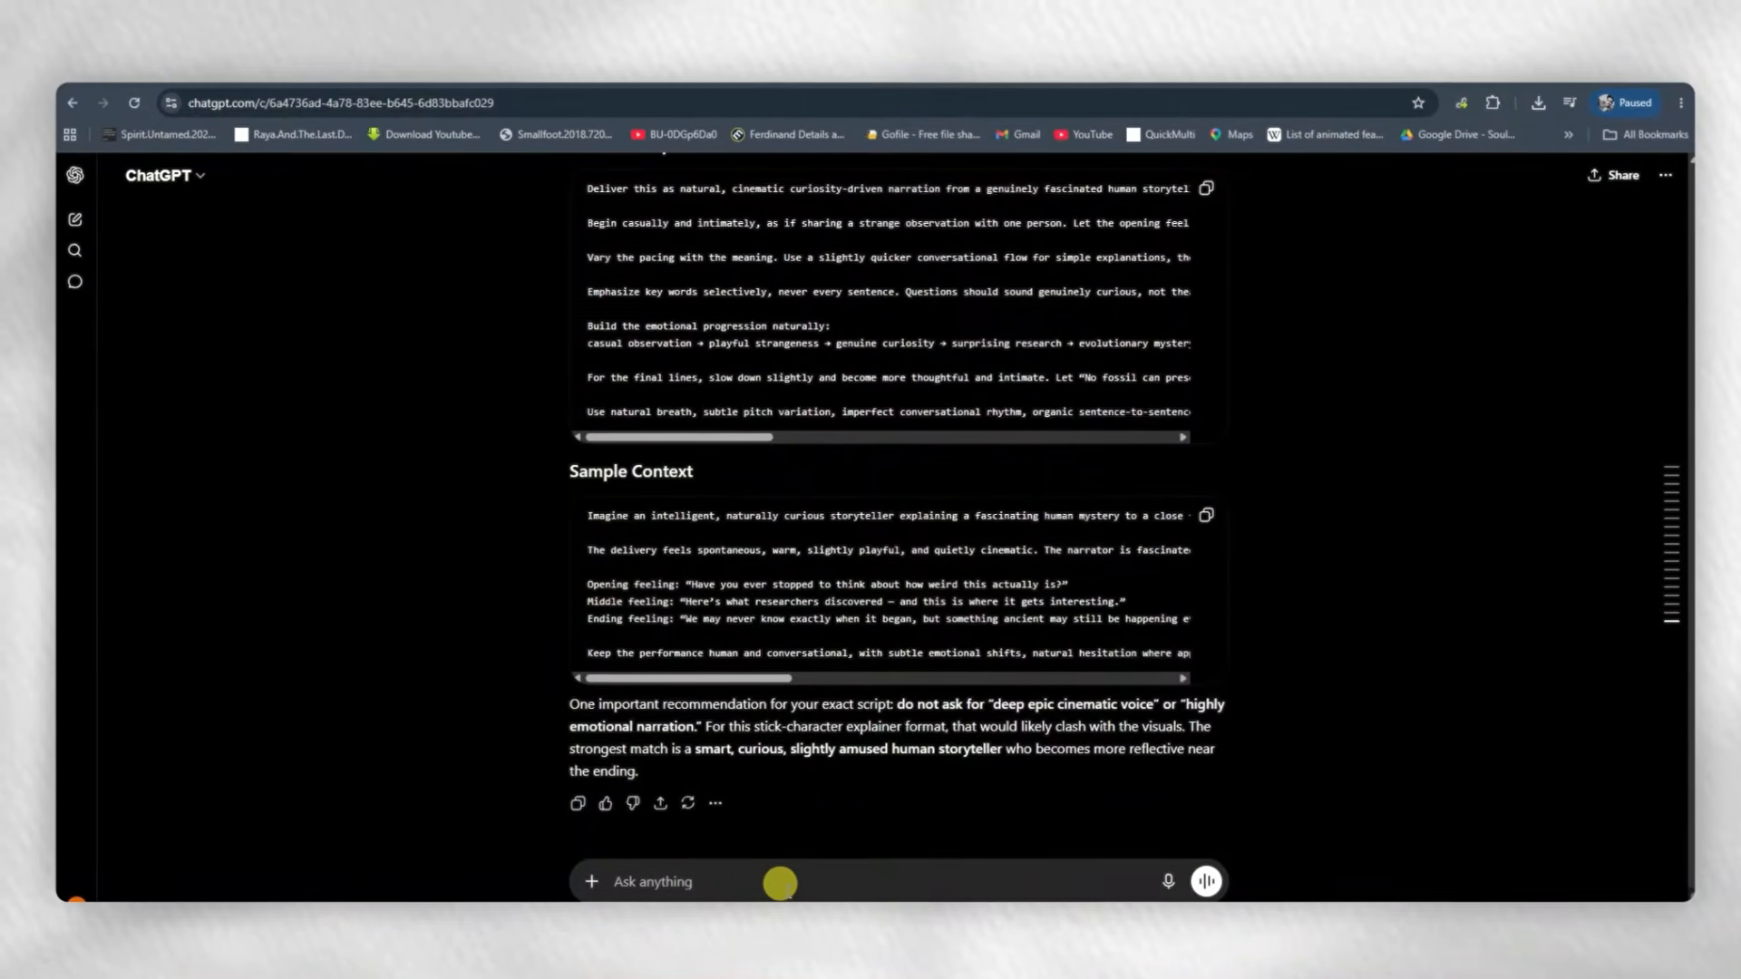
{"action": "key", "text": "ctrl+v"}
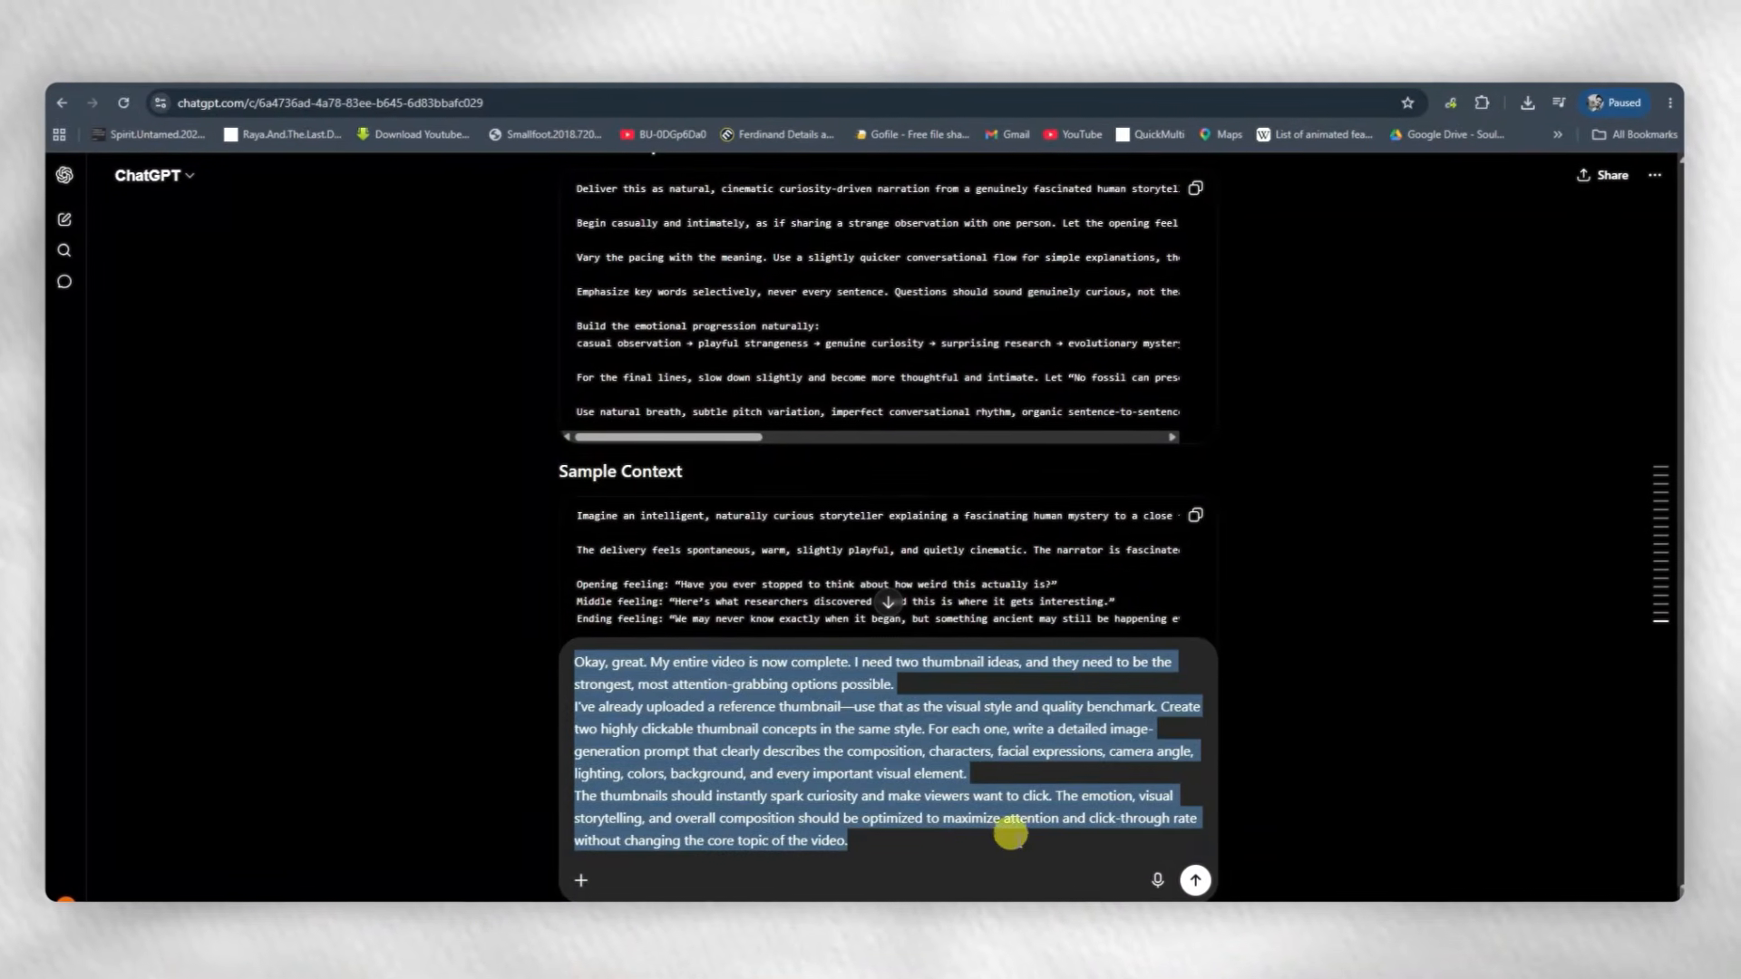
{"action": "left_click", "coordinate": [1200, 880]}
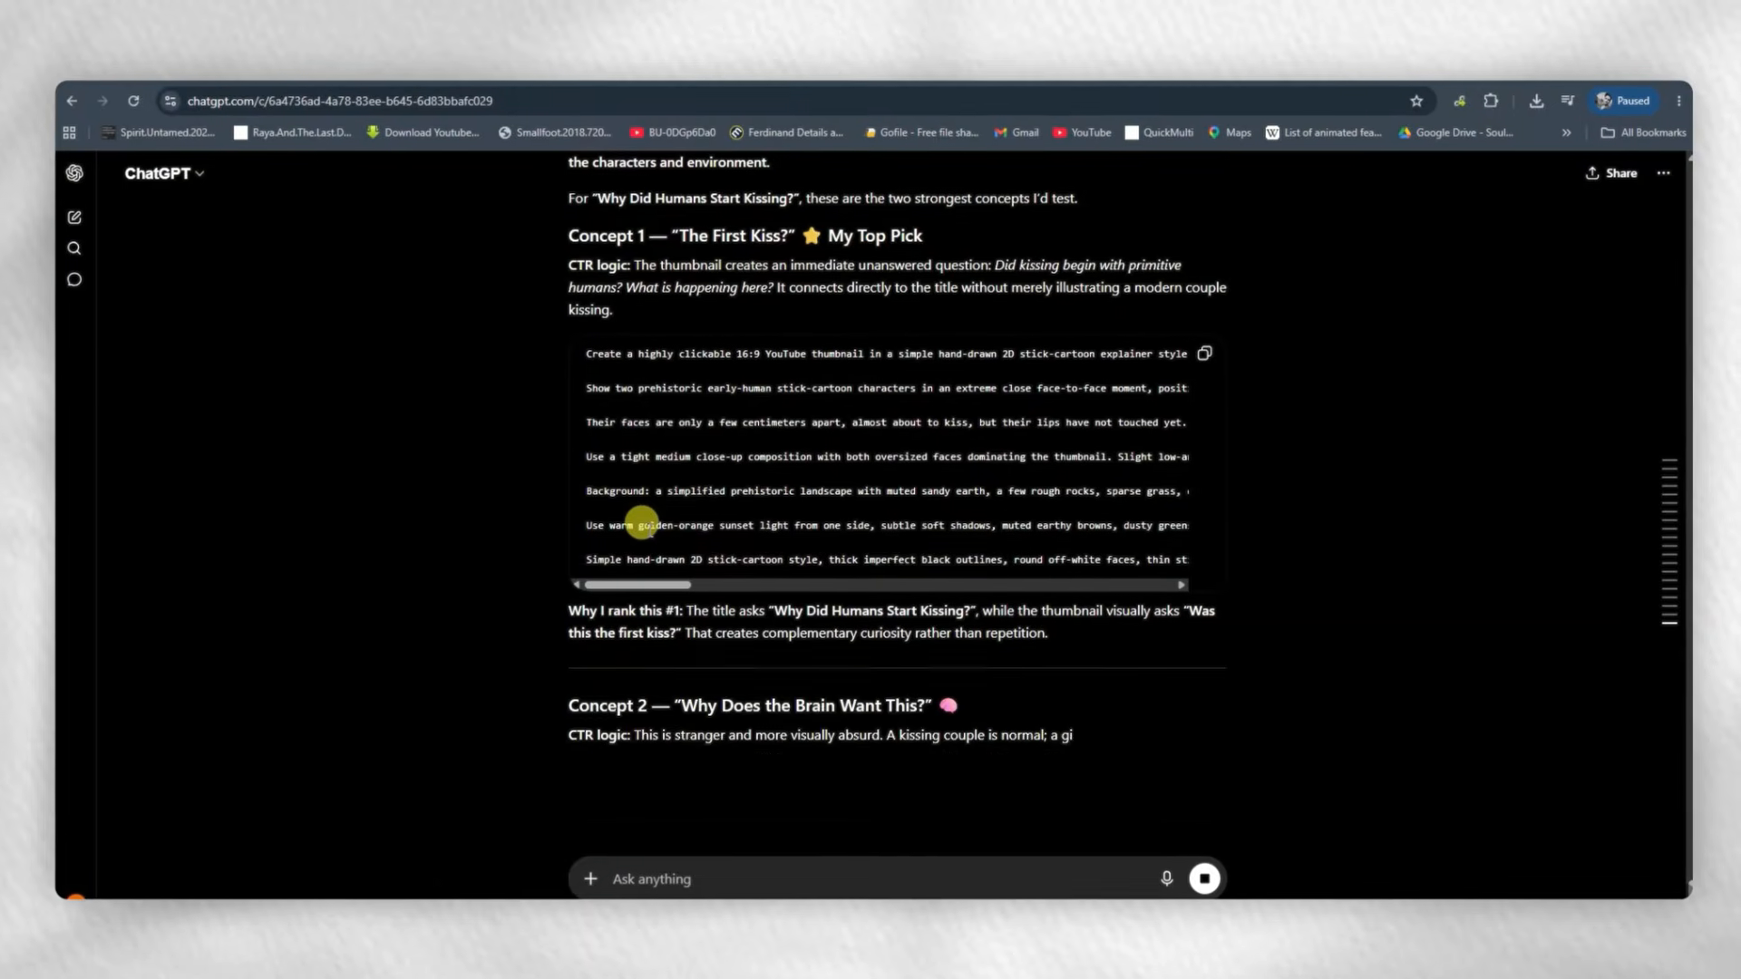
{"action": "scroll", "coordinate": [640, 521], "scroll_direction": "up", "scroll_amount": 1}
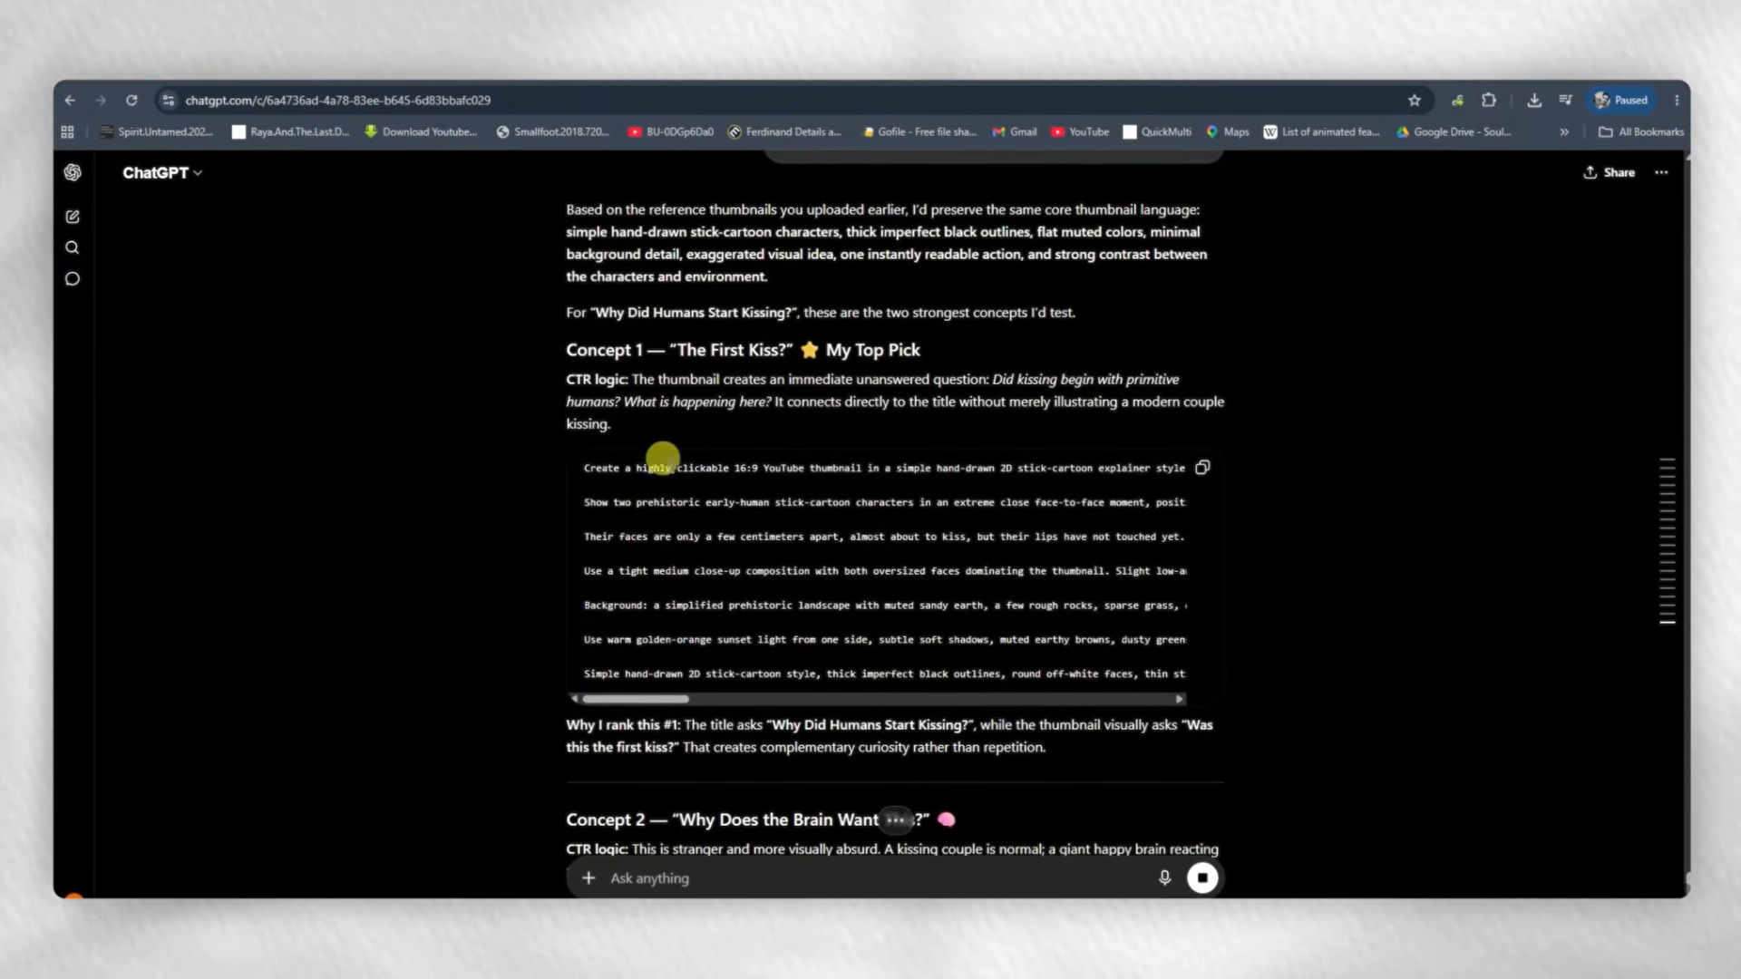
{"action": "left_click", "coordinate": [1202, 467]}
{"action": "scroll", "coordinate": [816, 458], "scroll_direction": "down", "scroll_amount": 1}
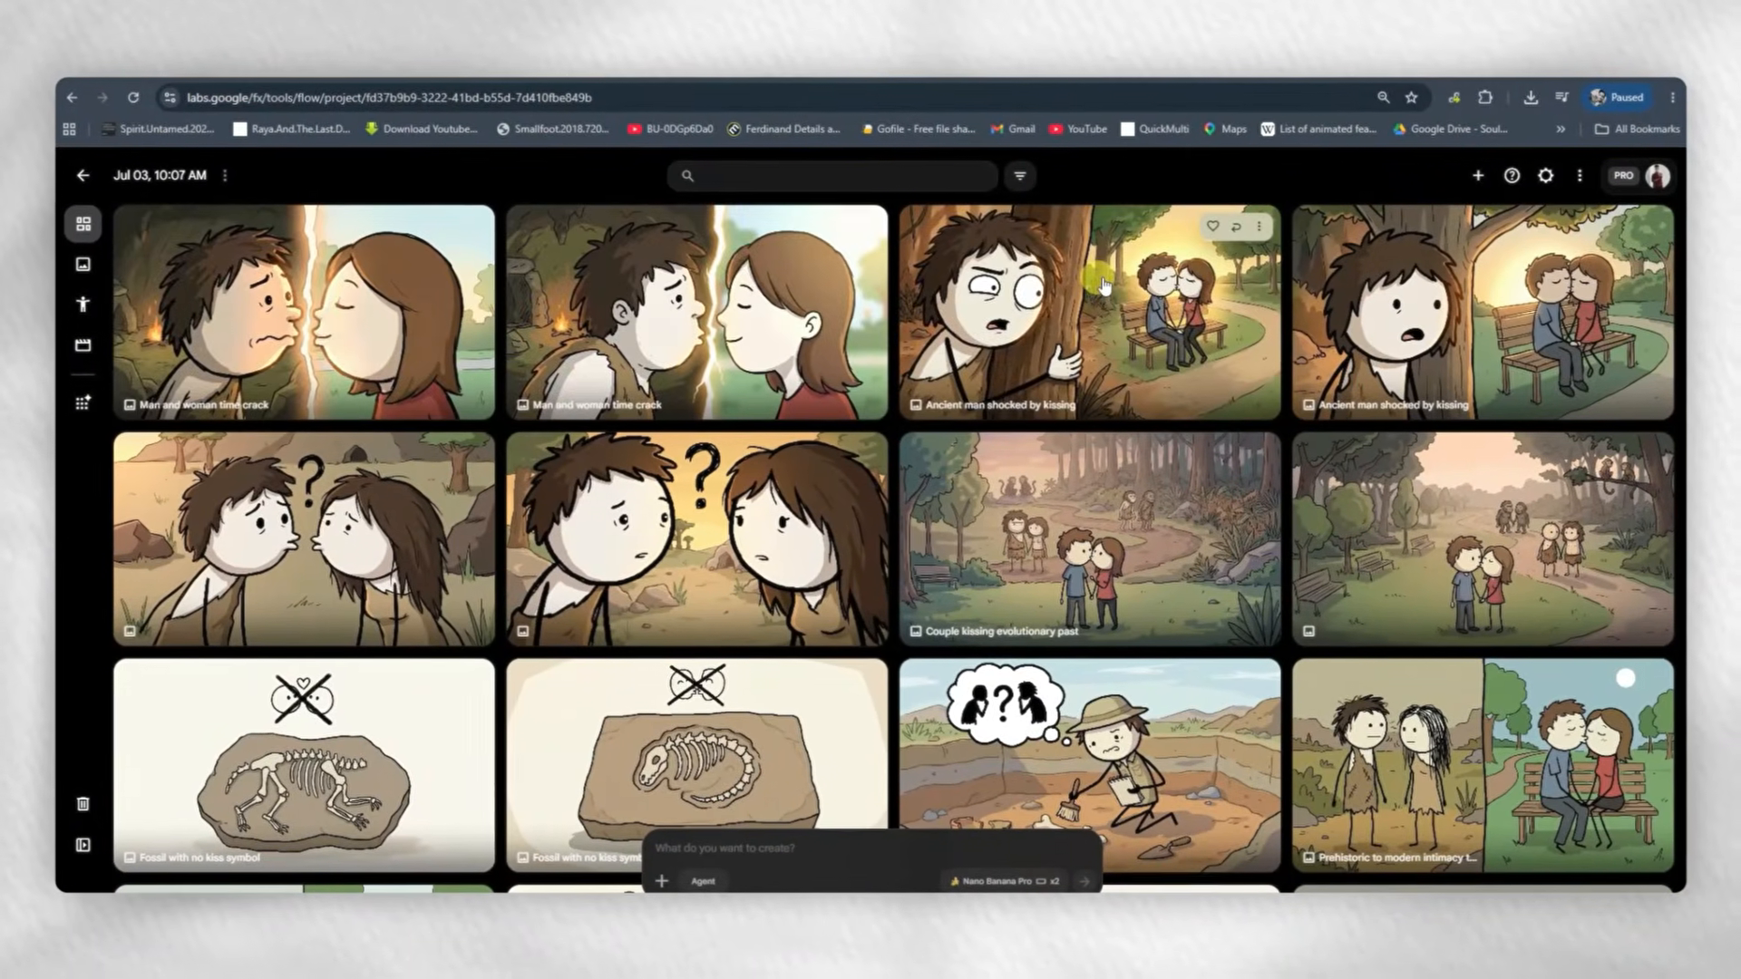
- In Google Flow, open the generated image of the caveman peeking from behind a tree at the kissing couple, and download it
{"action": "left_click", "coordinate": [1110, 289]}
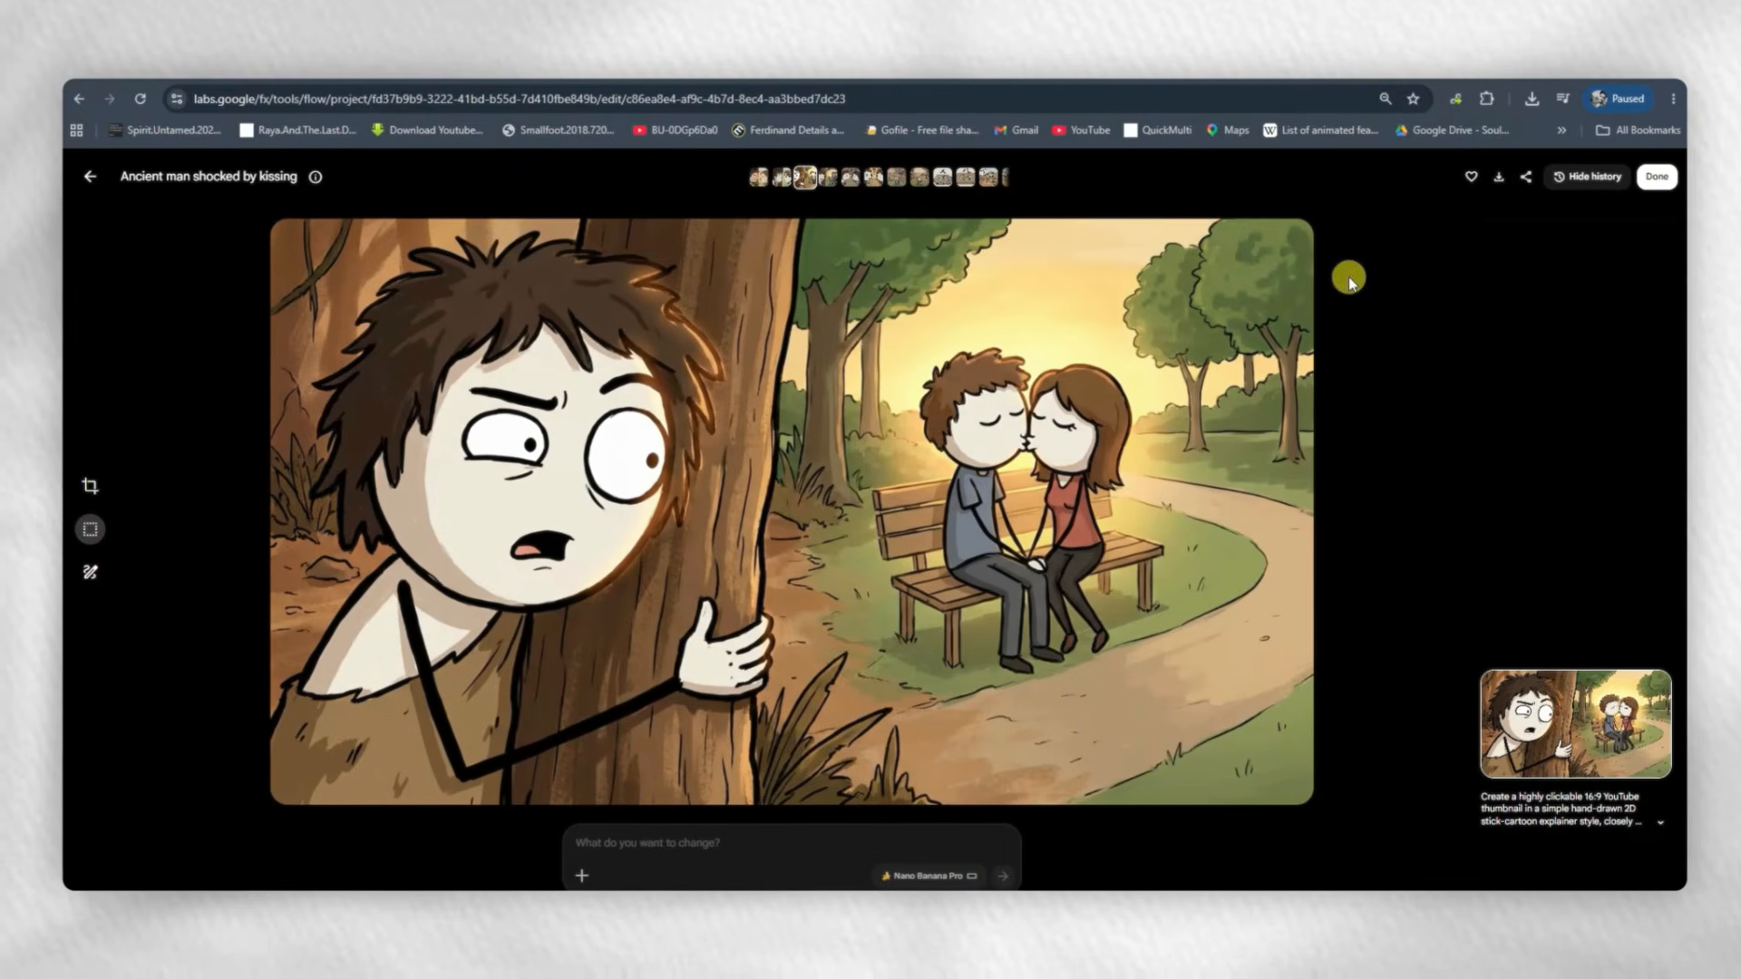
{"action": "left_click", "coordinate": [1500, 177]}
{"action": "left_click", "coordinate": [1414, 253]}
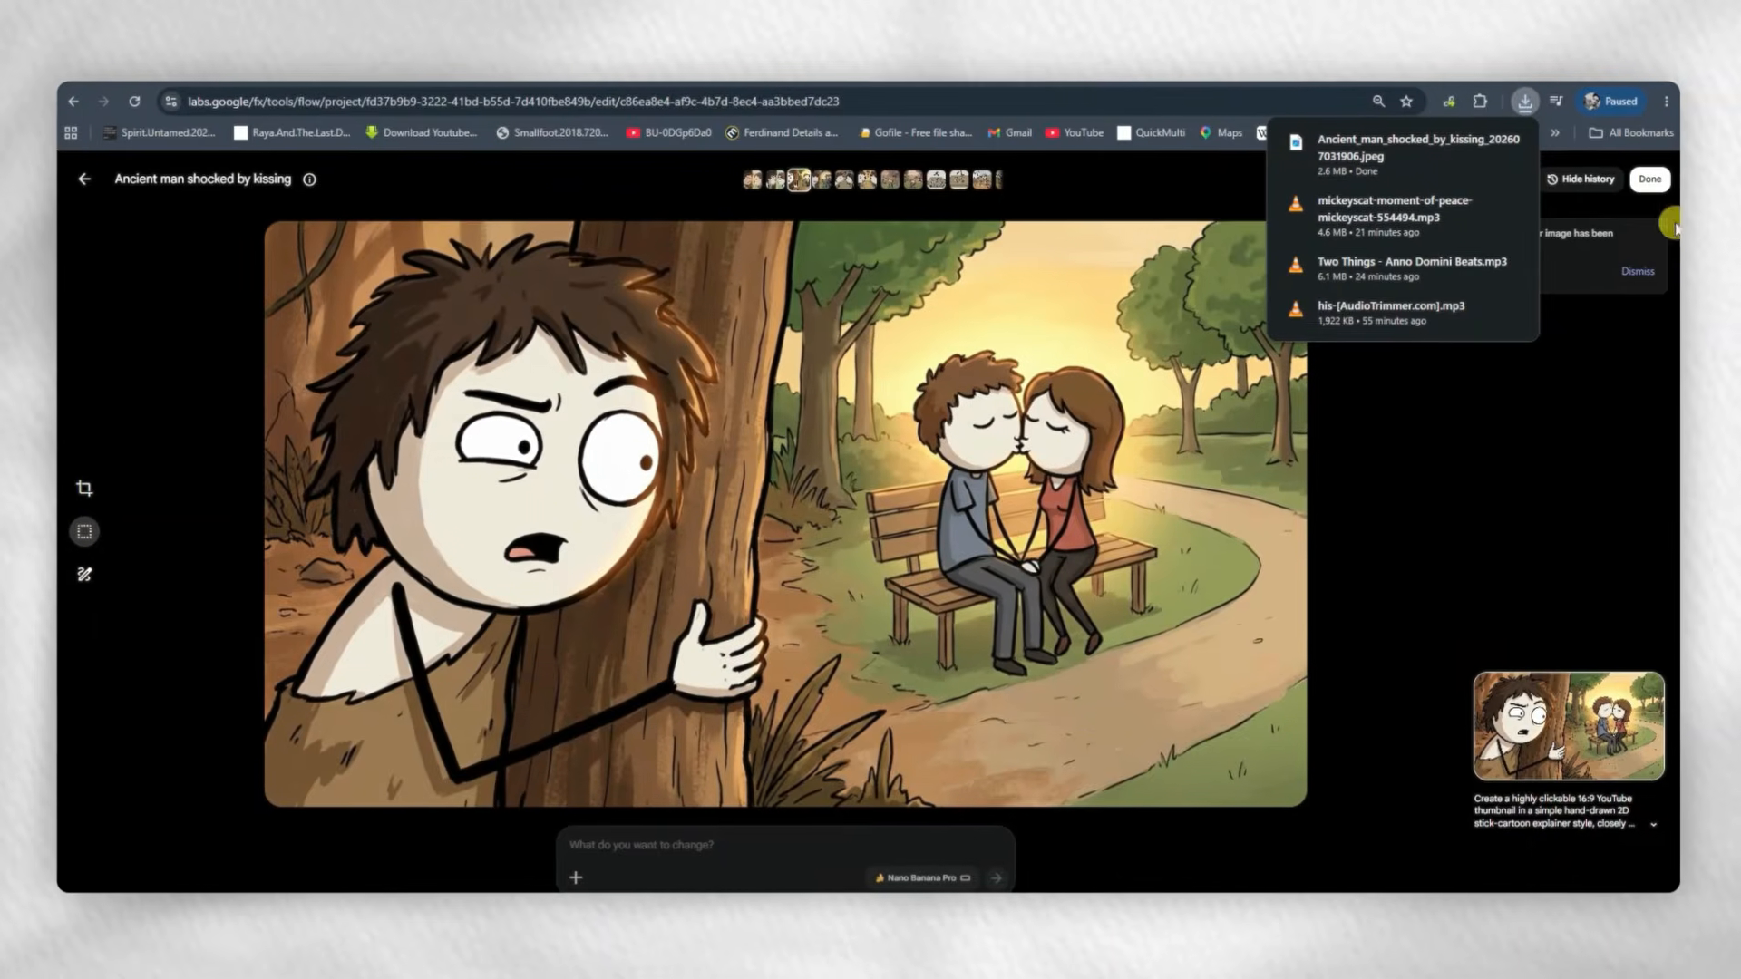
{"action": "left_click", "coordinate": [1658, 176]}
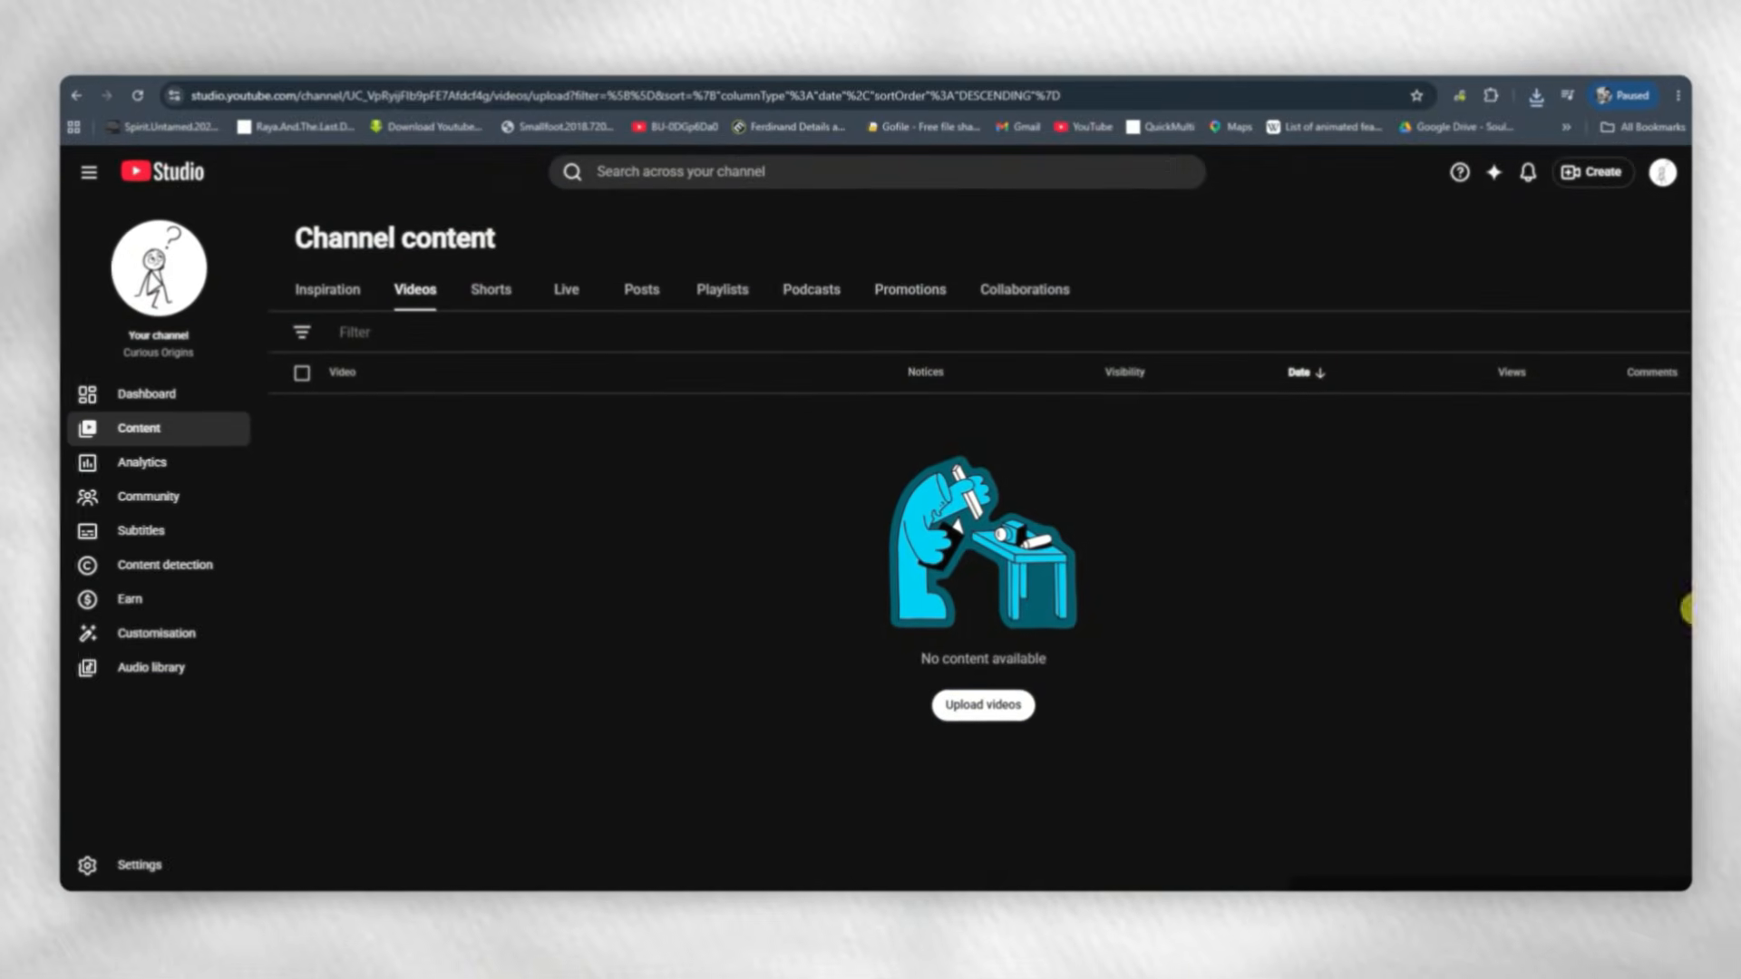
- In YouTube Studio, upload Ancient Stick Example.mp4 and title the video "How Did Humans Start Kissing ?"
{"action": "left_click", "coordinate": [959, 706]}
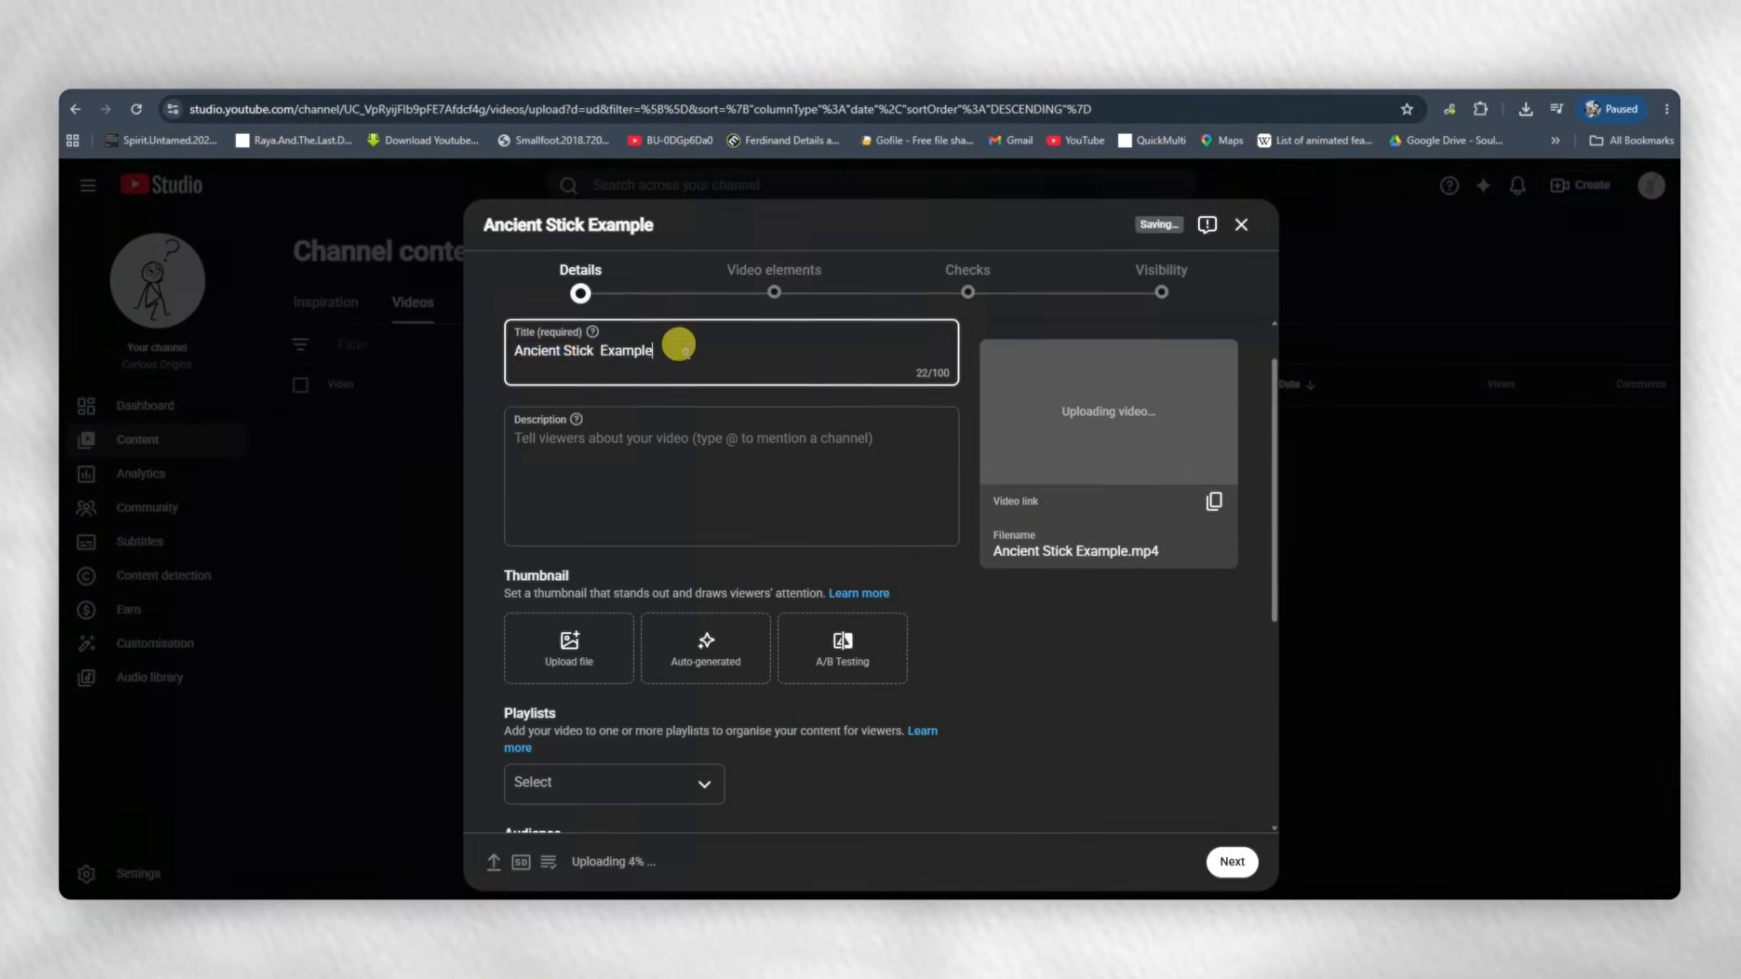
{"action": "triple_click", "coordinate": [655, 363]}
{"action": "key", "text": "ctrl+v"}
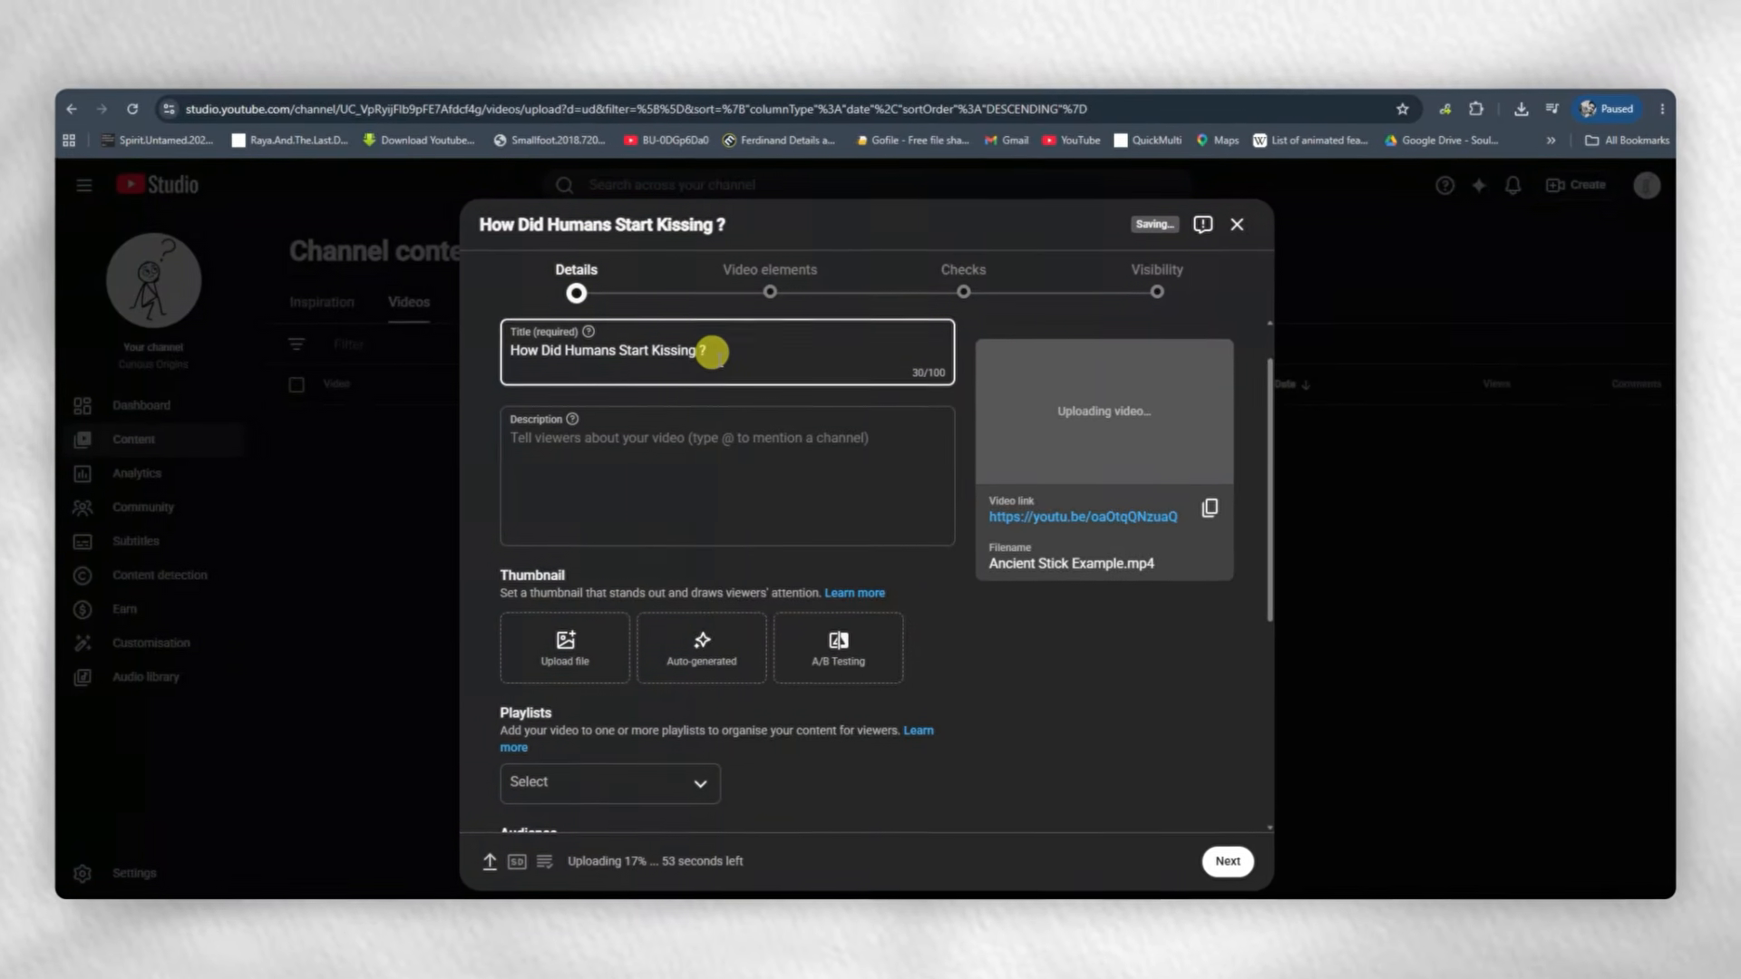
- Add a thinking-face emoji to the end of the video title
{"action": "key", "text": "super+period"}
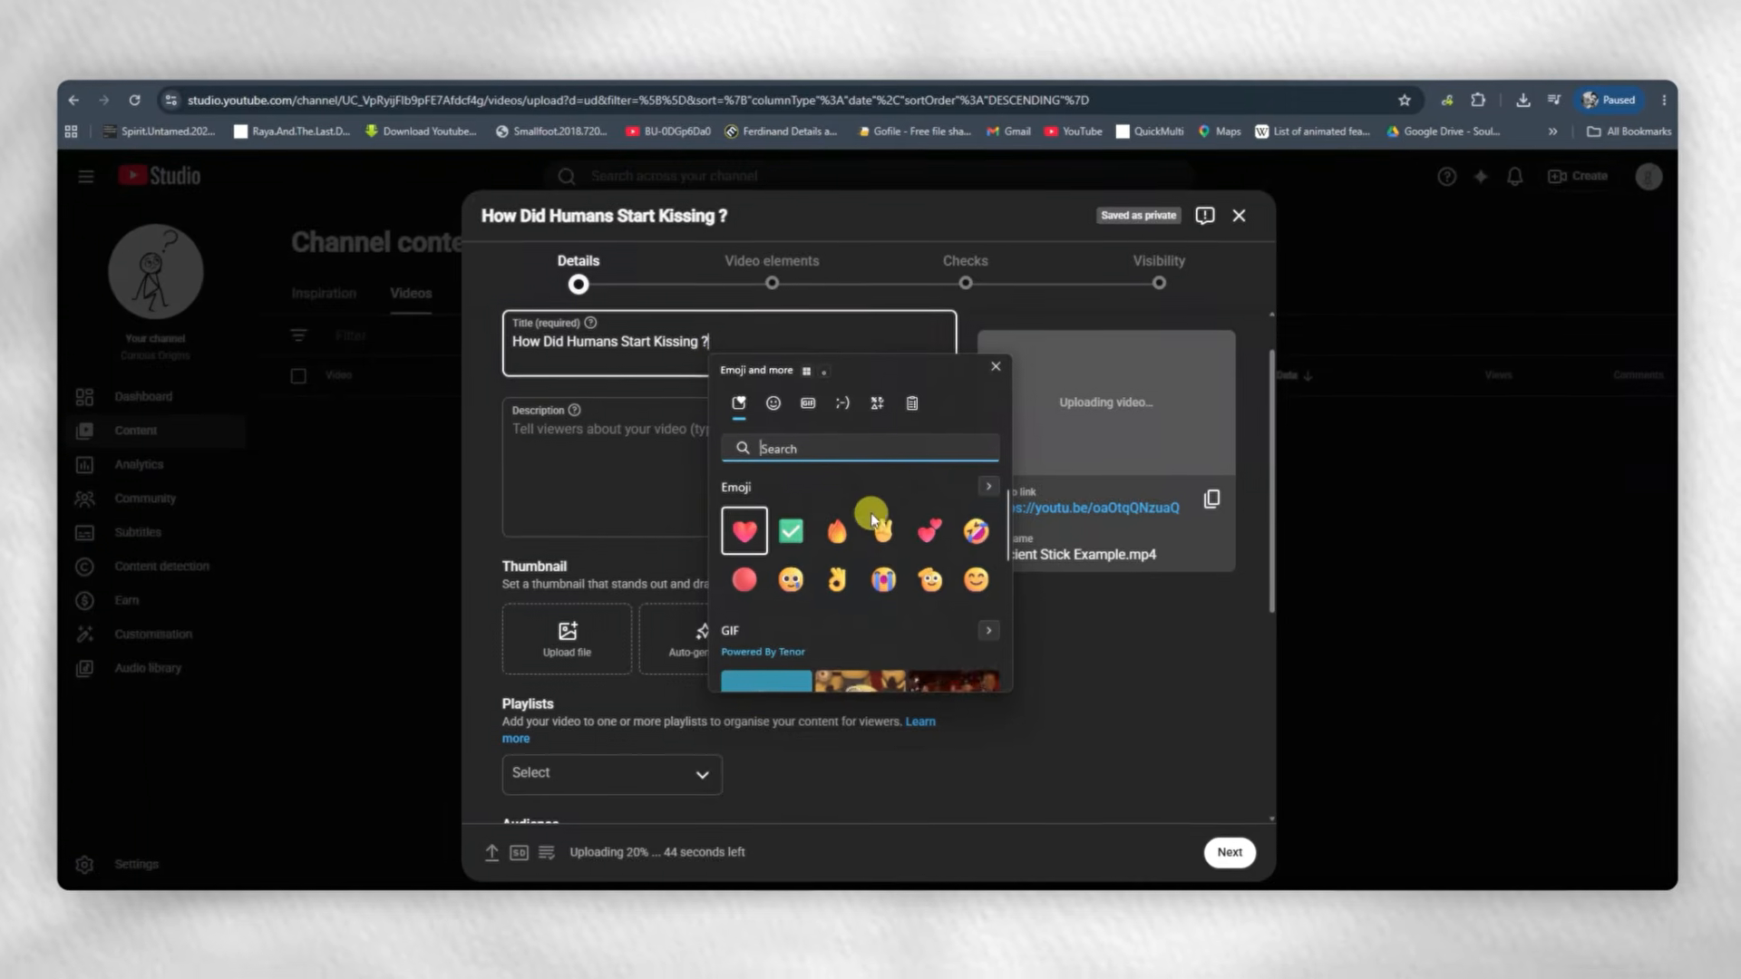
{"action": "left_click", "coordinate": [777, 404]}
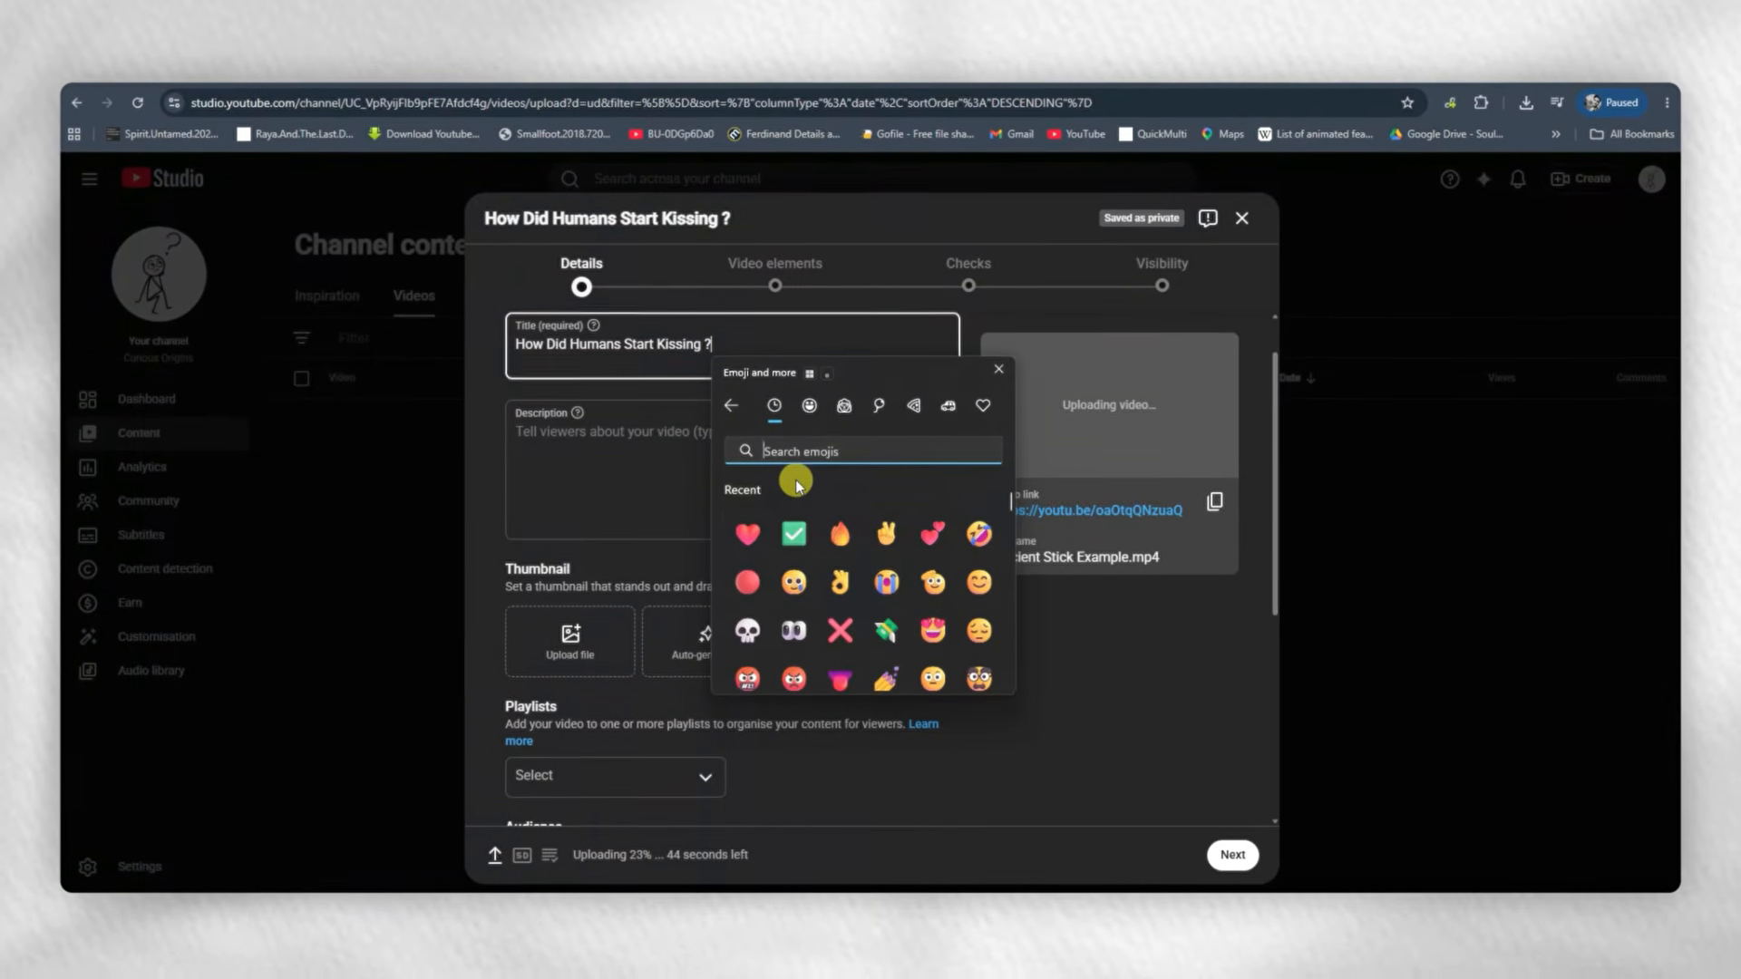
{"action": "scroll", "coordinate": [824, 514], "scroll_direction": "down", "scroll_amount": 2}
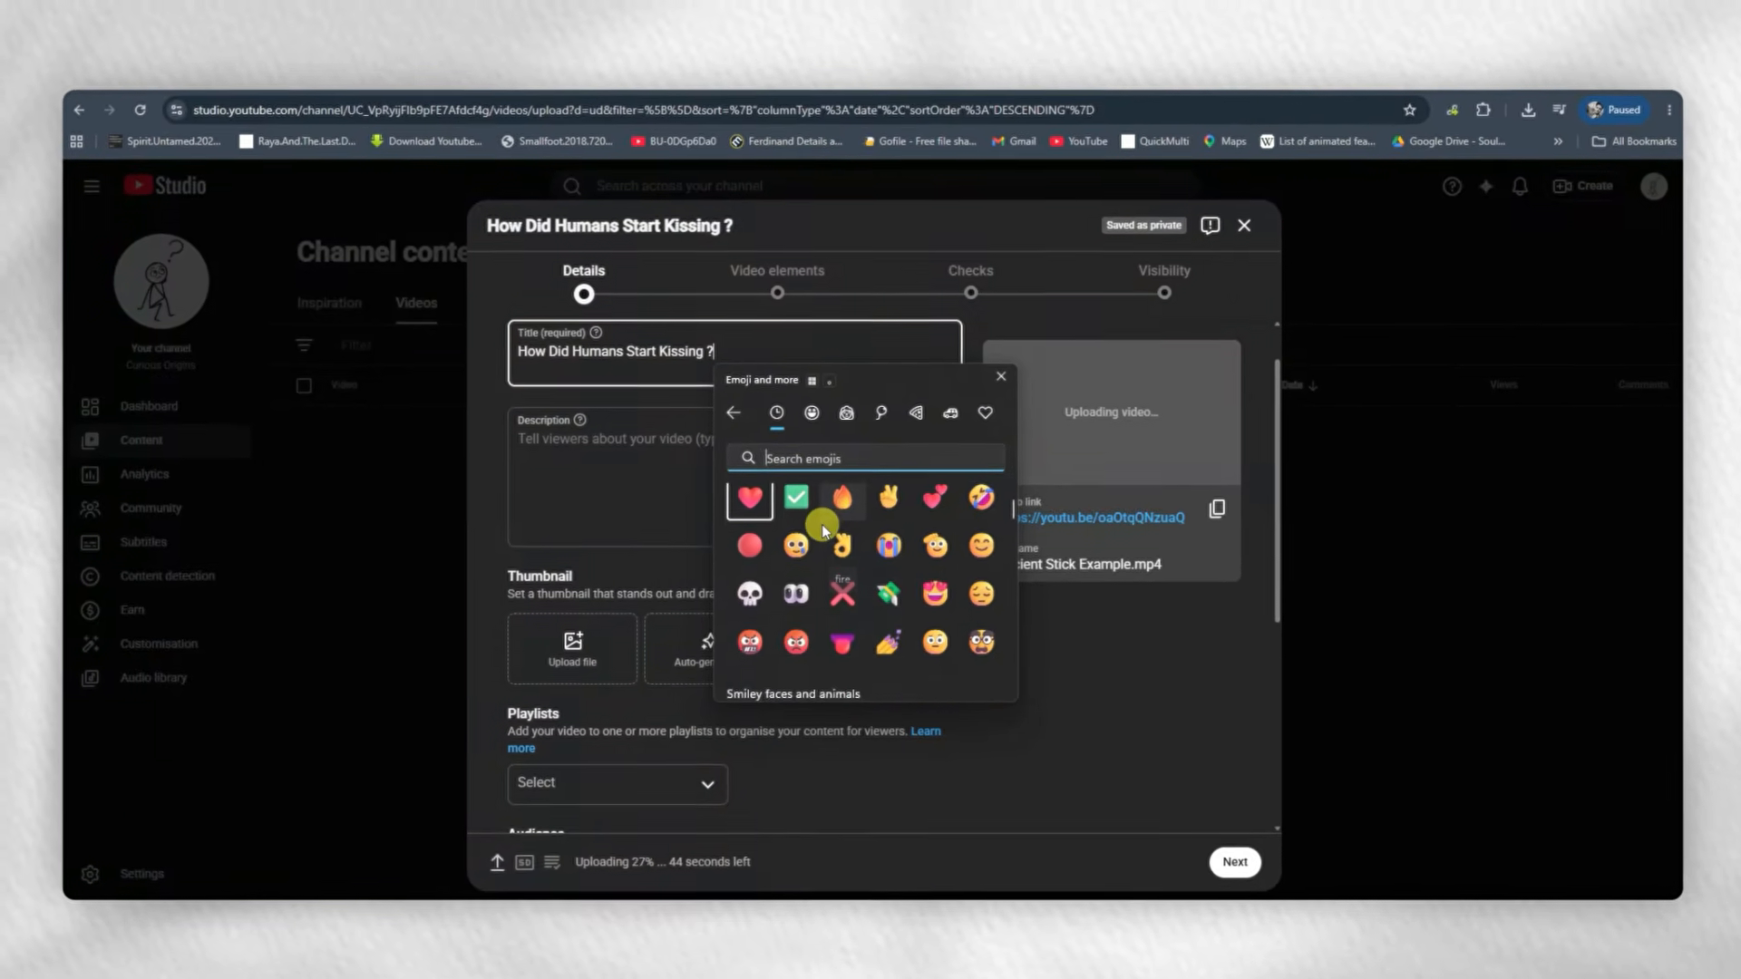
{"action": "scroll", "coordinate": [826, 526], "scroll_direction": "down", "scroll_amount": 2}
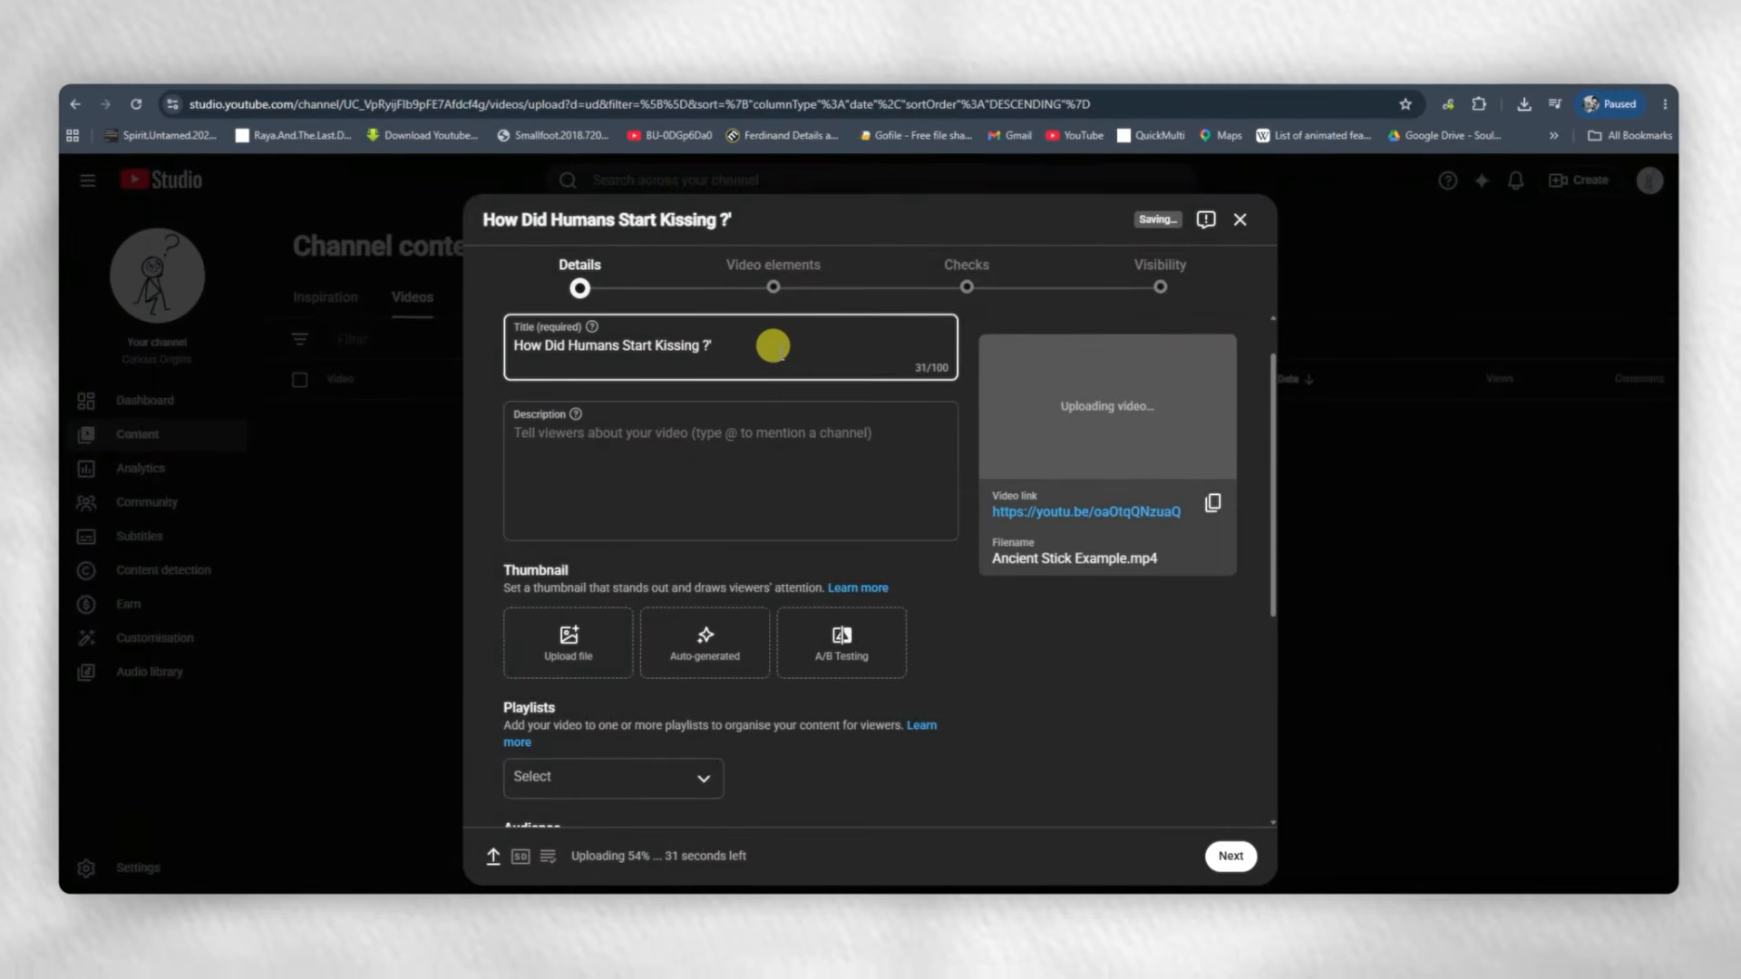
{"action": "key", "text": "super+period"}
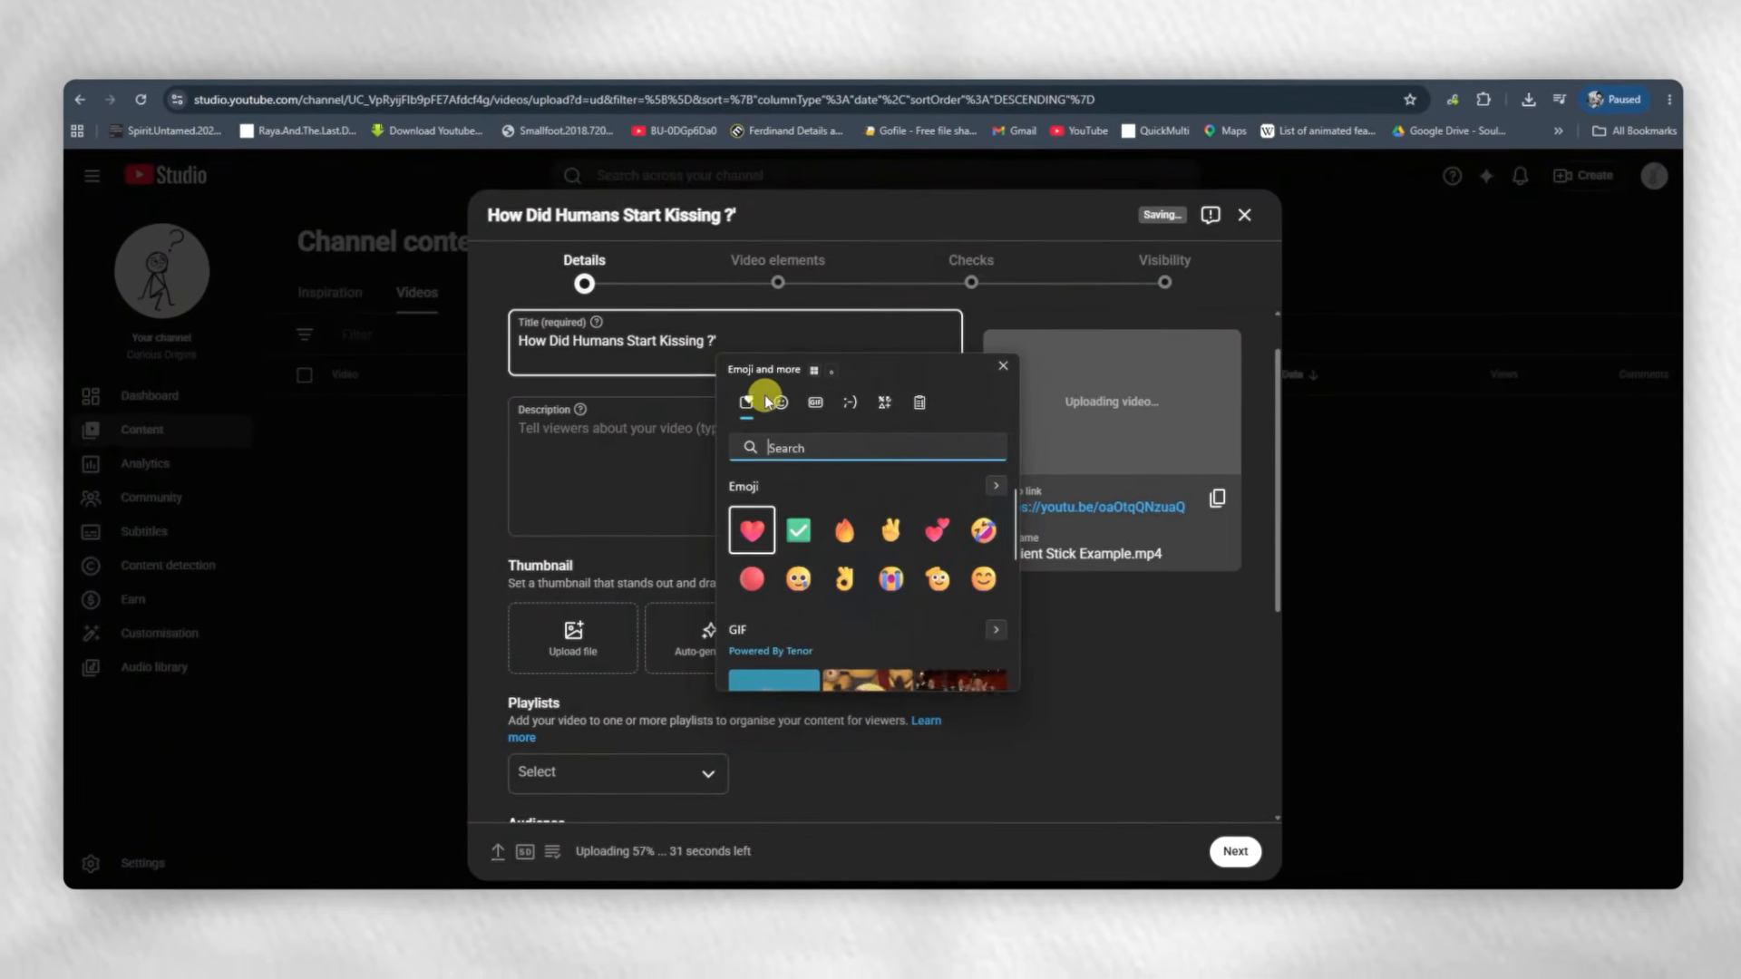
{"action": "left_click", "coordinate": [824, 497]}
{"action": "scroll", "coordinate": [856, 535], "scroll_direction": "down", "scroll_amount": 3}
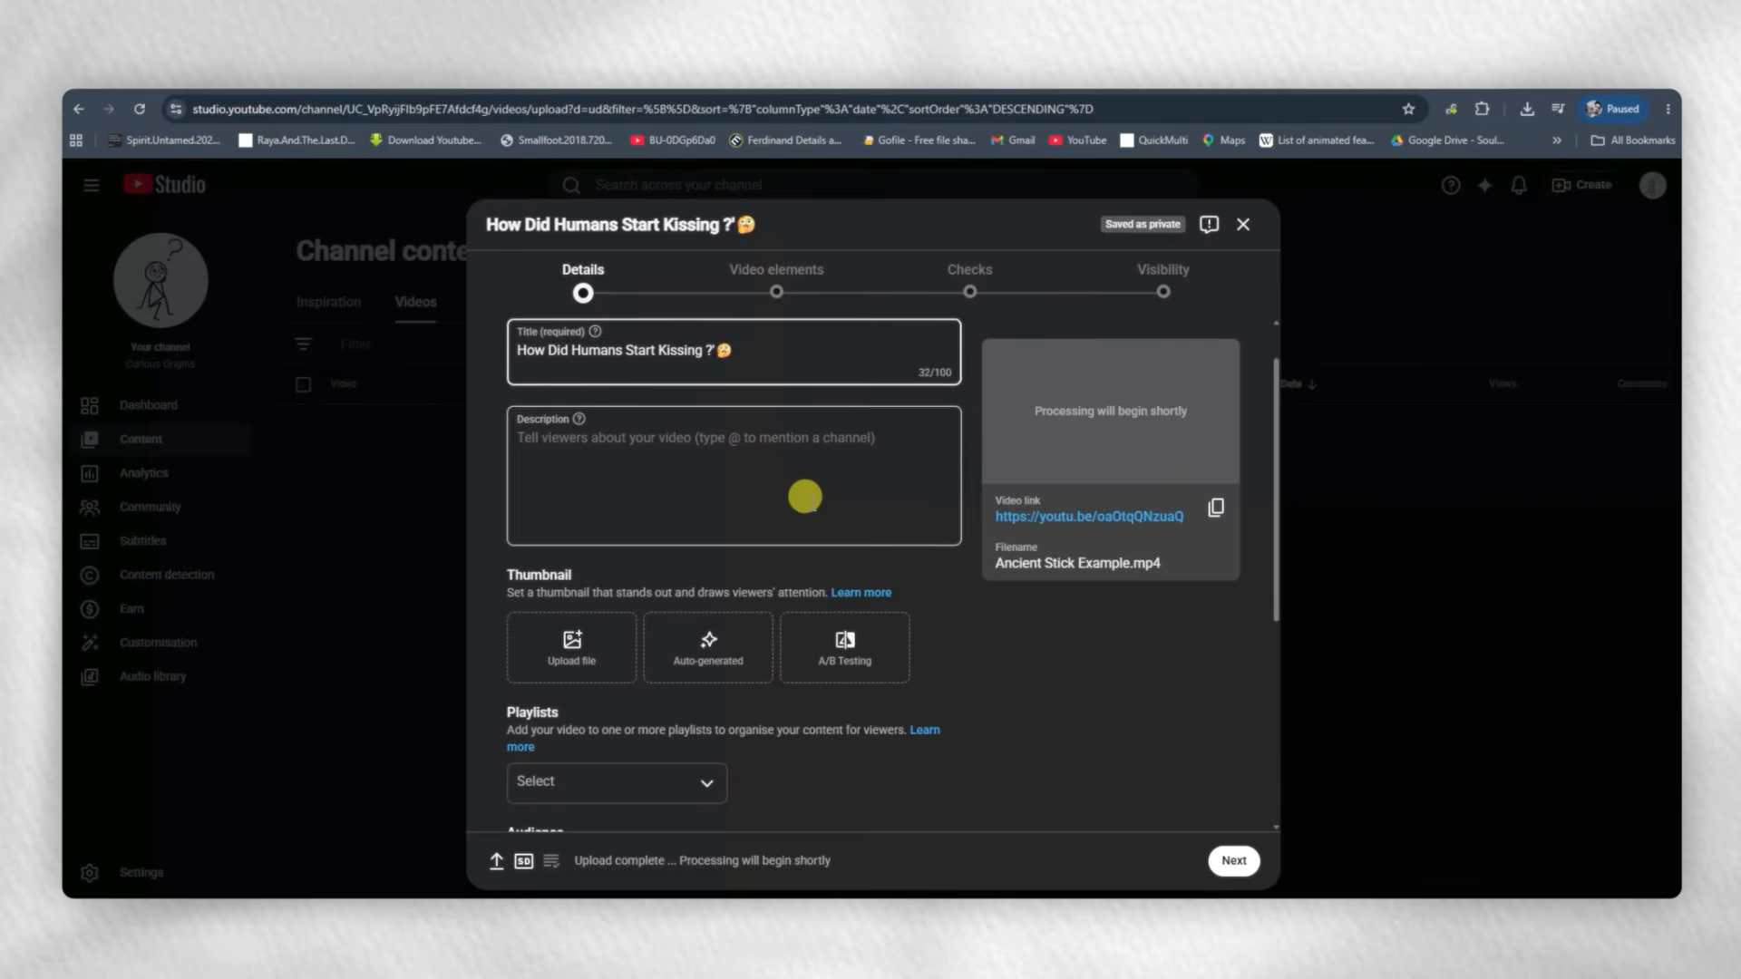
- On the whiteboard, circle and underline the heading and text of the Description & Hashtags prompt
{"action": "left_click", "coordinate": [804, 496]}
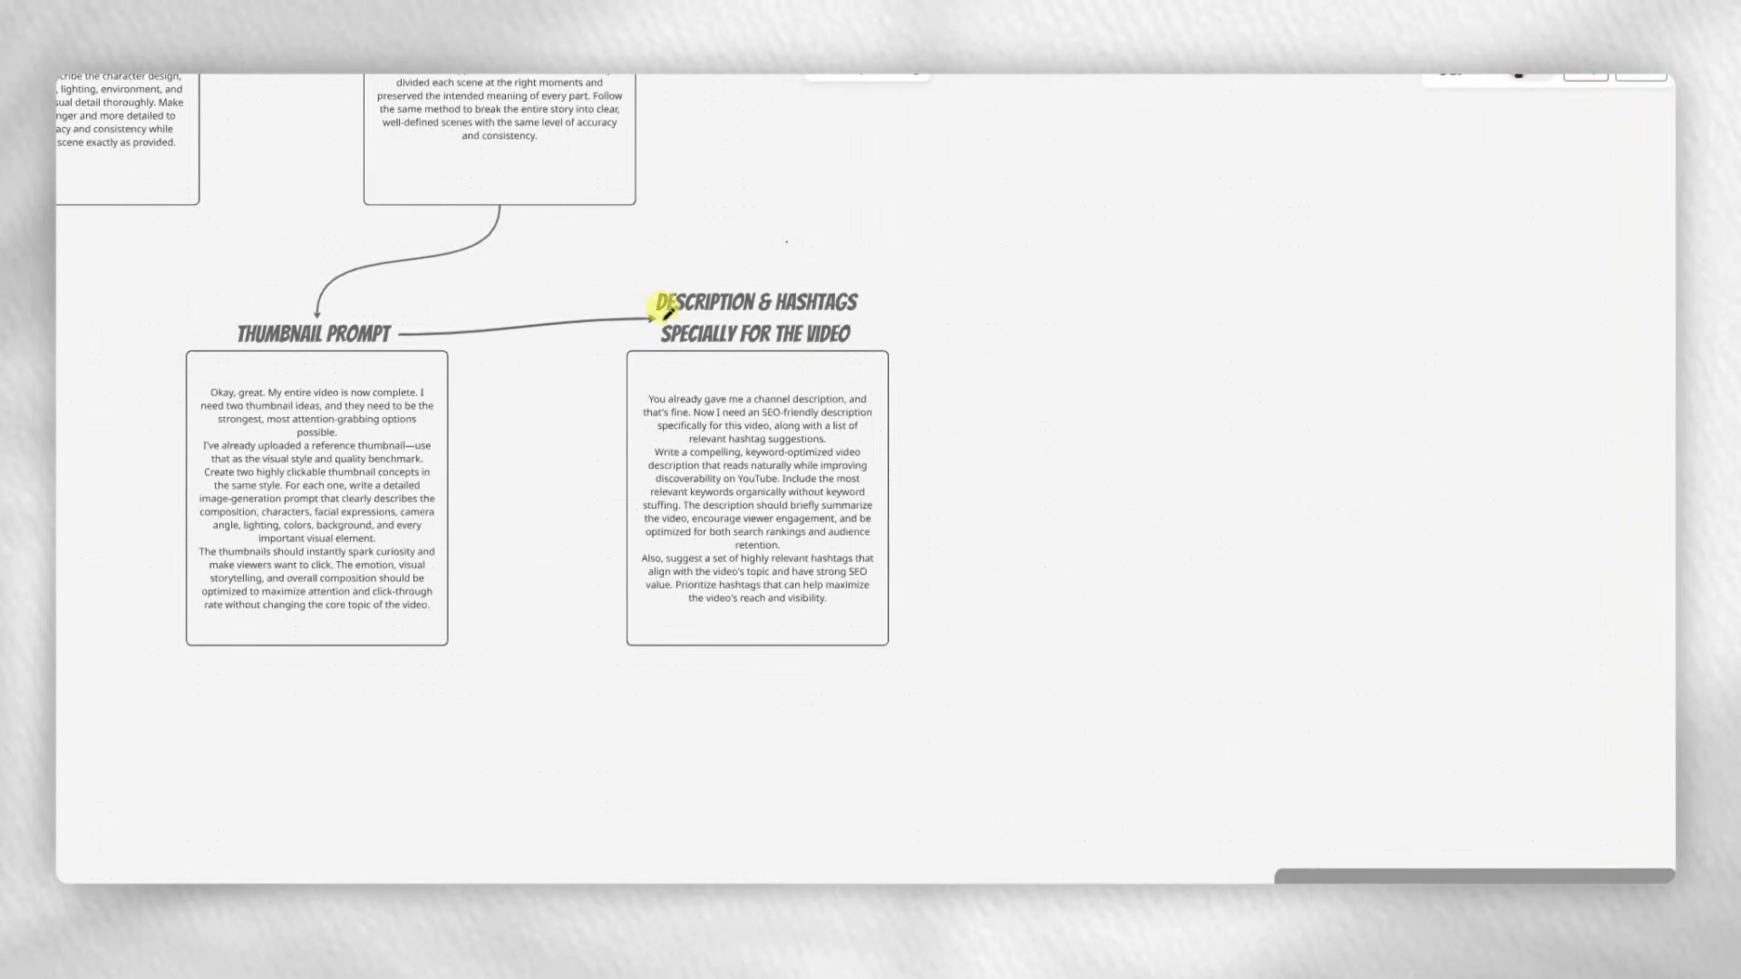
{"action": "left_click_drag", "start_coordinate": [841, 319], "coordinate": [905, 294]}
{"action": "left_click_drag", "start_coordinate": [829, 347], "coordinate": [920, 313]}
{"action": "mouse_move", "coordinate": [633, 280]}
{"action": "left_mouse_down"}
{"action": "mouse_move", "coordinate": [899, 365]}
{"action": "mouse_move", "coordinate": [640, 282]}
{"action": "left_mouse_up"}
{"action": "mouse_move", "coordinate": [646, 383]}
{"action": "left_mouse_down"}
{"action": "mouse_move", "coordinate": [649, 533]}
{"action": "mouse_move", "coordinate": [786, 633]}
{"action": "mouse_move", "coordinate": [882, 532]}
{"action": "mouse_move", "coordinate": [867, 408]}
{"action": "mouse_move", "coordinate": [642, 388]}
{"action": "left_mouse_up"}
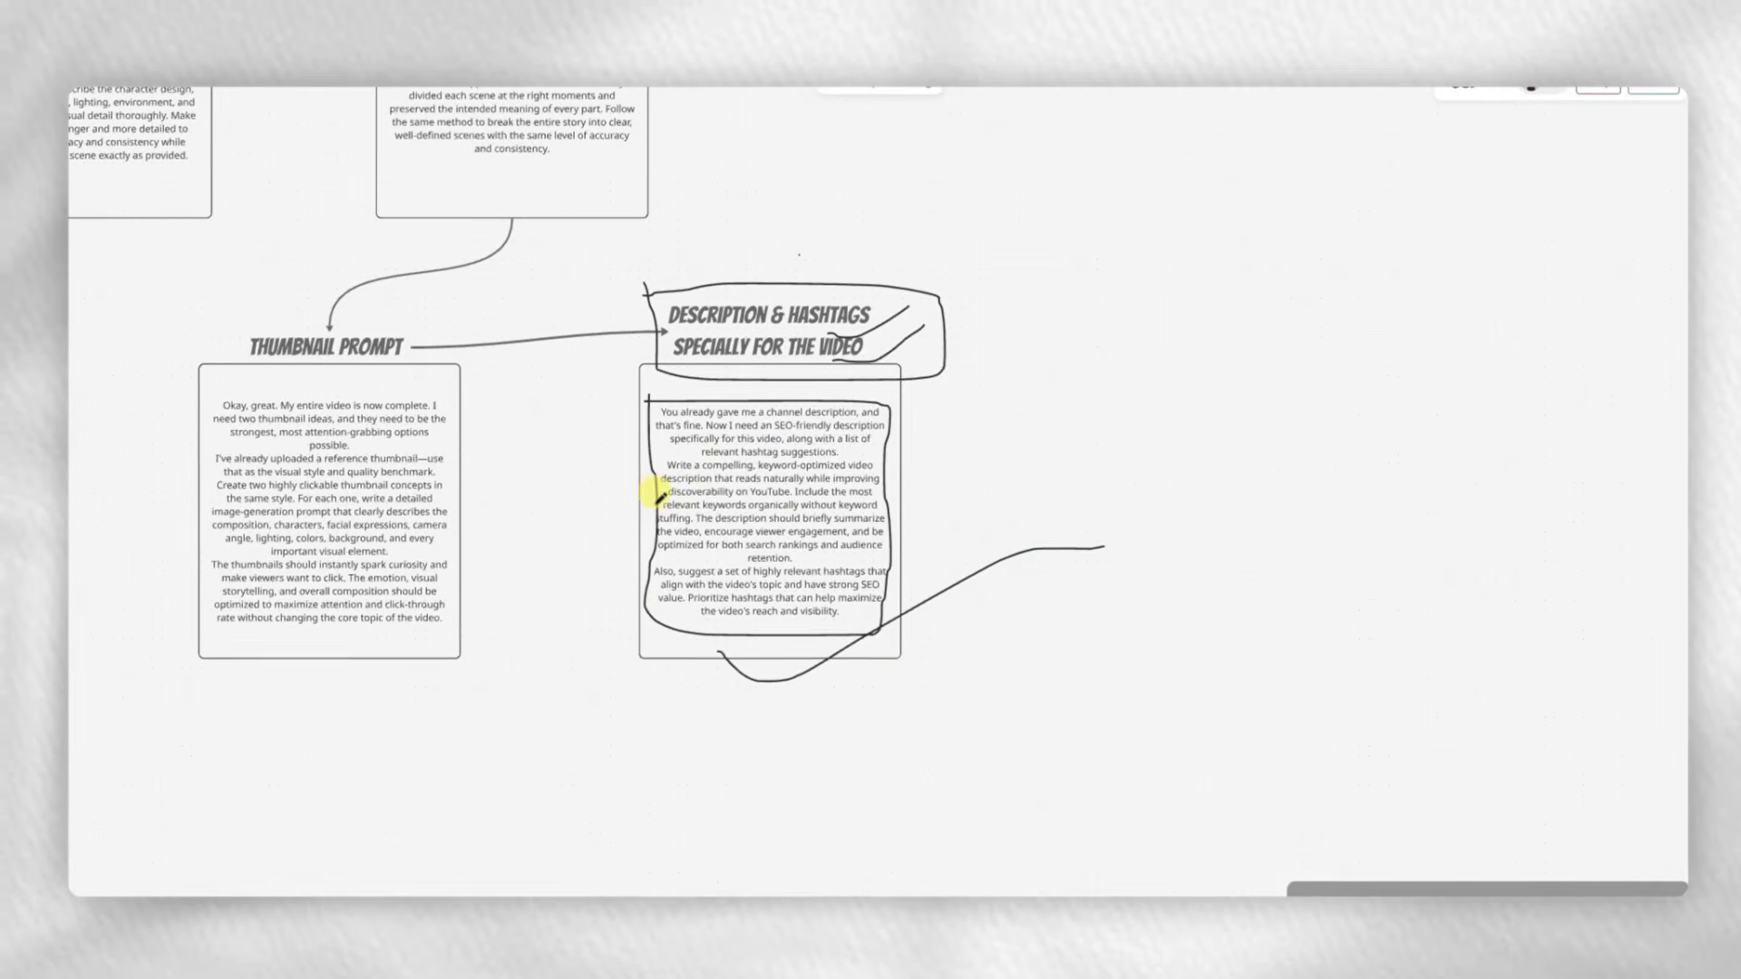
{"action": "left_click_drag", "start_coordinate": [714, 647], "coordinate": [1099, 543]}
{"action": "left_click_drag", "start_coordinate": [854, 448], "coordinate": [970, 402]}
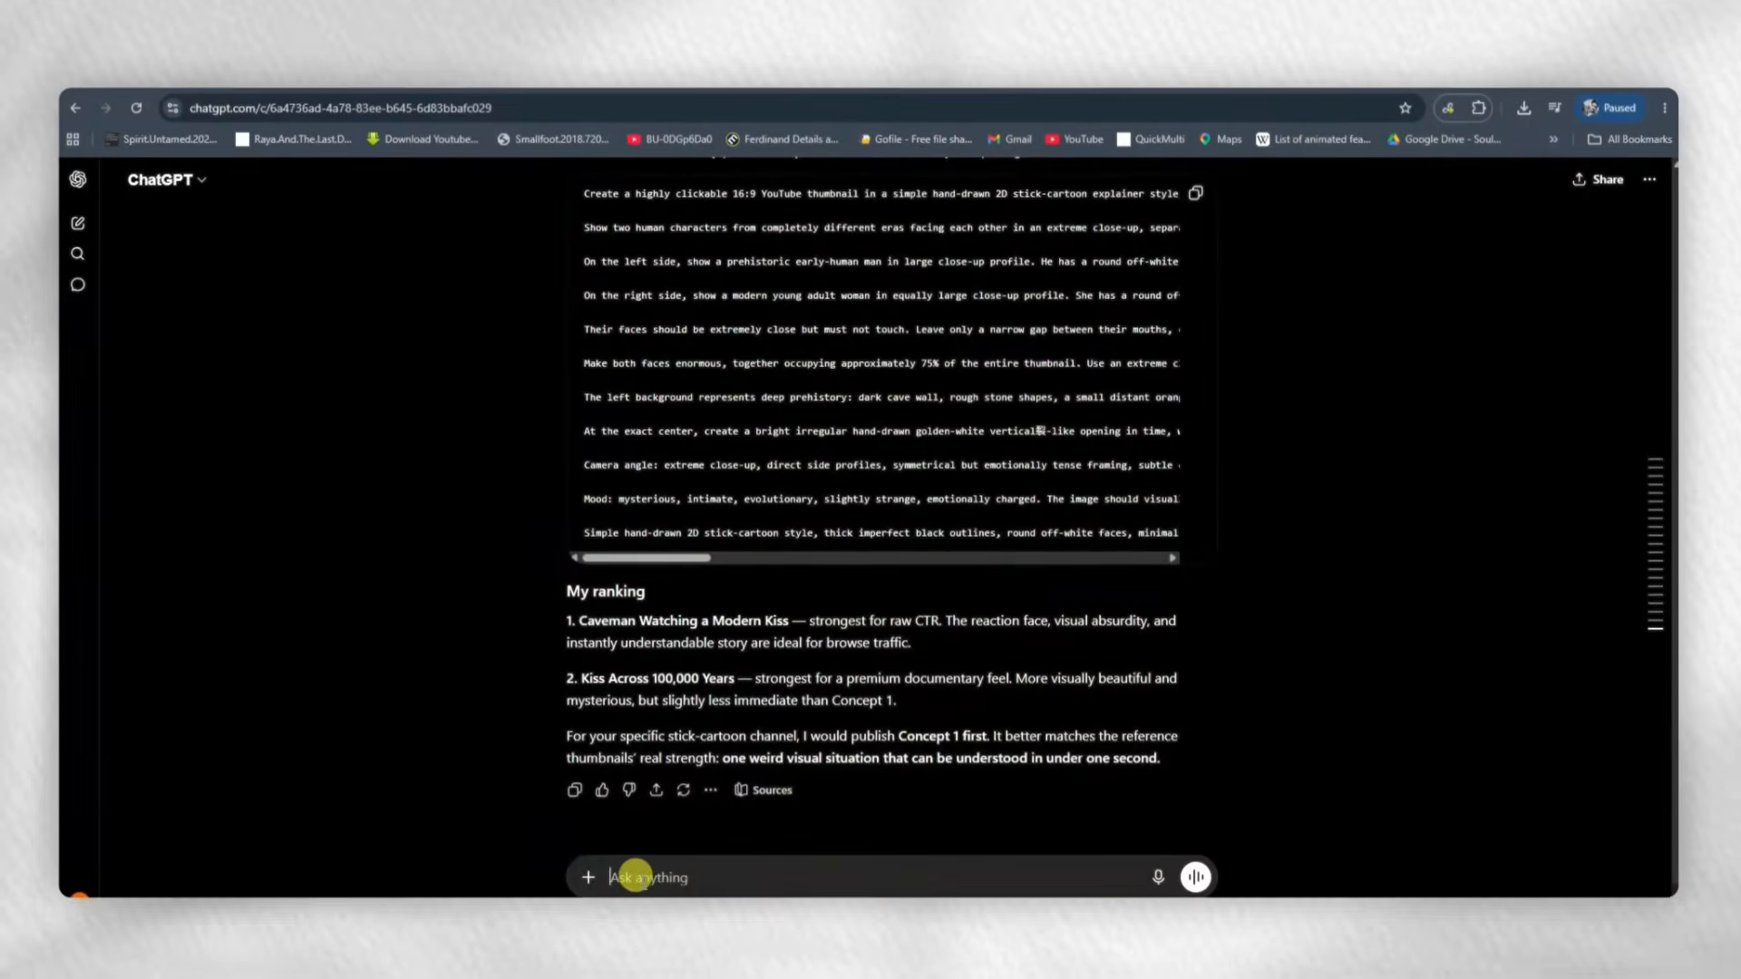
- Send the description and hashtags prompt to ChatGPT and copy the generated SEO-friendly video description
{"action": "key", "text": "ctrl+v"}
{"action": "left_click", "coordinate": [1198, 871]}
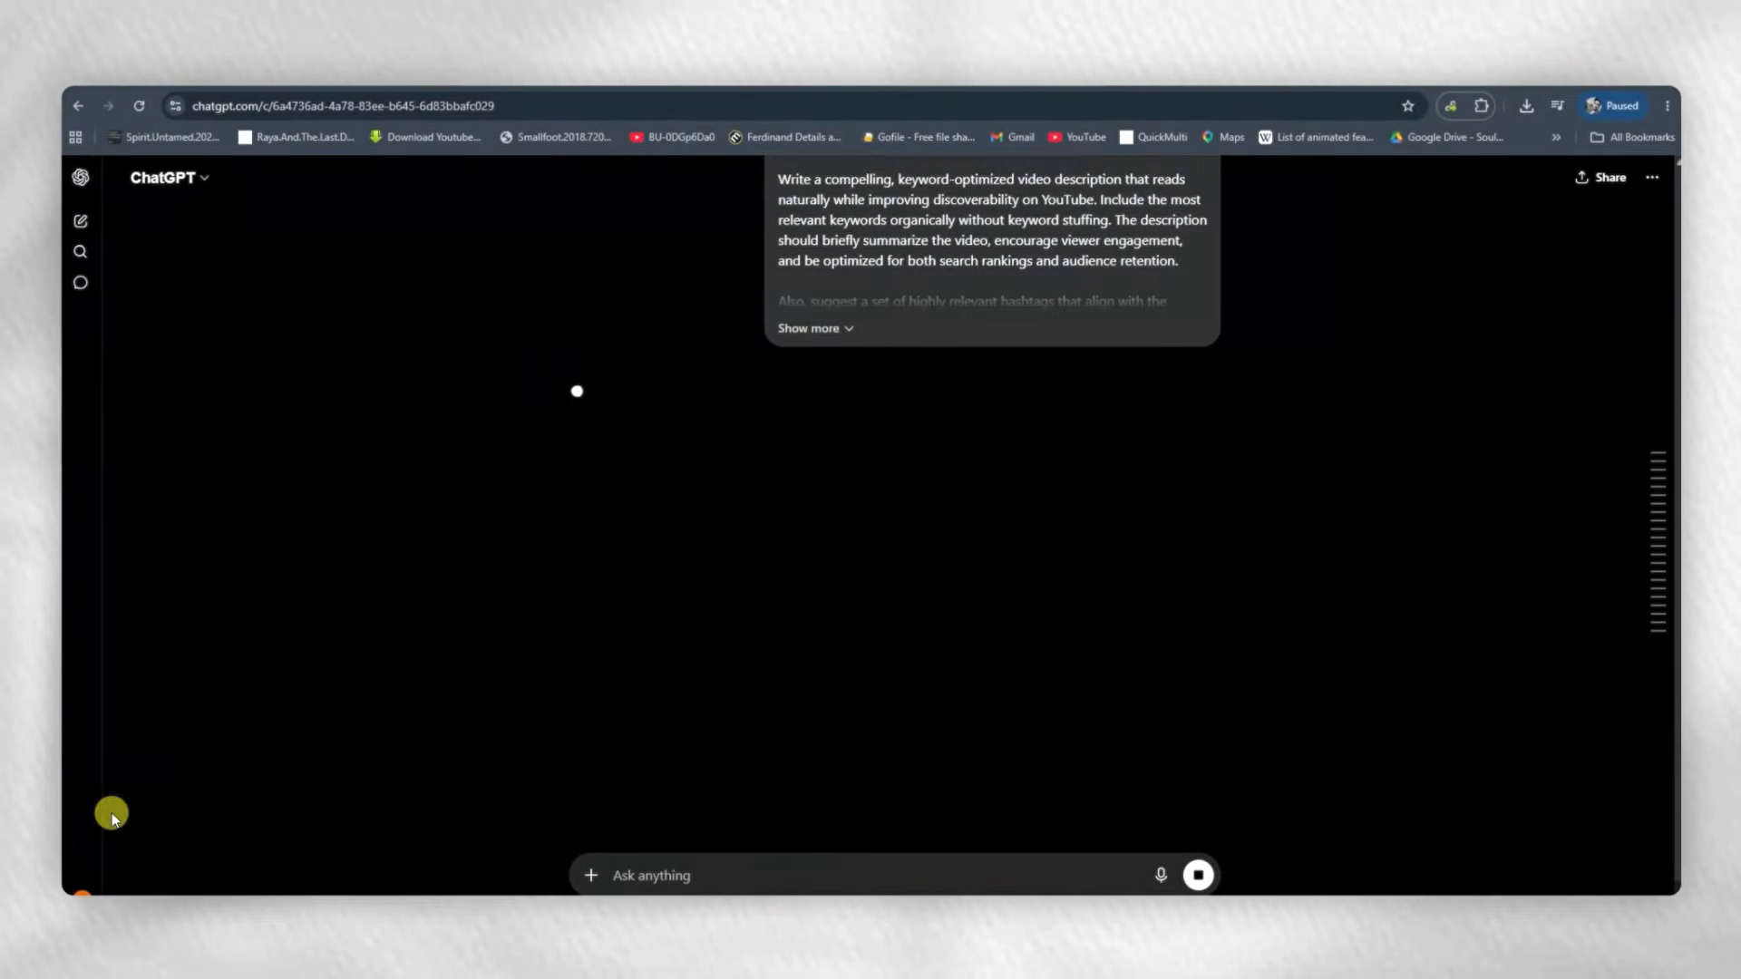
{"action": "left_click_drag", "start_coordinate": [572, 353], "coordinate": [879, 529]}
{"action": "key", "text": "ctrl+c"}
{"action": "scroll", "coordinate": [843, 589], "scroll_direction": "down", "scroll_amount": 3}
{"action": "scroll", "coordinate": [798, 435], "scroll_direction": "up", "scroll_amount": 1}
{"action": "left_click", "coordinate": [604, 306]}
{"action": "left_click_drag", "start_coordinate": [575, 247], "coordinate": [828, 610]}
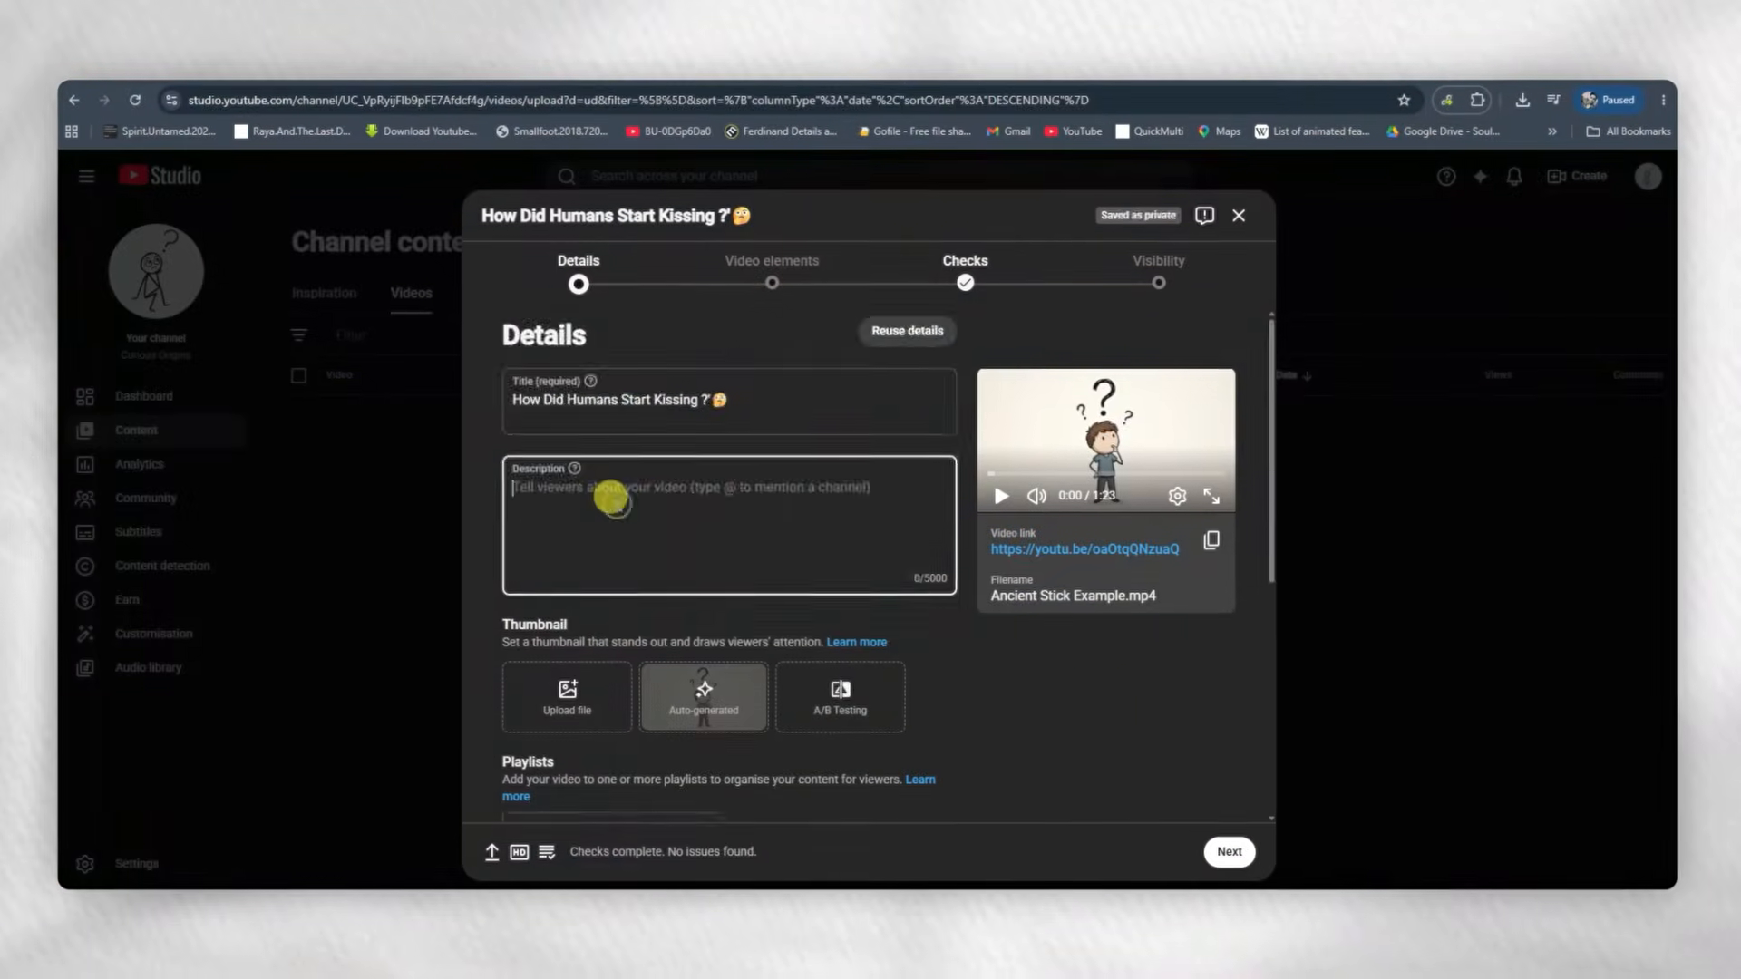
- Paste the generated text into the video's description and set the downloaded caveman image as its thumbnail
{"action": "left_click", "coordinate": [610, 493]}
{"action": "key", "text": "ctrl+v"}
{"action": "left_click_drag", "start_coordinate": [575, 578], "coordinate": [766, 623]}
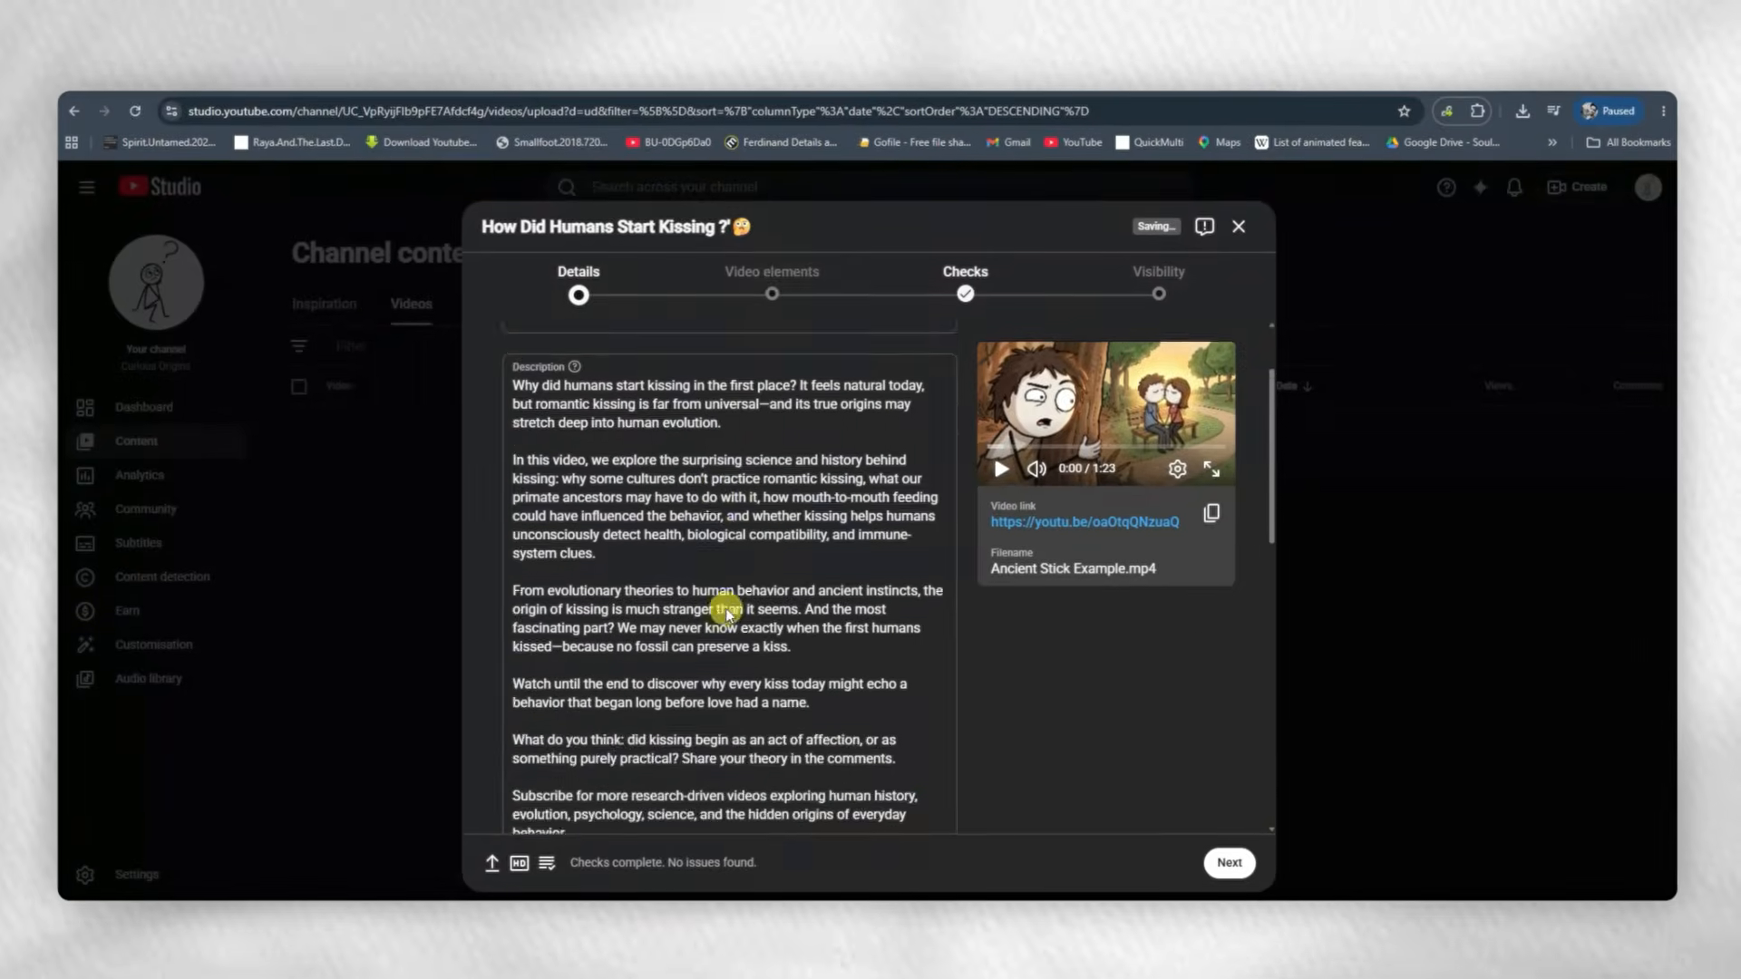
- Mark the video as not 'Made for Kids' and continue to the visibility settings without adding any video elements
{"action": "scroll", "coordinate": [726, 615], "scroll_direction": "down", "scroll_amount": 10}
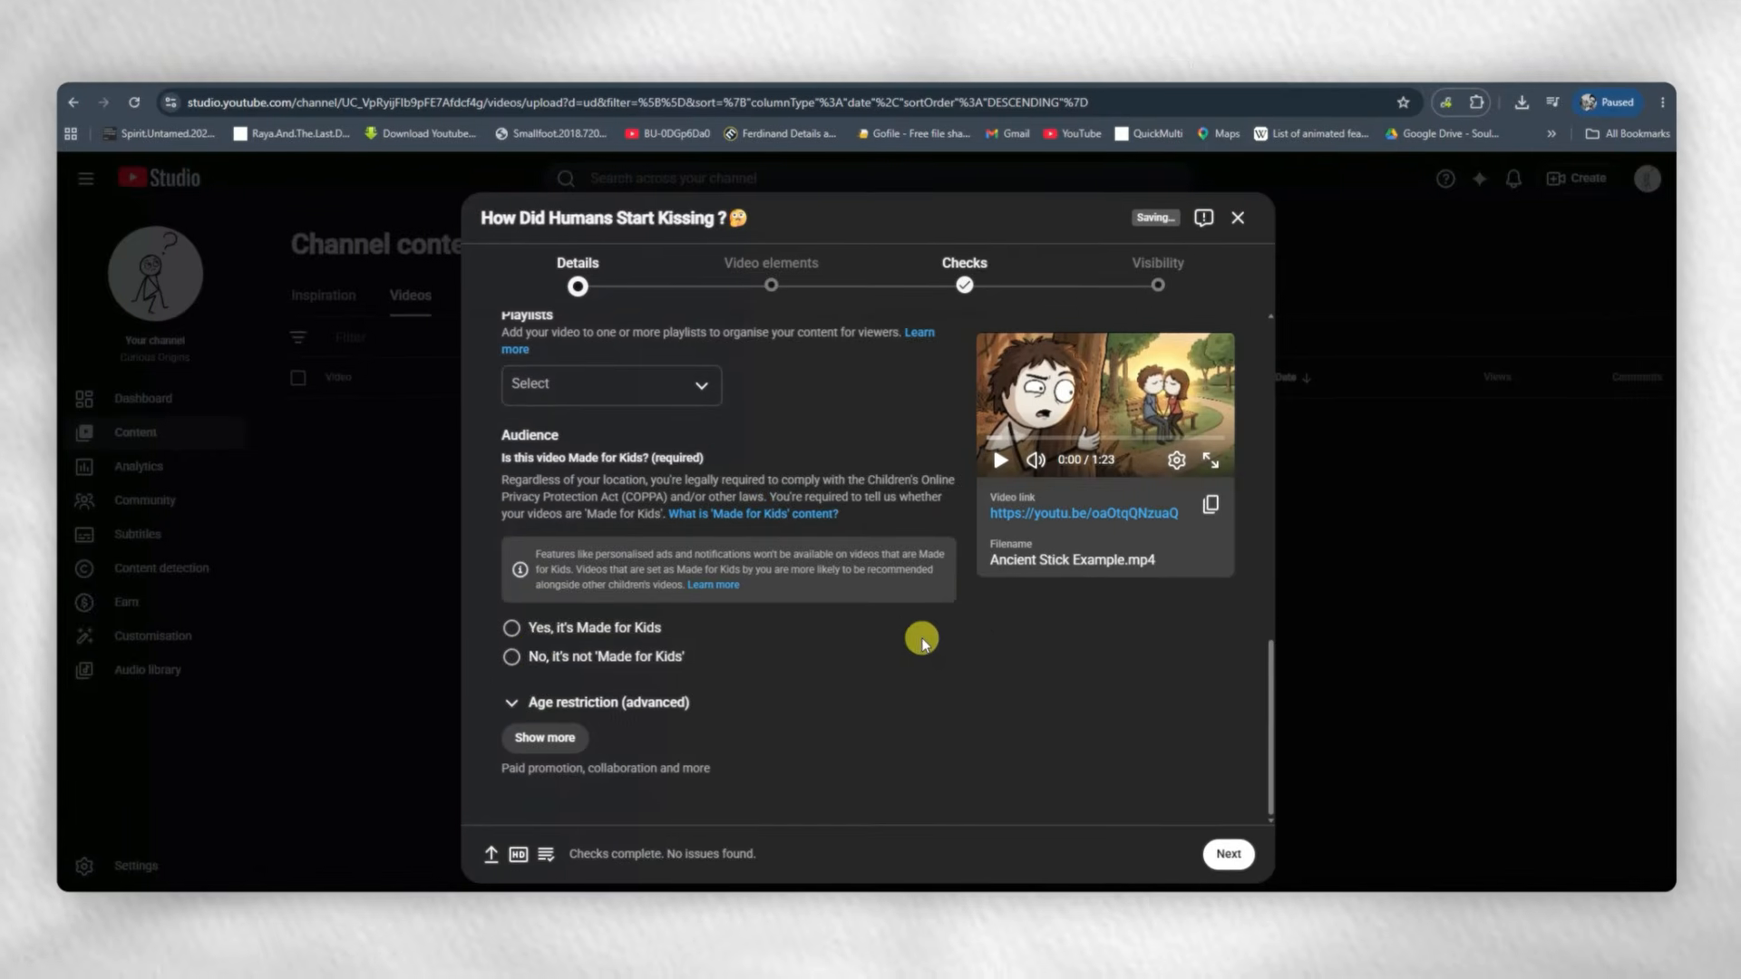
{"action": "left_click", "coordinate": [512, 662]}
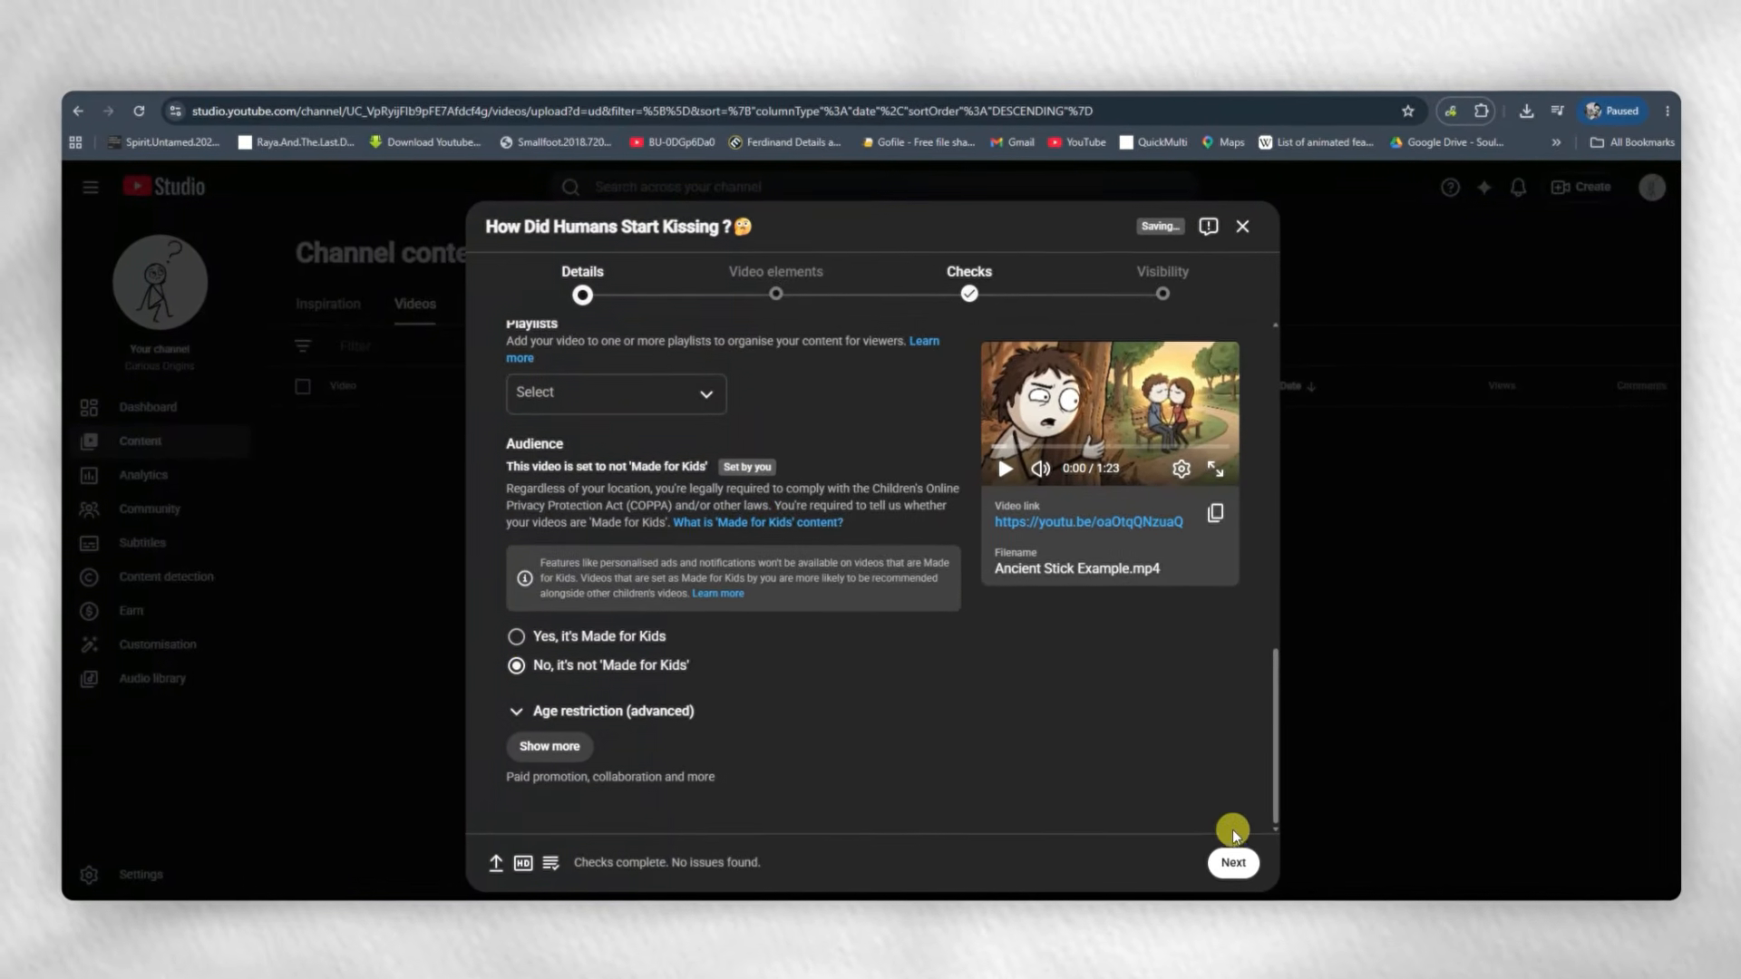
{"action": "left_click", "coordinate": [1223, 859]}
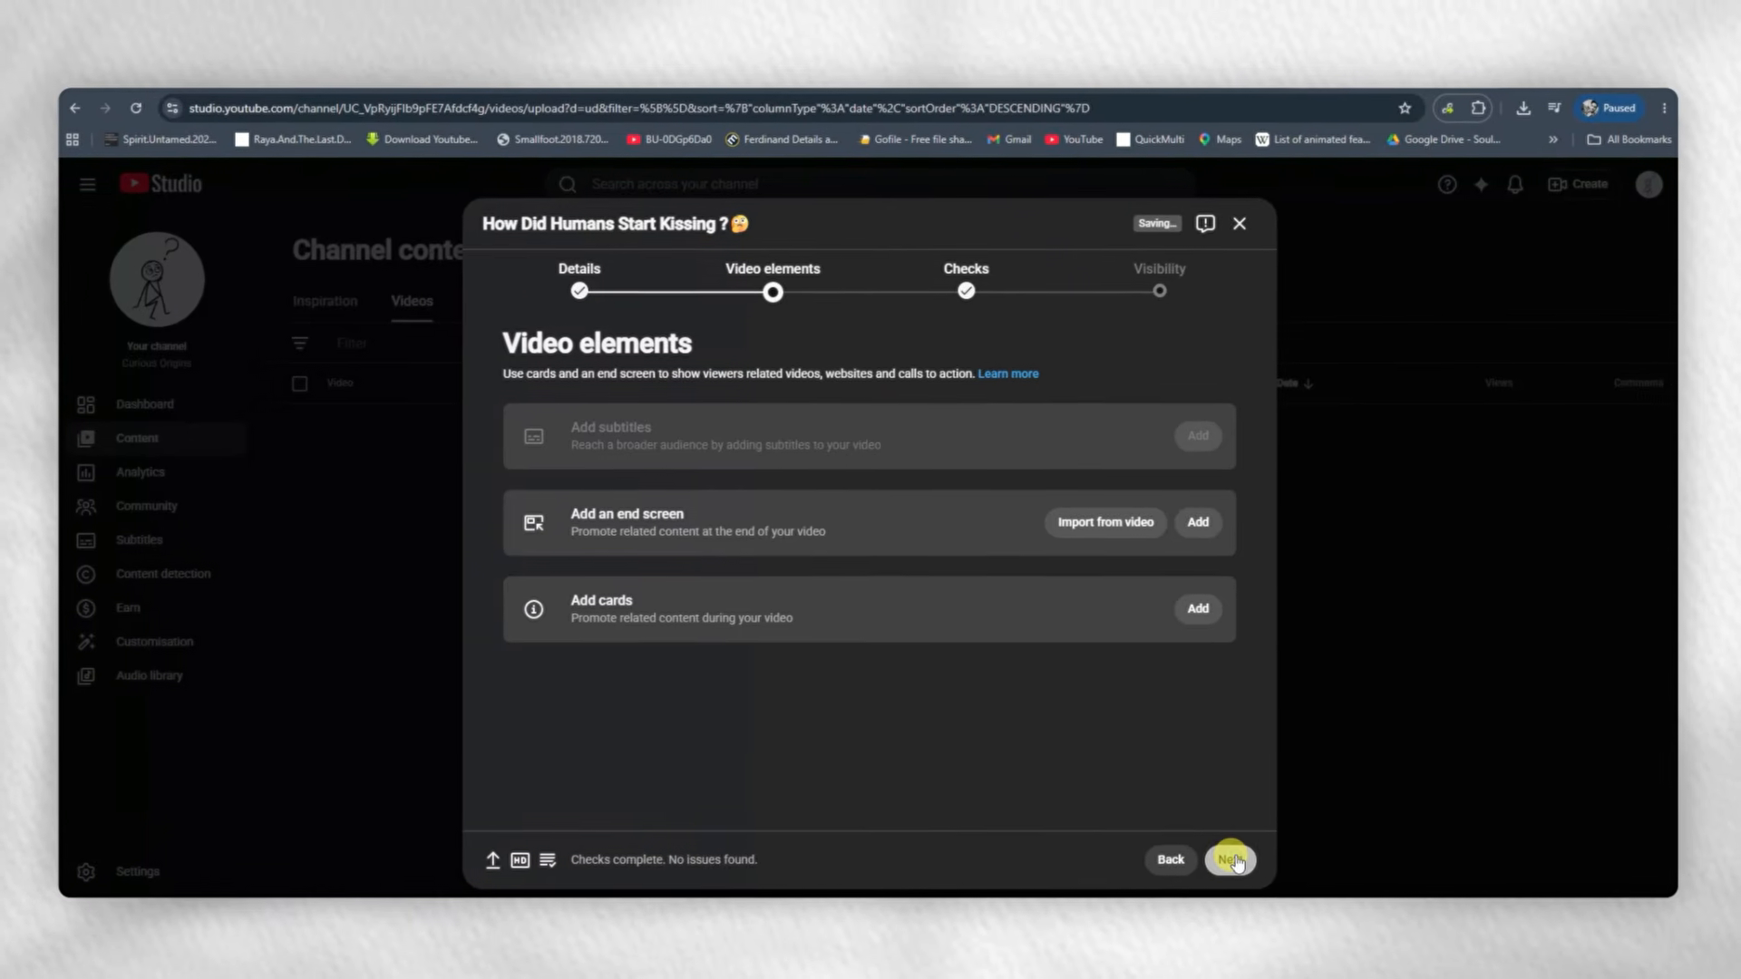
{"action": "left_click", "coordinate": [1233, 860]}
{"action": "left_click", "coordinate": [1235, 859]}
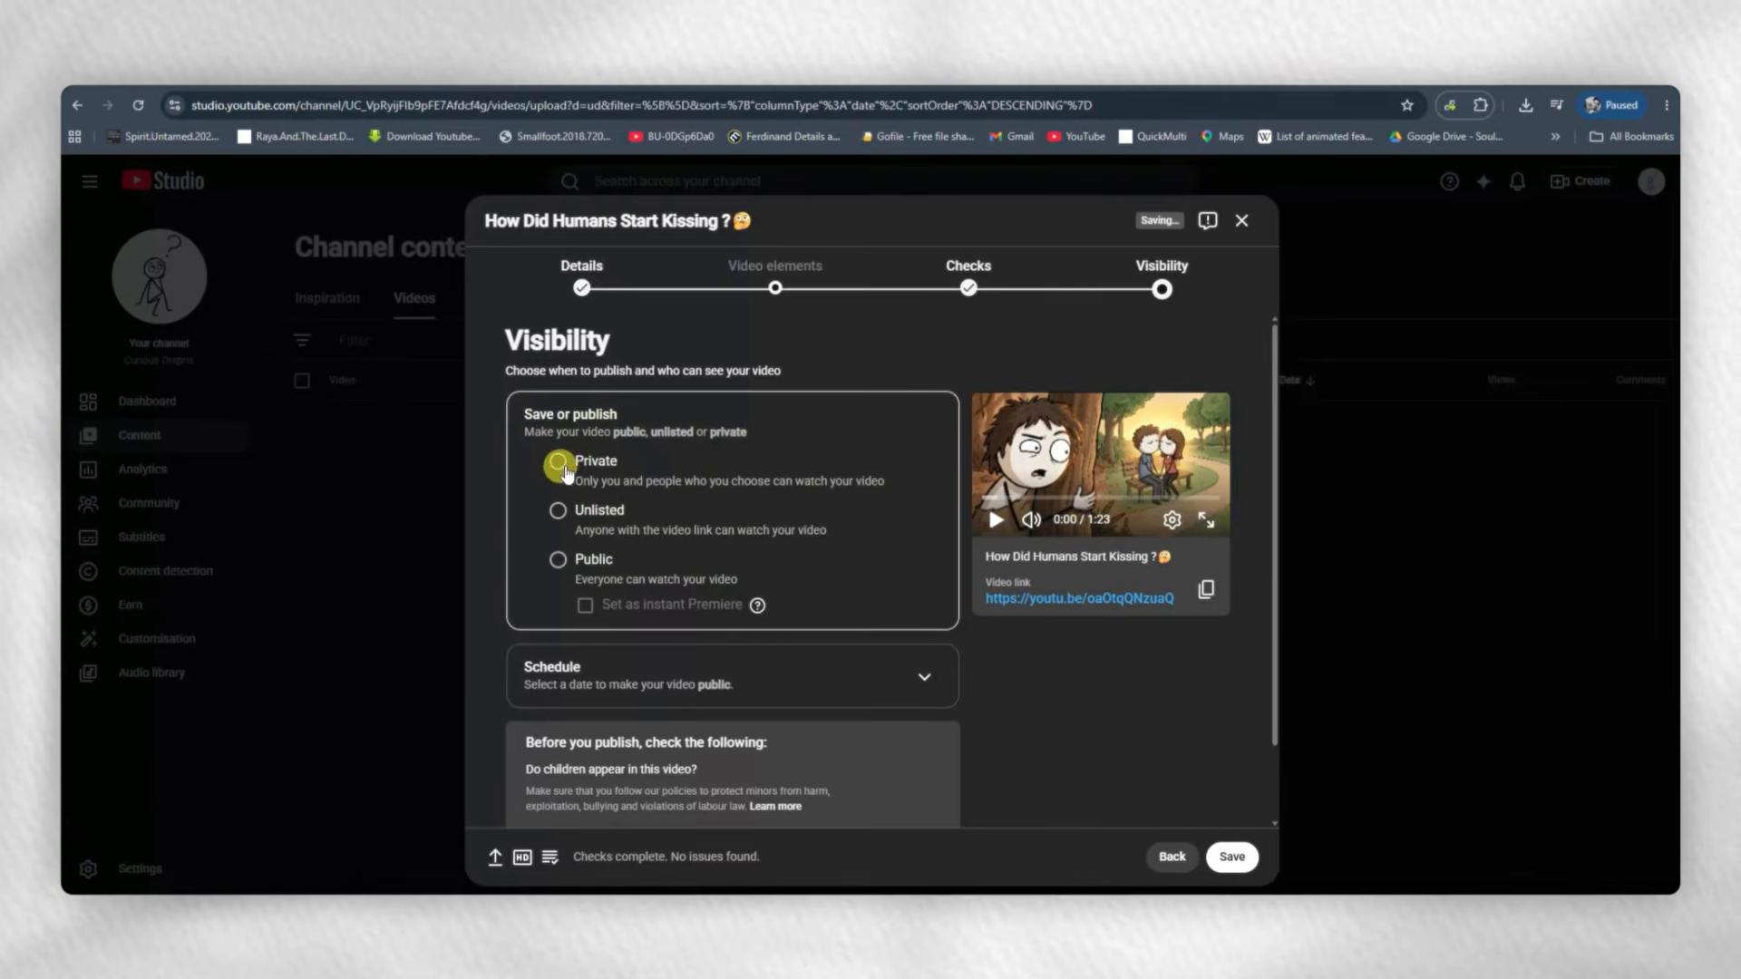
- Set the video's visibility to Public, publish it and close the published-video dialog
{"action": "left_click", "coordinate": [562, 556]}
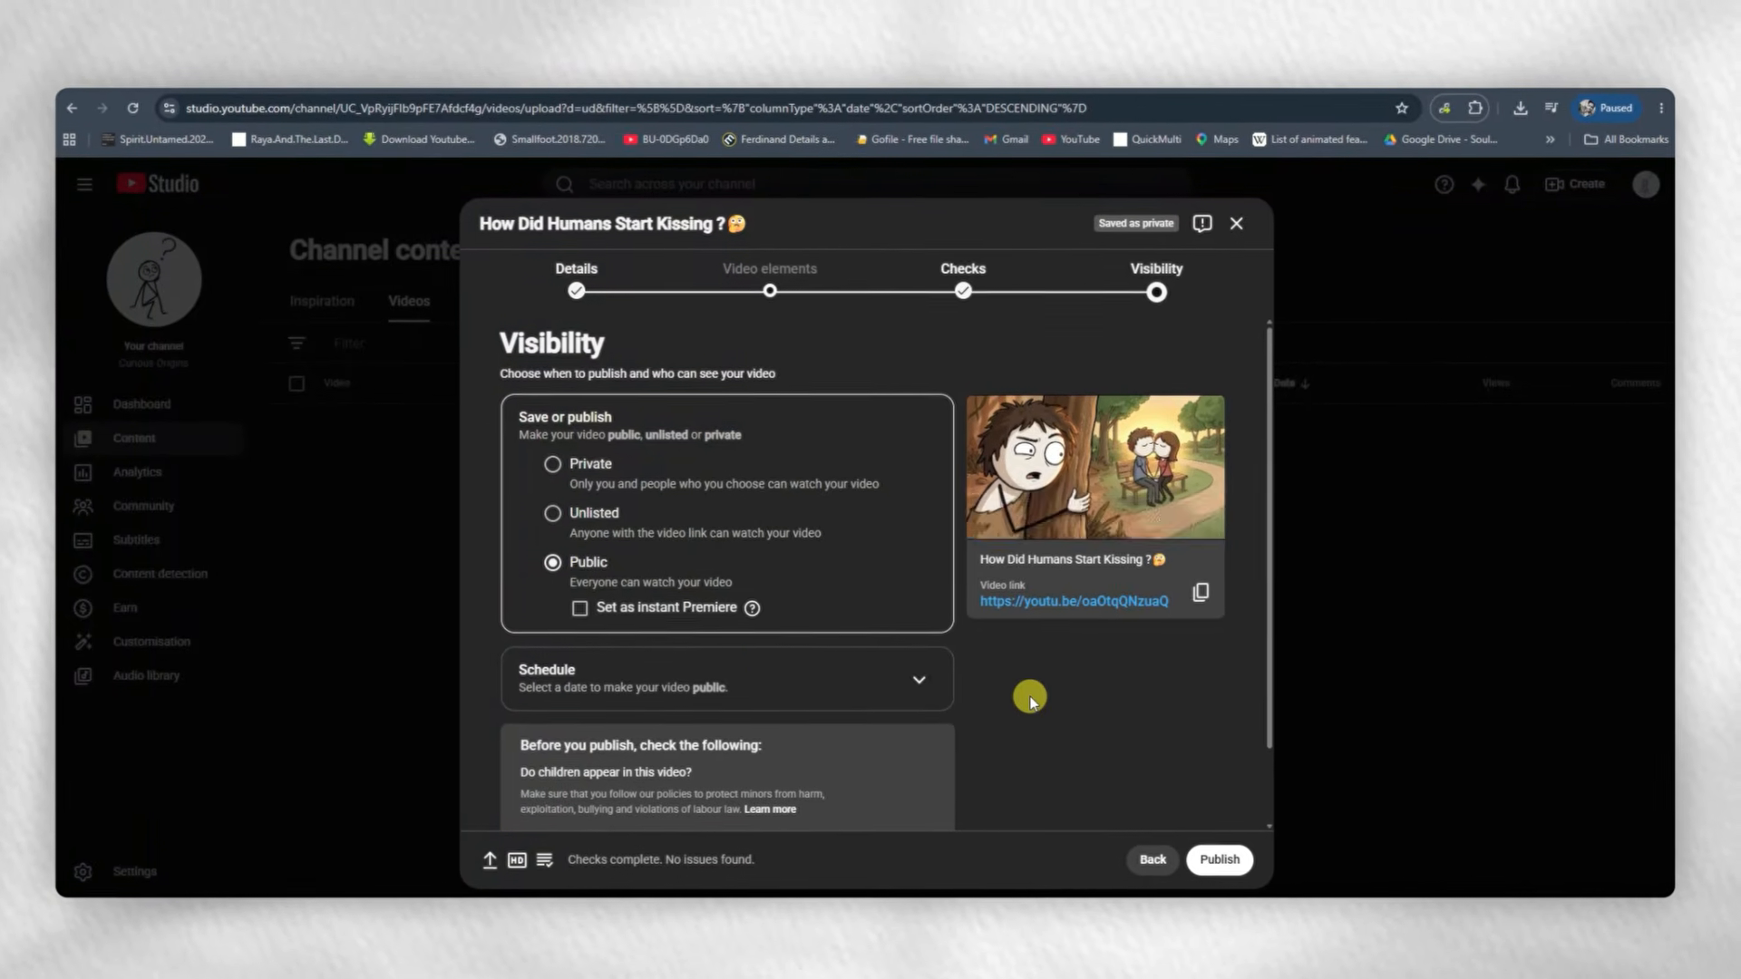
{"action": "scroll", "coordinate": [1032, 695], "scroll_direction": "down", "scroll_amount": 1}
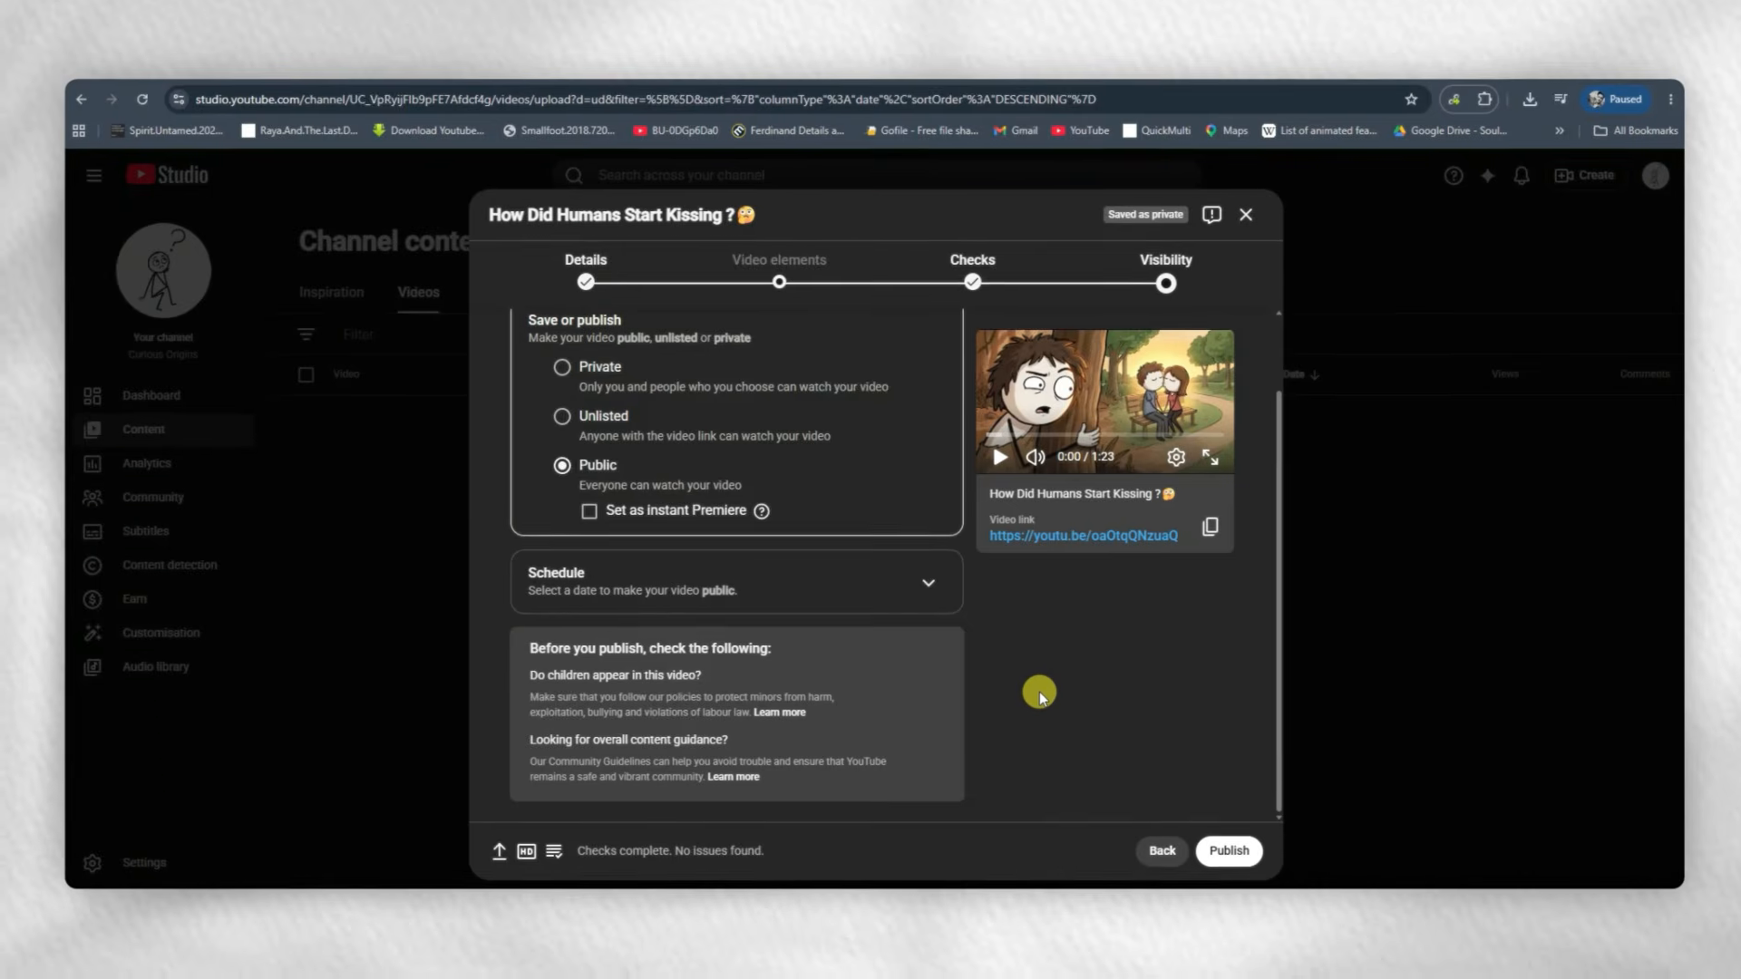
{"action": "scroll", "coordinate": [1027, 694], "scroll_direction": "up", "scroll_amount": 1}
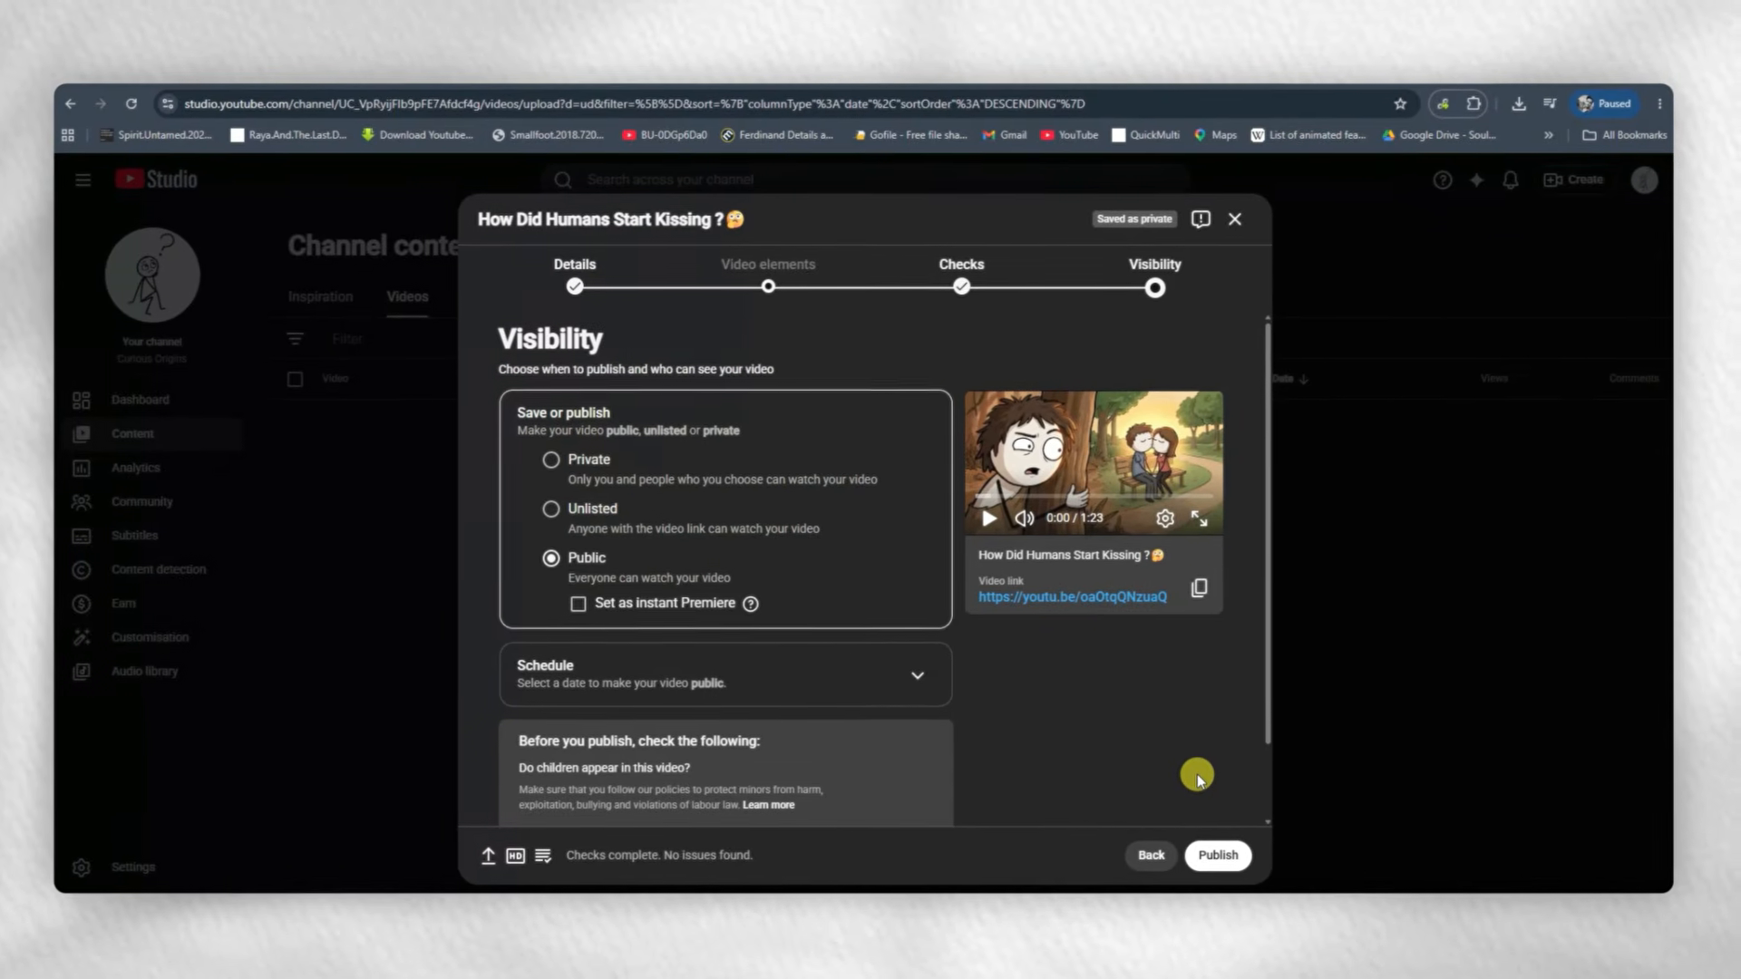
{"action": "scroll", "coordinate": [1190, 774], "scroll_direction": "down", "scroll_amount": 1}
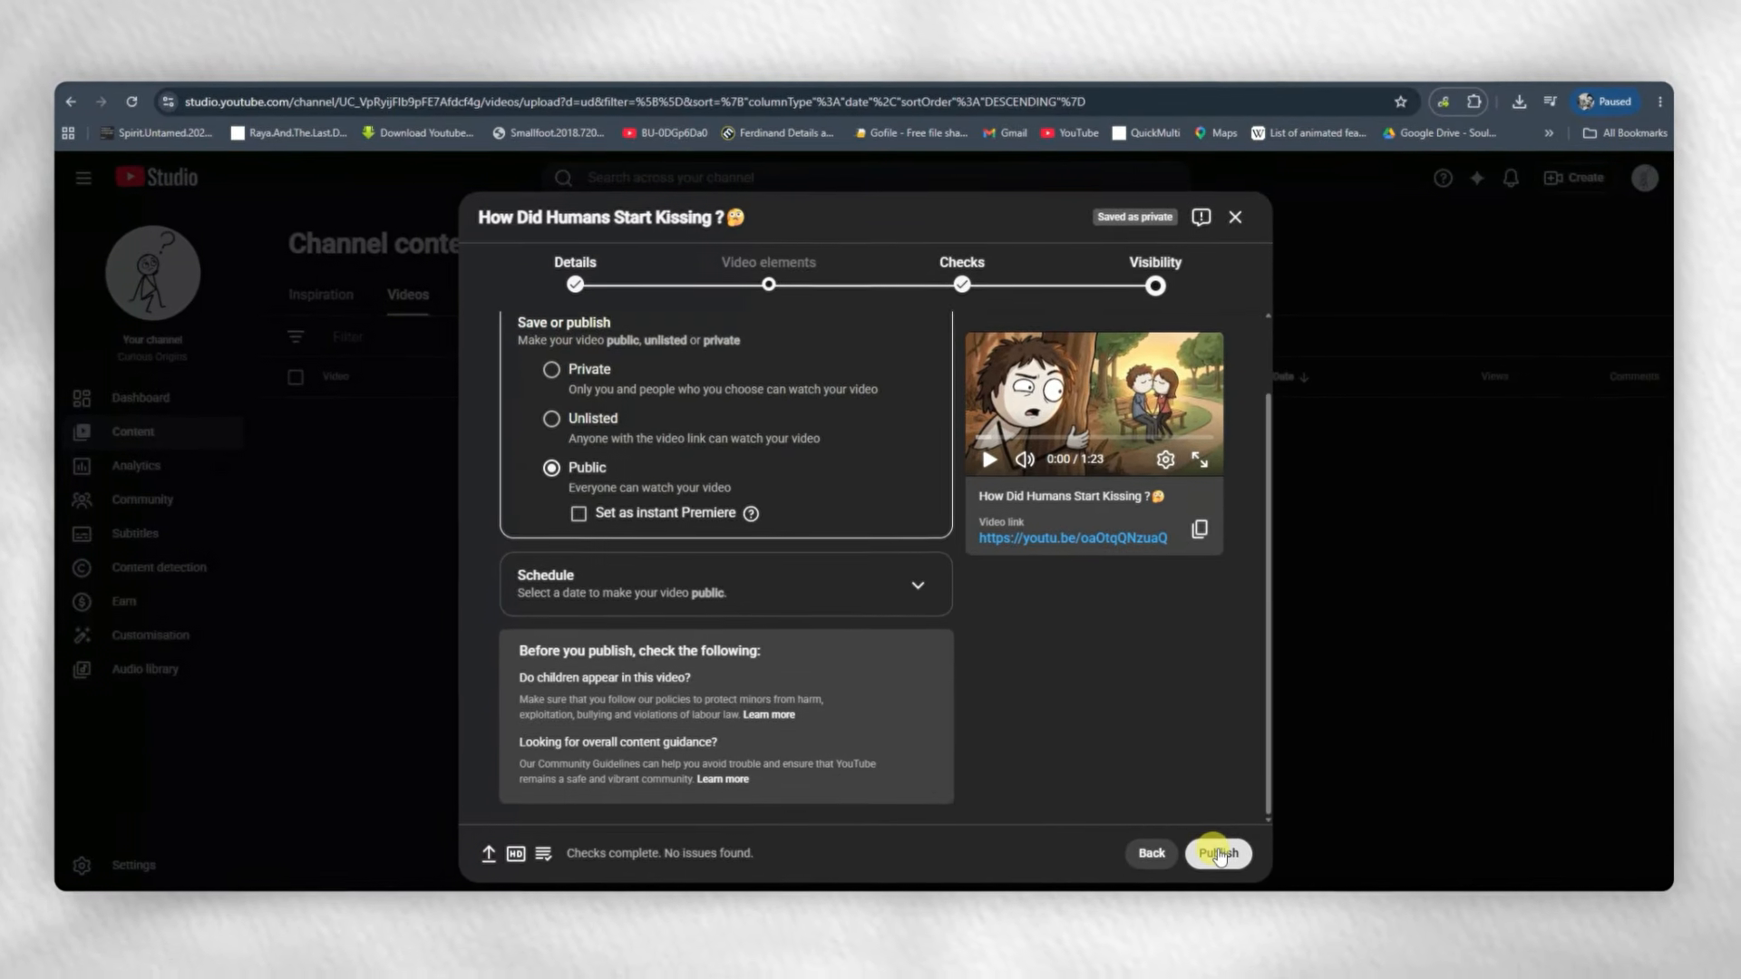
{"action": "left_click", "coordinate": [1223, 862]}
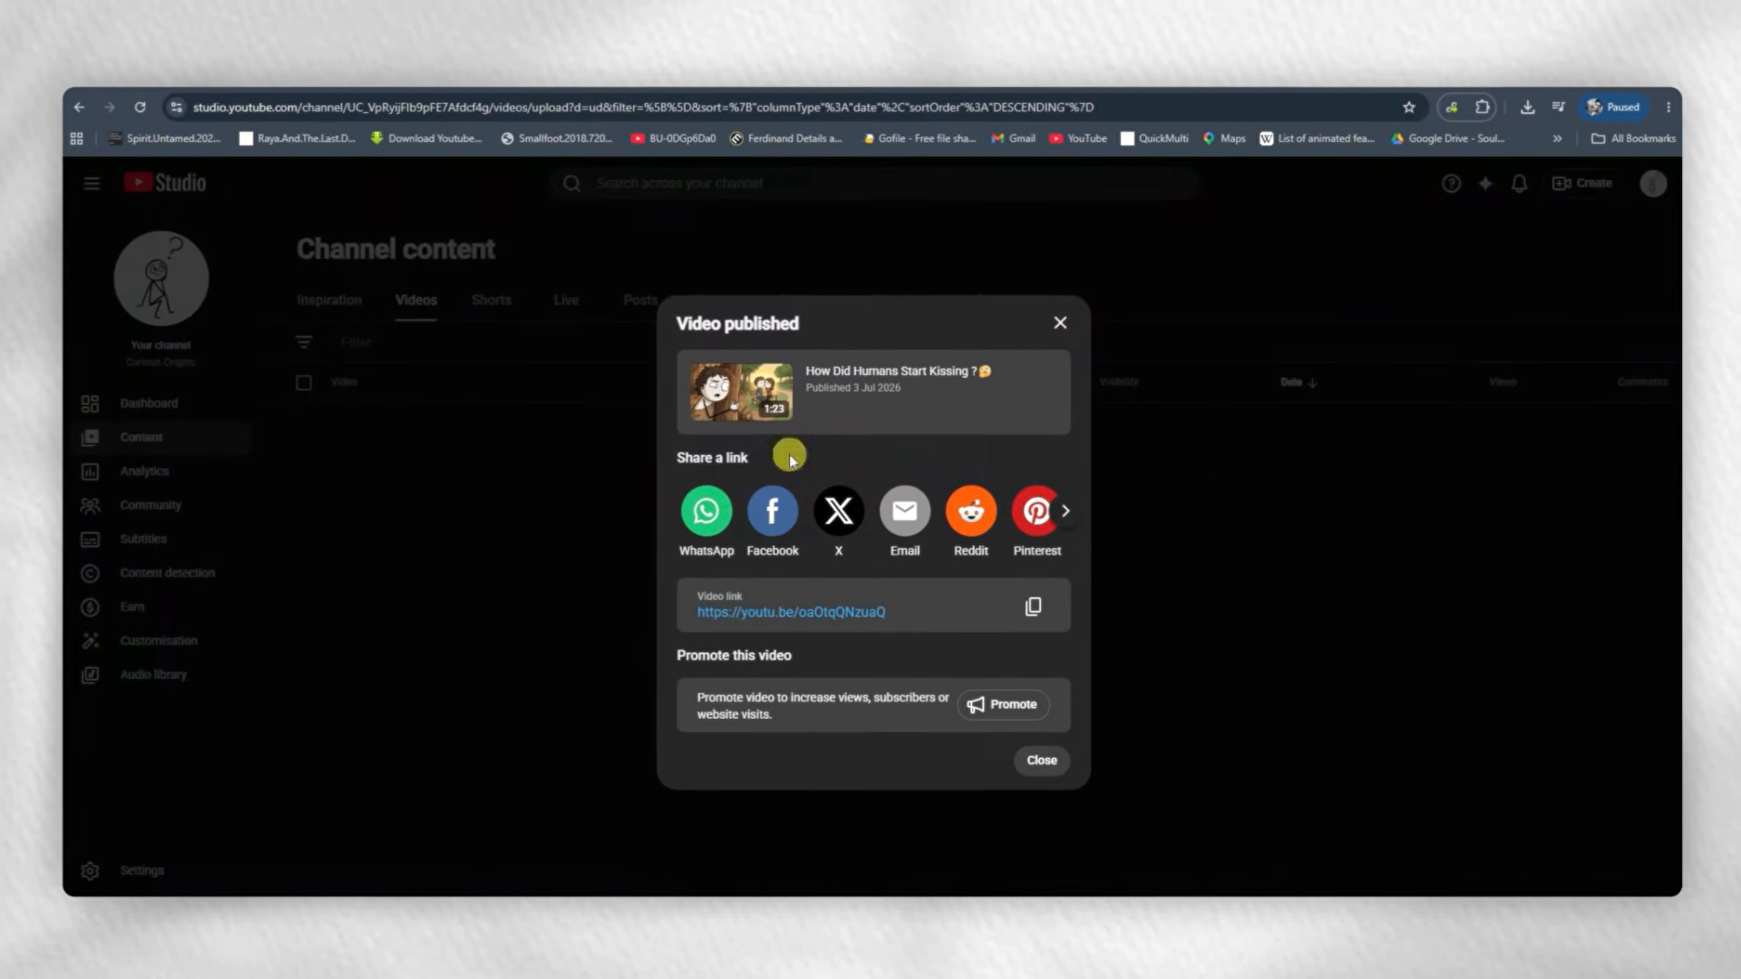
{"action": "left_click", "coordinate": [1038, 755]}
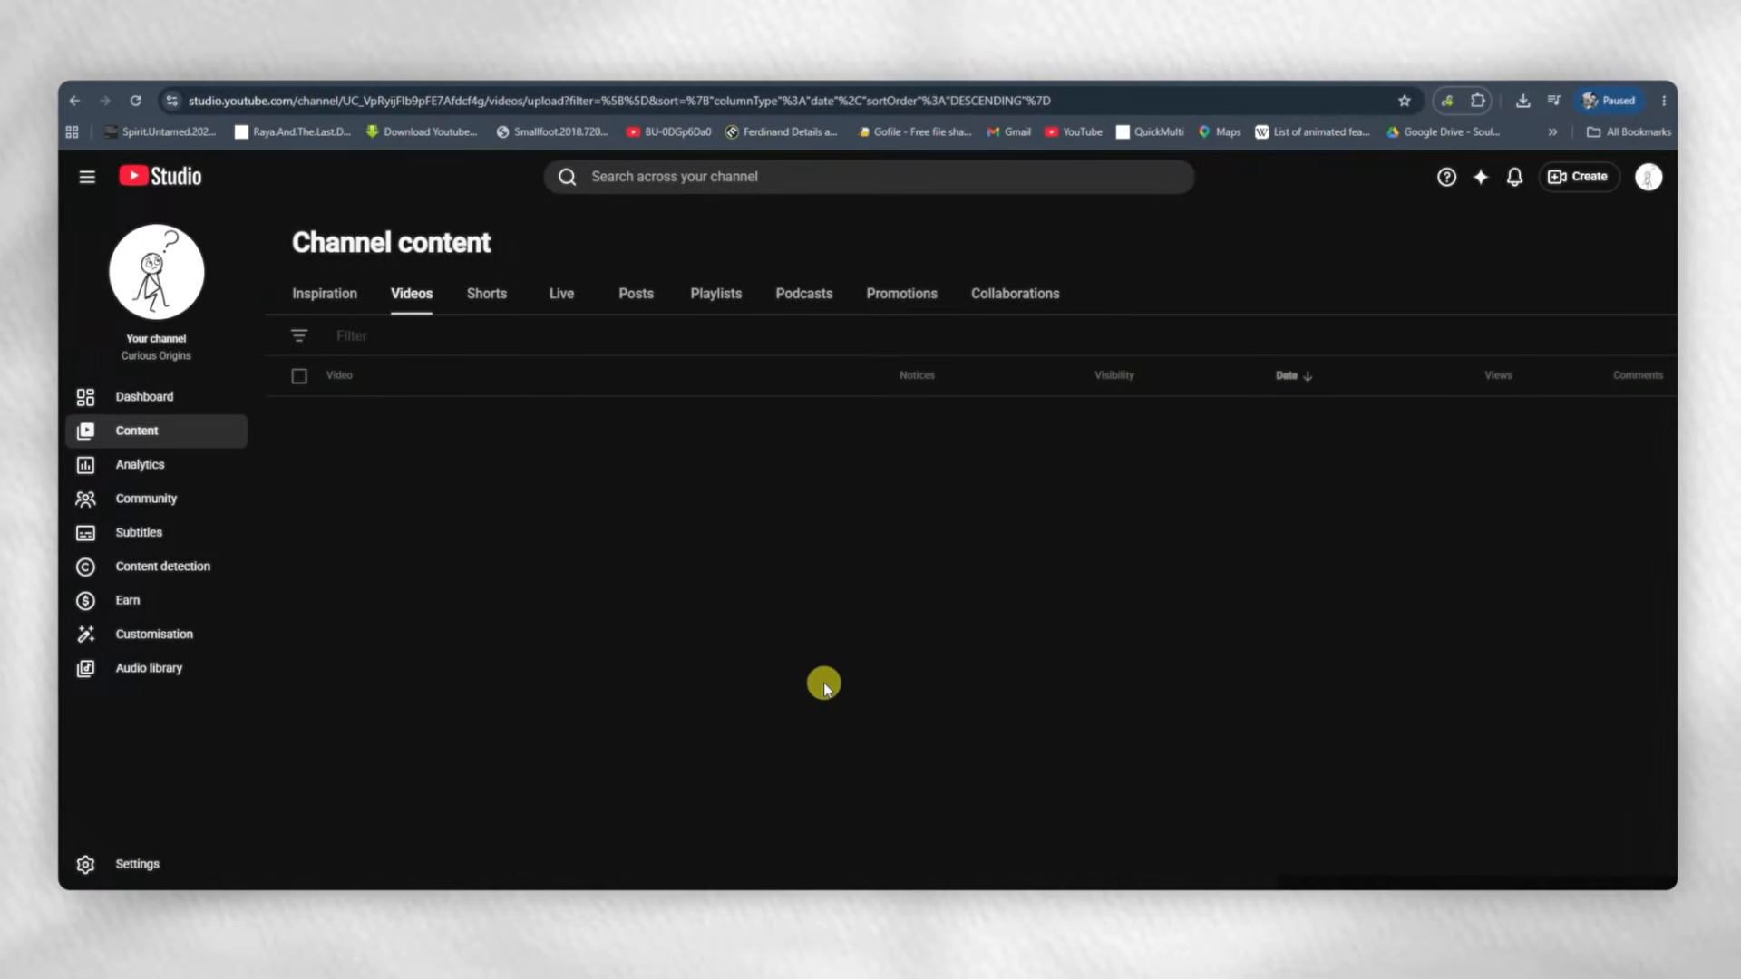